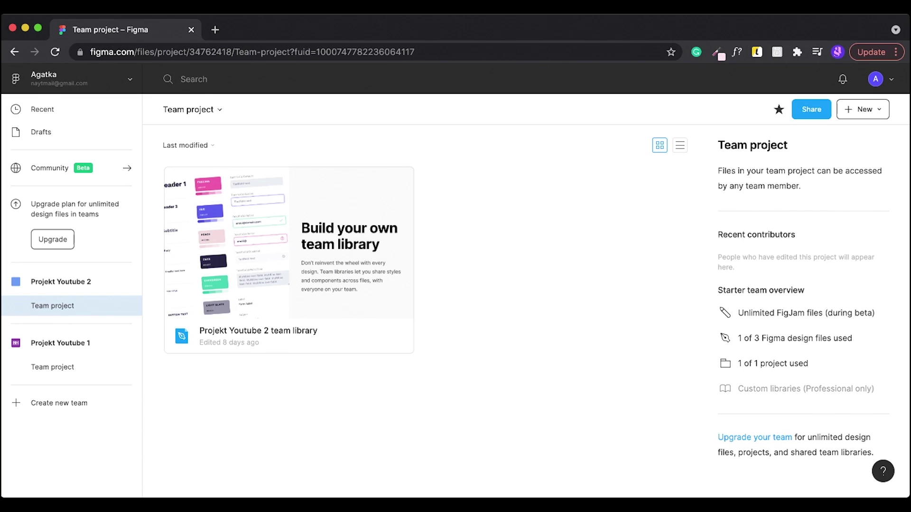
Rename the team project to Demo App and create a new blank design file in it
{"action": "left_click", "coordinate": [220, 110]}
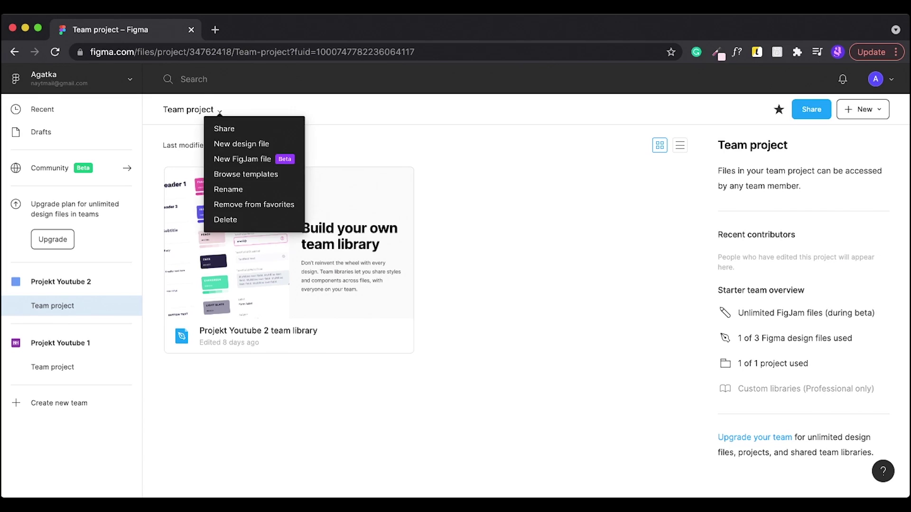
{"action": "left_click", "coordinate": [228, 190]}
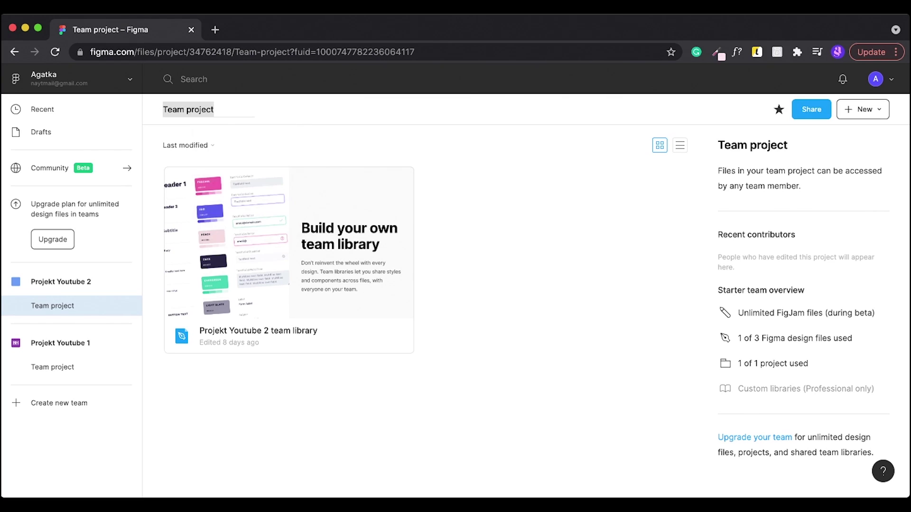
{"action": "type", "text": "De"}
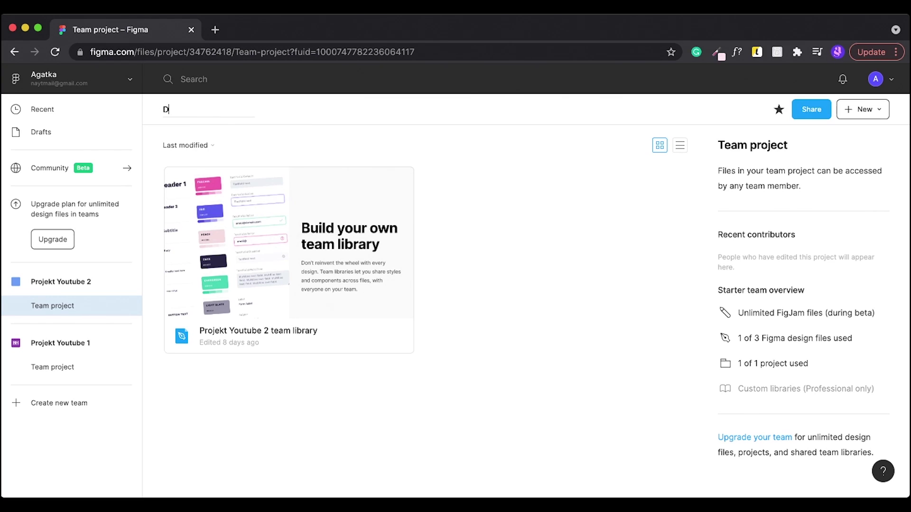
{"action": "type", "text": "mo A"}
{"action": "type", "text": "pp"}
{"action": "key", "text": "Return"}
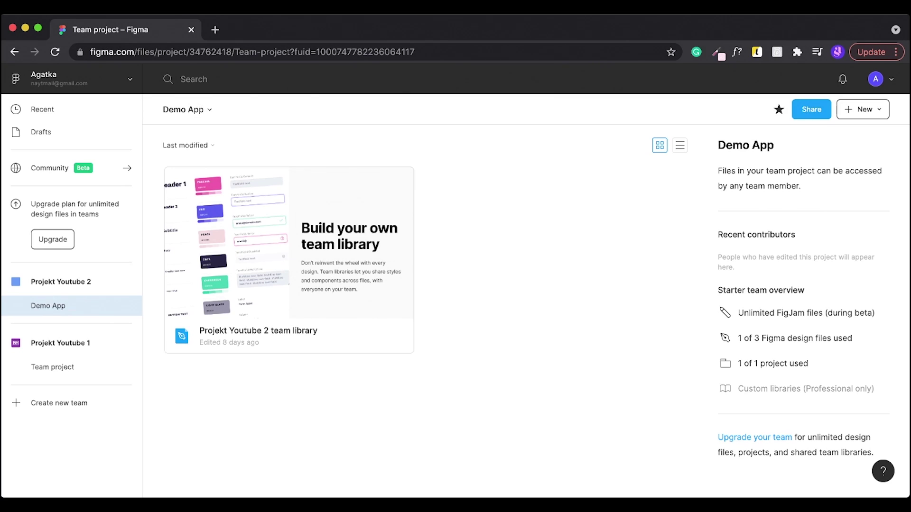
{"action": "left_click", "coordinate": [863, 109]}
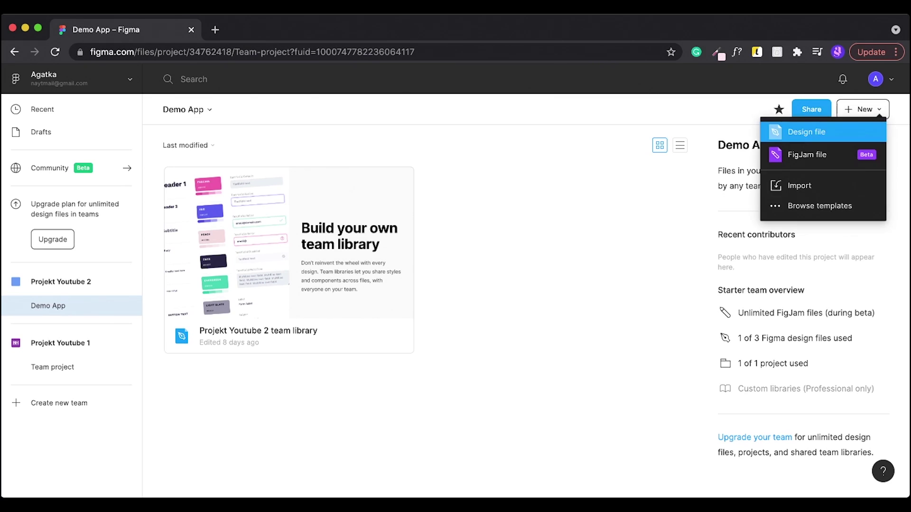
{"action": "left_click", "coordinate": [806, 132]}
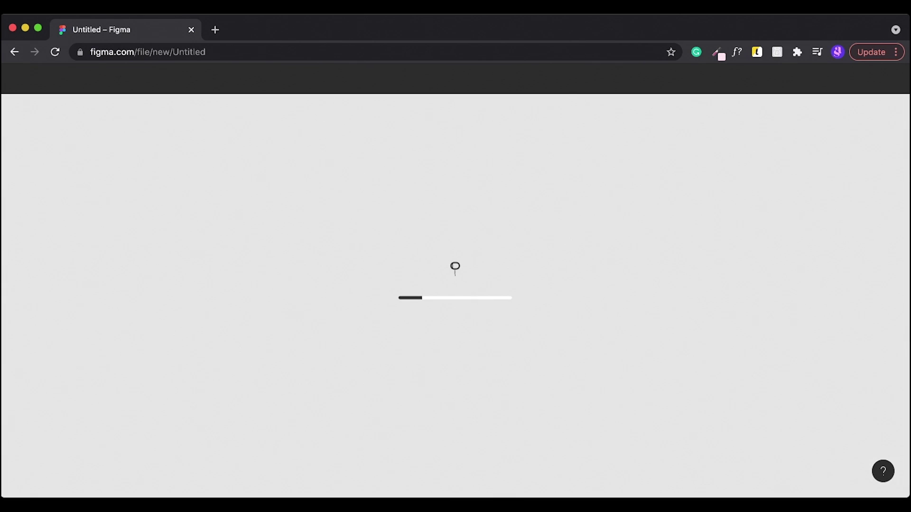
Name the file 'Sign-up form' and rename Page 1 to Assets
{"action": "type", "text": "Sign-up"}
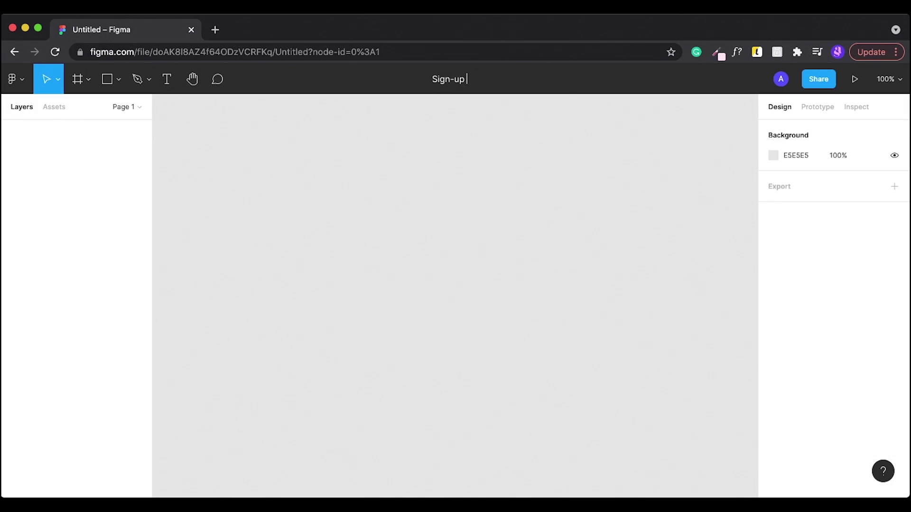
{"action": "type", "text": " form"}
{"action": "key", "text": "Return"}
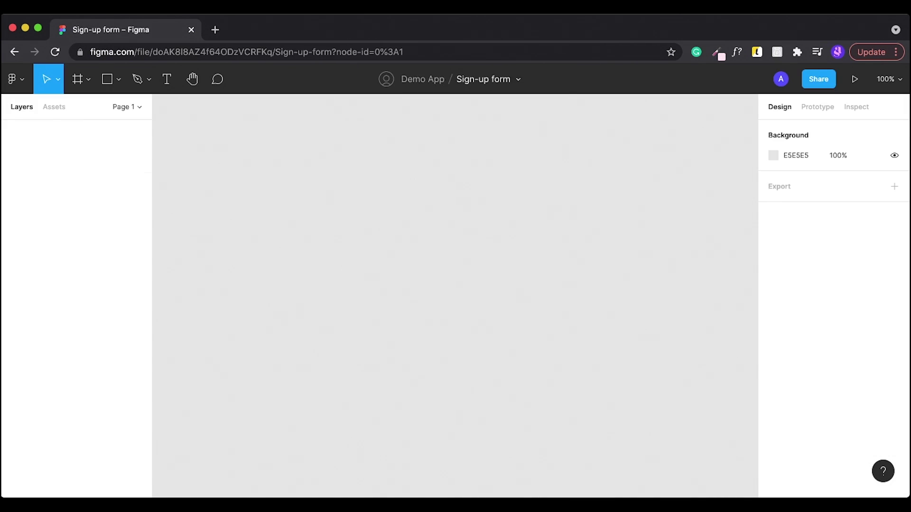
{"action": "left_click", "coordinate": [125, 106]}
{"action": "double_click", "coordinate": [33, 153]}
{"action": "type", "text": "Asse"}
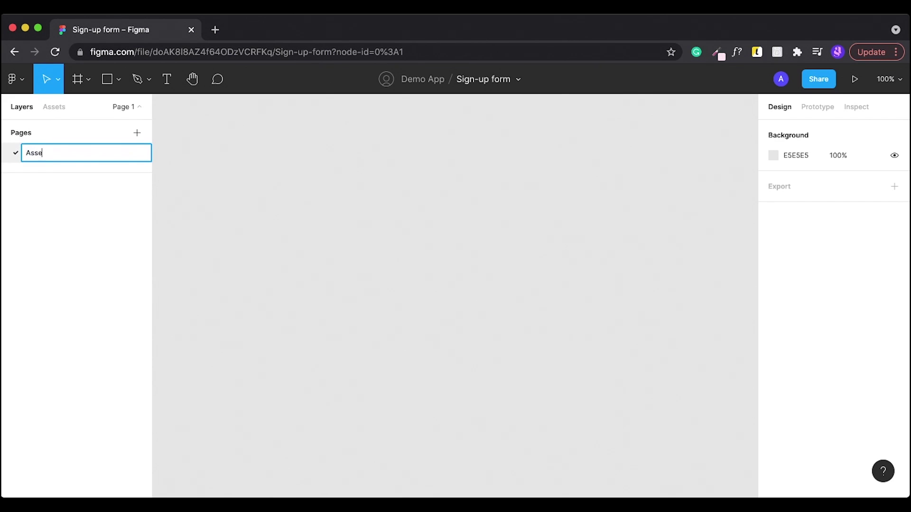
{"action": "type", "text": "ts"}
Add a second page named Screens, then return to the Assets page
{"action": "left_click", "coordinate": [137, 132]}
{"action": "type", "text": "Scr"}
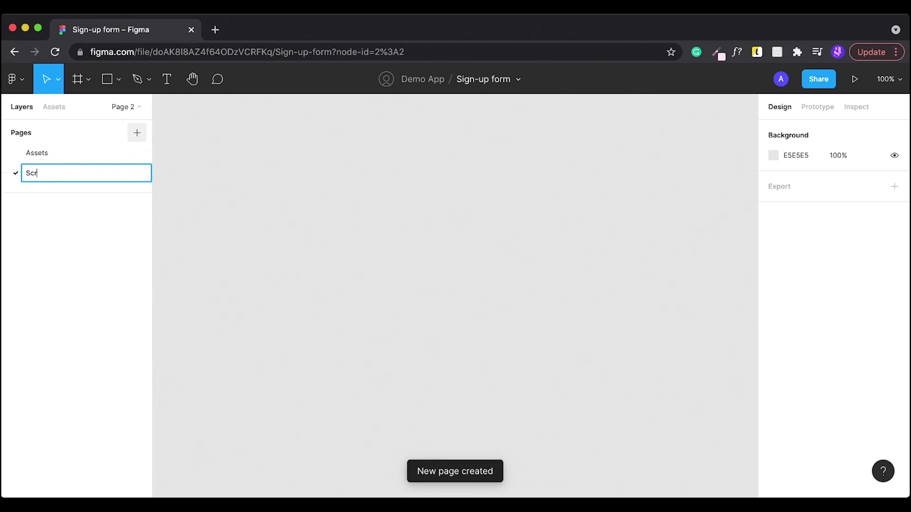
{"action": "type", "text": "eens"}
{"action": "key", "text": "Return"}
{"action": "left_click", "coordinate": [37, 152]}
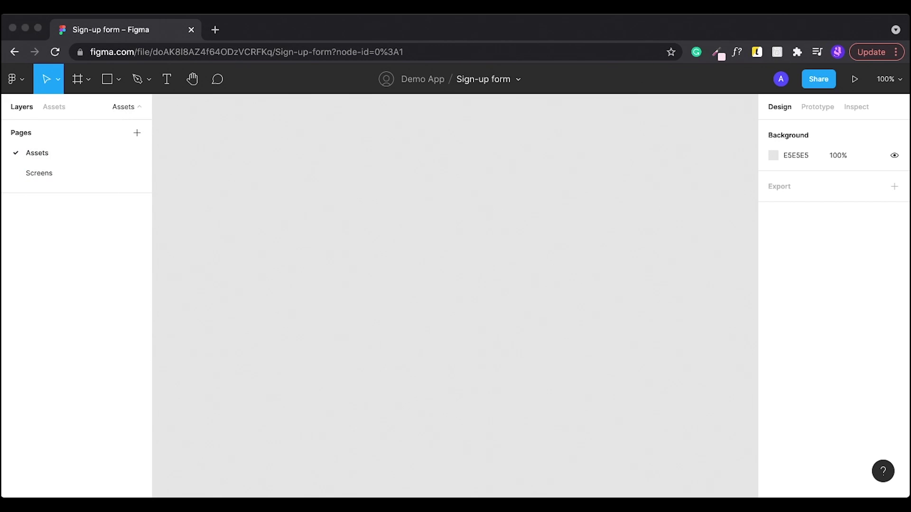
Paste the M logo and rename its layer group to Logo
{"action": "key", "text": "ctrl+v"}
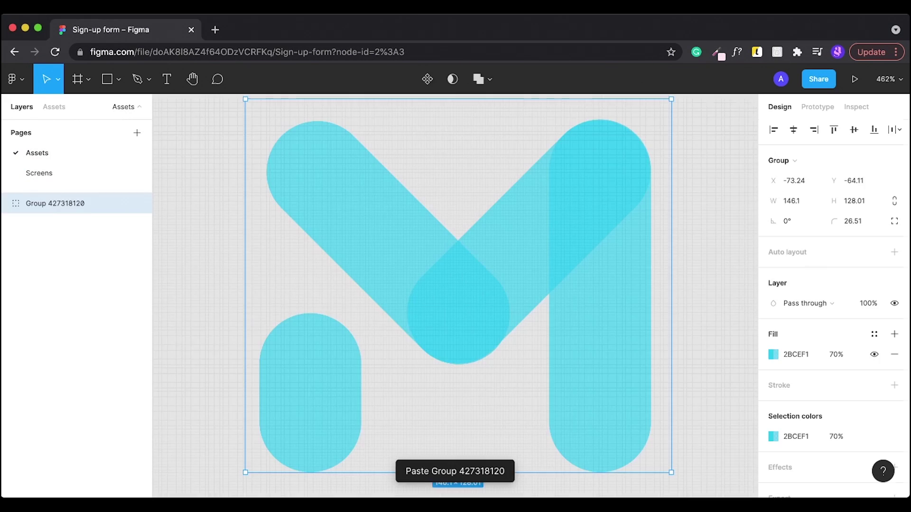
{"action": "scroll", "coordinate": [345, 272], "scroll_direction": "down", "scroll_amount": 5}
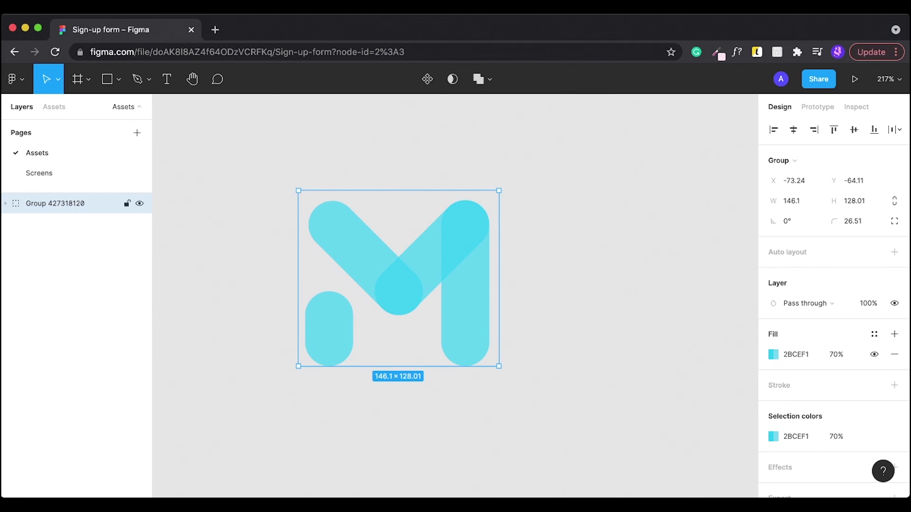
{"action": "double_click", "coordinate": [55, 203]}
{"action": "type", "text": "Logo"}
{"action": "key", "text": "Escape"}
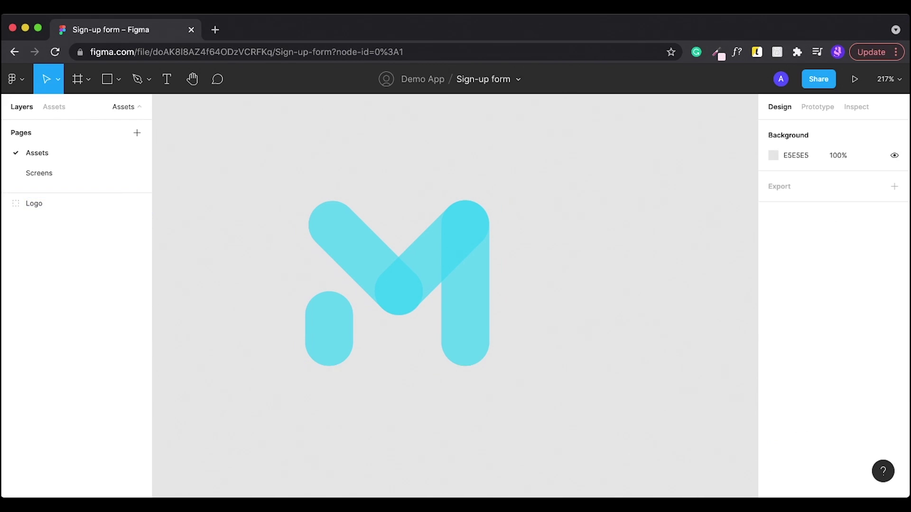
Turn the Logo group into a component
{"action": "scroll", "coordinate": [399, 280], "scroll_direction": "down", "scroll_amount": 5}
{"action": "scroll", "coordinate": [398, 280], "scroll_direction": "left", "scroll_amount": 5}
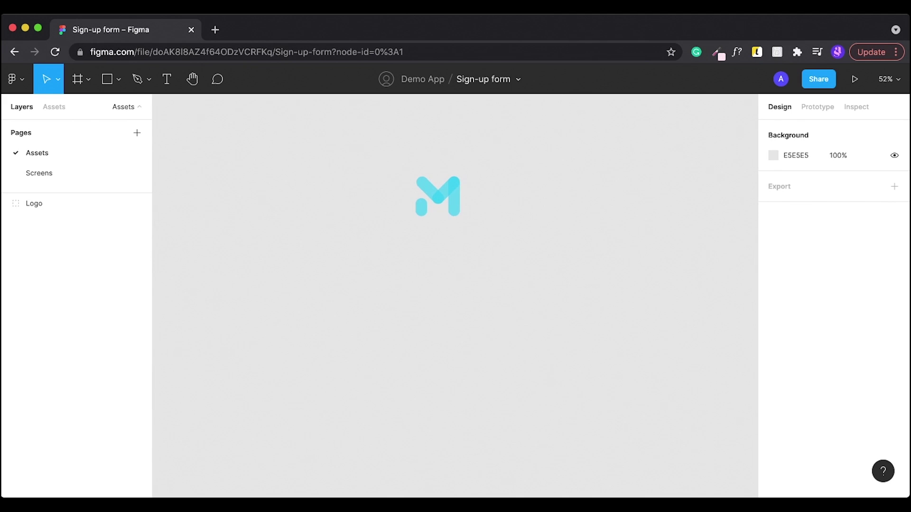
{"action": "scroll", "coordinate": [434, 190], "scroll_direction": "down", "scroll_amount": 2}
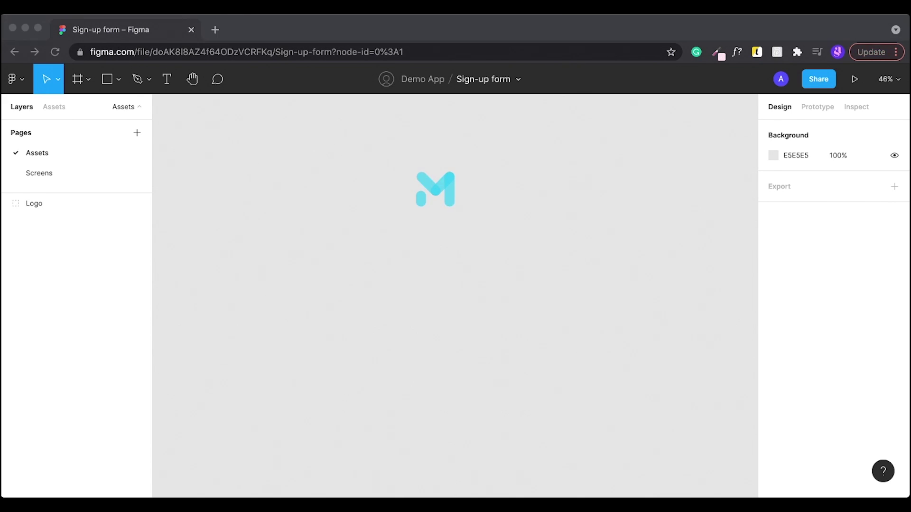
{"action": "left_click", "coordinate": [47, 203]}
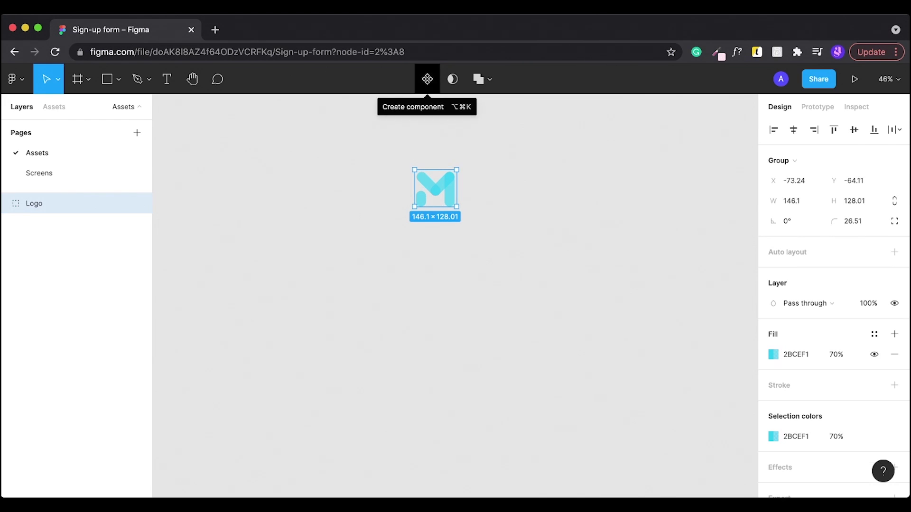
{"action": "left_click", "coordinate": [427, 79]}
{"action": "key", "text": "Escape"}
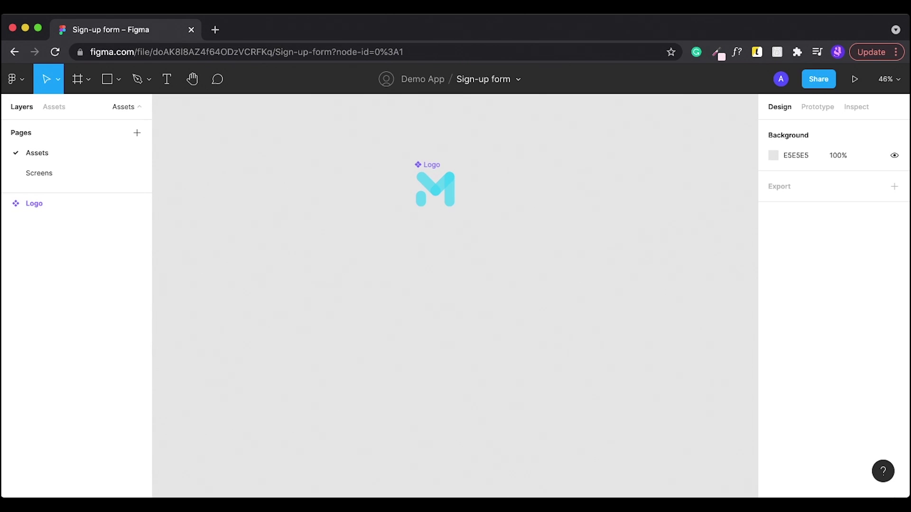
{"action": "scroll", "coordinate": [445, 196], "scroll_direction": "up", "scroll_amount": 1}
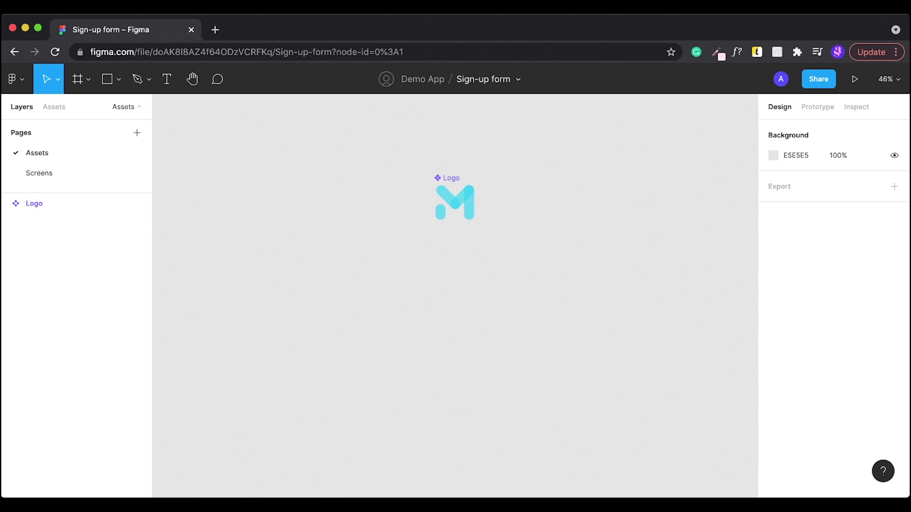
Place a Logo instance to the right of the Logo component
{"action": "left_click", "coordinate": [34, 203]}
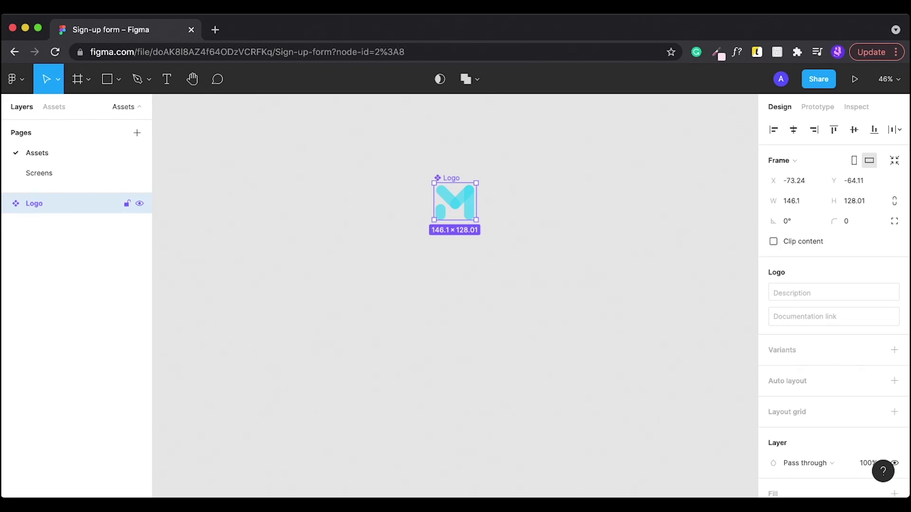
{"action": "left_click_drag", "start_coordinate": [455, 202], "coordinate": [538, 202]}
{"action": "key", "text": "Escape"}
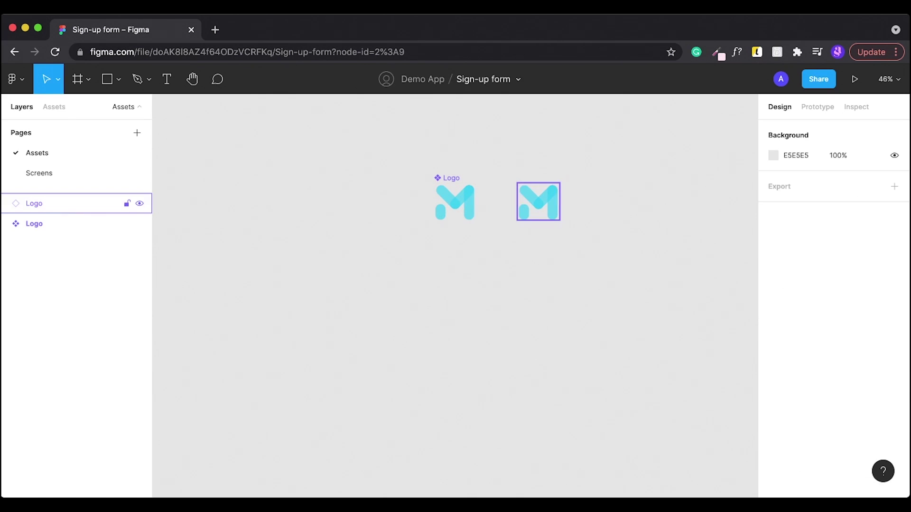
{"action": "left_click", "coordinate": [34, 203]}
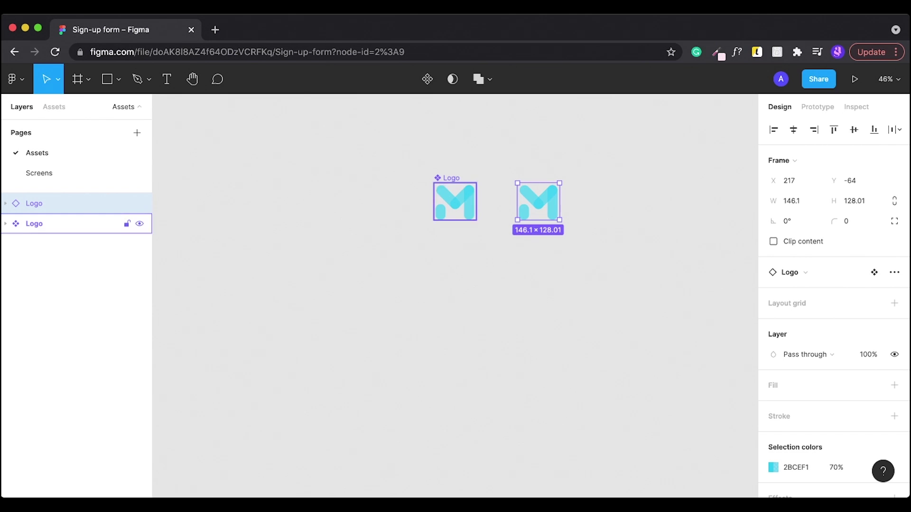
{"action": "left_click", "coordinate": [34, 223]}
Try a different hue and saturation for the logo's diagonal bar fill
{"action": "scroll", "coordinate": [501, 208], "scroll_direction": "up", "scroll_amount": 2}
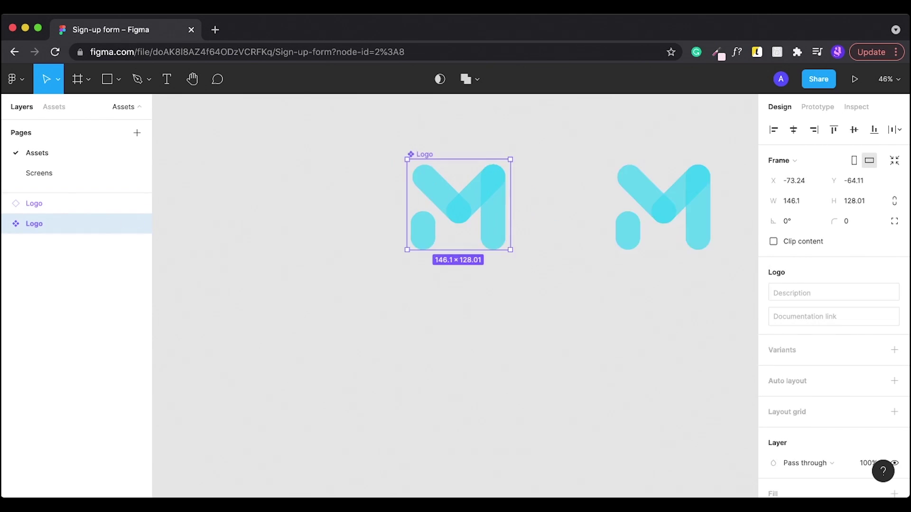
{"action": "scroll", "coordinate": [501, 208], "scroll_direction": "up", "scroll_amount": 2}
{"action": "scroll", "coordinate": [501, 208], "scroll_direction": "up", "scroll_amount": 2}
{"action": "scroll", "coordinate": [501, 207], "scroll_direction": "up", "scroll_amount": 1}
{"action": "double_click", "coordinate": [374, 185]}
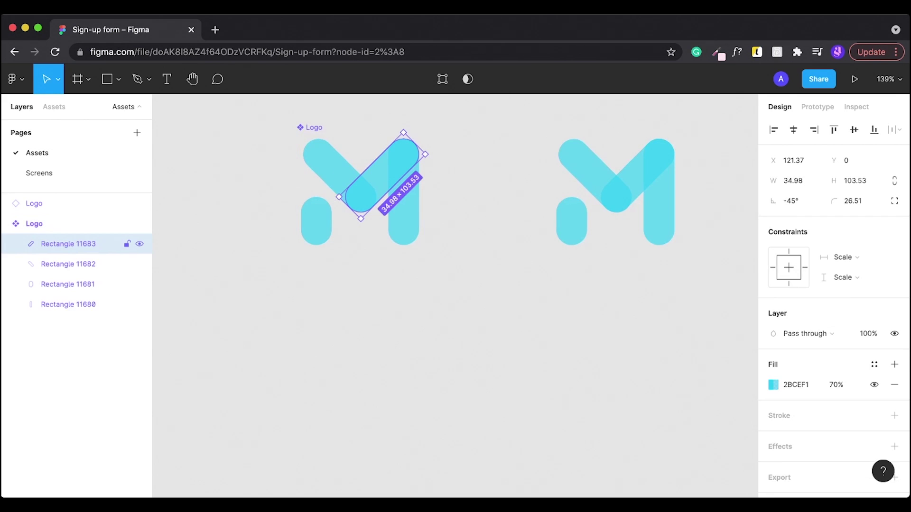
{"action": "left_click", "coordinate": [773, 384]}
{"action": "left_click_drag", "start_coordinate": [697, 348], "coordinate": [715, 348]}
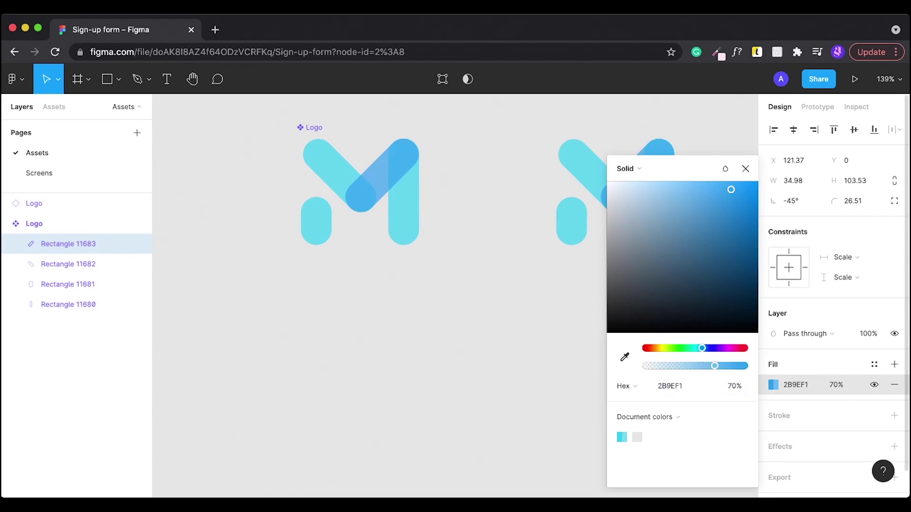
{"action": "left_click_drag", "start_coordinate": [664, 168], "coordinate": [442, 295]}
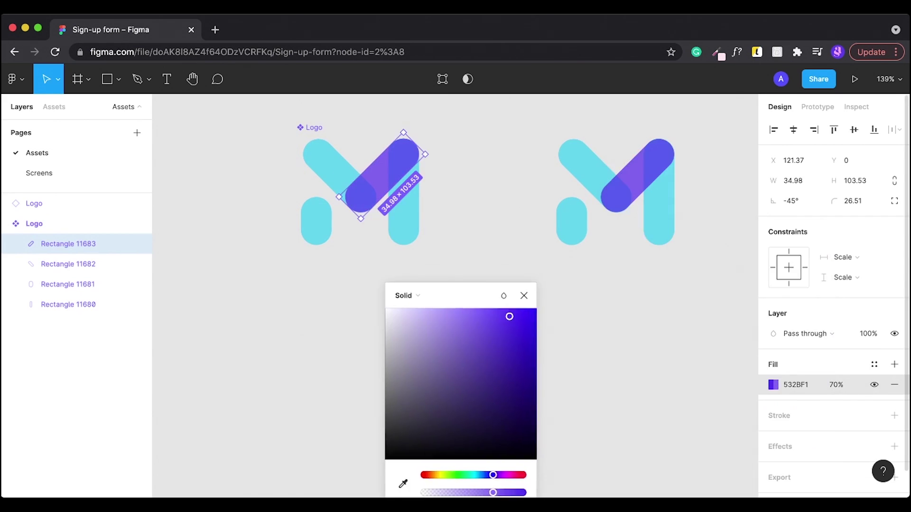
{"action": "mouse_move", "coordinate": [509, 316]}
{"action": "left_mouse_down"}
{"action": "mouse_move", "coordinate": [399, 311]}
{"action": "mouse_move", "coordinate": [535, 308]}
{"action": "left_mouse_up"}
{"action": "key", "text": "Escape"}
Undo the colour change so the diagonal bar stays blue 2B9EF1 at 70%
{"action": "key", "text": "ctrl+z"}
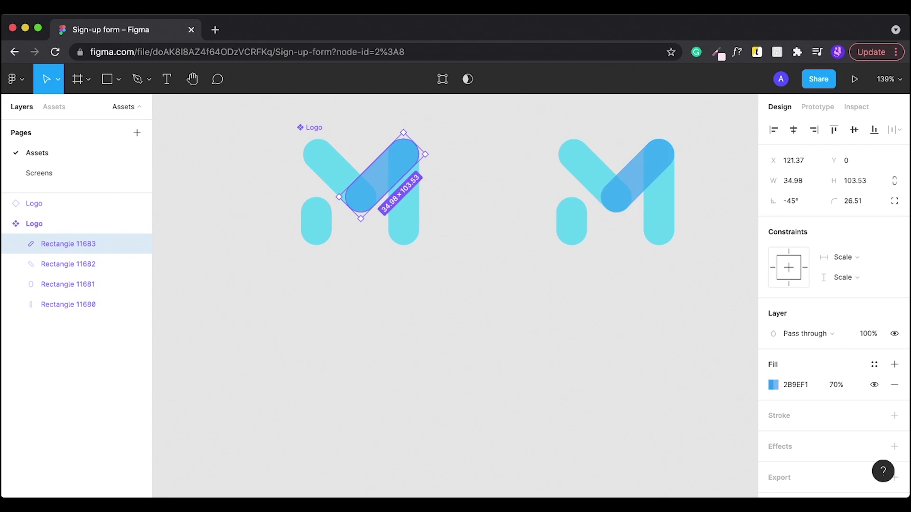
{"action": "key", "text": "Escape"}
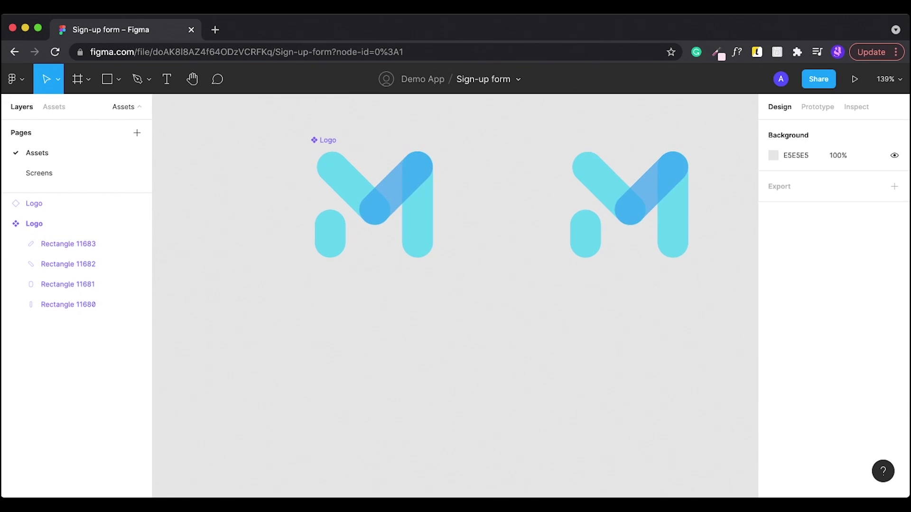
{"action": "scroll", "coordinate": [494, 412], "scroll_direction": "down", "scroll_amount": 3}
{"action": "scroll", "coordinate": [489, 246], "scroll_direction": "up", "scroll_amount": 2}
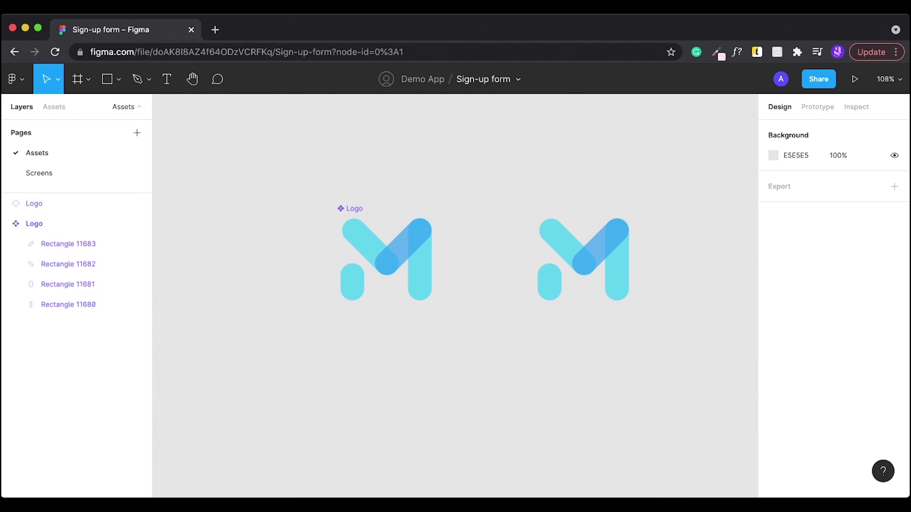
{"action": "scroll", "coordinate": [529, 294], "scroll_direction": "down", "scroll_amount": 3}
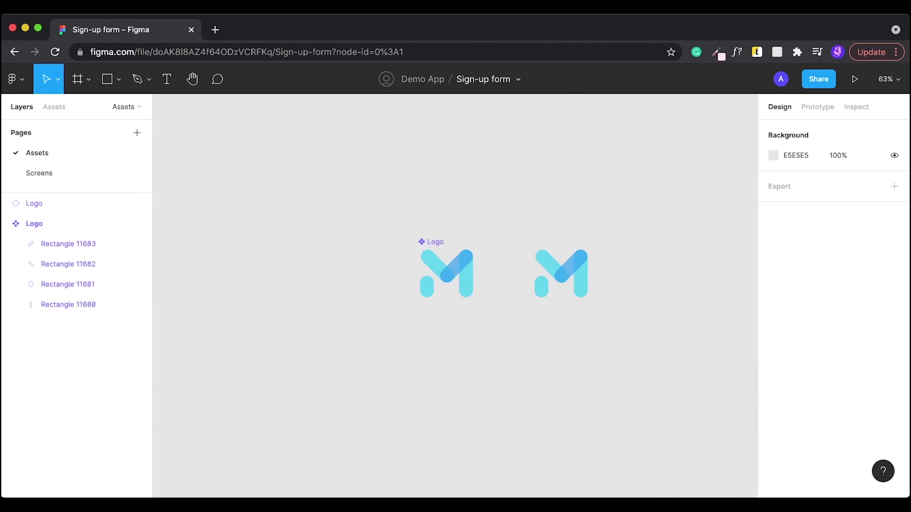
Search Community plugins for 'icon', install Iconify, and return to the Sign-up form file
{"action": "right_click", "coordinate": [530, 237]}
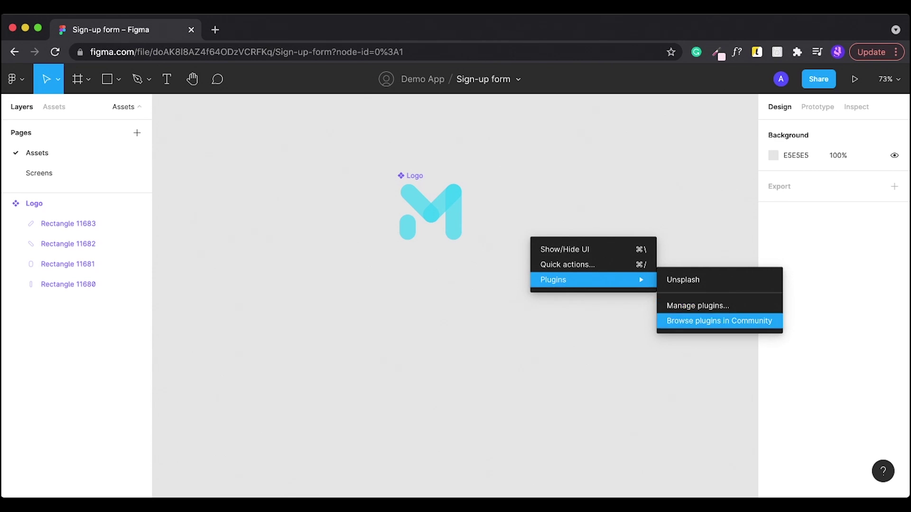
{"action": "left_click", "coordinate": [719, 321]}
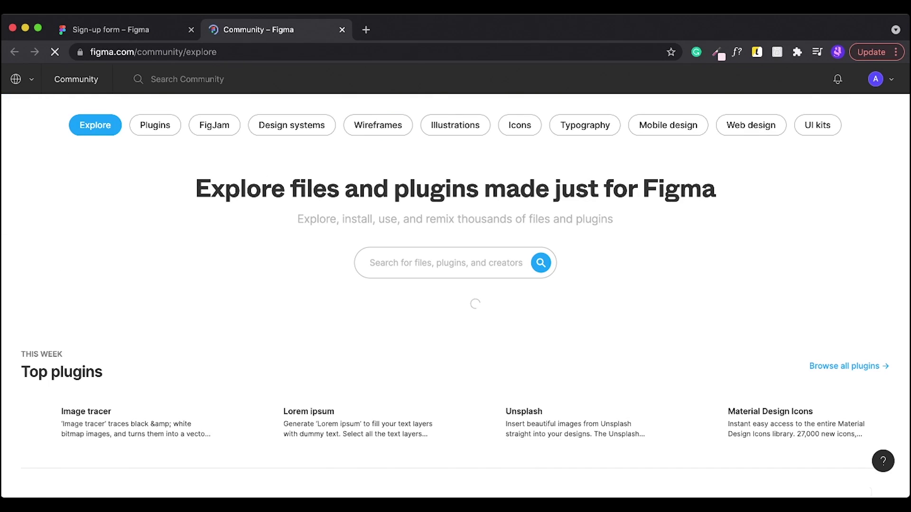
{"action": "left_click", "coordinate": [154, 124]}
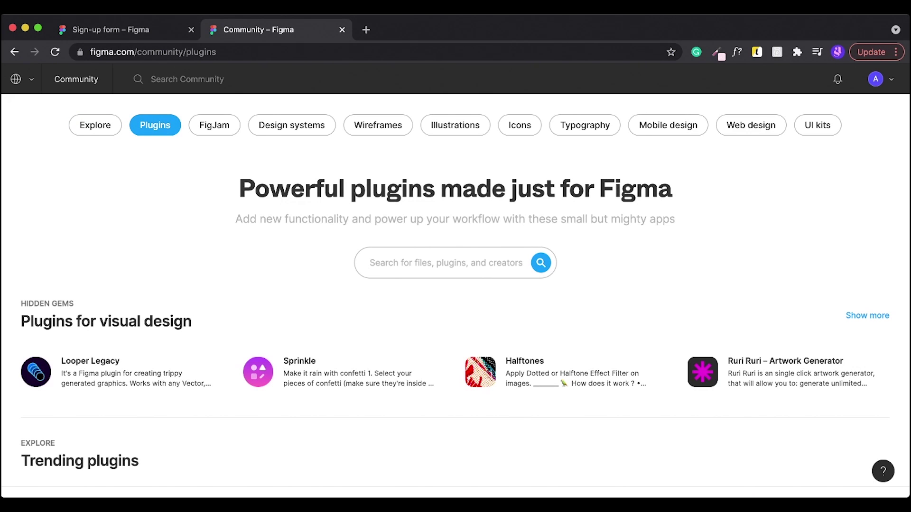
{"action": "type", "text": "icon"}
{"action": "key", "text": "Return"}
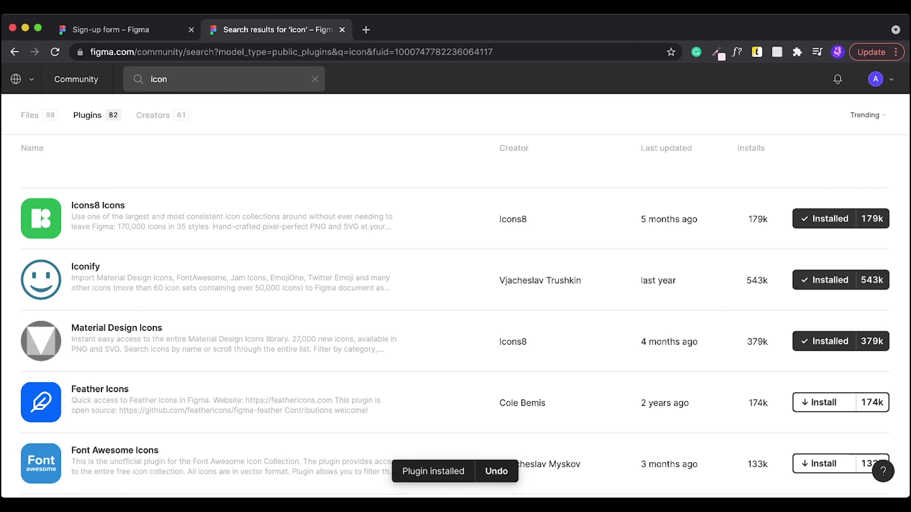
{"action": "left_click", "coordinate": [126, 29]}
{"action": "right_click", "coordinate": [451, 243]}
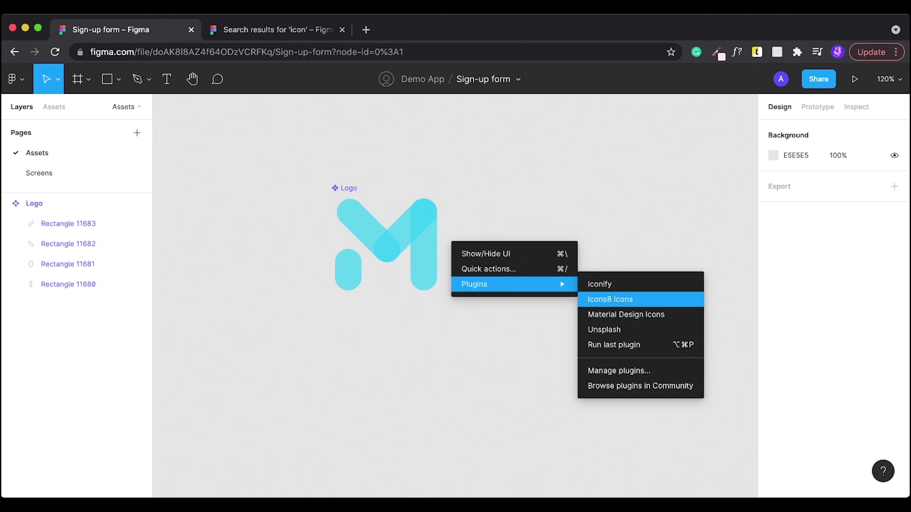
Import the filled Facebook icon from an Iconify 'facebook' search
{"action": "left_click", "coordinate": [612, 298]}
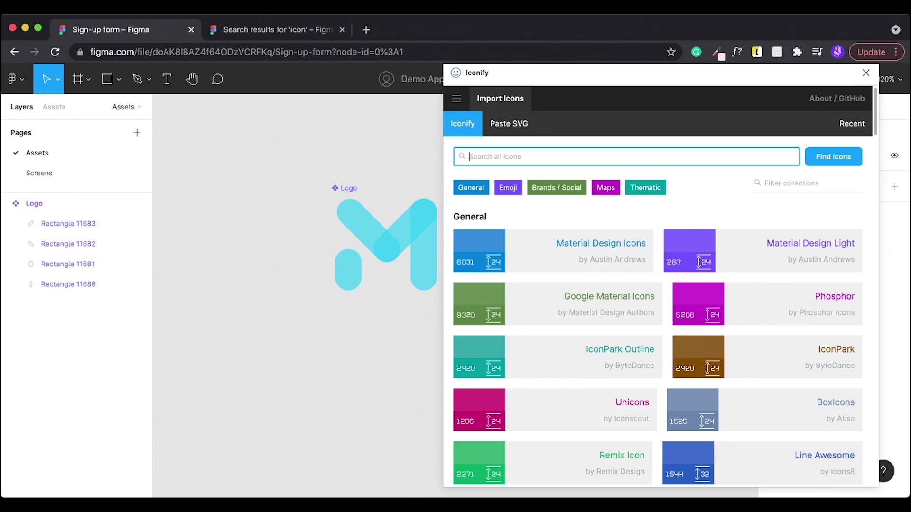
{"action": "type", "text": "facebook"}
{"action": "key", "text": "Return"}
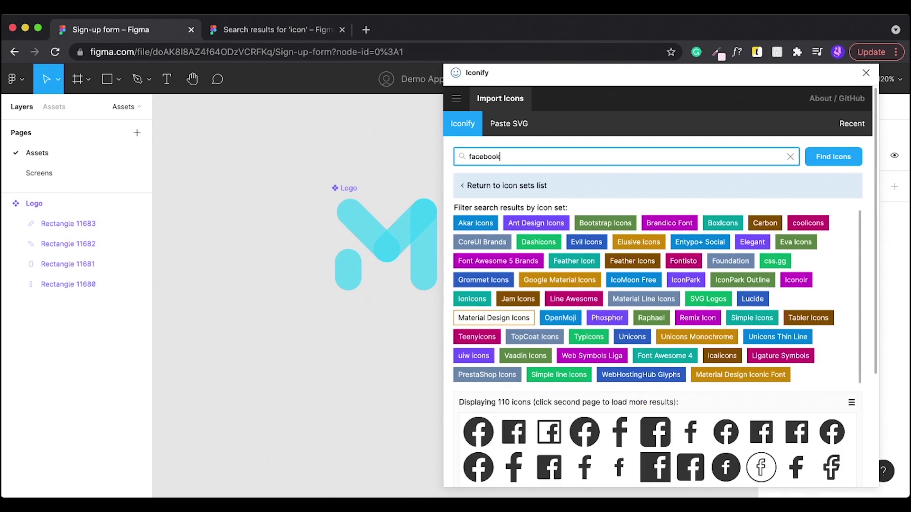
{"action": "scroll", "coordinate": [657, 285], "scroll_direction": "down", "scroll_amount": 5}
{"action": "left_click", "coordinate": [513, 275]}
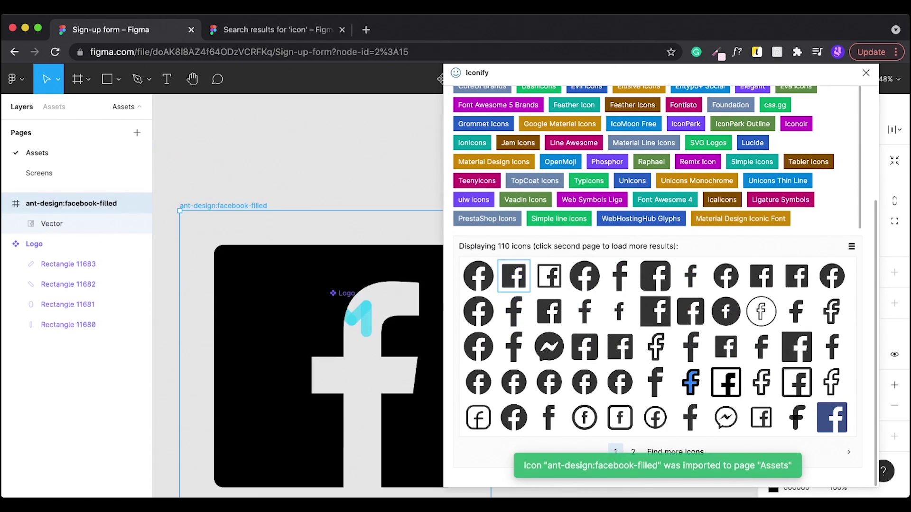
{"action": "left_click", "coordinate": [865, 73]}
Pull the Facebook vector out of its frame and delete the empty frame
{"action": "scroll", "coordinate": [408, 294], "scroll_direction": "down", "scroll_amount": 5}
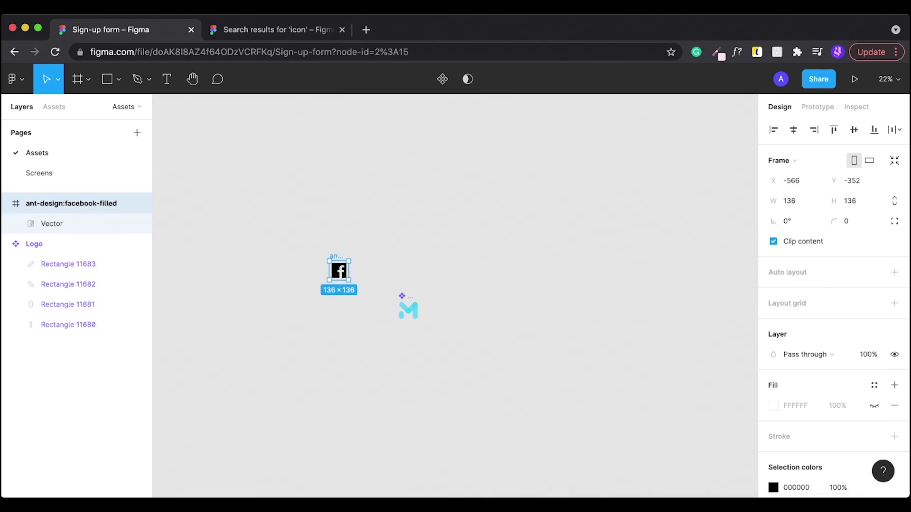
{"action": "scroll", "coordinate": [355, 283], "scroll_direction": "up", "scroll_amount": 5}
{"action": "left_click", "coordinate": [52, 223]}
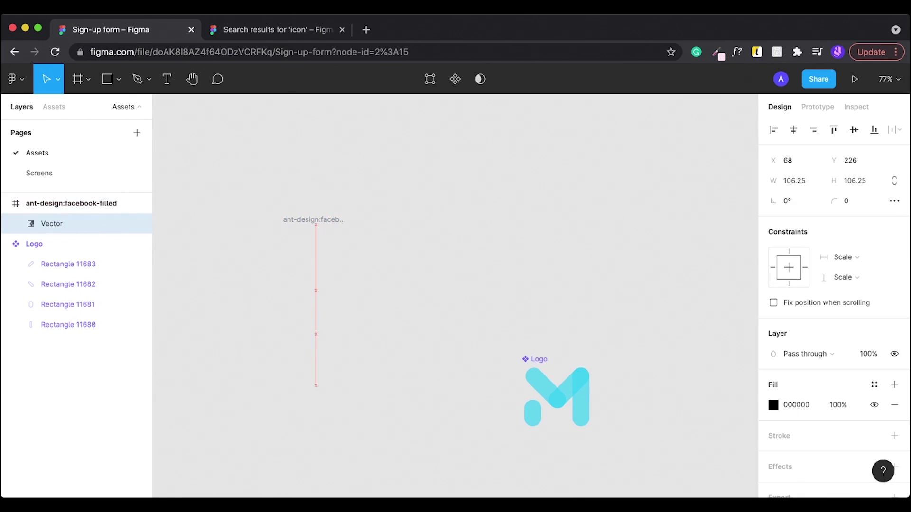
{"action": "left_click_drag", "start_coordinate": [315, 257], "coordinate": [342, 370]}
{"action": "left_click", "coordinate": [313, 219]}
{"action": "key", "text": "Delete"}
Rename the Facebook vector layer to icon-facebook
{"action": "left_click", "coordinate": [36, 203]}
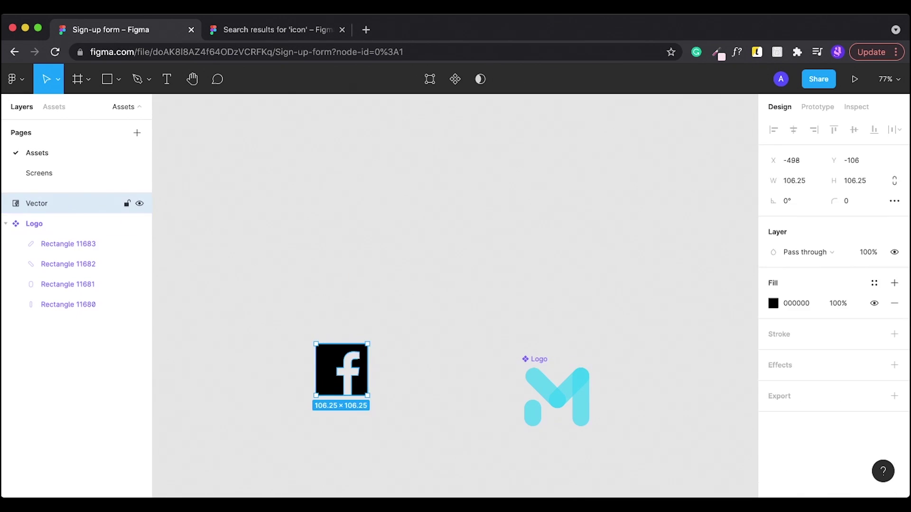
{"action": "double_click", "coordinate": [36, 203]}
{"action": "type", "text": "icon-facebook"}
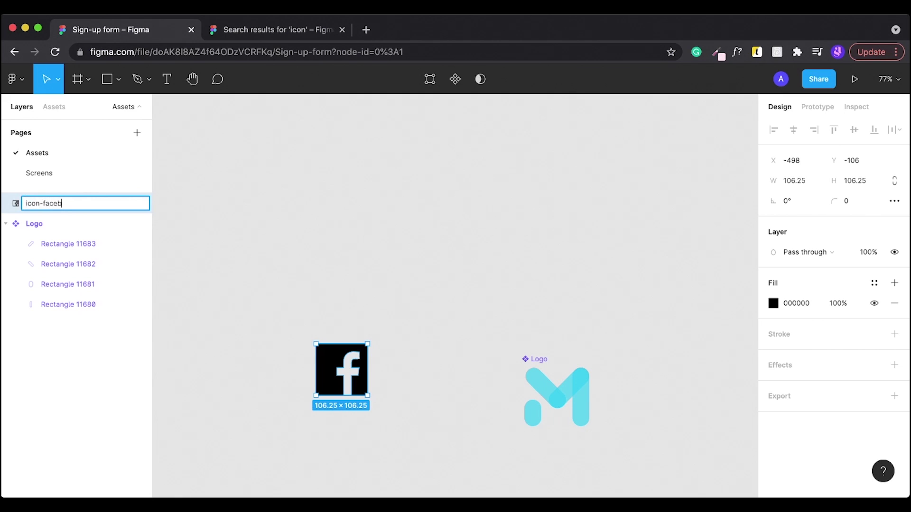
{"action": "key", "text": "Return"}
{"action": "scroll", "coordinate": [166, 218], "scroll_direction": "down", "scroll_amount": 3}
Move icon-facebook to the right of the Logo and make it a component
{"action": "left_click", "coordinate": [50, 203]}
{"action": "left_click_drag", "start_coordinate": [280, 316], "coordinate": [496, 330]}
{"action": "key", "text": "Escape"}
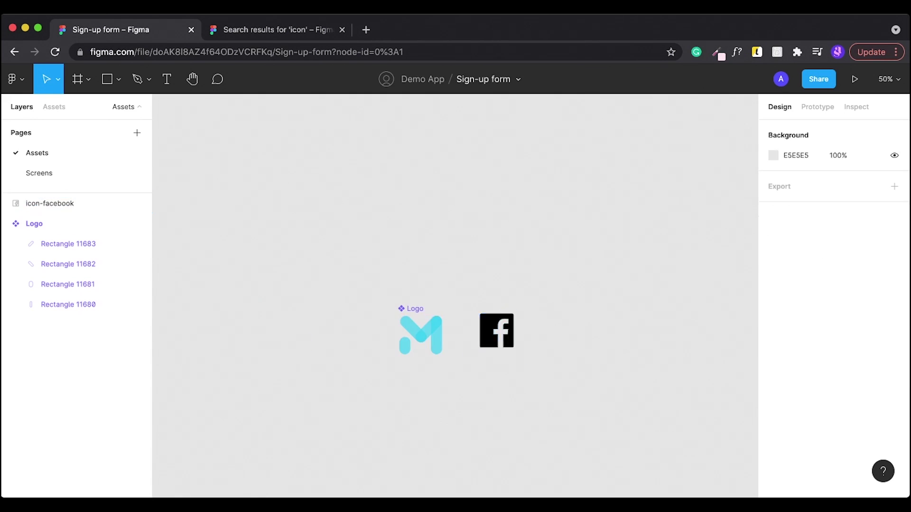
{"action": "scroll", "coordinate": [501, 351], "scroll_direction": "up", "scroll_amount": 5}
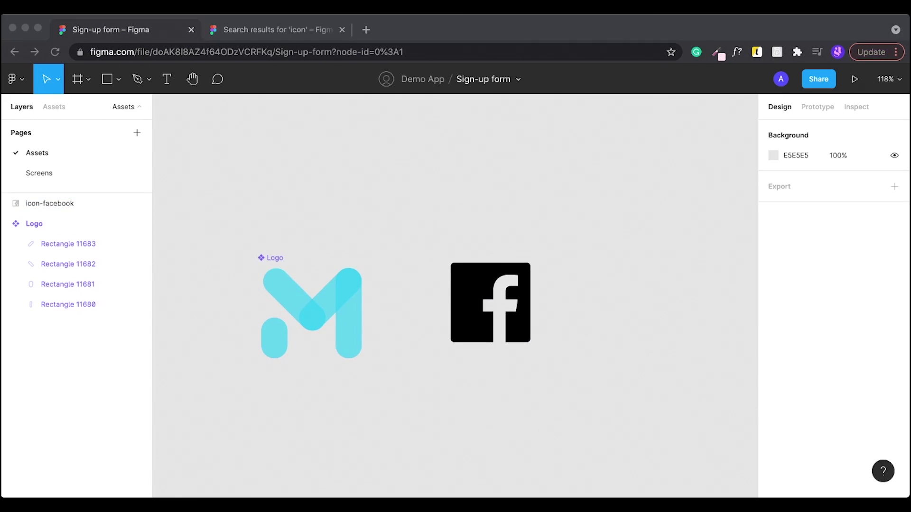
{"action": "left_click", "coordinate": [50, 203]}
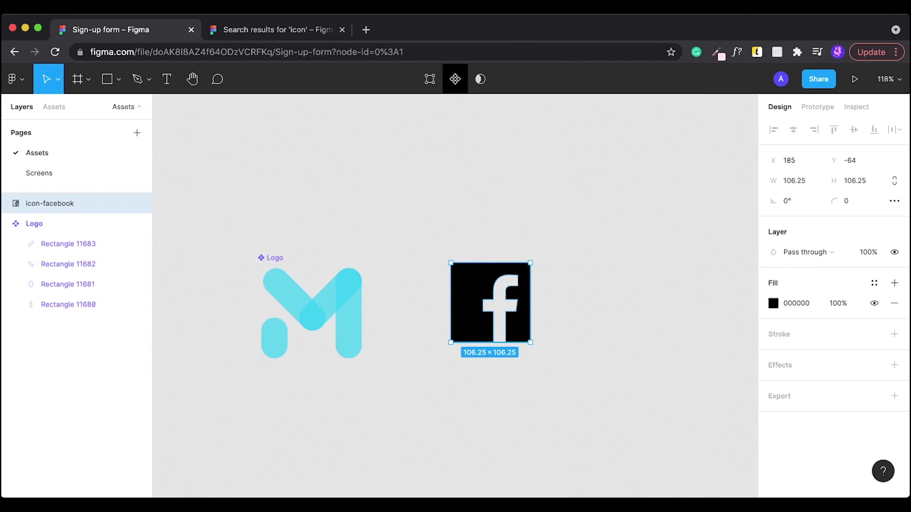
{"action": "left_click", "coordinate": [455, 79]}
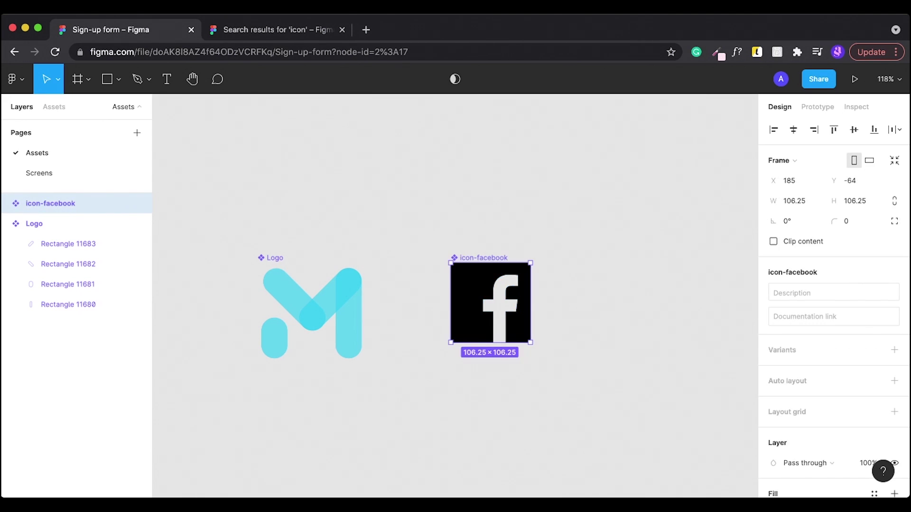
{"action": "left_click", "coordinate": [539, 179]}
{"action": "right_click", "coordinate": [539, 179]}
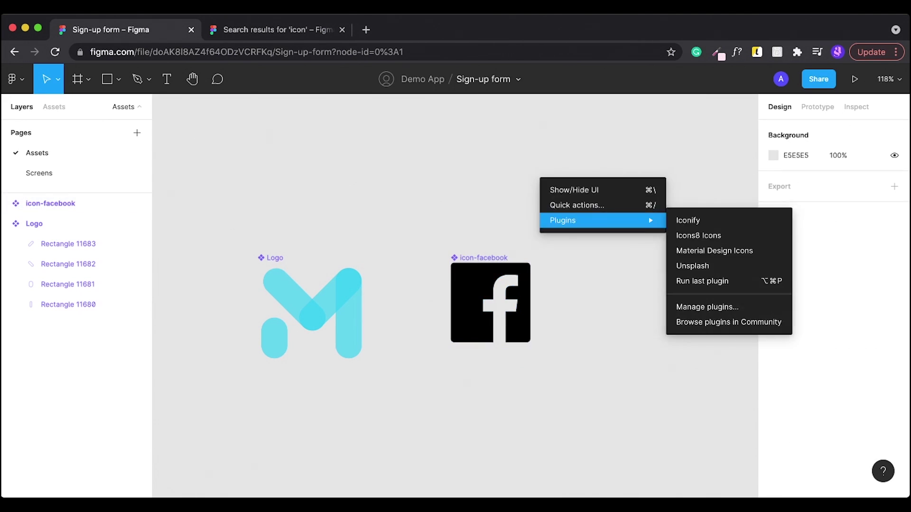
Insert the filled envelope icon from an Iconify 'email' search
{"action": "left_click", "coordinate": [678, 220]}
{"action": "key", "text": "ctrl+a"}
{"action": "type", "text": "email"}
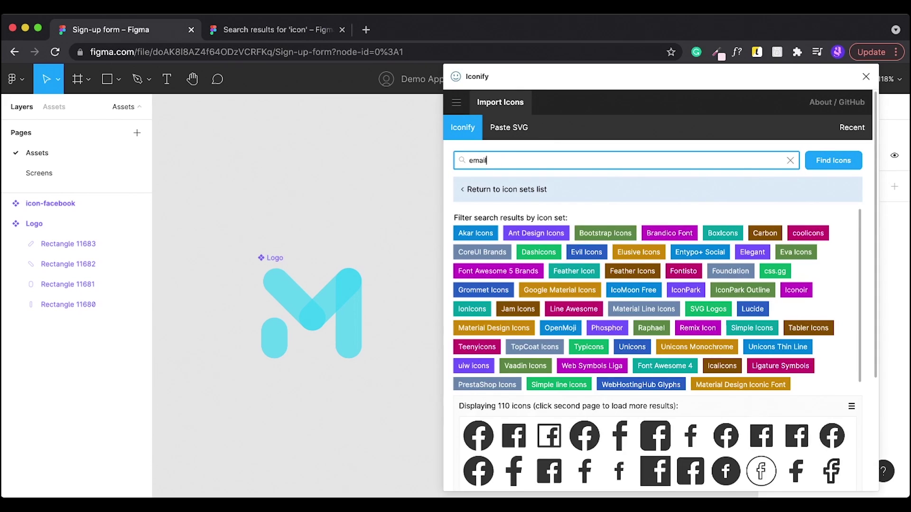
{"action": "key", "text": "Return"}
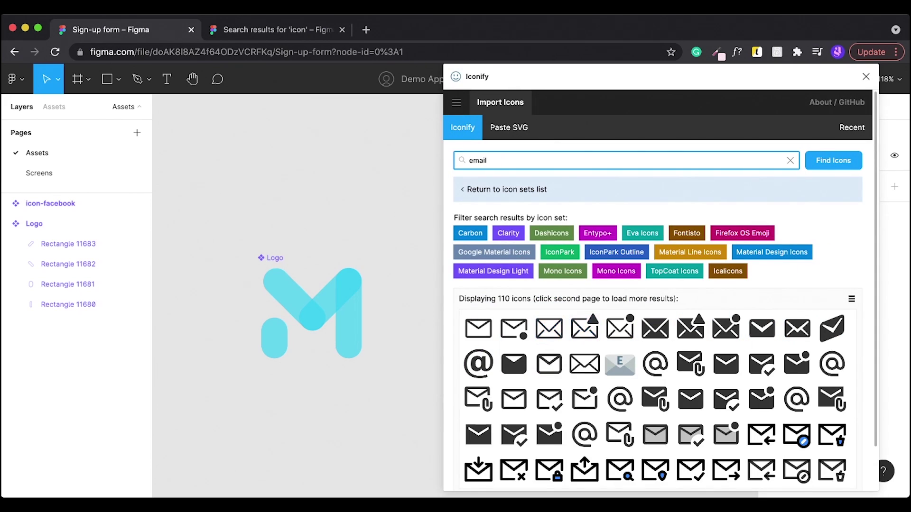
{"action": "left_click", "coordinate": [513, 364]}
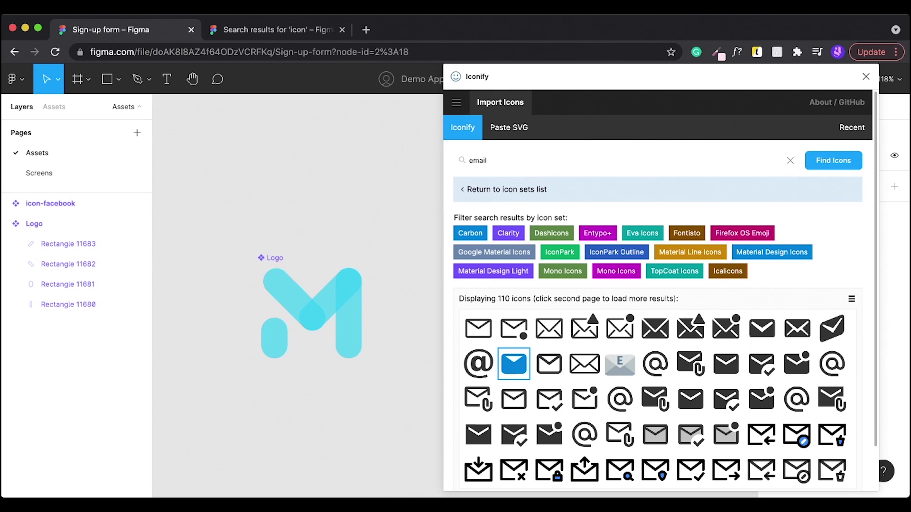
{"action": "scroll", "coordinate": [365, 382], "scroll_direction": "up", "scroll_amount": 3}
{"action": "scroll", "coordinate": [364, 381], "scroll_direction": "up", "scroll_amount": 5}
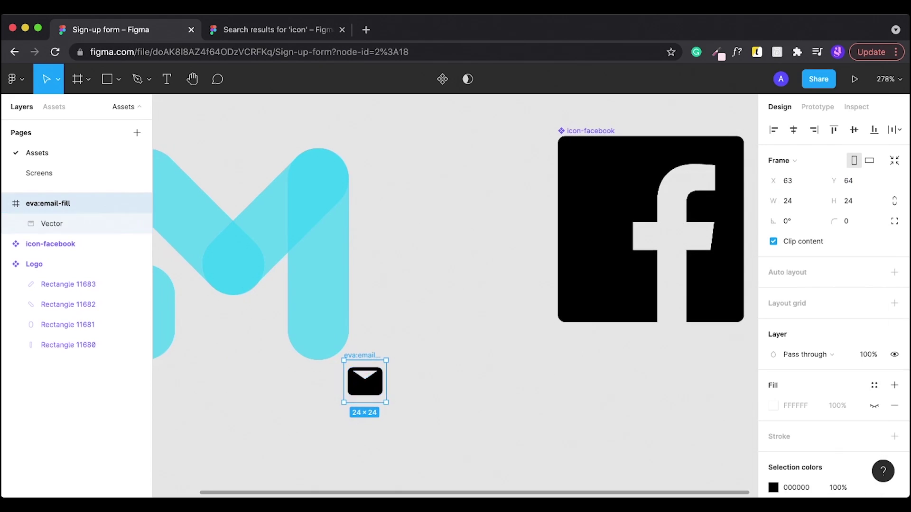
{"action": "left_click_drag", "start_coordinate": [364, 381], "coordinate": [654, 403]}
Extract the email vector from its frame and rename it icon-email
{"action": "double_click", "coordinate": [534, 392]}
{"action": "left_click", "coordinate": [532, 368]}
{"action": "key", "text": "Delete"}
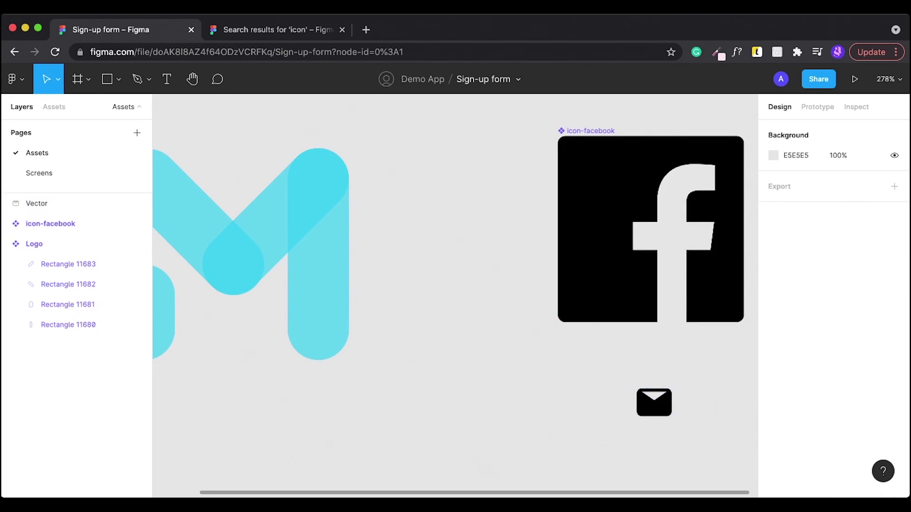
{"action": "left_click", "coordinate": [36, 203]}
{"action": "double_click", "coordinate": [37, 203]}
{"action": "type", "text": "icon-email"}
{"action": "key", "text": "Return"}
Set icon-email's height to 24, align it beside icon-facebook, and make it a component
{"action": "scroll", "coordinate": [668, 201], "scroll_direction": "up", "scroll_amount": 5}
{"action": "left_click", "coordinate": [851, 180]}
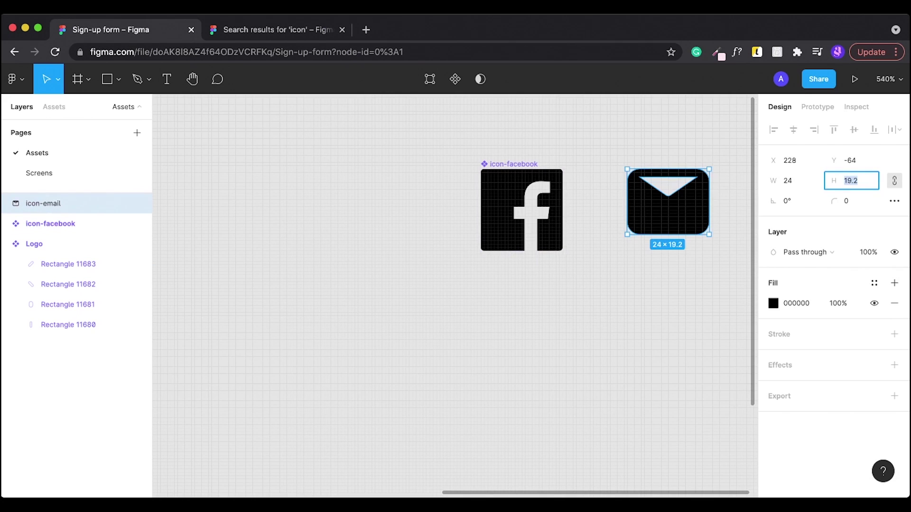
{"action": "type", "text": "24"}
{"action": "key", "text": "Return"}
{"action": "left_click_drag", "start_coordinate": [678, 209], "coordinate": [657, 209]}
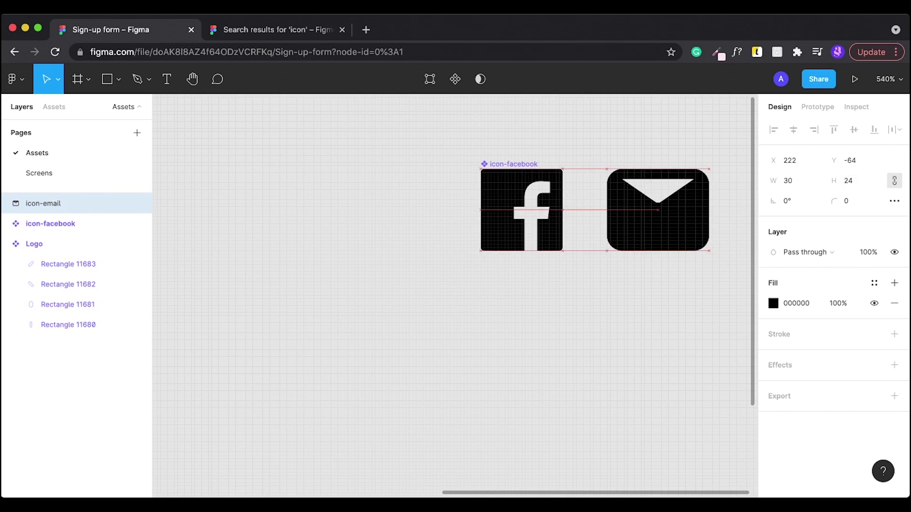
{"action": "scroll", "coordinate": [439, 256], "scroll_direction": "down", "scroll_amount": 3}
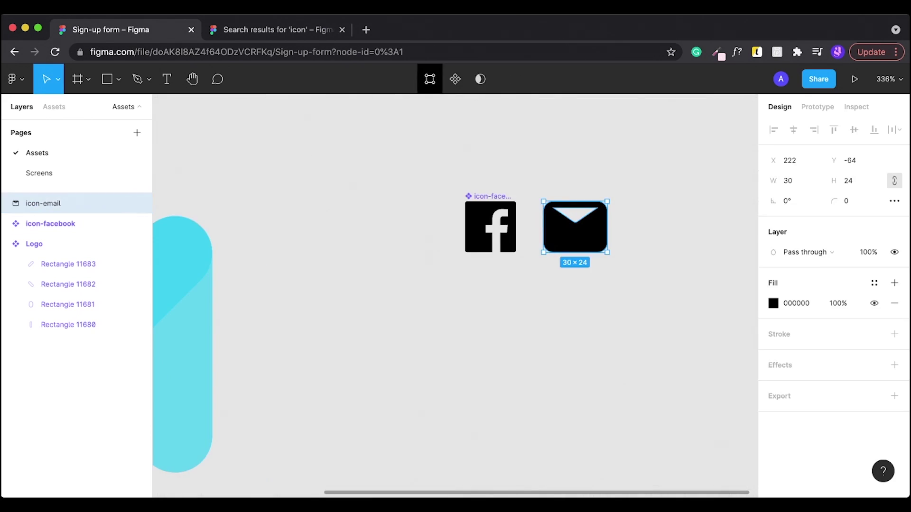
{"action": "left_click", "coordinate": [455, 78]}
{"action": "left_click", "coordinate": [512, 339]}
Import a left-arrow icon from an Iconify 'left' search
{"action": "right_click", "coordinate": [512, 339]}
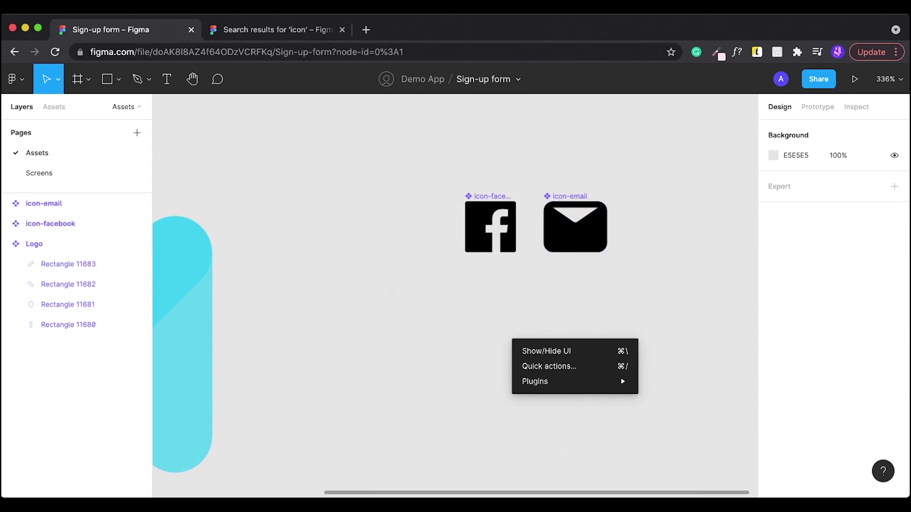
{"action": "left_click", "coordinate": [664, 381]}
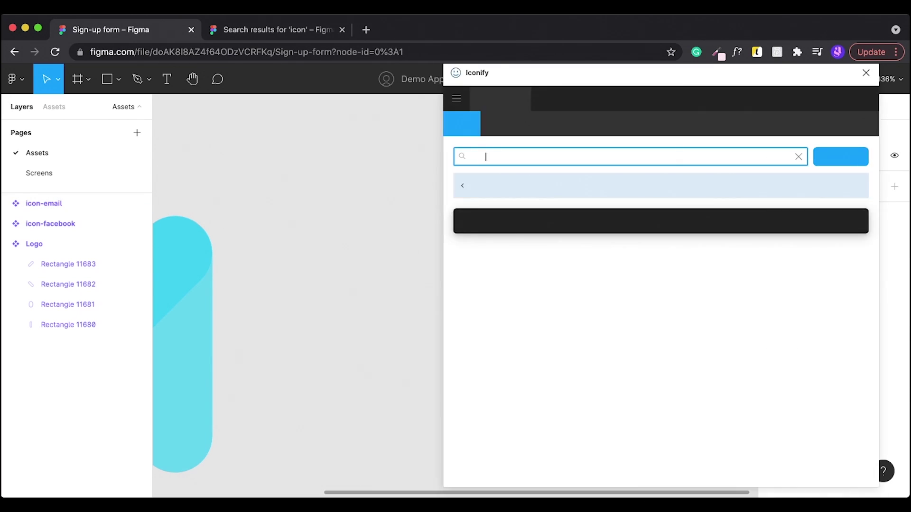
{"action": "type", "text": "left"}
{"action": "key", "text": "Return"}
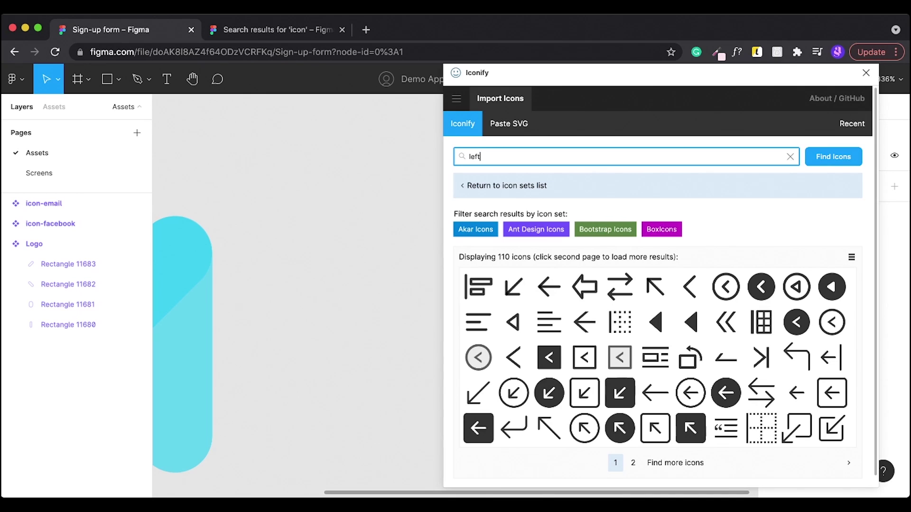
{"action": "left_click", "coordinate": [549, 287]}
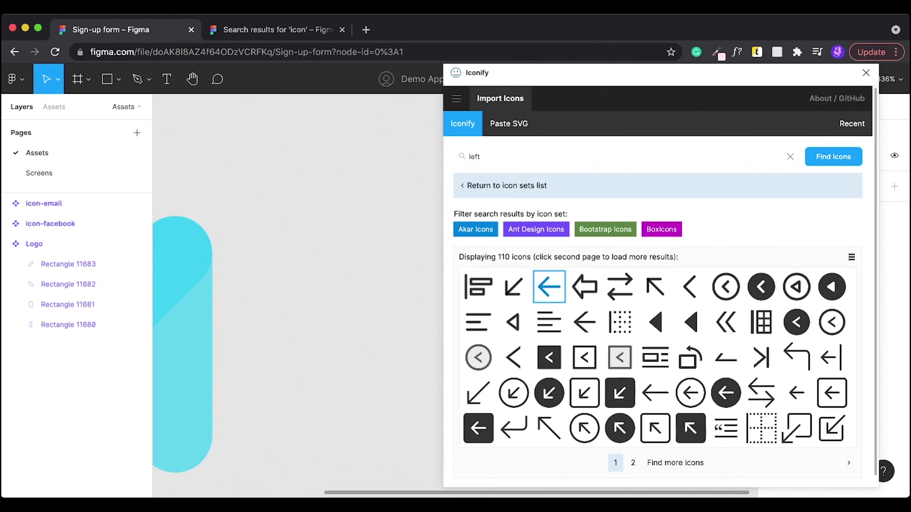
{"action": "double_click", "coordinate": [549, 286]}
{"action": "left_click", "coordinate": [865, 72]}
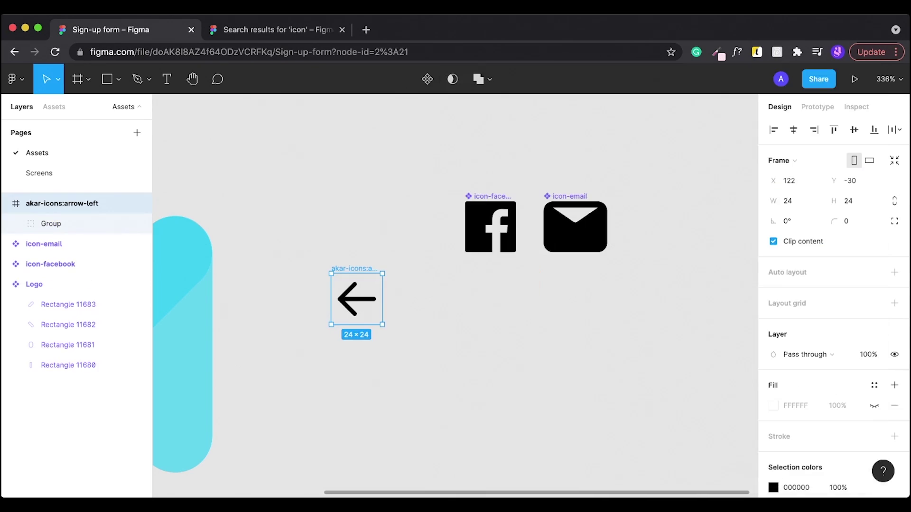
Pull the arrow out of its frame, delete the empty frame, and rename it icon-left
{"action": "left_click", "coordinate": [51, 224]}
{"action": "mouse_move", "coordinate": [374, 298]}
{"action": "left_mouse_down"}
{"action": "mouse_move", "coordinate": [472, 298]}
{"action": "mouse_move", "coordinate": [375, 299]}
{"action": "left_mouse_up"}
{"action": "left_click_drag", "start_coordinate": [379, 320], "coordinate": [450, 367]}
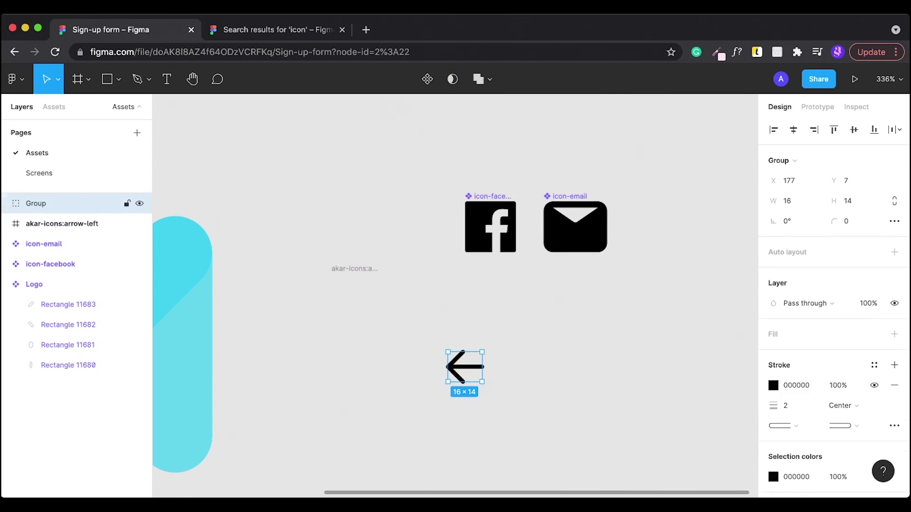
{"action": "left_click", "coordinate": [356, 298]}
{"action": "key", "text": "Delete"}
{"action": "left_click", "coordinate": [35, 203]}
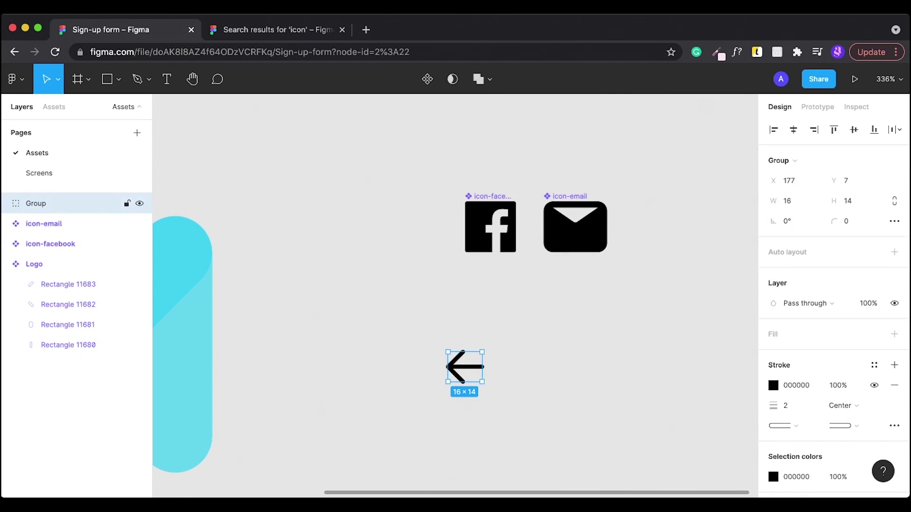
{"action": "double_click", "coordinate": [36, 203]}
{"action": "type", "text": "icon-le"}
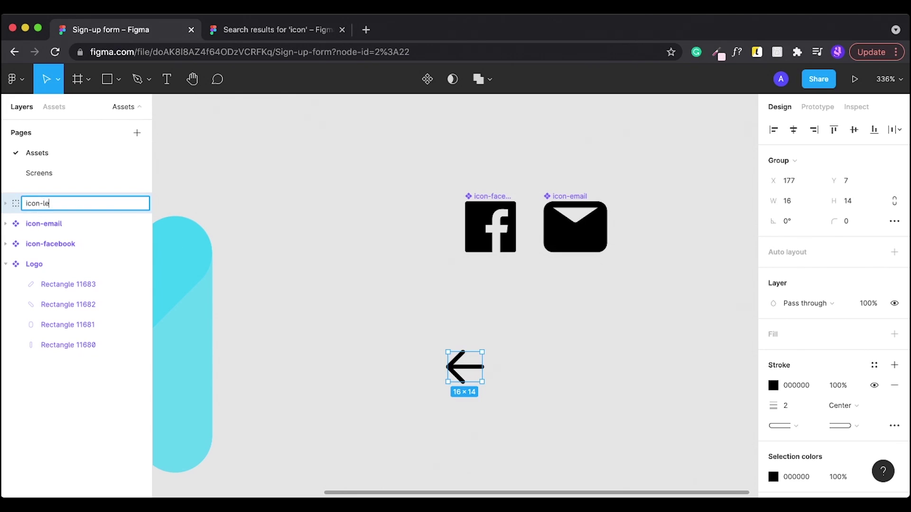
{"action": "type", "text": "ft"}
{"action": "key", "text": "Return"}
Scale icon-left proportionally to width 24, make it a component, and place it beside icon-email
{"action": "left_click", "coordinate": [894, 201]}
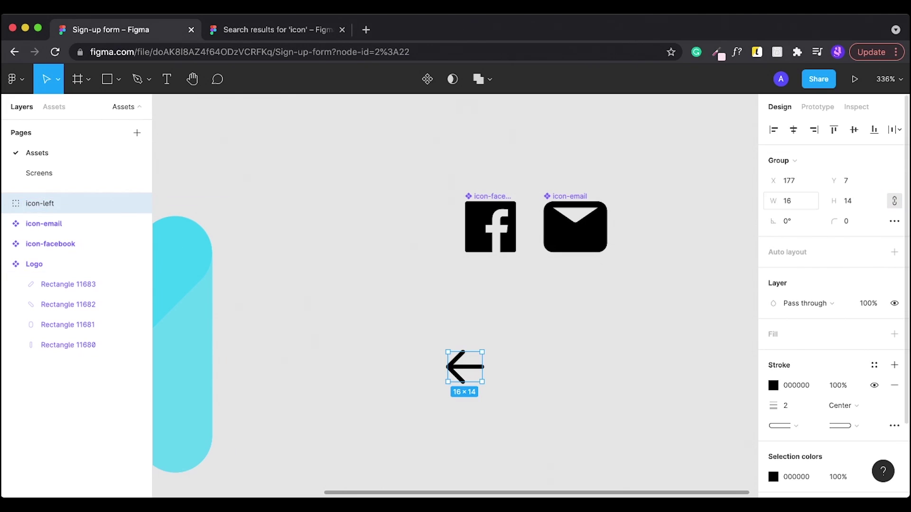
{"action": "left_click", "coordinate": [792, 201]}
{"action": "type", "text": "24"}
{"action": "key", "text": "Return"}
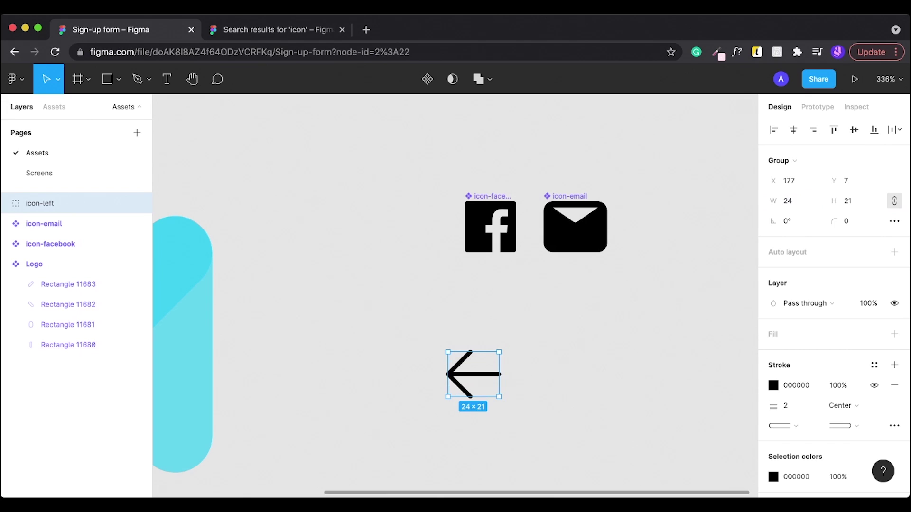
{"action": "left_click", "coordinate": [426, 79]}
{"action": "left_click", "coordinate": [250, 243]}
{"action": "scroll", "coordinate": [250, 242], "scroll_direction": "down", "scroll_amount": 3}
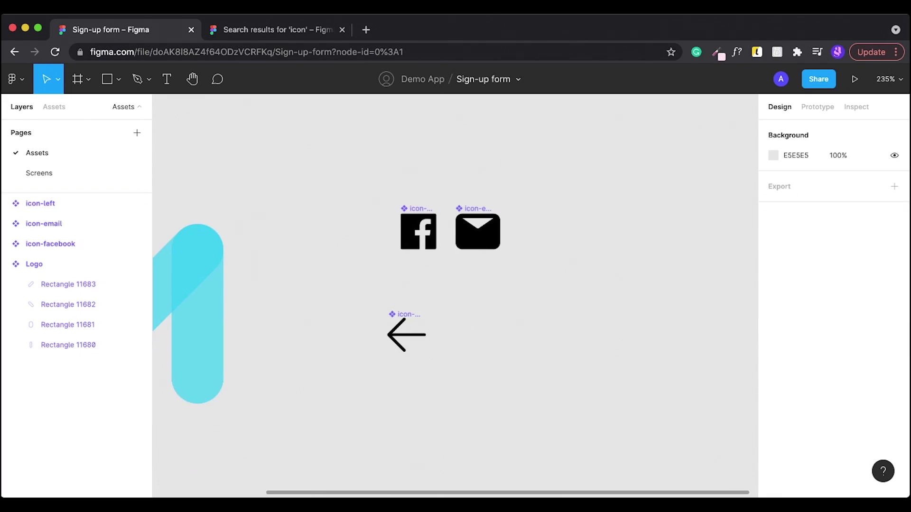
{"action": "left_click_drag", "start_coordinate": [407, 335], "coordinate": [537, 234]}
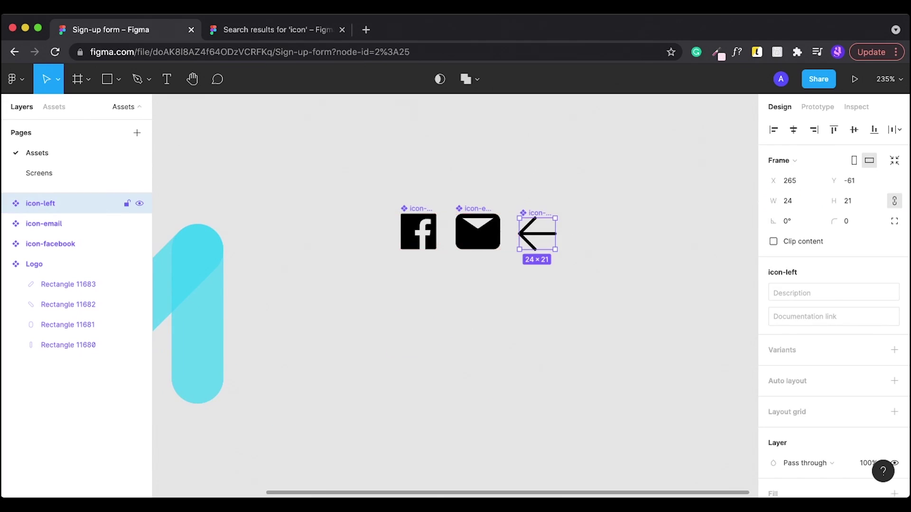
{"action": "left_click", "coordinate": [502, 219]}
{"action": "scroll", "coordinate": [502, 219], "scroll_direction": "down", "scroll_amount": 3}
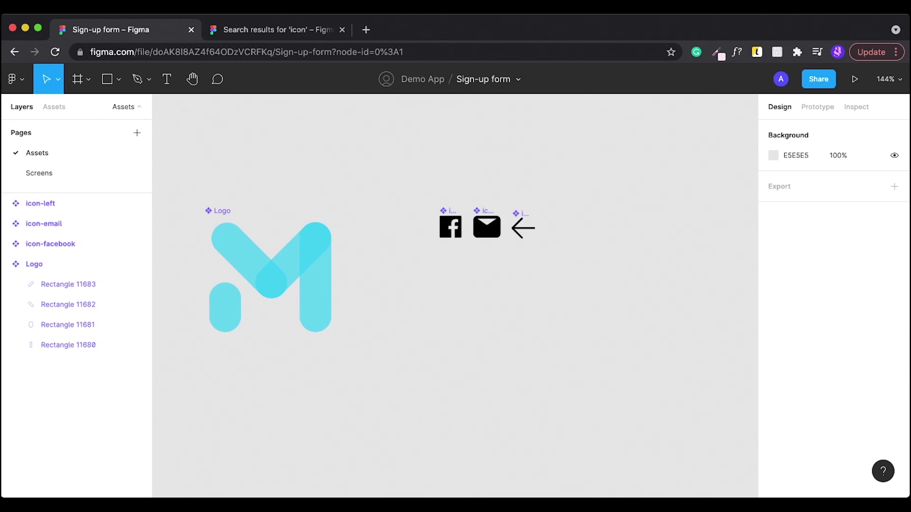
Add a text layer reading 'Sign up with Facebook' on the canvas
{"action": "key", "text": "t"}
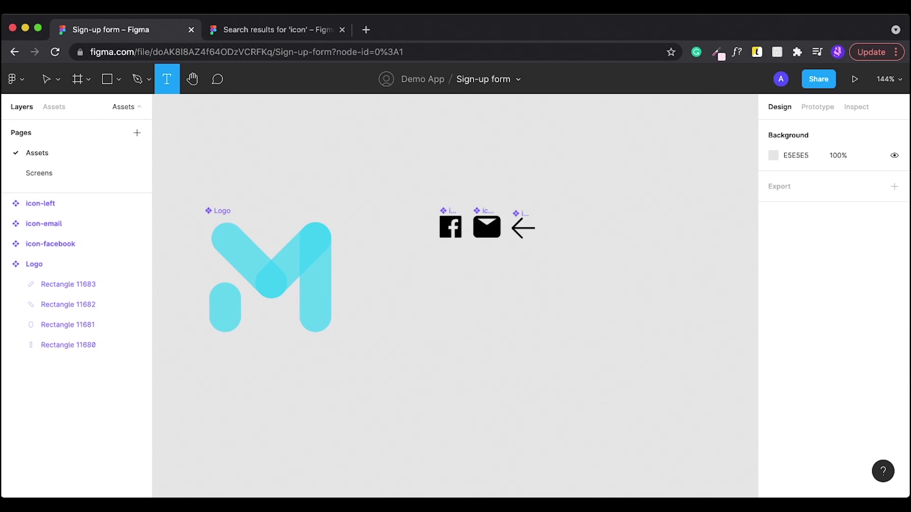
{"action": "left_click", "coordinate": [358, 241]}
{"action": "type", "text": "Sign"}
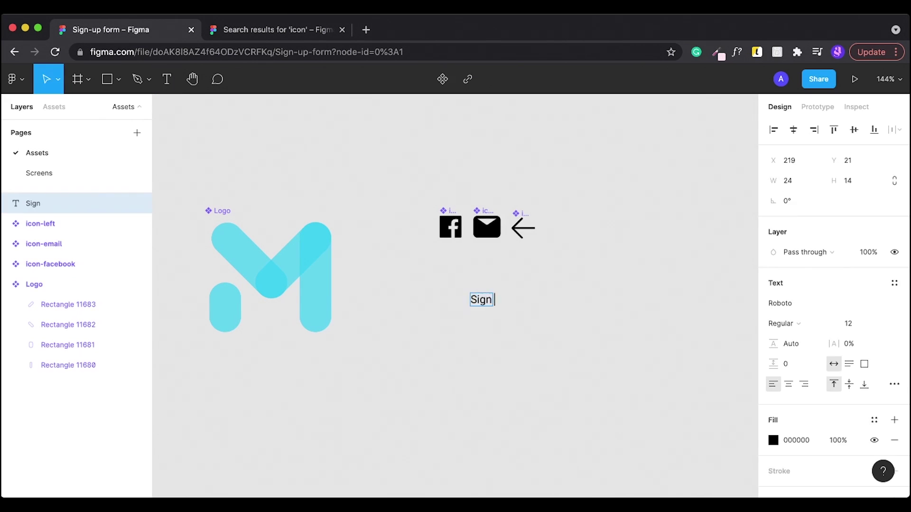
{"action": "type", "text": " up with f"}
{"action": "key", "text": "BackSpace"}
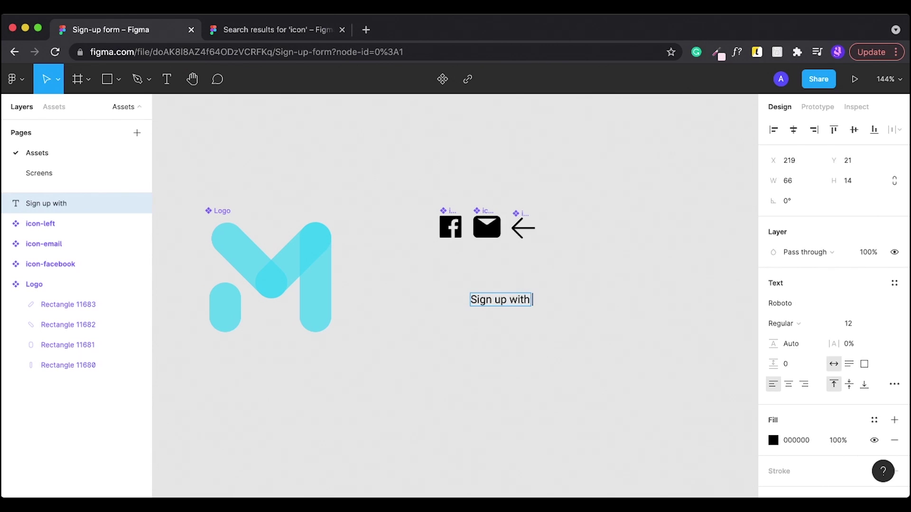
{"action": "type", "text": "Facebook"}
{"action": "key", "text": "Escape"}
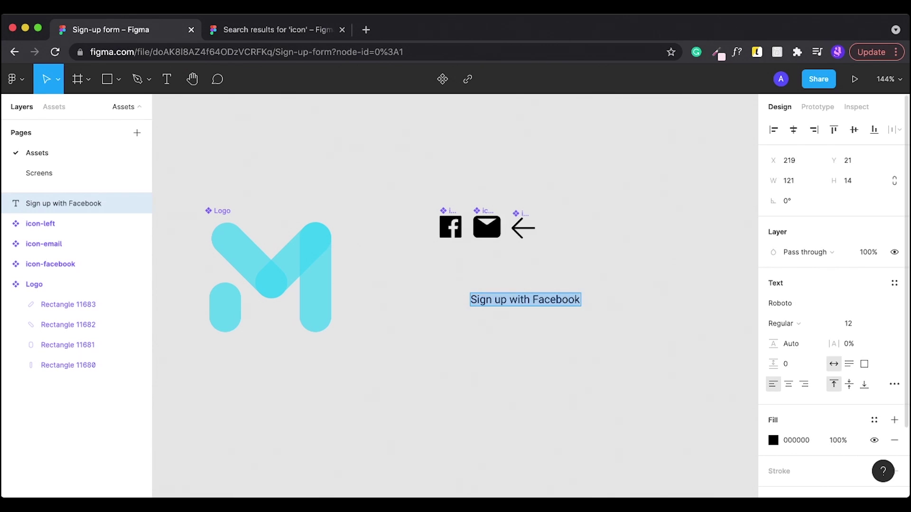
Style the text in Poppins Medium, size 15, with a 24 line height
{"action": "left_click", "coordinate": [780, 304]}
{"action": "type", "text": "Pop"}
{"action": "key", "text": "Return"}
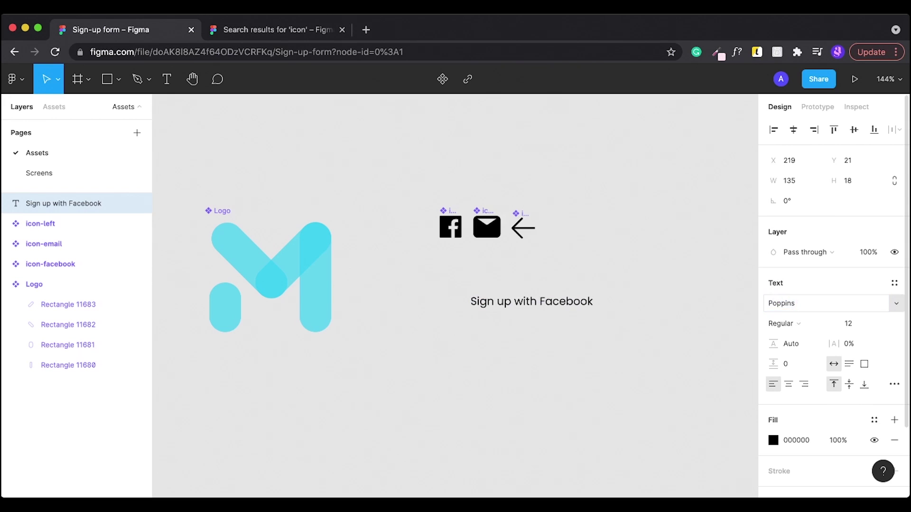
{"action": "key", "text": "Tab"}
{"action": "key", "text": "Down"}
{"action": "key", "text": "Tab"}
{"action": "key", "text": "shift+Tab"}
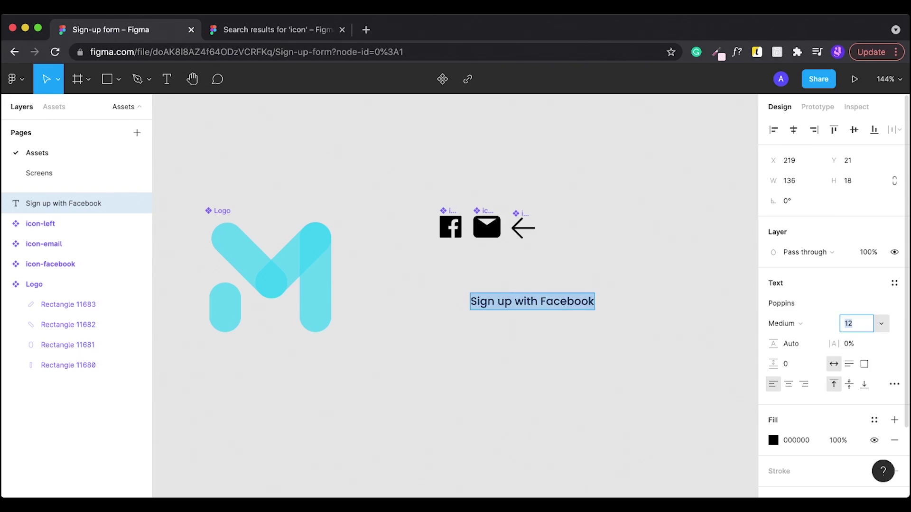
{"action": "type", "text": "15"}
{"action": "key", "text": "Return"}
{"action": "key", "text": "Tab"}
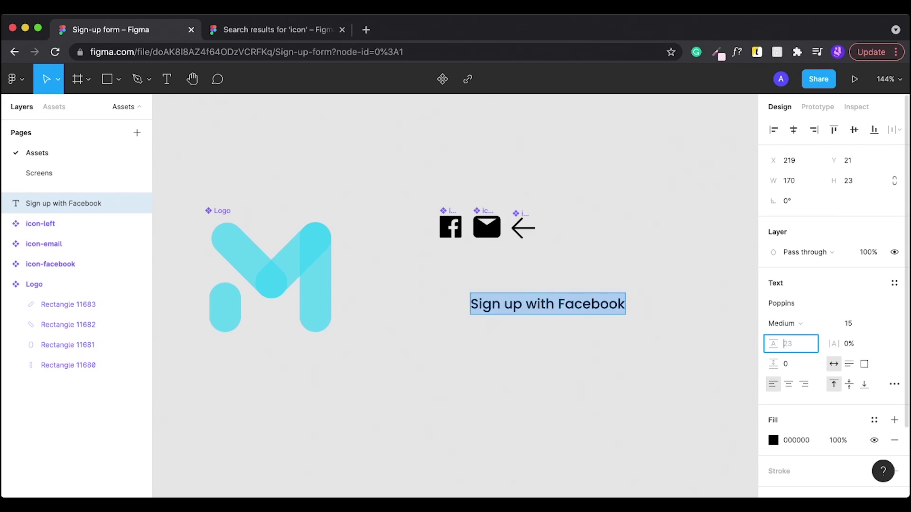
{"action": "type", "text": "24"}
{"action": "key", "text": "Return"}
{"action": "key", "text": "Return"}
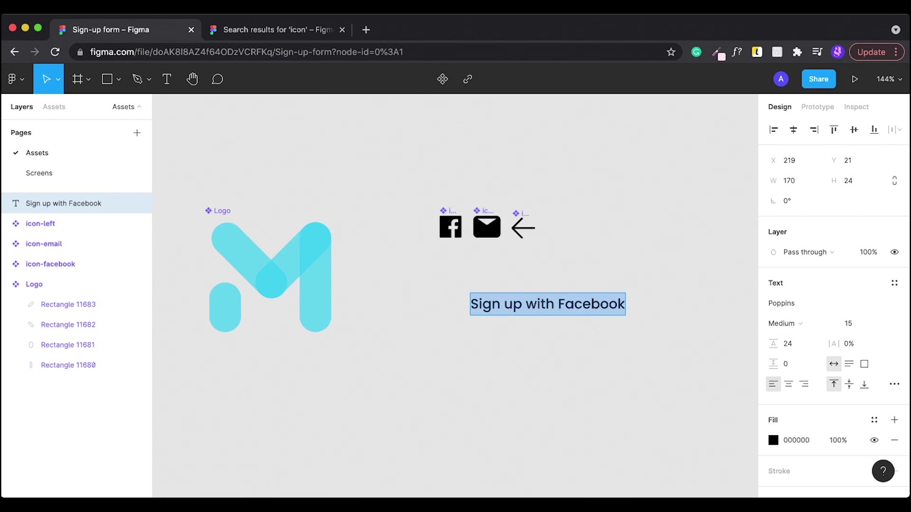
{"action": "type", "text": "A"}
{"action": "key", "text": "super+z"}
Wrap the text in an auto-layout frame with 24 spacing and a white fill
{"action": "scroll", "coordinate": [614, 301], "scroll_direction": "up", "scroll_amount": 5}
{"action": "right_click", "coordinate": [600, 308]}
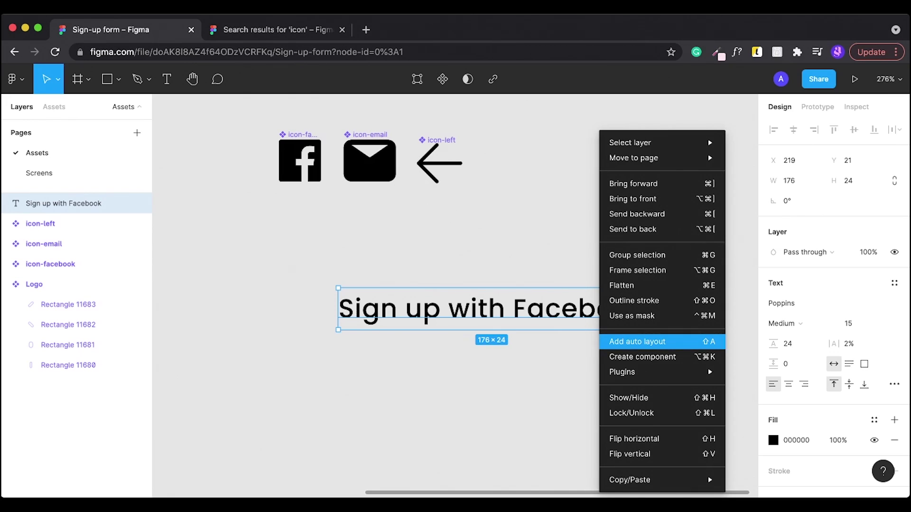
{"action": "key", "text": "shift+a"}
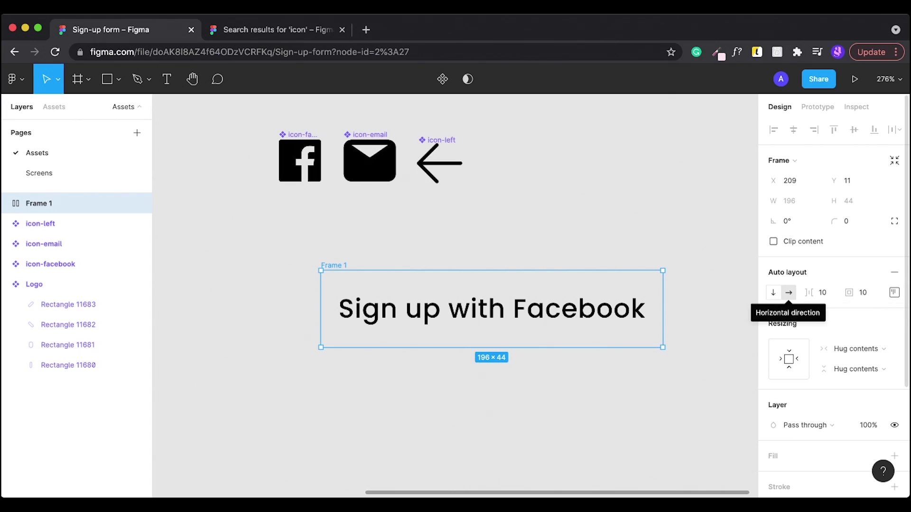
{"action": "left_click", "coordinate": [822, 292]}
{"action": "type", "text": "24"}
{"action": "key", "text": "Return"}
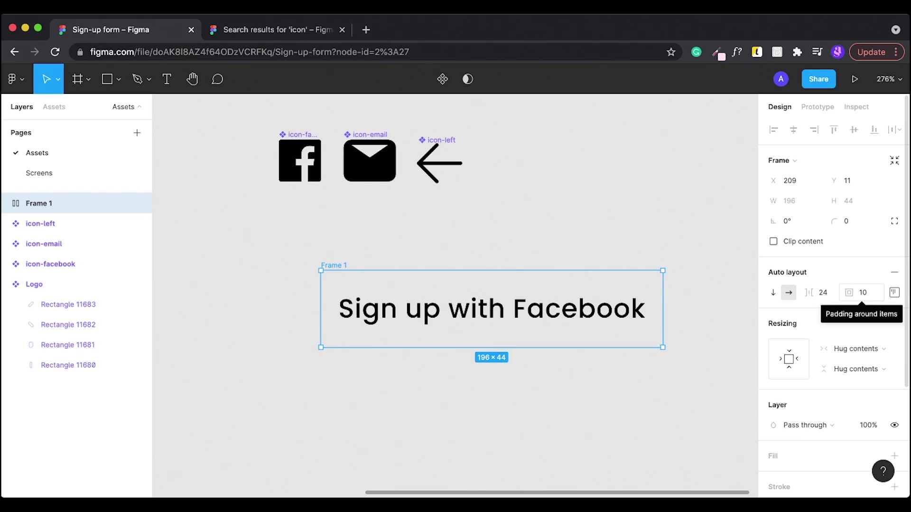
{"action": "left_click", "coordinate": [894, 456]}
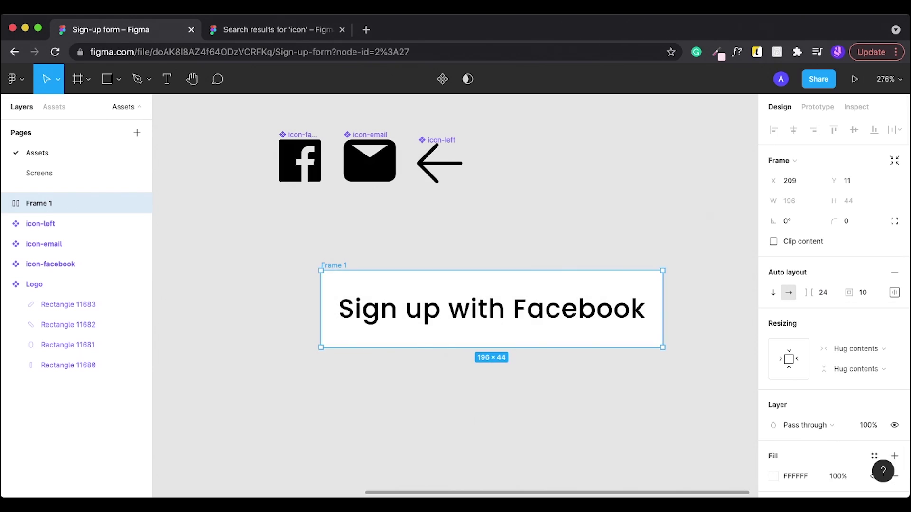
Move the Facebook icon into the button frame and set item spacing to 16
{"action": "key", "text": "Return"}
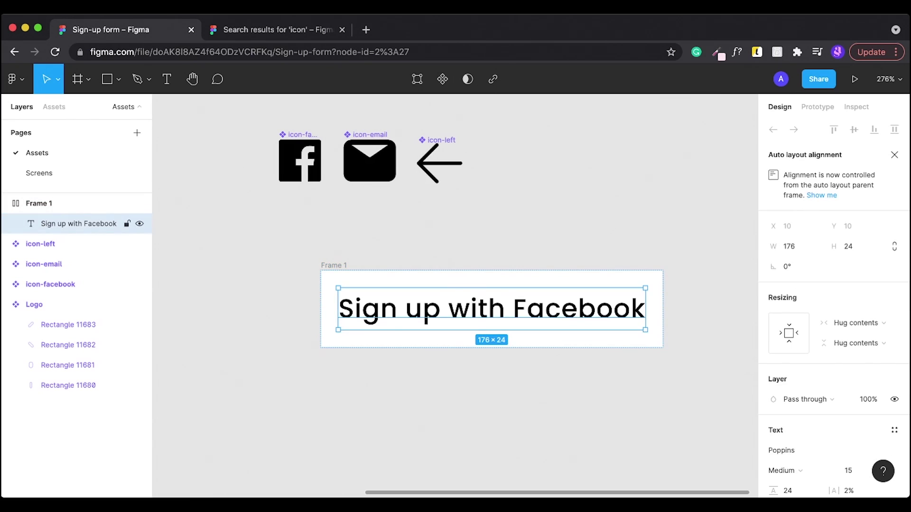
{"action": "left_click", "coordinate": [50, 284]}
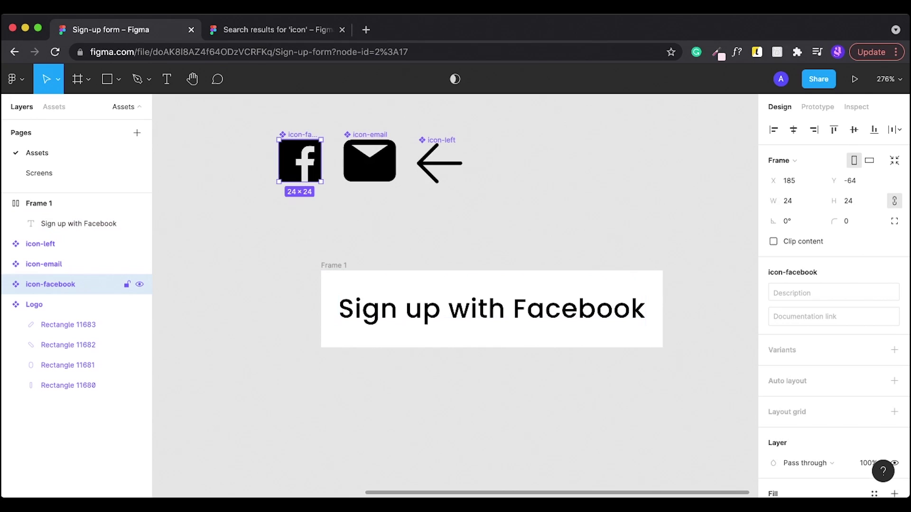
{"action": "left_click_drag", "start_coordinate": [300, 160], "coordinate": [394, 319]}
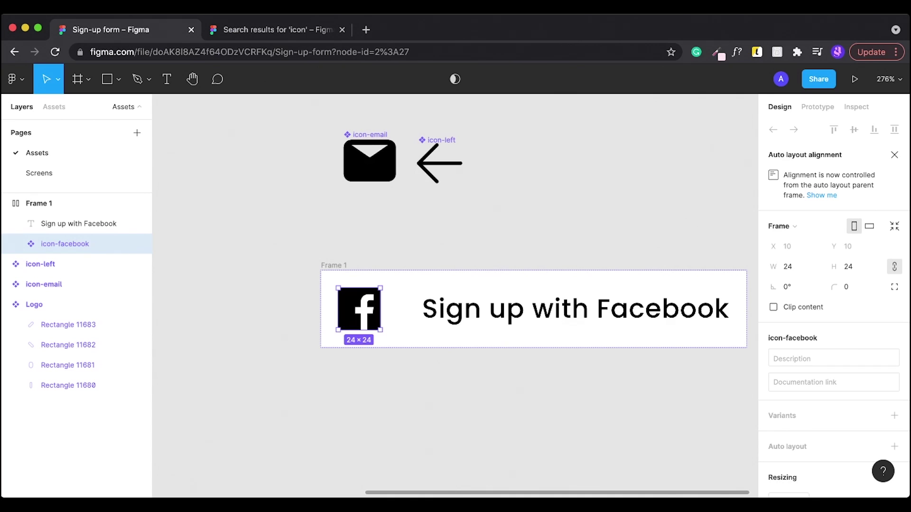
{"action": "key", "text": "shift+Return"}
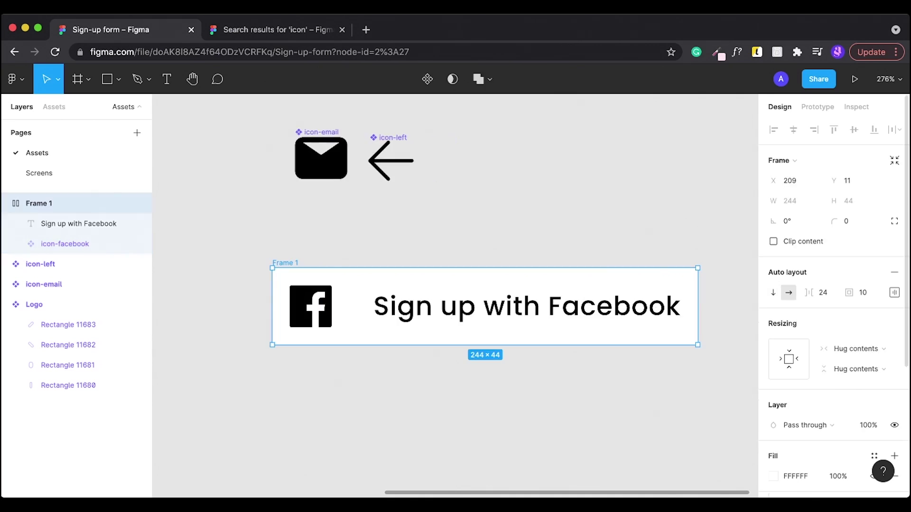
{"action": "left_click", "coordinate": [818, 292]}
{"action": "type", "text": "16"}
{"action": "key", "text": "Return"}
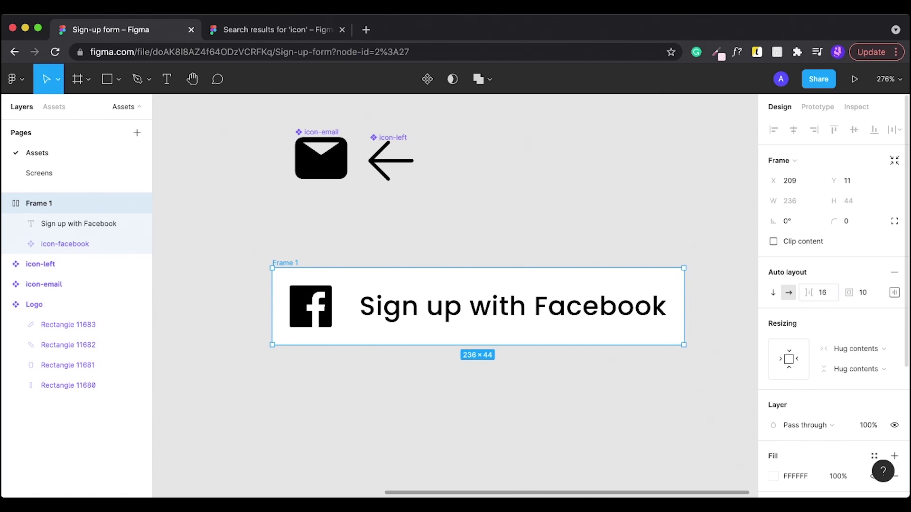
Retype the label as 'Sign up with Facebook' and give the button an 8 corner radius
{"action": "type", "text": "Login w"}
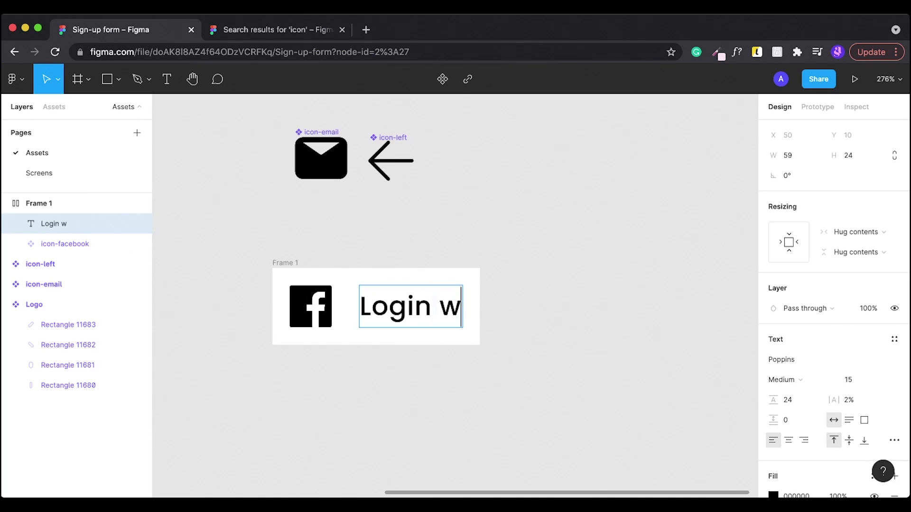
{"action": "type", "text": "ith Gmail"}
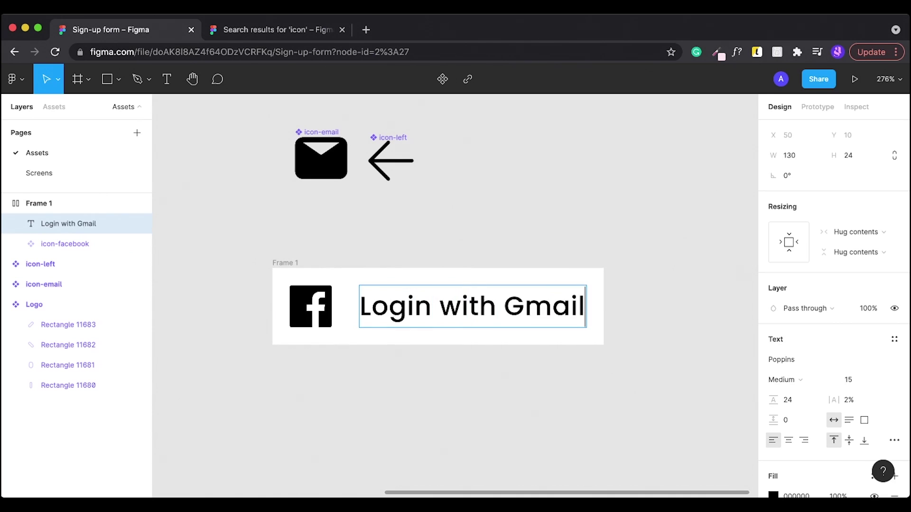
{"action": "key", "text": "BackSpace"}
{"action": "key", "text": "BackSpace"}
{"action": "key", "text": "BackSpace"}
{"action": "key", "text": "BackSpace"}
{"action": "key", "text": "BackSpace"}
{"action": "key", "text": "BackSpace"}
{"action": "key", "text": "BackSpace"}
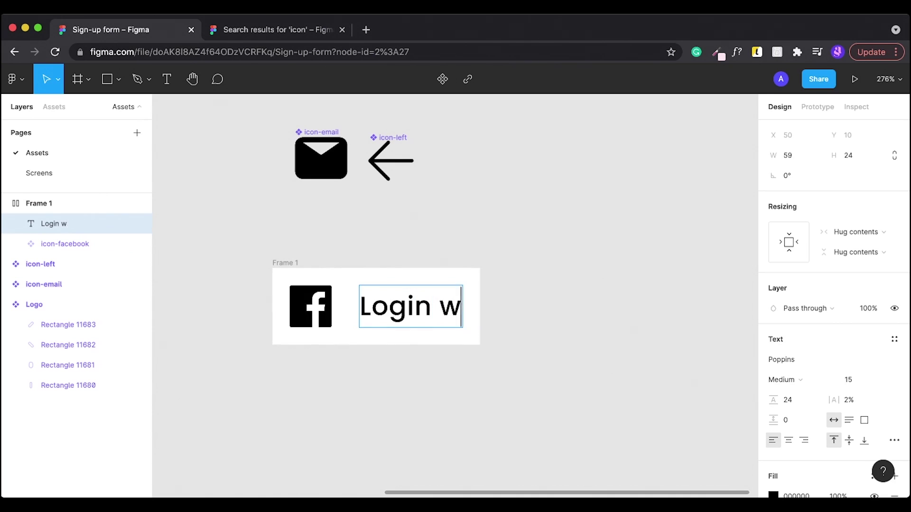
{"action": "key", "text": "BackSpace"}
{"action": "key", "text": "BackSpace"}
{"action": "key", "text": "BackSpace"}
{"action": "key", "text": "BackSpace"}
{"action": "key", "text": "BackSpace"}
{"action": "key", "text": "BackSpace"}
{"action": "key", "text": "BackSpace"}
{"action": "type", "text": "Sign "}
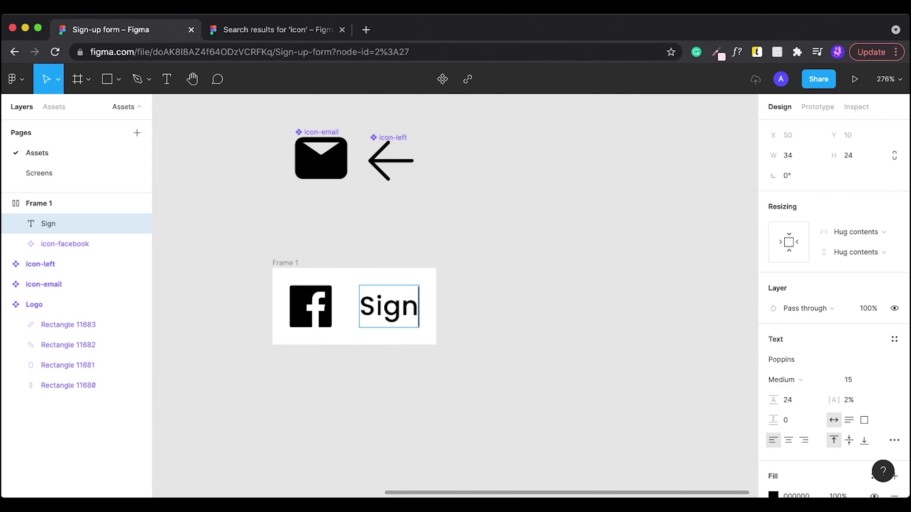
{"action": "type", "text": "up wiy"}
{"action": "key", "text": "BackSpace"}
{"action": "type", "text": "t"}
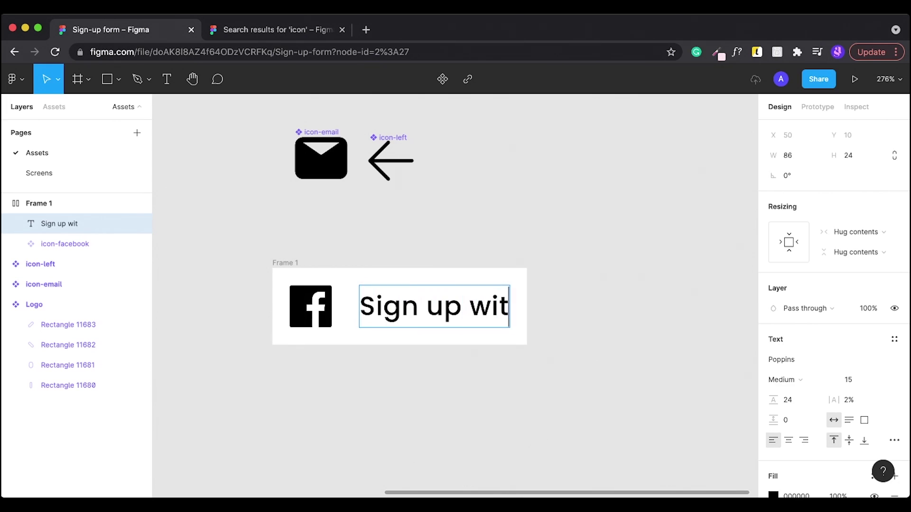
{"action": "type", "text": "h Facebook"}
{"action": "key", "text": "Escape"}
{"action": "key", "text": "Escape"}
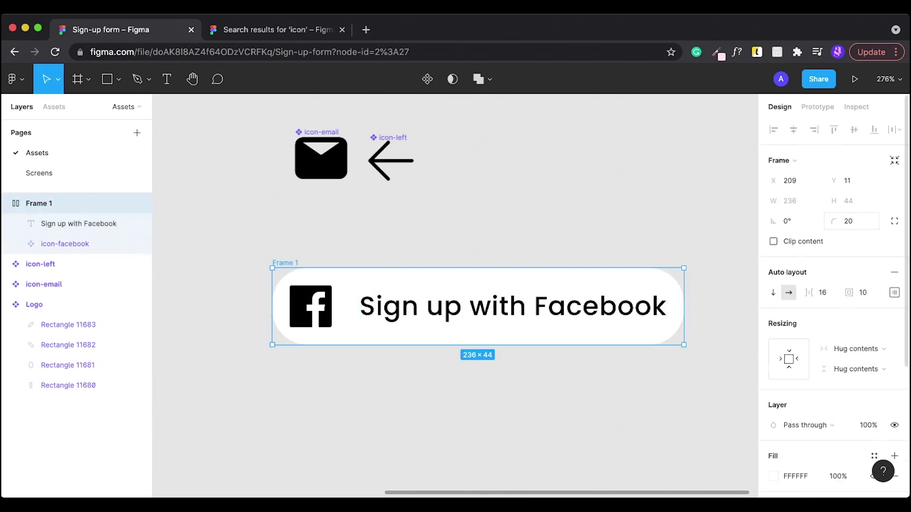
{"action": "type", "text": "8"}
{"action": "key", "text": "Return"}
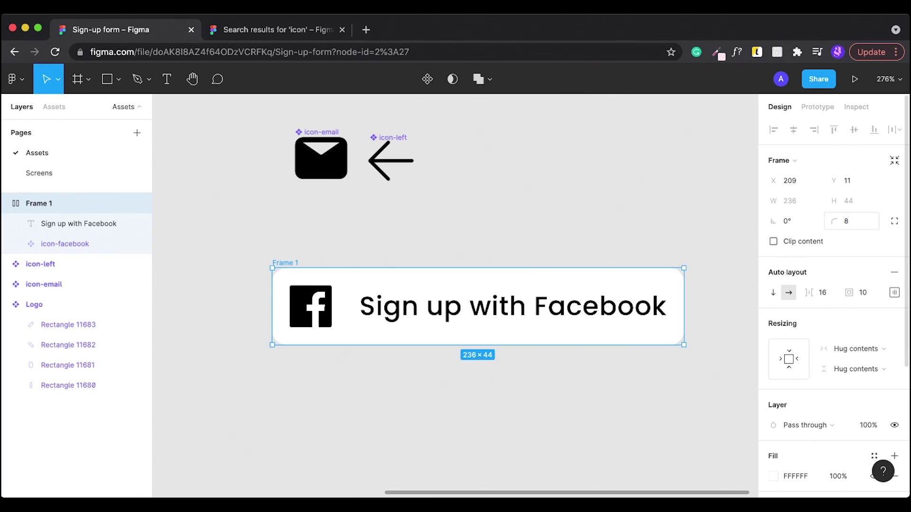
{"action": "key", "text": "Escape"}
{"action": "key", "text": "Escape"}
Draw a small circle to the right of Frame 1 with the Ellipse tool
{"action": "scroll", "coordinate": [487, 198], "scroll_direction": "down", "scroll_amount": 5}
{"action": "scroll", "coordinate": [488, 198], "scroll_direction": "down", "scroll_amount": 3}
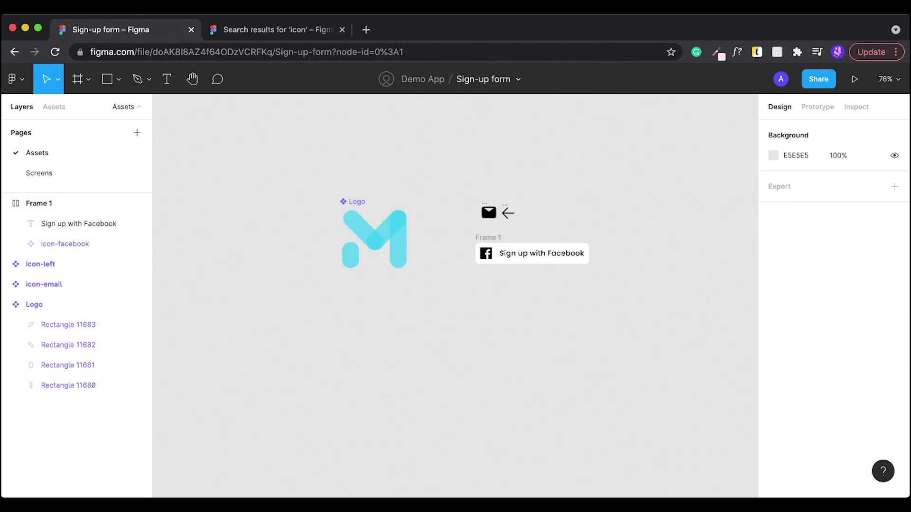
{"action": "scroll", "coordinate": [403, 218], "scroll_direction": "right", "scroll_amount": 3}
{"action": "scroll", "coordinate": [403, 218], "scroll_direction": "right", "scroll_amount": 3}
{"action": "scroll", "coordinate": [404, 217], "scroll_direction": "up", "scroll_amount": 3}
{"action": "scroll", "coordinate": [403, 217], "scroll_direction": "left", "scroll_amount": 2}
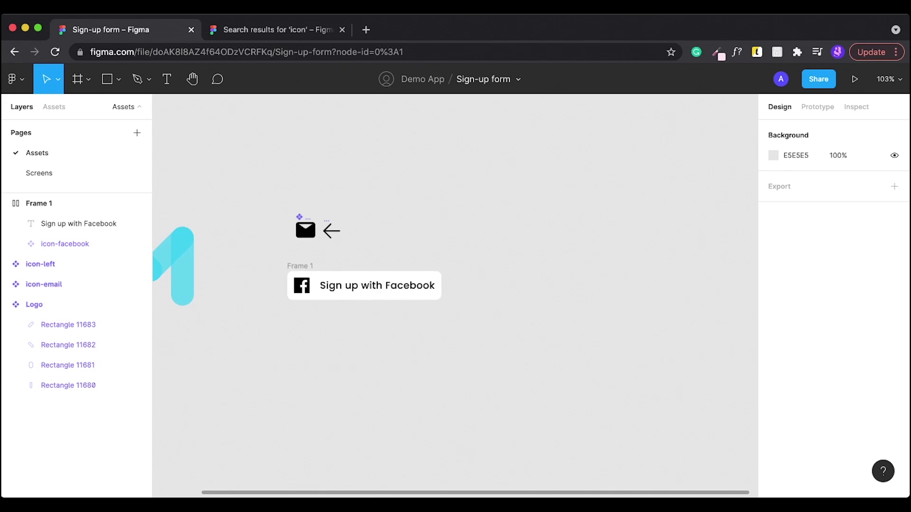
{"action": "scroll", "coordinate": [404, 218], "scroll_direction": "left", "scroll_amount": 2}
{"action": "left_click", "coordinate": [118, 79]}
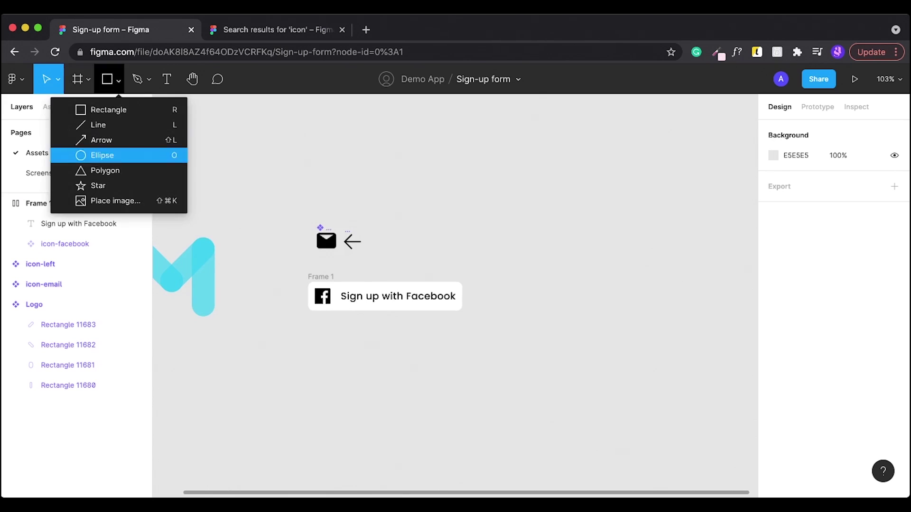
{"action": "left_click", "coordinate": [101, 152]}
{"action": "scroll", "coordinate": [455, 294], "scroll_direction": "right", "scroll_amount": 2}
{"action": "left_click_drag", "start_coordinate": [498, 199], "coordinate": [551, 251]}
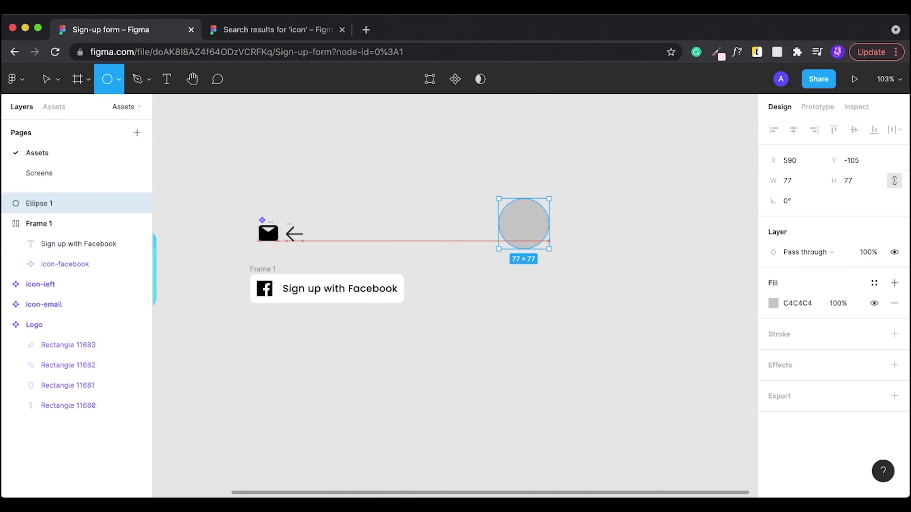
{"action": "scroll", "coordinate": [606, 273], "scroll_direction": "down", "scroll_amount": 3}
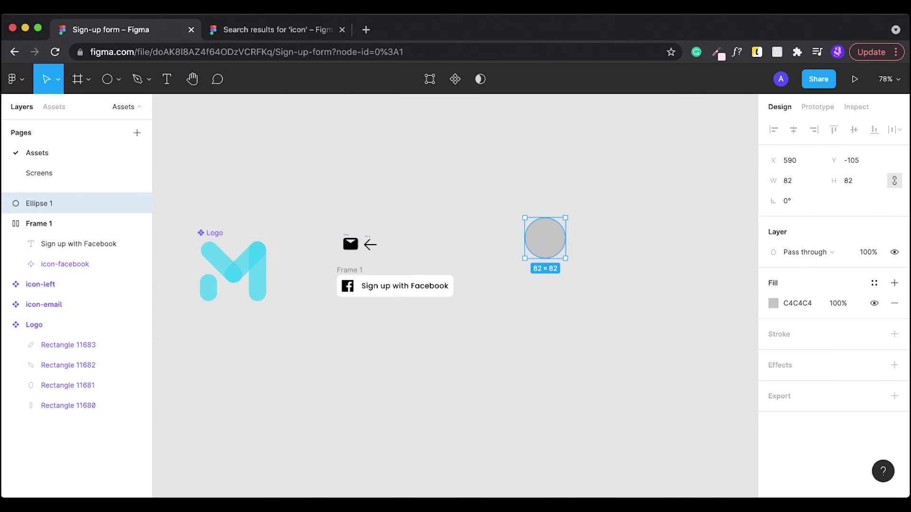
Fill the circle with 0C0C0C and save it as a colour style named 'Black'
{"action": "left_click", "coordinate": [773, 303]}
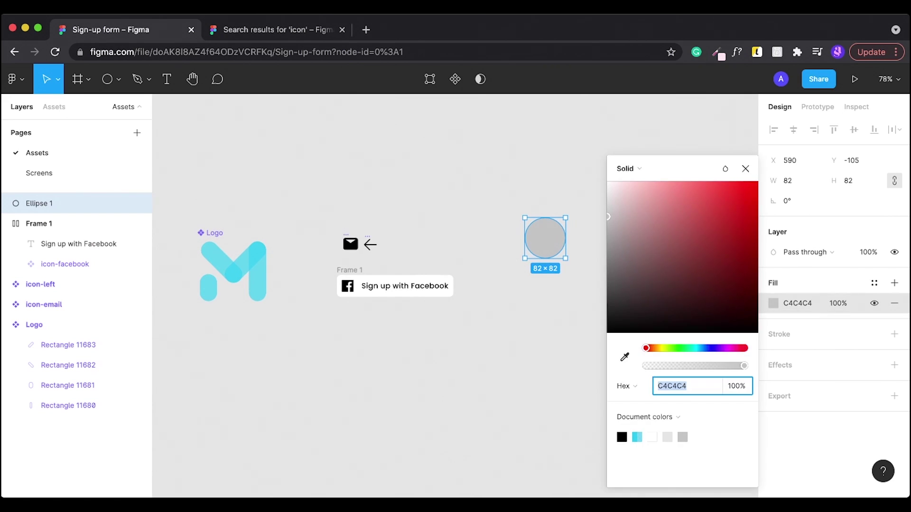
{"action": "type", "text": "0c0c0c"}
{"action": "key", "text": "Return"}
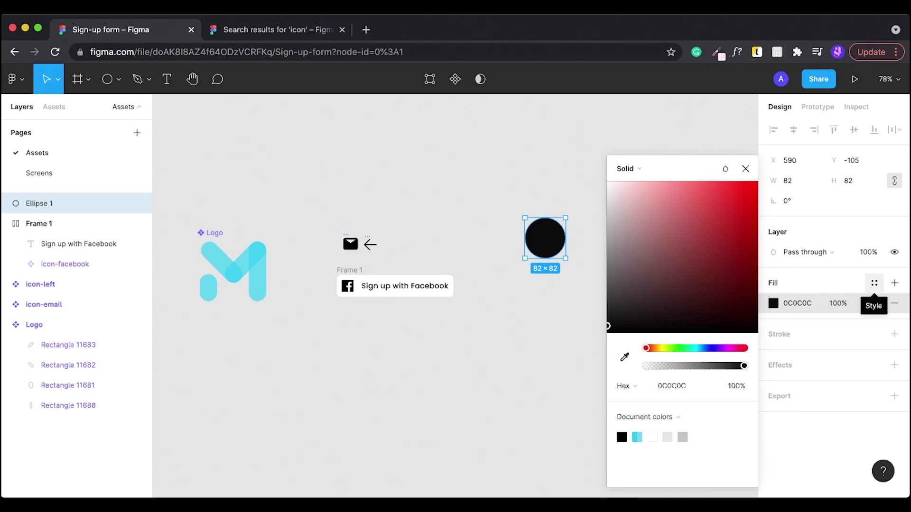
{"action": "left_click", "coordinate": [874, 284]}
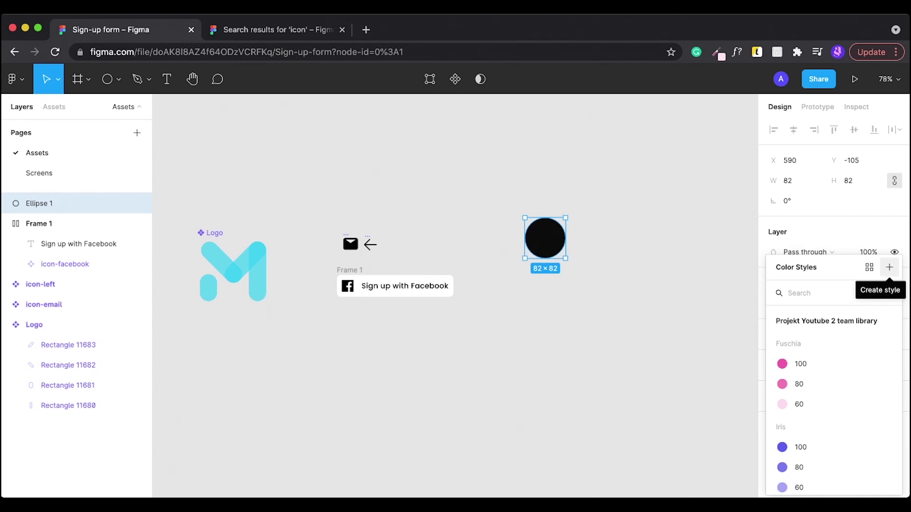
{"action": "left_click", "coordinate": [890, 268]}
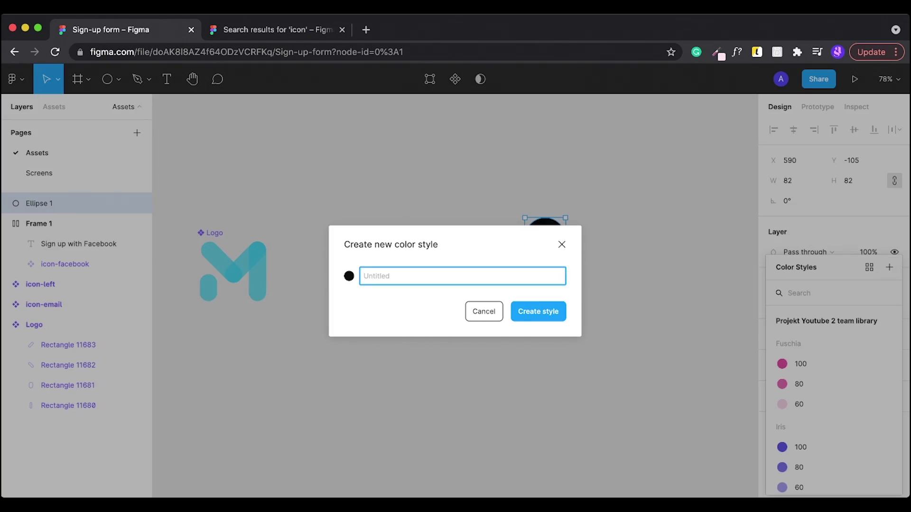
{"action": "type", "text": "Black"}
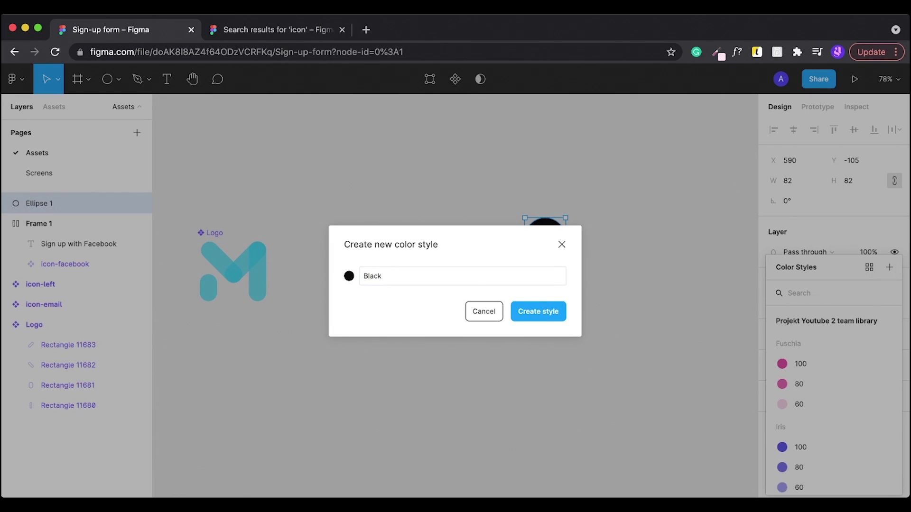
{"action": "key", "text": "Return"}
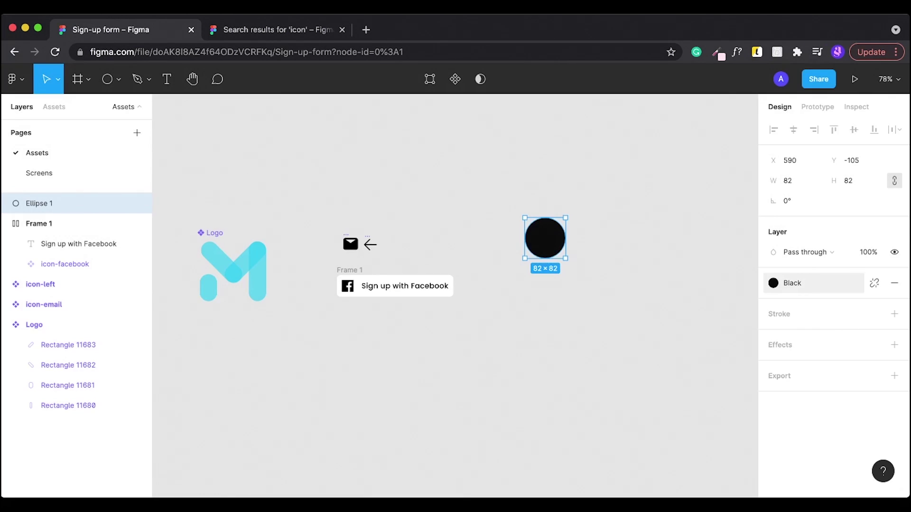
{"action": "key", "text": "Escape"}
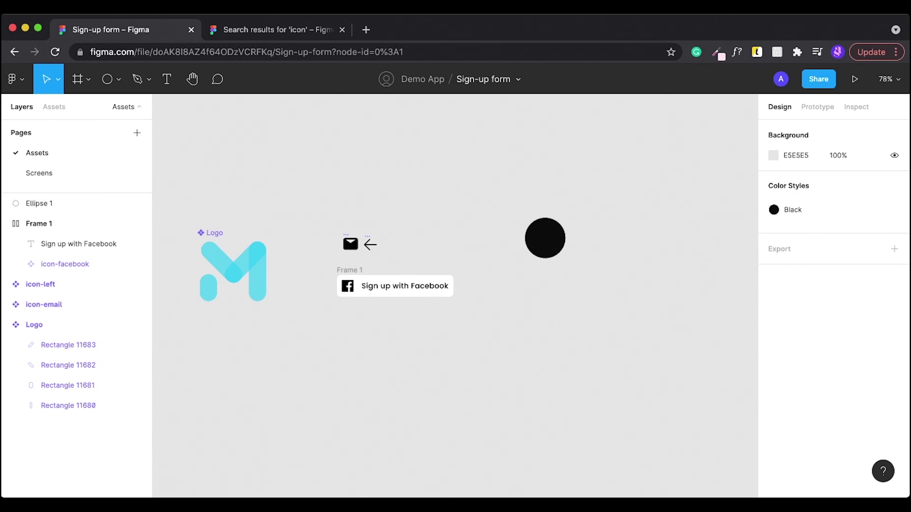
Draw a large circle below the black one and apply the Black style
{"action": "left_click", "coordinate": [118, 80]}
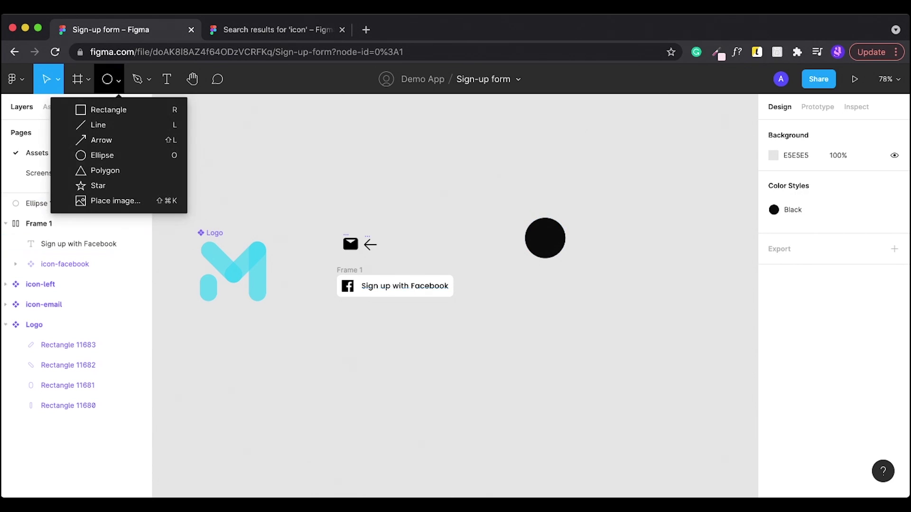
{"action": "left_click", "coordinate": [102, 155]}
{"action": "left_click_drag", "start_coordinate": [570, 297], "coordinate": [691, 417]}
{"action": "left_click", "coordinate": [874, 283]}
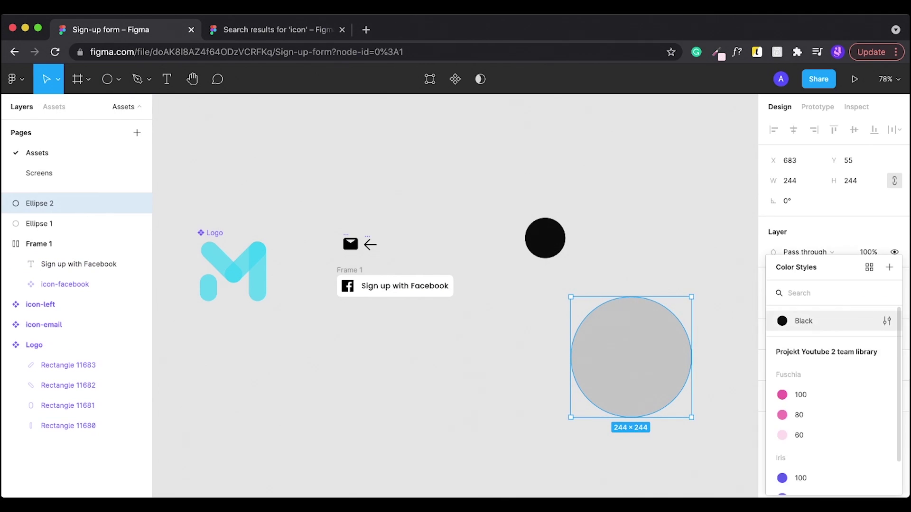
{"action": "left_click", "coordinate": [804, 321]}
{"action": "key", "text": "Escape"}
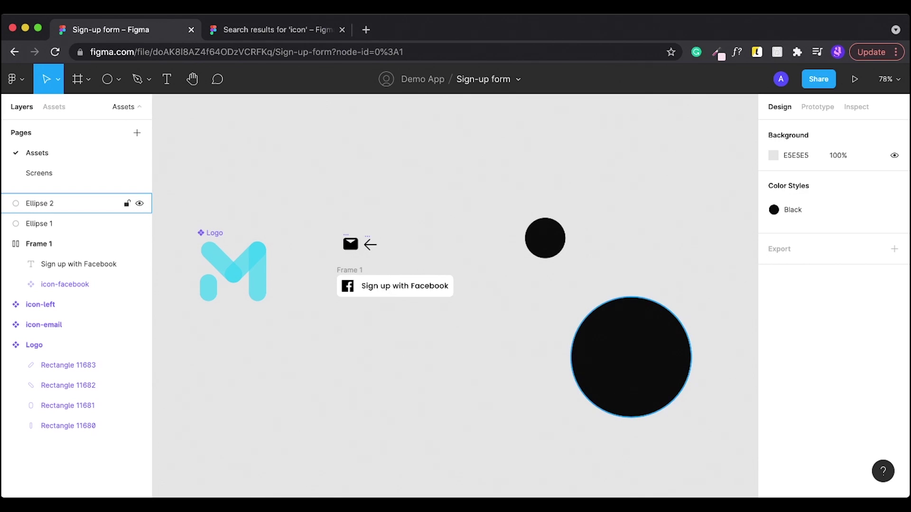
Detach the large circle's style and darken its fill to navy 2E2F66
{"action": "left_click", "coordinate": [71, 203]}
{"action": "left_click", "coordinate": [874, 283]}
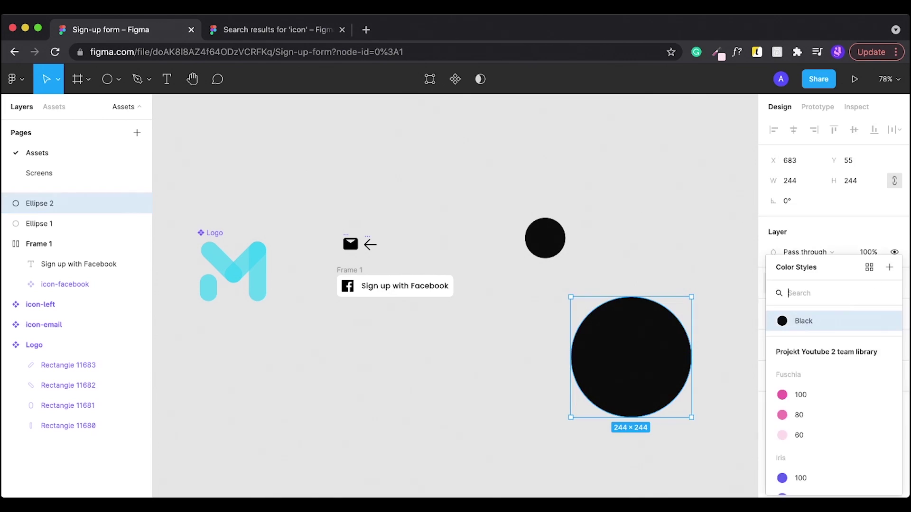
{"action": "key", "text": "Escape"}
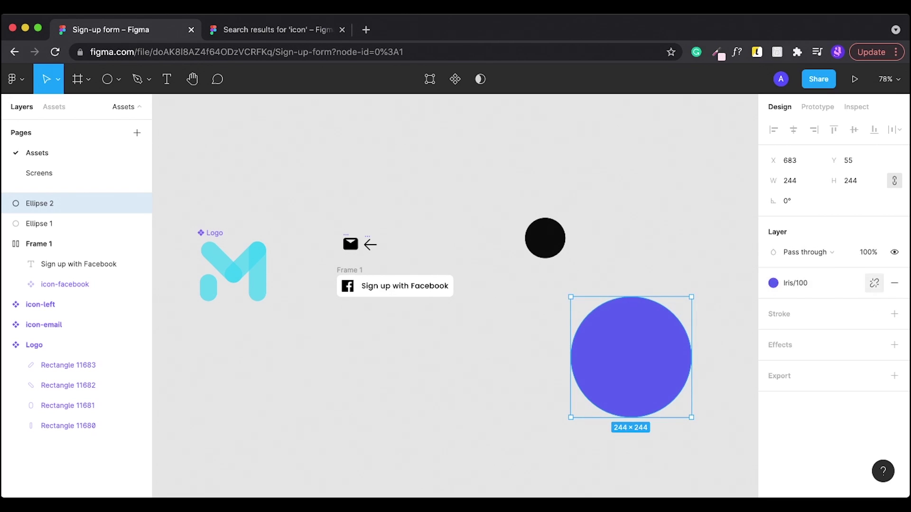
{"action": "left_click", "coordinate": [873, 284]}
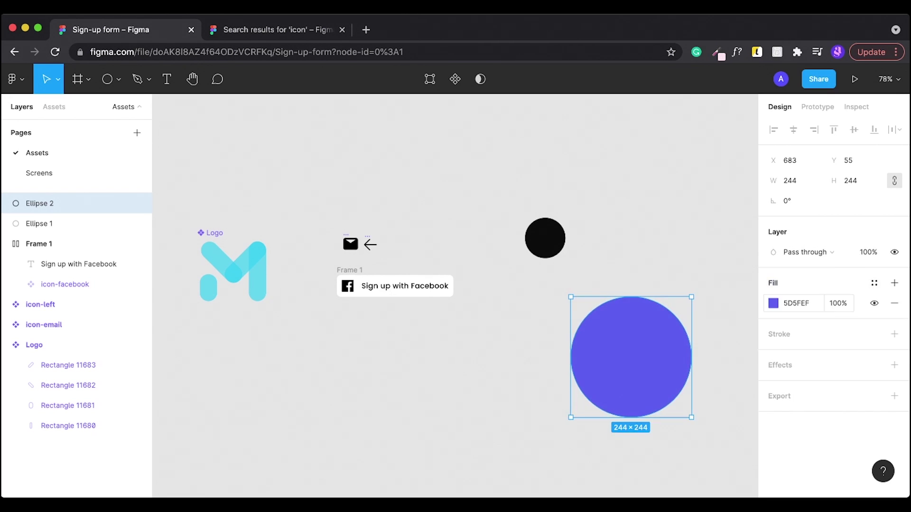
{"action": "left_click", "coordinate": [773, 303]}
{"action": "left_click", "coordinate": [689, 272]}
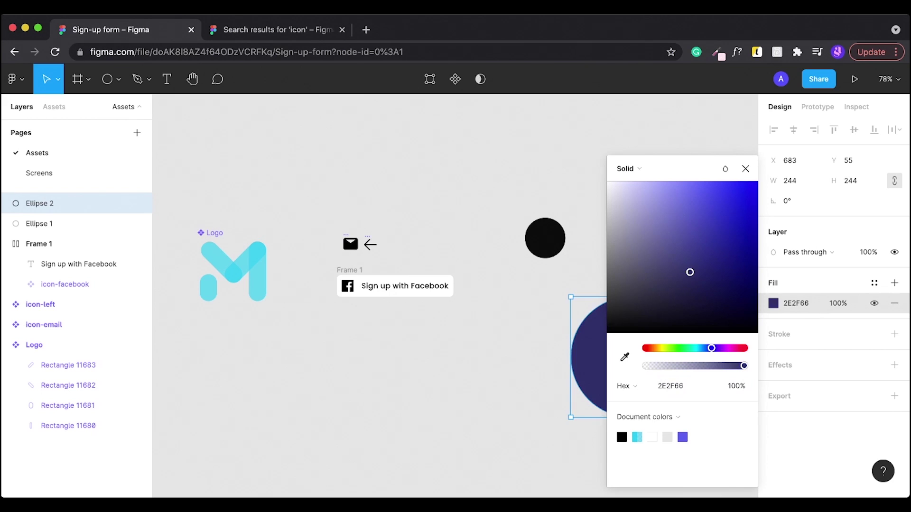
{"action": "key", "text": "Escape"}
{"action": "key", "text": "Escape"}
Reset the Black style's colour to 0C0C0C, then delete the large navy circle
{"action": "left_click", "coordinate": [71, 203]}
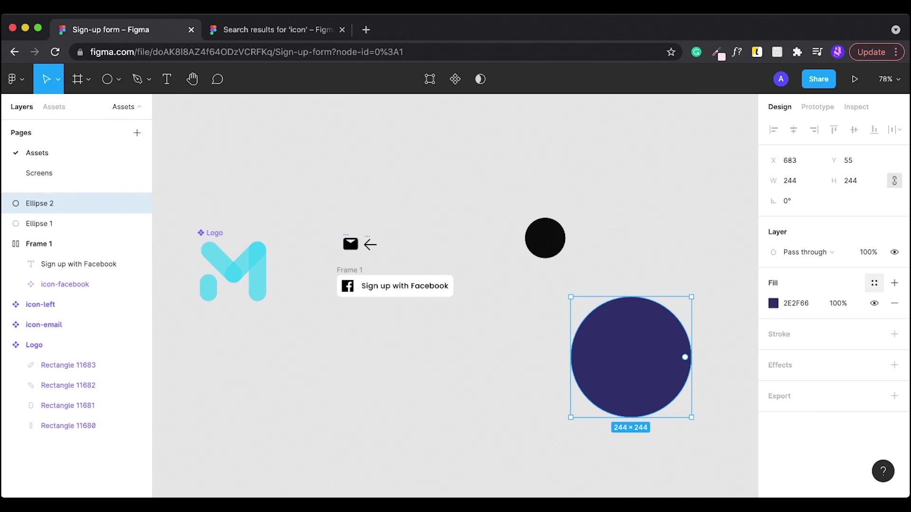
{"action": "left_click", "coordinate": [874, 283]}
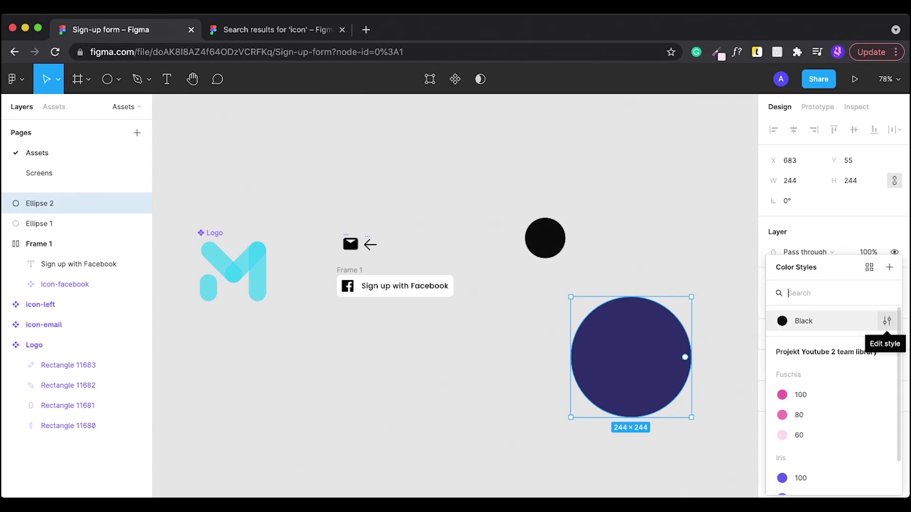
{"action": "left_click", "coordinate": [887, 322]}
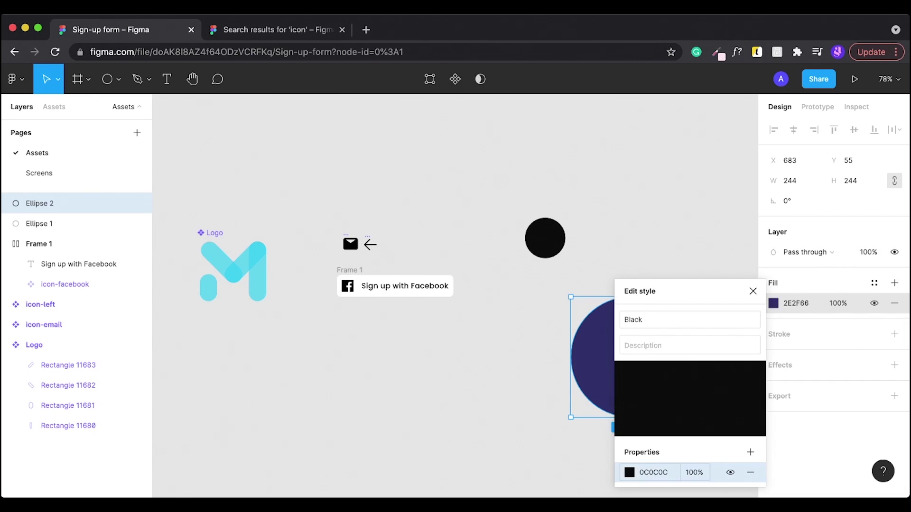
{"action": "left_click", "coordinate": [629, 473]}
{"action": "mouse_move", "coordinate": [521, 165]}
{"action": "left_mouse_down"}
{"action": "mouse_move", "coordinate": [749, 114]}
{"action": "mouse_move", "coordinate": [781, 131]}
{"action": "left_mouse_up"}
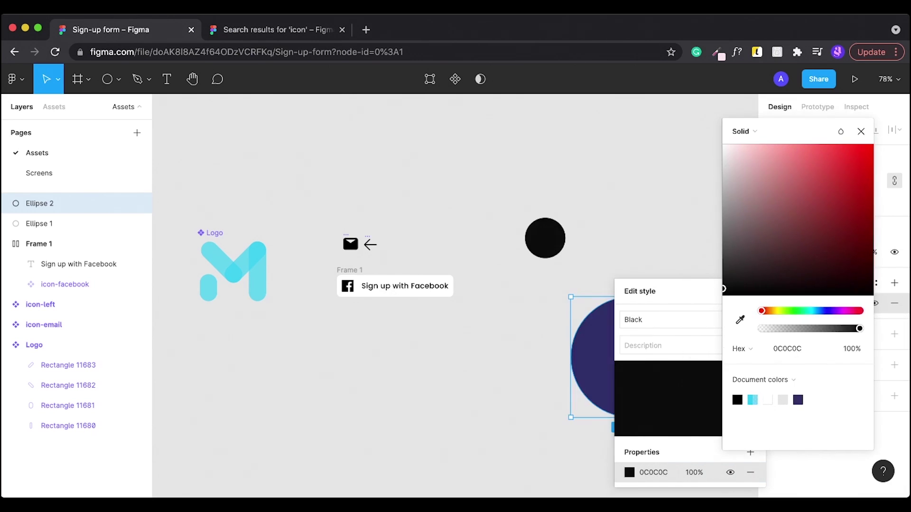
{"action": "left_click_drag", "start_coordinate": [723, 289], "coordinate": [723, 265]}
{"action": "left_click", "coordinate": [786, 348]}
{"action": "type", "text": "0c0c"}
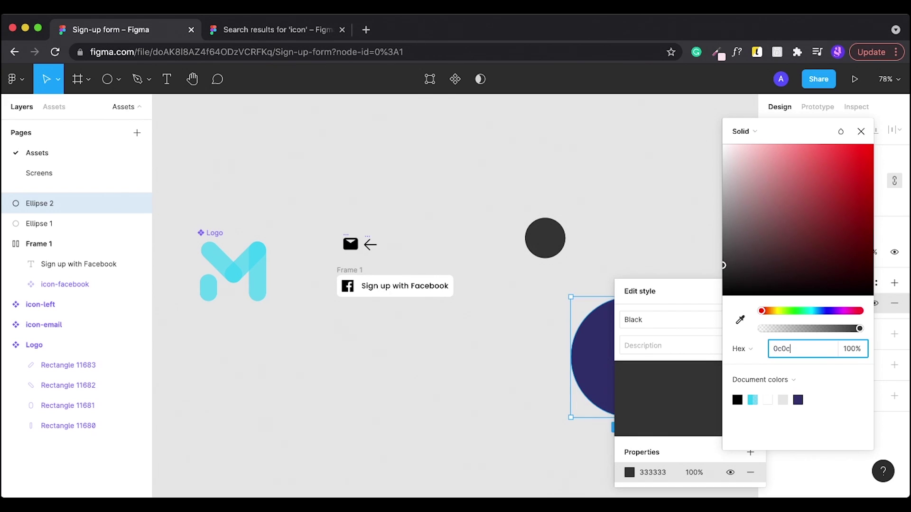
{"action": "type", "text": "0c"}
{"action": "key", "text": "Return"}
{"action": "key", "text": "Escape"}
{"action": "left_click", "coordinate": [71, 203]}
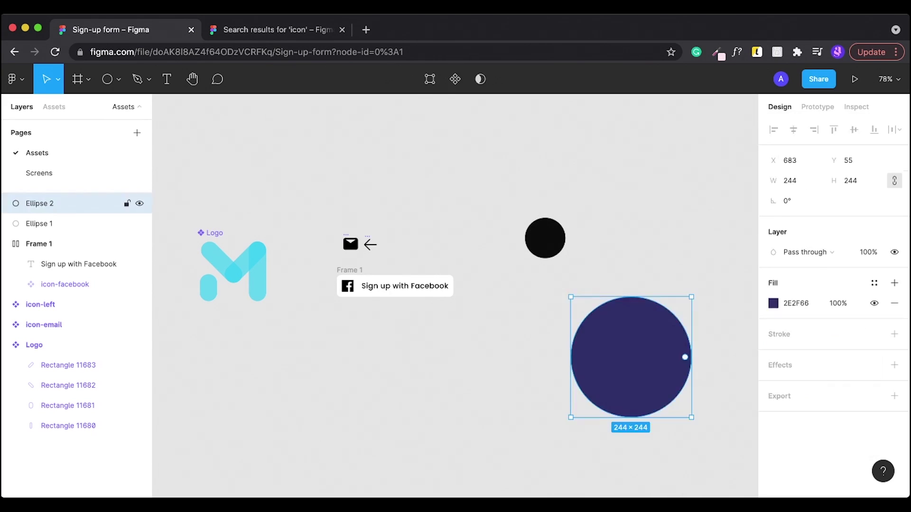
{"action": "key", "text": "Delete"}
Duplicate the black circle into a row of circles beside it
{"action": "scroll", "coordinate": [463, 219], "scroll_direction": "up", "scroll_amount": 5}
{"action": "left_click", "coordinate": [38, 203]}
{"action": "scroll", "coordinate": [457, 245], "scroll_direction": "down", "scroll_amount": 3}
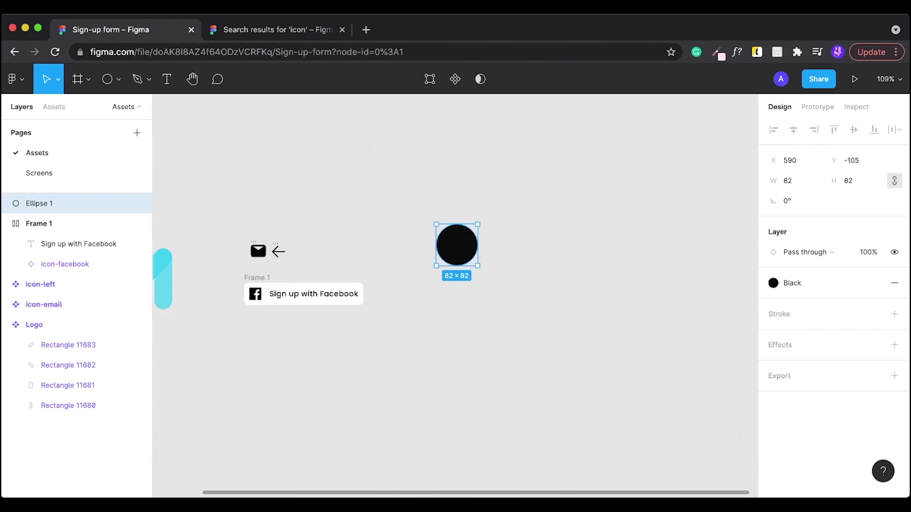
{"action": "left_click_drag", "start_coordinate": [456, 245], "coordinate": [514, 245]}
{"action": "key", "text": "ctrl+z"}
{"action": "left_click_drag", "start_coordinate": [457, 245], "coordinate": [569, 245]}
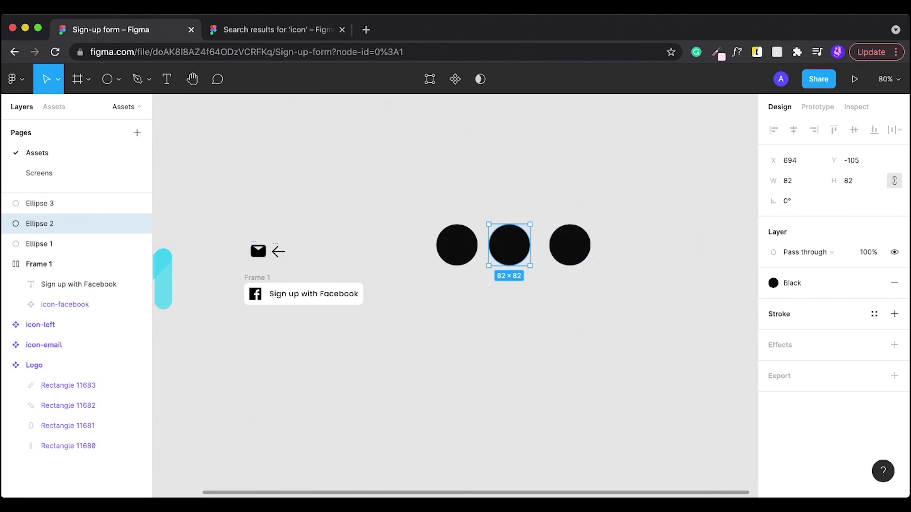
{"action": "key", "text": "ctrl+z"}
{"action": "key", "text": "ctrl+z"}
{"action": "key", "text": "ctrl+z"}
{"action": "key", "text": "shift+1"}
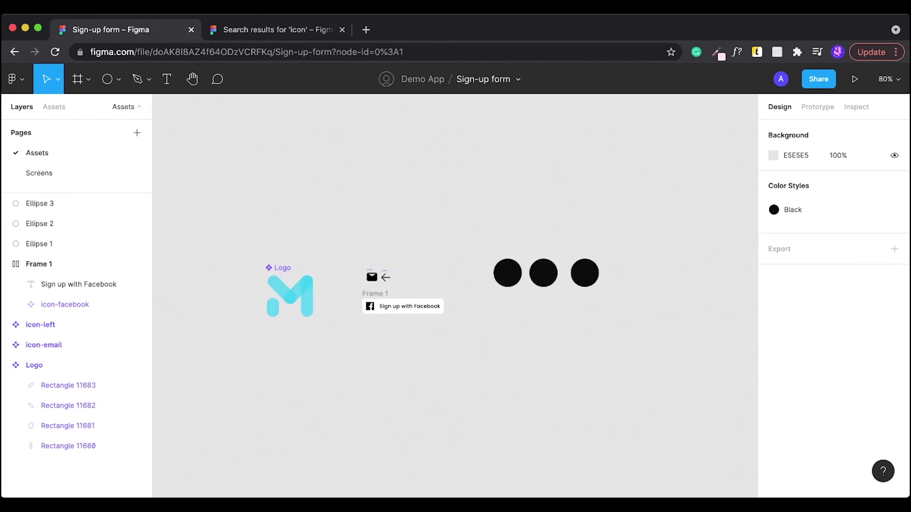
Fill the middle circle with the logo's sampled cyan and save it as style 'Primary'
{"action": "left_click", "coordinate": [40, 223]}
{"action": "left_click", "coordinate": [773, 304]}
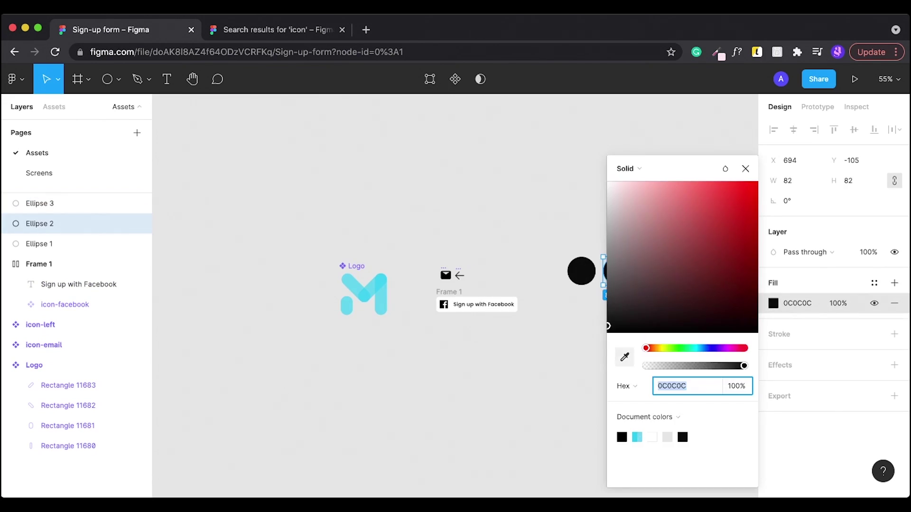
{"action": "left_click", "coordinate": [624, 357]}
{"action": "left_click", "coordinate": [364, 292]}
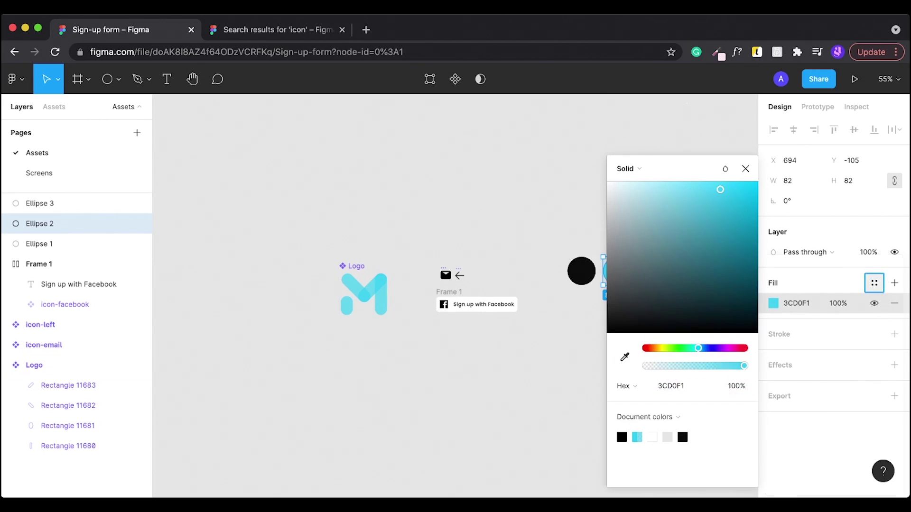
{"action": "left_click", "coordinate": [873, 283]}
{"action": "left_click", "coordinate": [888, 268]}
{"action": "type", "text": "Pri"}
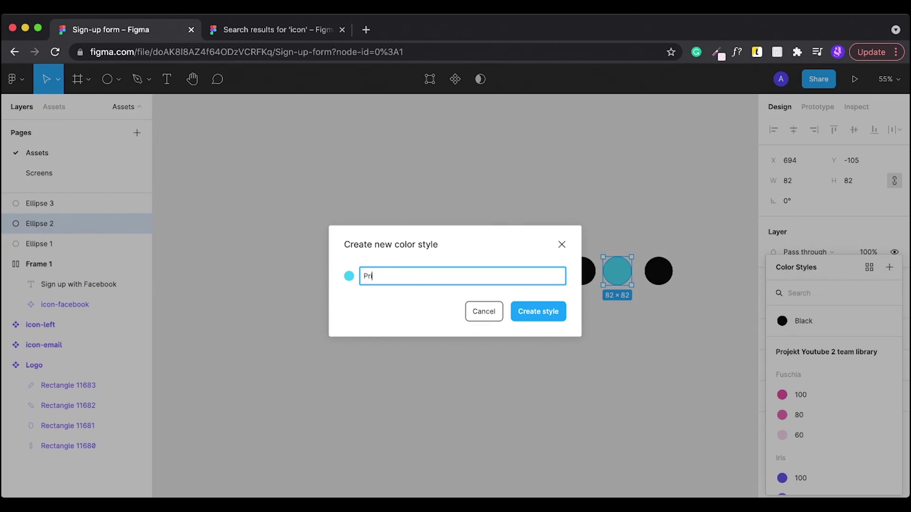
{"action": "type", "text": "mary"}
{"action": "key", "text": "Return"}
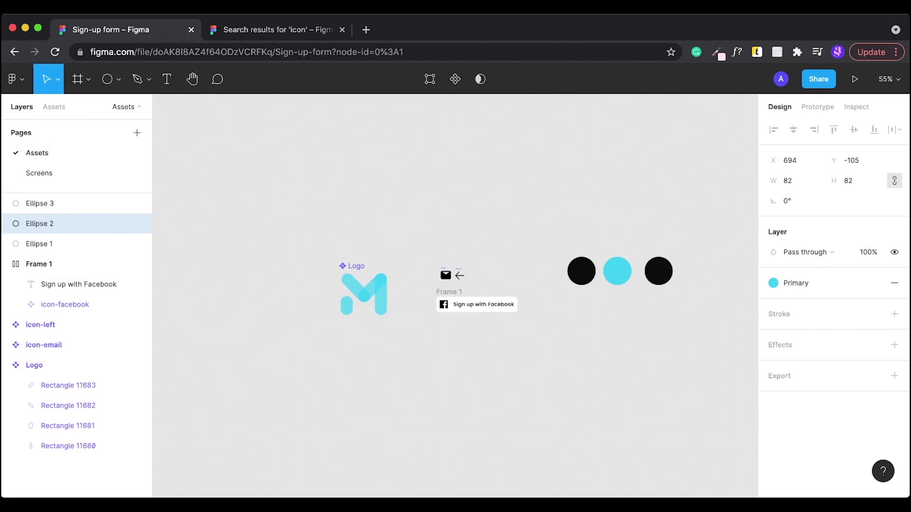
Colour the third circle bright magenta and save it as style 'Secondary'
{"action": "left_click", "coordinate": [736, 348]}
{"action": "left_click_drag", "start_coordinate": [734, 223], "coordinate": [734, 195]}
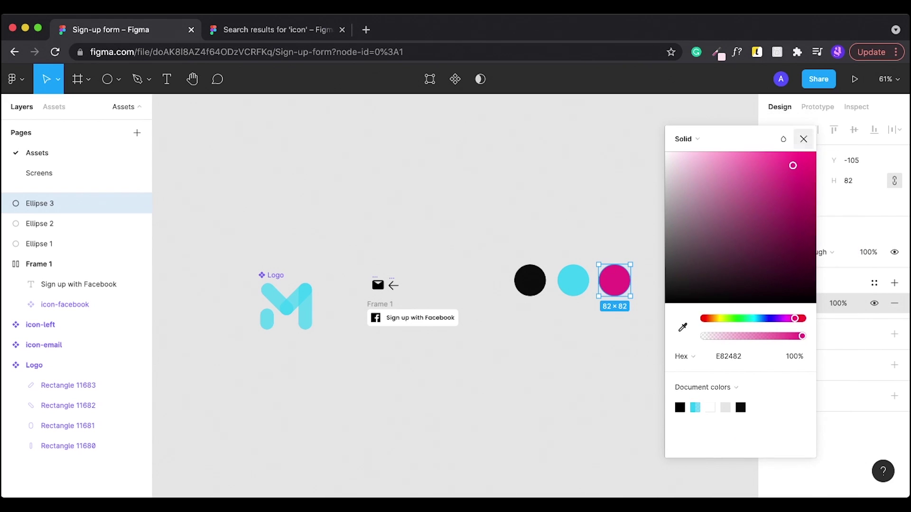
{"action": "left_click", "coordinate": [802, 139]}
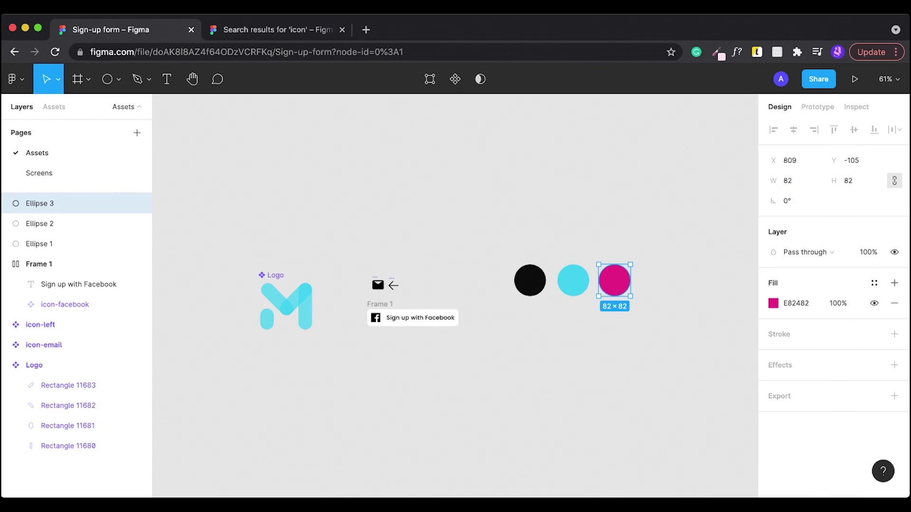
{"action": "left_click", "coordinate": [873, 283]}
{"action": "left_click", "coordinate": [890, 267]}
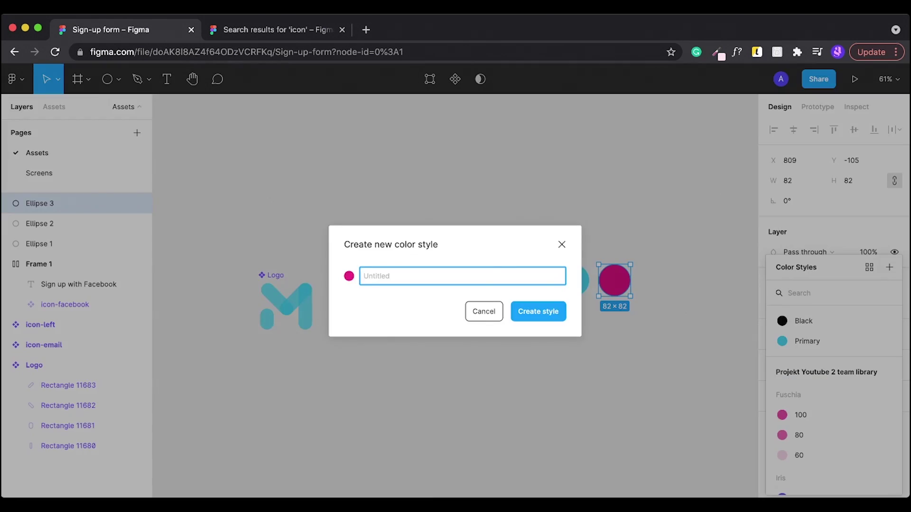
{"action": "type", "text": "Secondary"}
{"action": "key", "text": "Return"}
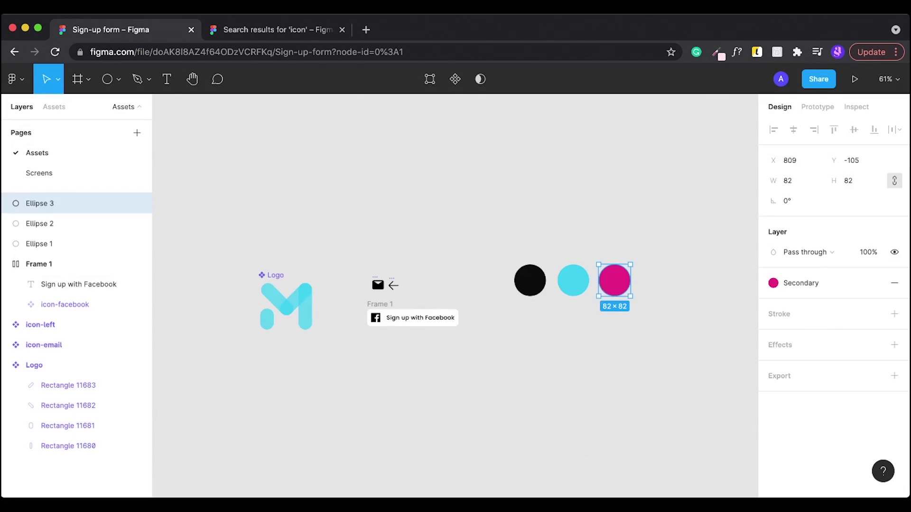
Duplicate the magenta circle, recolour it deep blue as style 'Facebook', and select all four
{"action": "left_click", "coordinate": [427, 403]}
{"action": "left_click", "coordinate": [572, 270]}
{"action": "key", "text": "ctrl+d"}
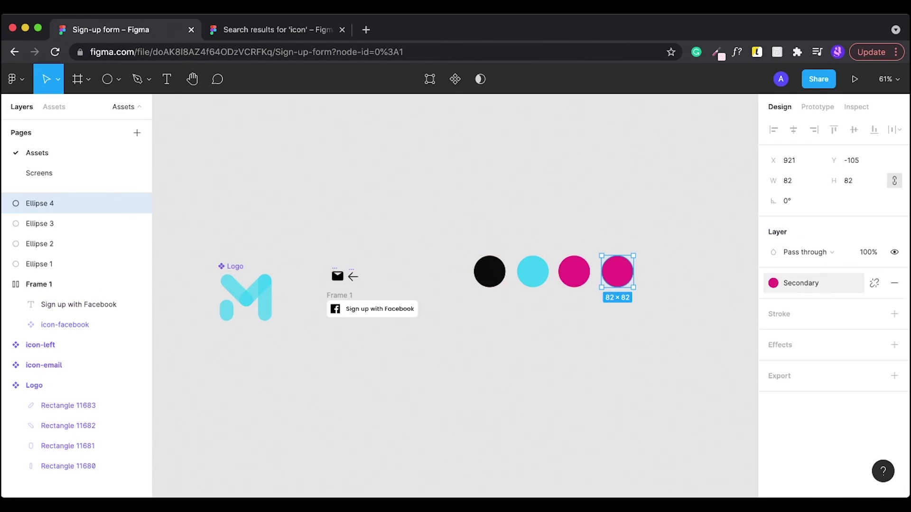
{"action": "left_click", "coordinate": [873, 282]}
{"action": "left_click", "coordinate": [773, 303]}
{"action": "left_click_drag", "start_coordinate": [709, 348], "coordinate": [704, 348]}
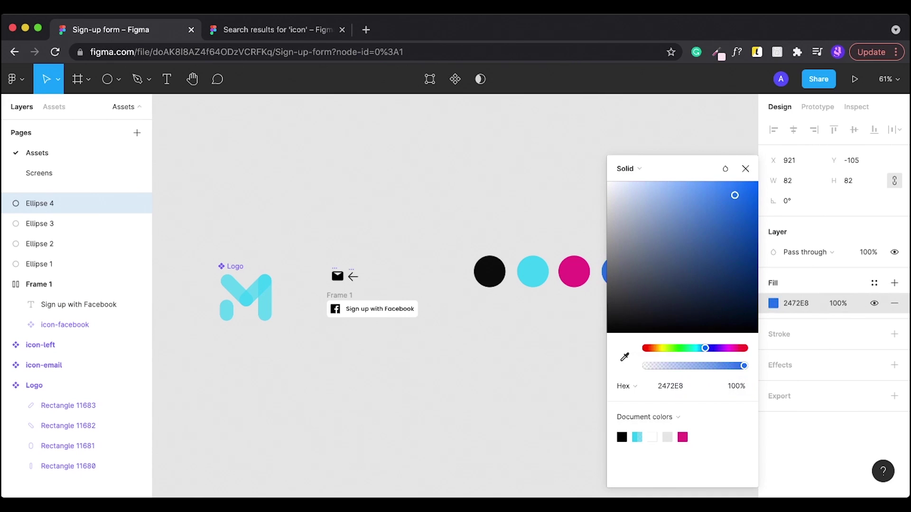
{"action": "left_click_drag", "start_coordinate": [735, 195], "coordinate": [754, 226]}
{"action": "left_click", "coordinate": [874, 282]}
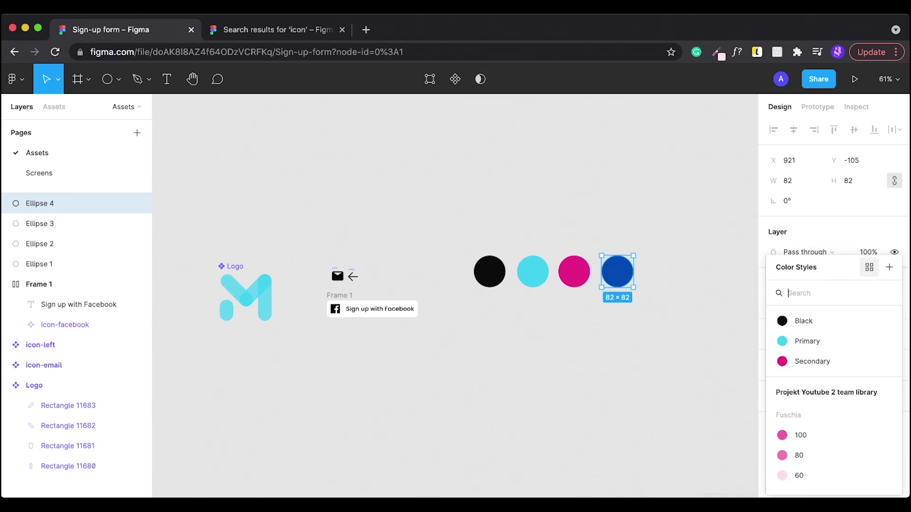
{"action": "left_click", "coordinate": [889, 267]}
{"action": "type", "text": "Facebook"}
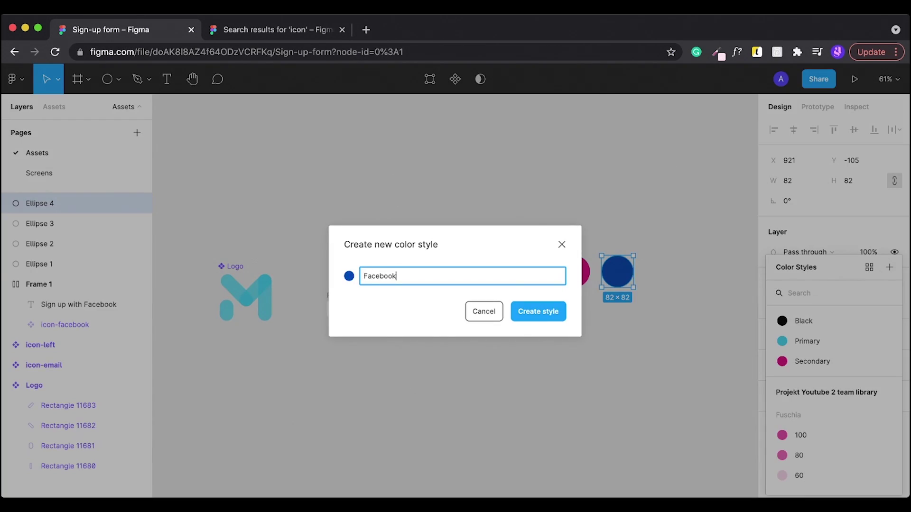
{"action": "key", "text": "Return"}
{"action": "left_click_drag", "start_coordinate": [472, 232], "coordinate": [655, 330]}
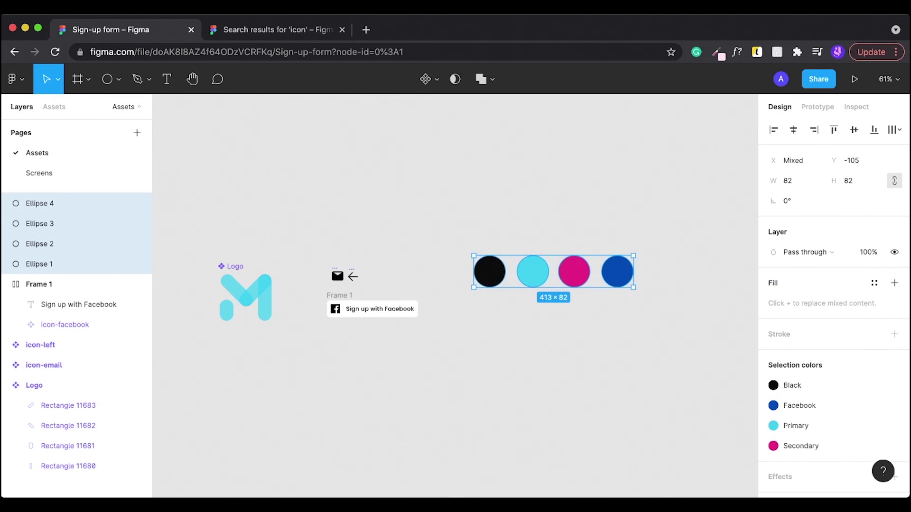
Wrap the four circles in an auto-layout frame named 'Colours' with 30 spacing
{"action": "key", "text": "shift+a"}
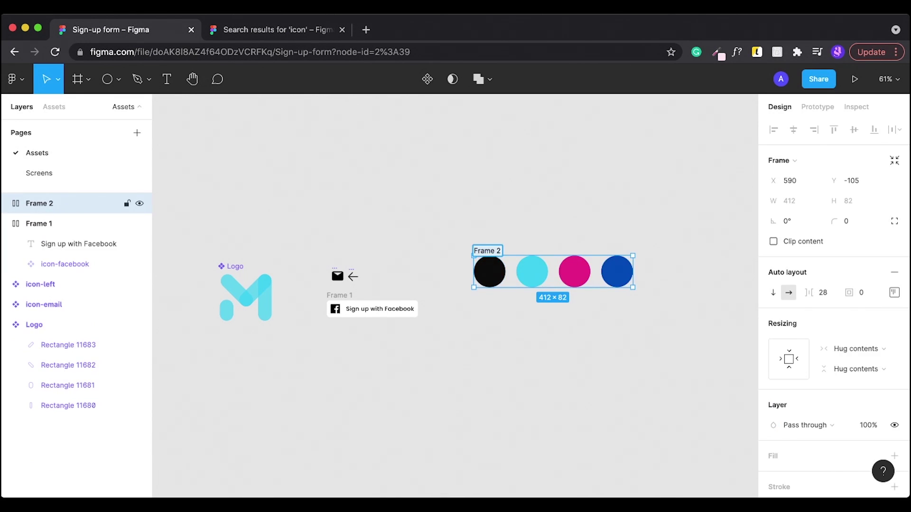
{"action": "type", "text": "Colours"}
{"action": "left_click", "coordinate": [489, 271]}
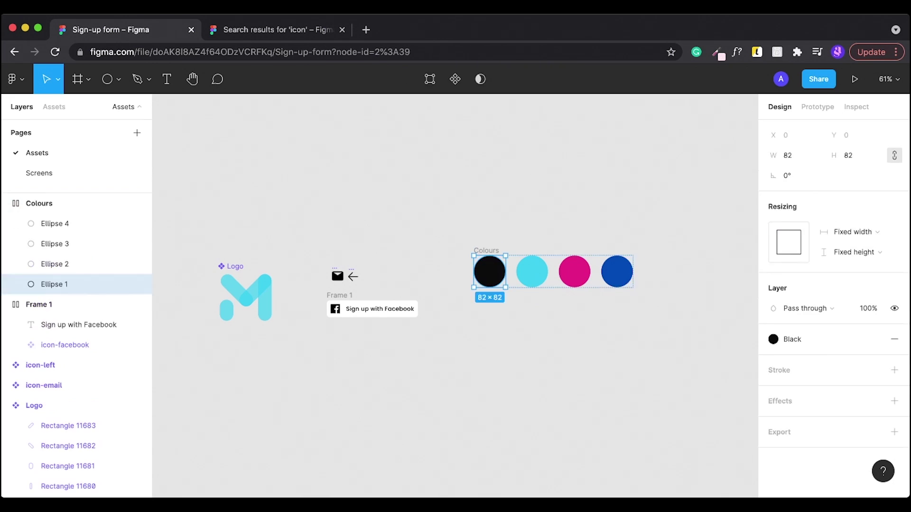
{"action": "left_click", "coordinate": [486, 250]}
{"action": "left_click_drag", "start_coordinate": [807, 292], "coordinate": [809, 292]}
{"action": "key", "text": "Escape"}
Move the Colours frame above the logo and zoom to the Facebook button
{"action": "scroll", "coordinate": [519, 311], "scroll_direction": "down", "scroll_amount": 3}
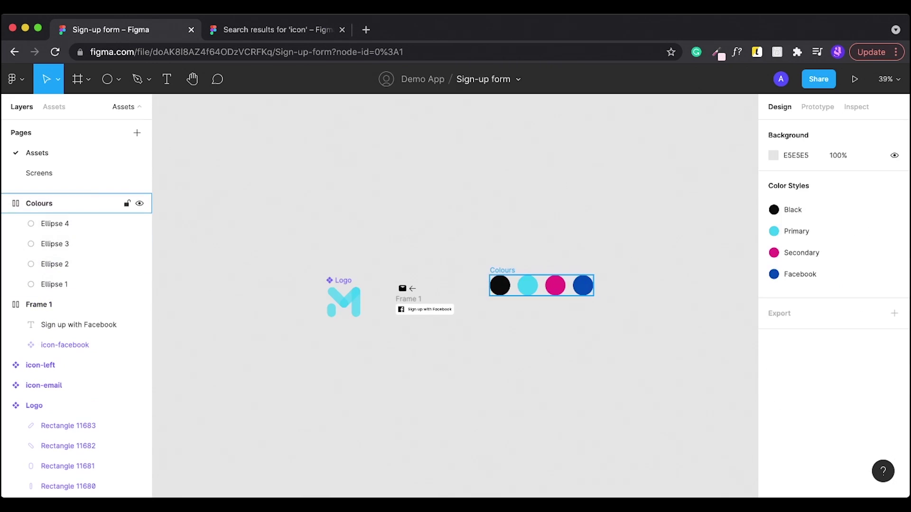
{"action": "left_click_drag", "start_coordinate": [518, 285], "coordinate": [374, 228]}
{"action": "left_click", "coordinate": [39, 304]}
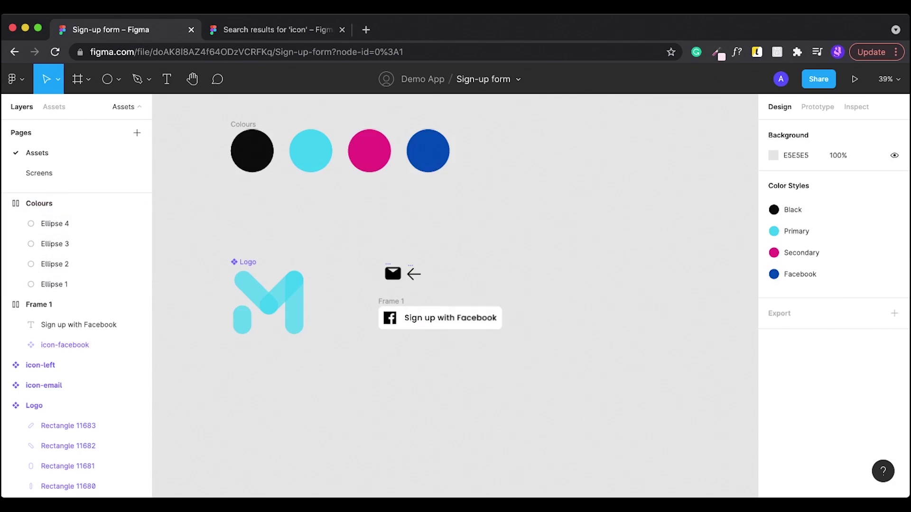
{"action": "key", "text": "shift+2"}
{"action": "scroll", "coordinate": [835, 379], "scroll_direction": "down", "scroll_amount": 3}
Fill Frame 1 with the Facebook colour style and turn its black text and icon FFFFFF
{"action": "left_click", "coordinate": [873, 380]}
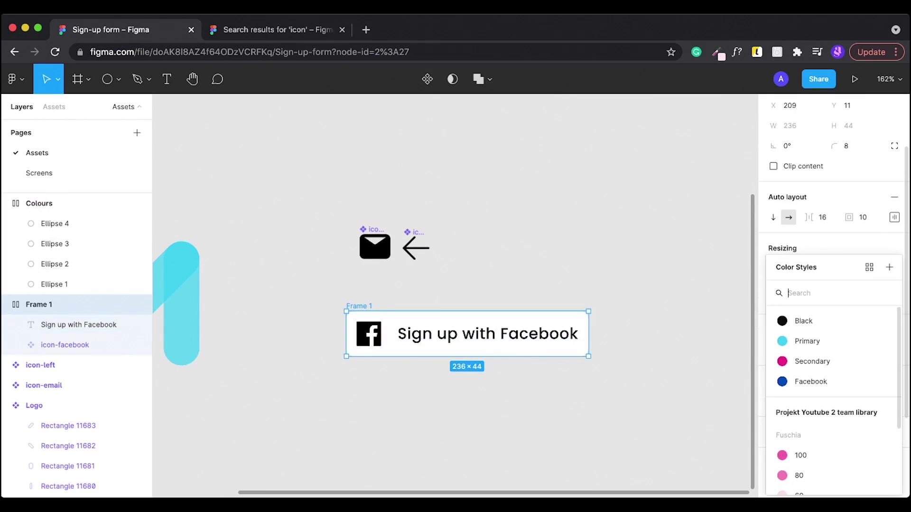
{"action": "left_click", "coordinate": [799, 381]}
{"action": "scroll", "coordinate": [807, 379], "scroll_direction": "down", "scroll_amount": 3}
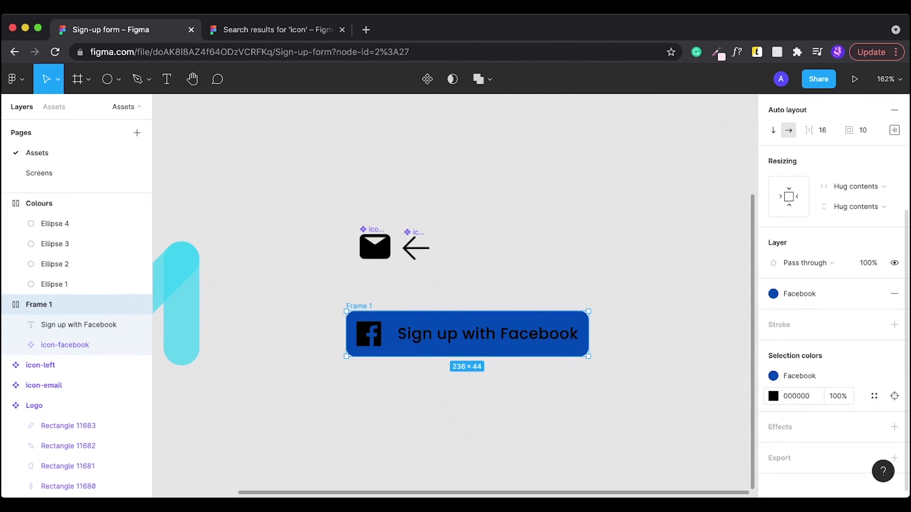
{"action": "left_click", "coordinate": [773, 397]}
{"action": "type", "text": "FFFFFF"}
{"action": "key", "text": "Return"}
{"action": "key", "text": "Escape"}
{"action": "key", "text": "shift+1"}
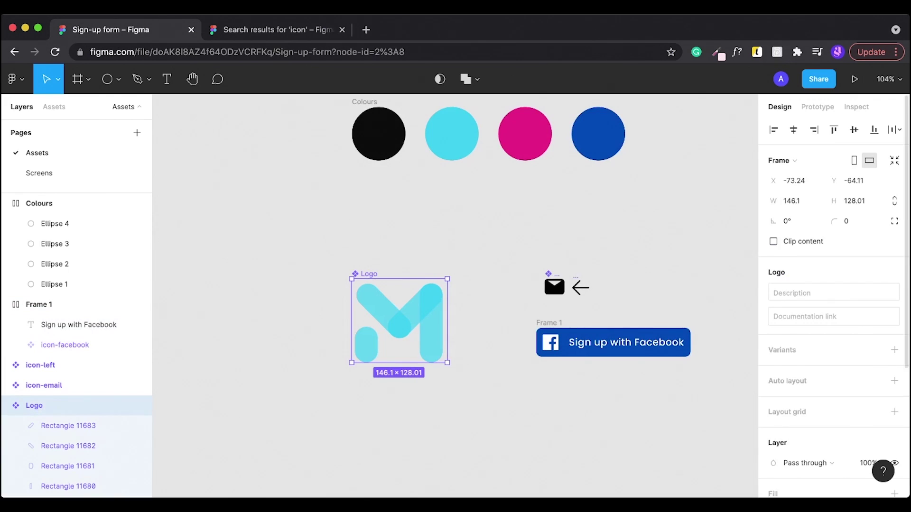
Link the remaining black across the colours, logo, icons and button to the Black style
{"action": "left_click", "coordinate": [39, 203]}
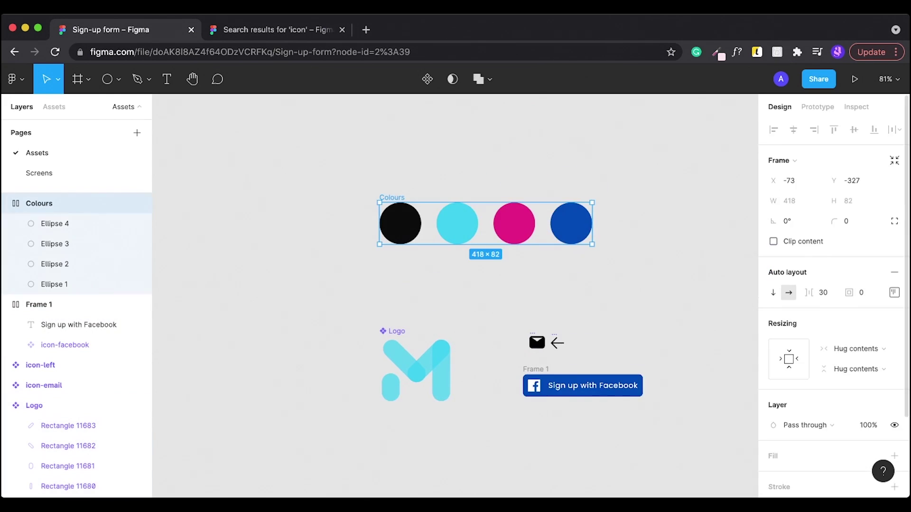
{"action": "scroll", "coordinate": [813, 368], "scroll_direction": "down", "scroll_amount": 5}
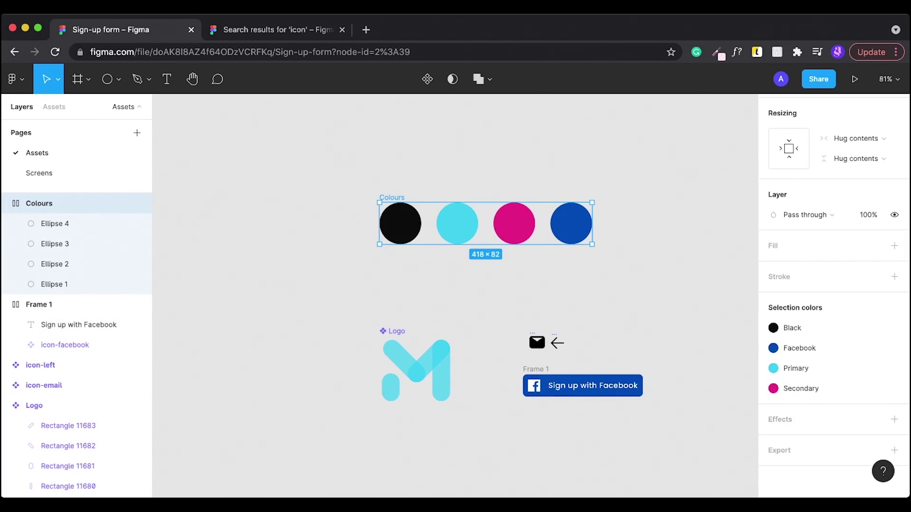
{"action": "left_click_drag", "start_coordinate": [681, 435], "coordinate": [324, 158]}
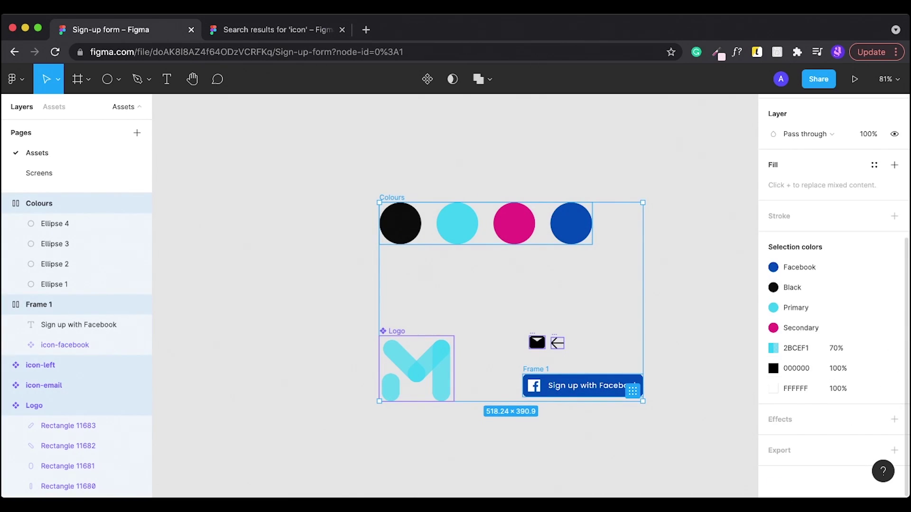
{"action": "left_click", "coordinate": [874, 368]}
{"action": "left_click", "coordinate": [656, 310]}
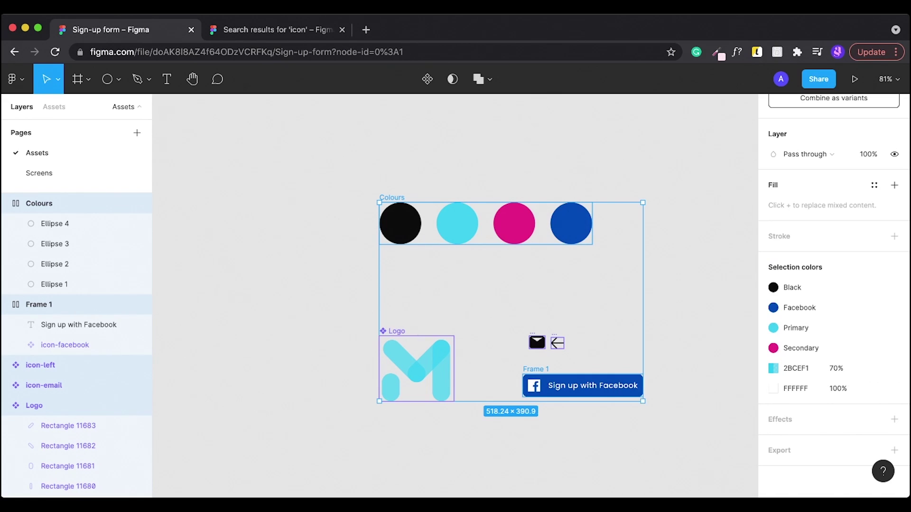
{"action": "key", "text": "Escape"}
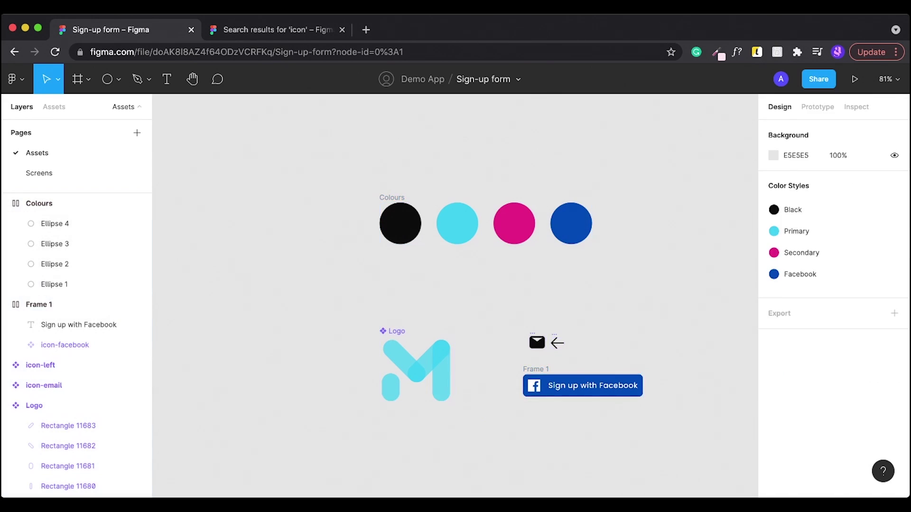
{"action": "scroll", "coordinate": [630, 453], "scroll_direction": "up", "scroll_amount": 1}
{"action": "scroll", "coordinate": [629, 453], "scroll_direction": "up", "scroll_amount": 2}
{"action": "scroll", "coordinate": [630, 453], "scroll_direction": "up", "scroll_amount": 3}
{"action": "scroll", "coordinate": [503, 322], "scroll_direction": "up", "scroll_amount": 3}
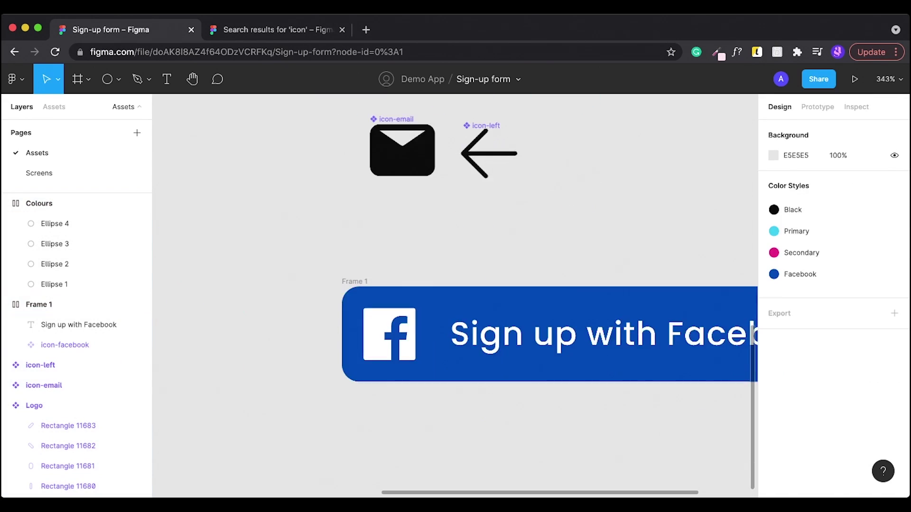
{"action": "scroll", "coordinate": [503, 321], "scroll_direction": "up", "scroll_amount": 1}
Rename Frame 1 to 'Button' and turn it into a component
{"action": "left_click", "coordinate": [503, 322]}
{"action": "type", "text": "Button"}
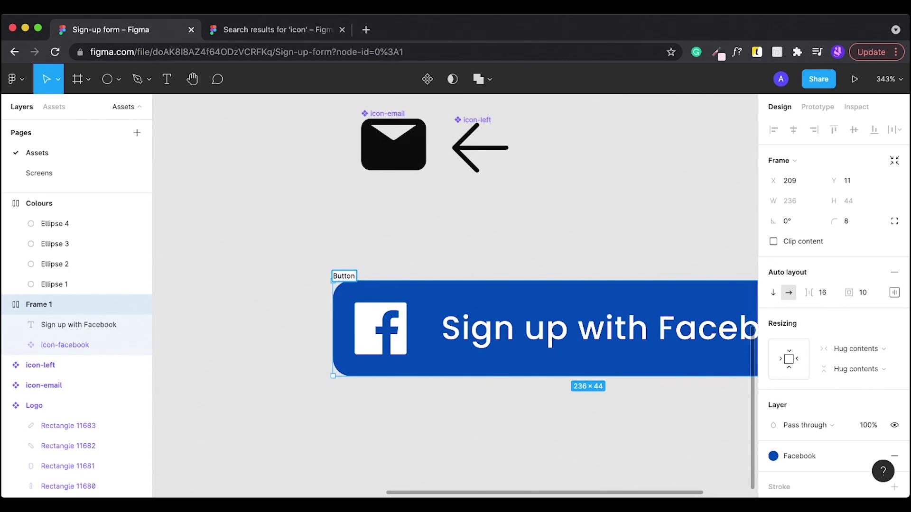
{"action": "key", "text": "Return"}
{"action": "left_click", "coordinate": [76, 304]}
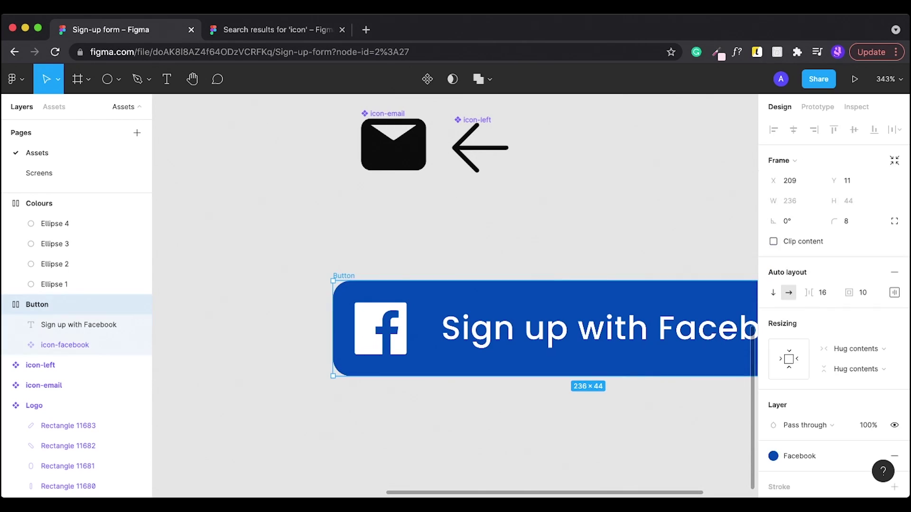
{"action": "left_click", "coordinate": [427, 78]}
{"action": "key", "text": "Escape"}
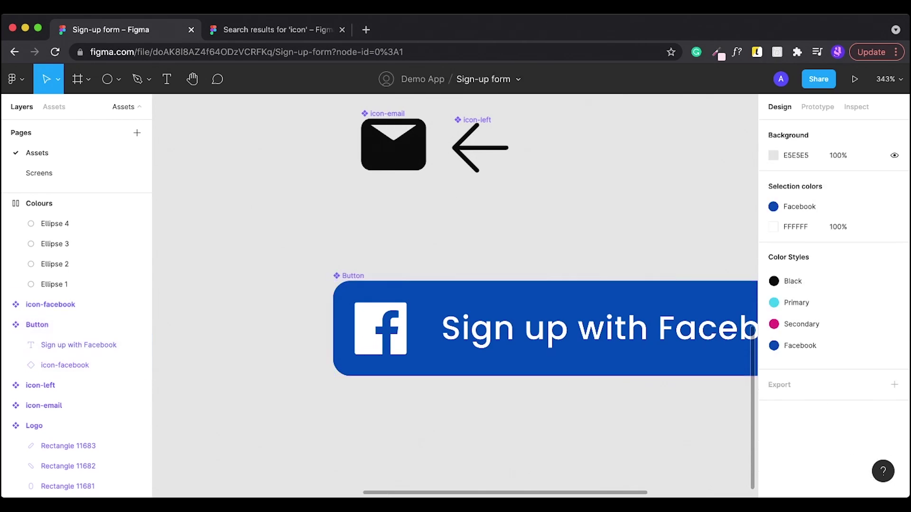
{"action": "key", "text": "shift+1"}
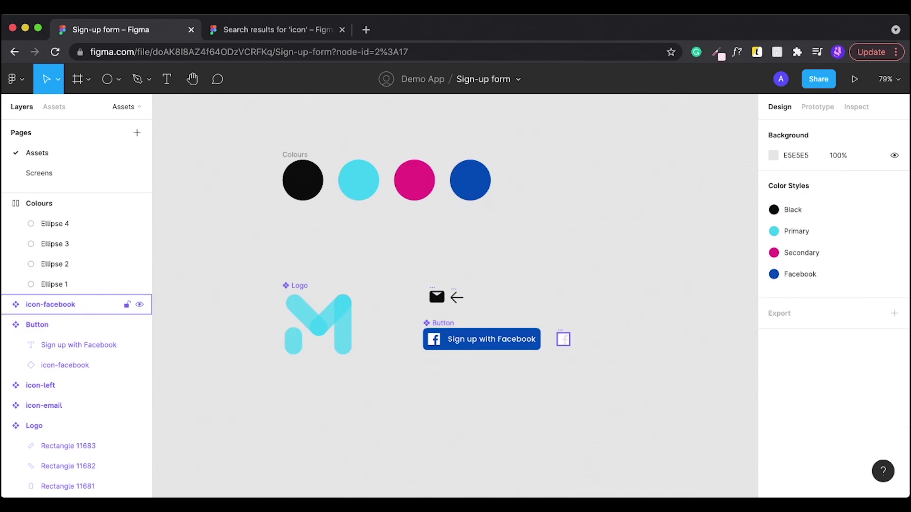
Move icon-facebook beside the arrow, then stack logo, icons and Button in vertical auto layout with 29 spacing
{"action": "left_click", "coordinate": [57, 304]}
{"action": "left_click_drag", "start_coordinate": [563, 339], "coordinate": [485, 297]}
{"action": "key", "text": "Escape"}
{"action": "key", "text": "shift+1"}
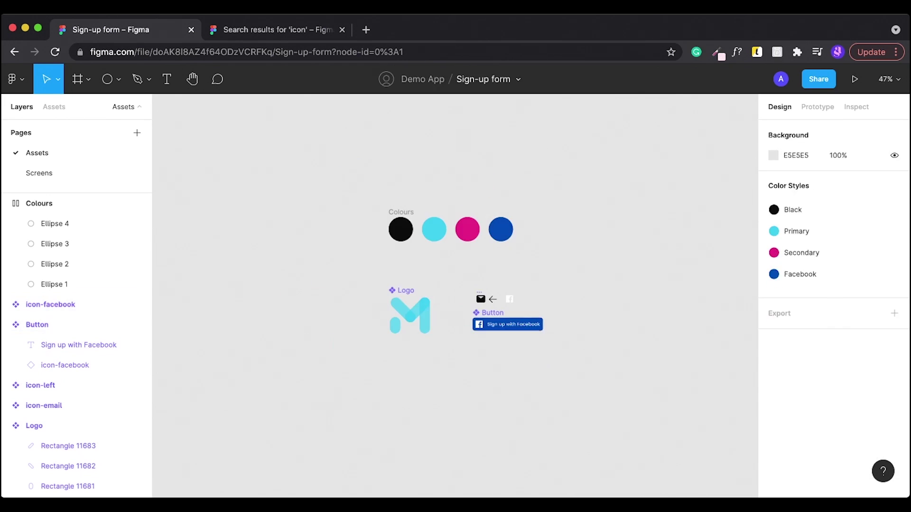
{"action": "mouse_move", "coordinate": [580, 365]}
{"action": "left_mouse_down"}
{"action": "mouse_move", "coordinate": [513, 330]}
{"action": "mouse_move", "coordinate": [408, 297]}
{"action": "left_mouse_up"}
{"action": "key", "text": "shift+a"}
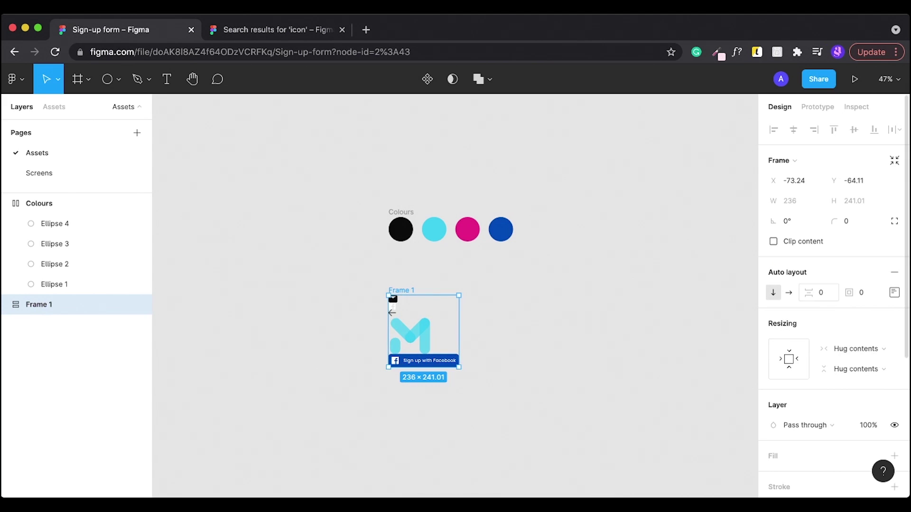
{"action": "left_click_drag", "start_coordinate": [808, 292], "coordinate": [825, 293]}
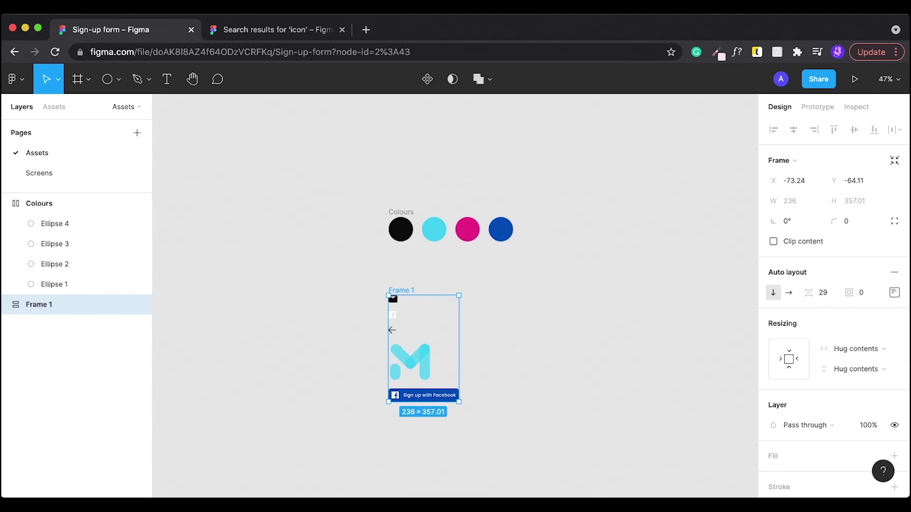
{"action": "left_click", "coordinate": [39, 172]}
Add a 414 × 896 iPhone 11 Pro Max frame and name it 'Screen 1'
{"action": "key", "text": "f"}
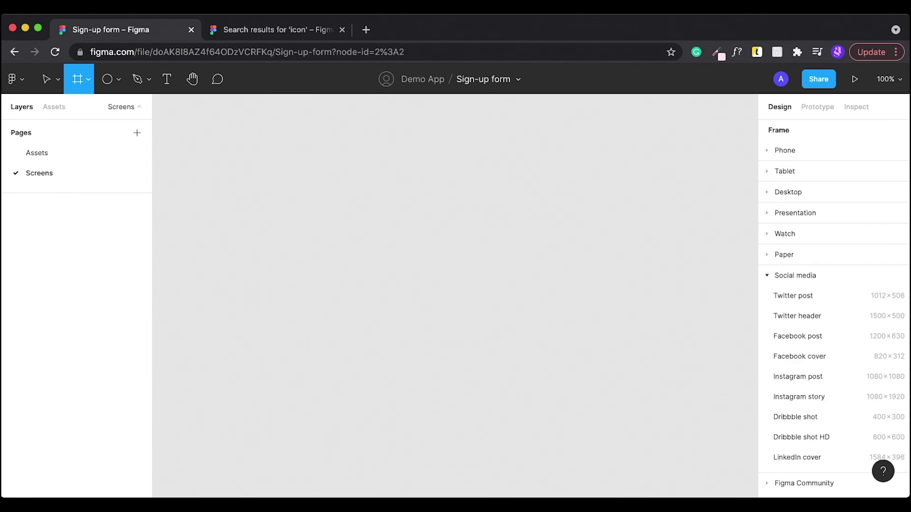
{"action": "left_click", "coordinate": [785, 150]}
{"action": "left_click", "coordinate": [803, 170]}
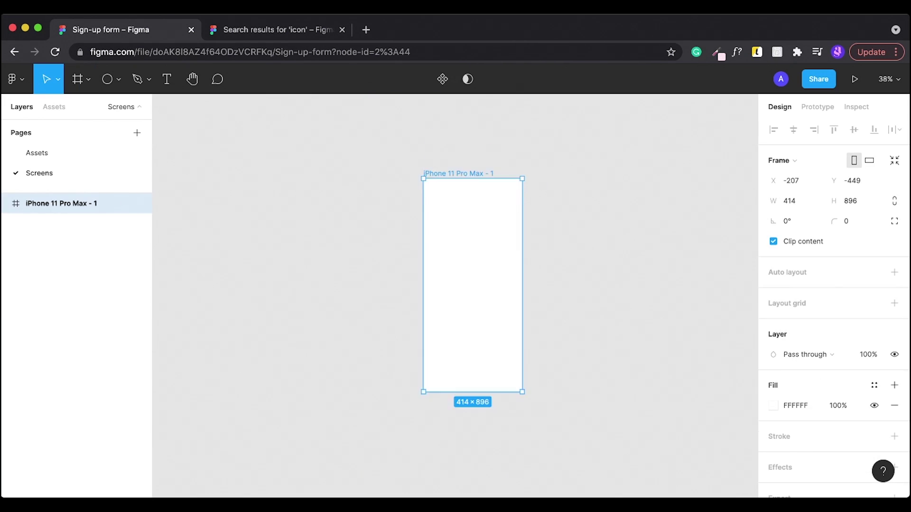
{"action": "double_click", "coordinate": [444, 190]}
{"action": "type", "text": "Screen 1"}
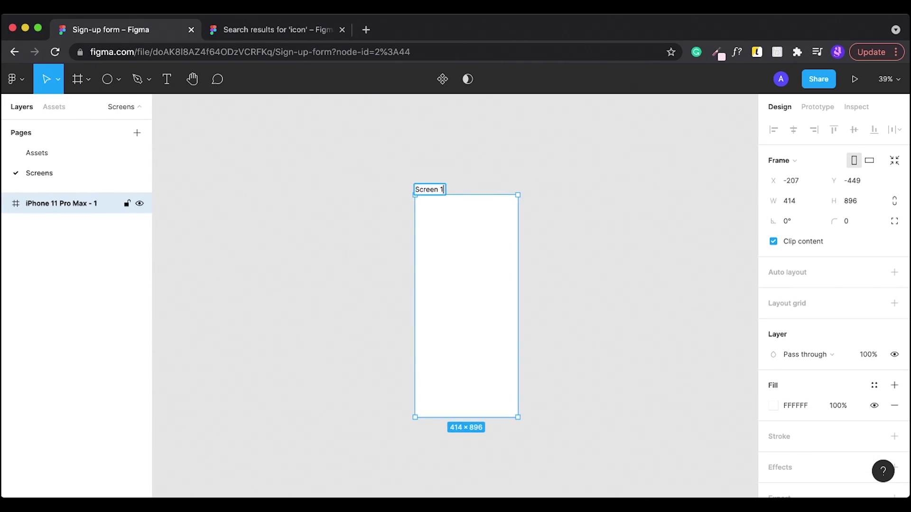
{"action": "key", "text": "Return"}
{"action": "key", "text": "Escape"}
{"action": "scroll", "coordinate": [188, 259], "scroll_direction": "down", "scroll_amount": 2}
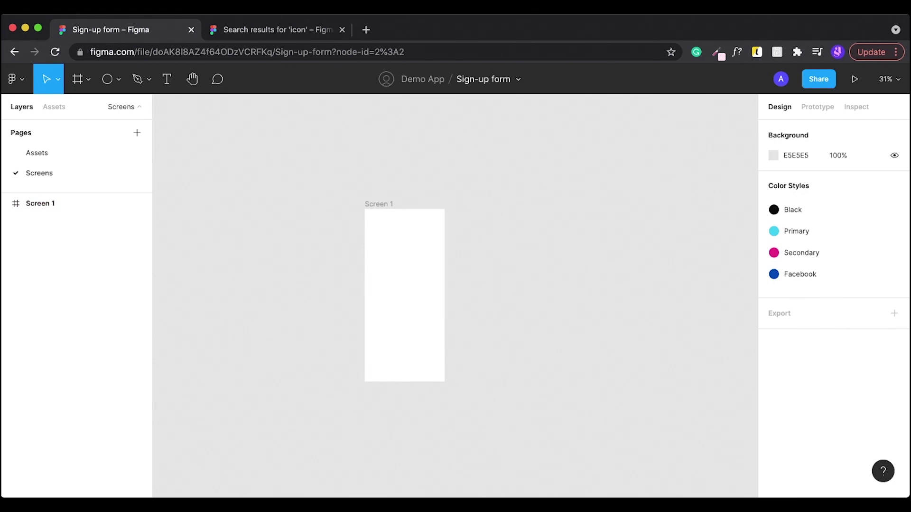
{"action": "scroll", "coordinate": [398, 304], "scroll_direction": "up", "scroll_amount": 1}
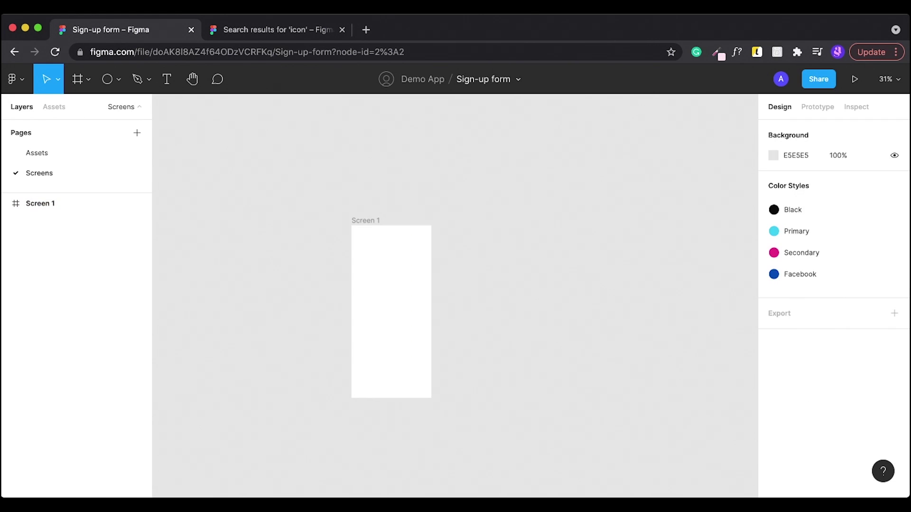
Duplicate Screen 1 as 'Screen 2' and move it further to the right
{"action": "key", "text": "ctrl+a"}
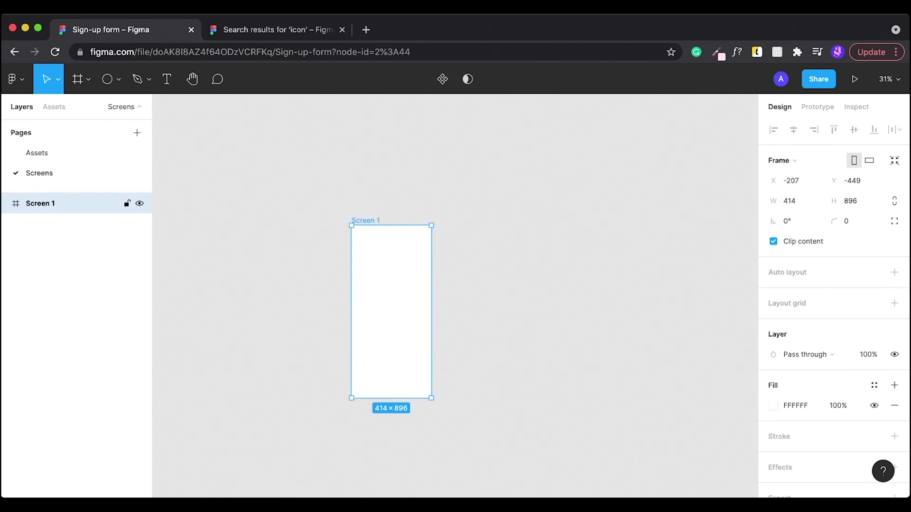
{"action": "key", "text": "ctrl+d"}
{"action": "key", "text": "Escape"}
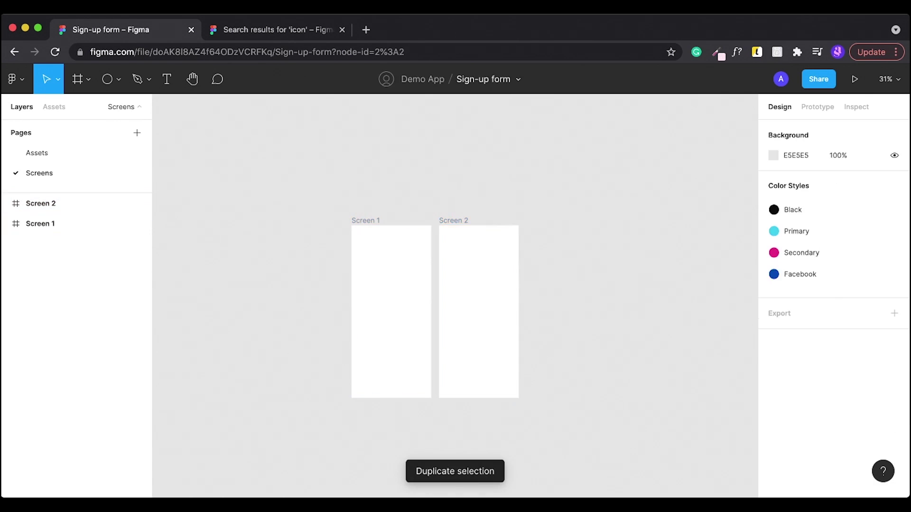
{"action": "left_click", "coordinate": [41, 203]}
{"action": "left_click_drag", "start_coordinate": [479, 311], "coordinate": [511, 312]}
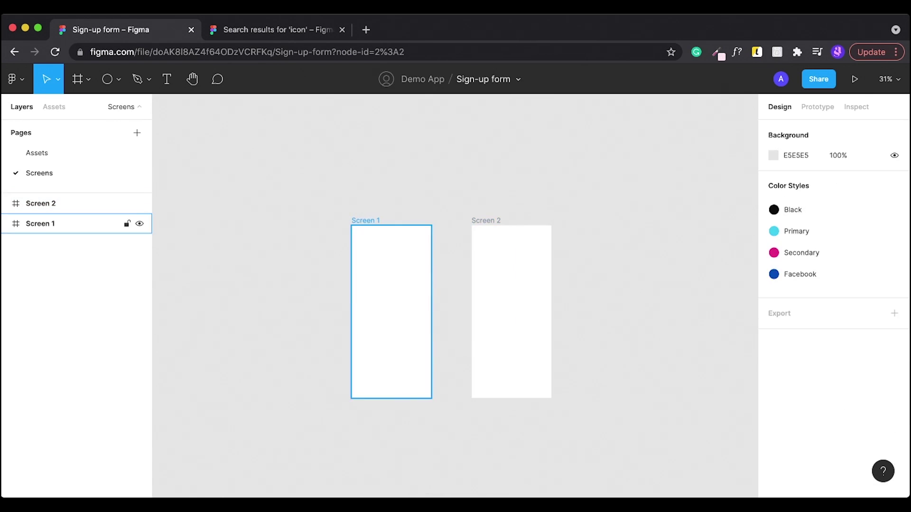
{"action": "left_click", "coordinate": [40, 223]}
{"action": "scroll", "coordinate": [397, 299], "scroll_direction": "up", "scroll_amount": 2}
{"action": "scroll", "coordinate": [396, 299], "scroll_direction": "up", "scroll_amount": 3}
{"action": "scroll", "coordinate": [397, 299], "scroll_direction": "up", "scroll_amount": 3}
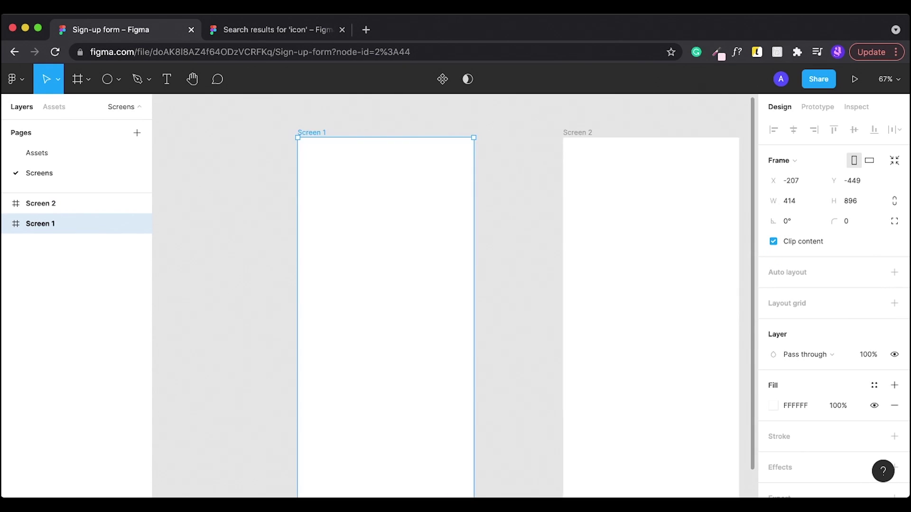
{"action": "scroll", "coordinate": [540, 164], "scroll_direction": "down", "scroll_amount": 1}
Drag the Logo from the Assets panel's local components onto Screen 1 at X 134, Y 117
{"action": "key", "text": "alt+2"}
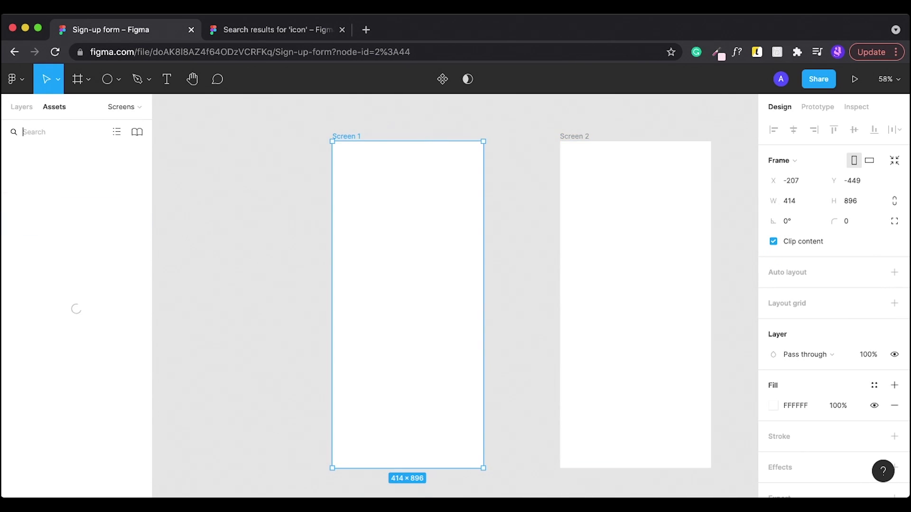
{"action": "left_click", "coordinate": [38, 178]}
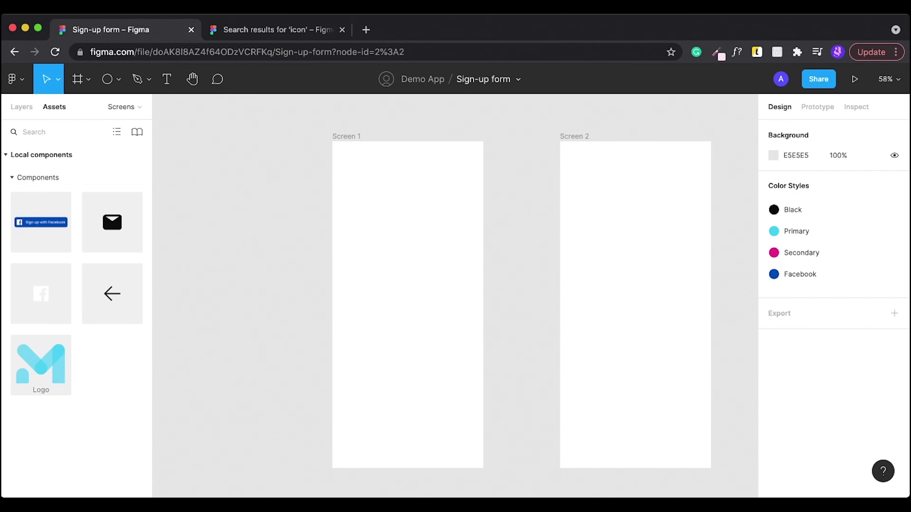
{"action": "left_click_drag", "start_coordinate": [41, 364], "coordinate": [407, 208]}
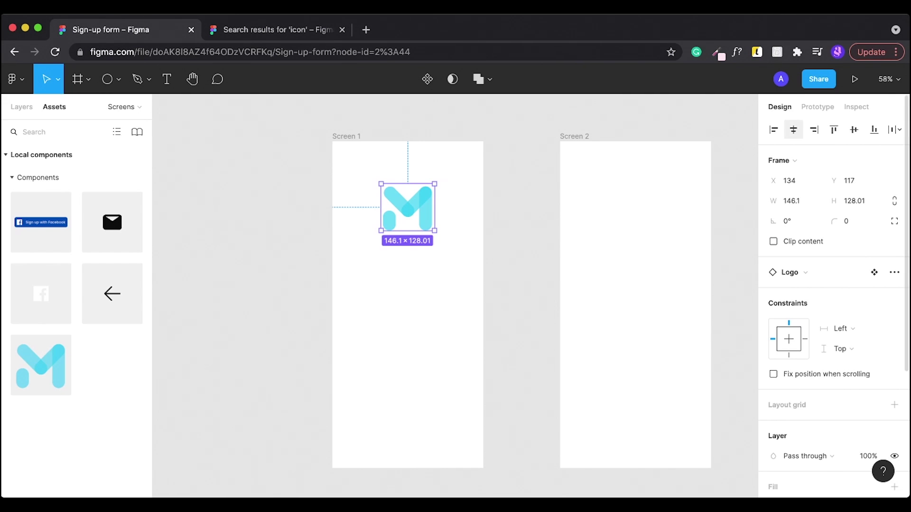
Type 'MuBit' below the logo at font size 36 and centre it under the logo
{"action": "key", "text": "Escape"}
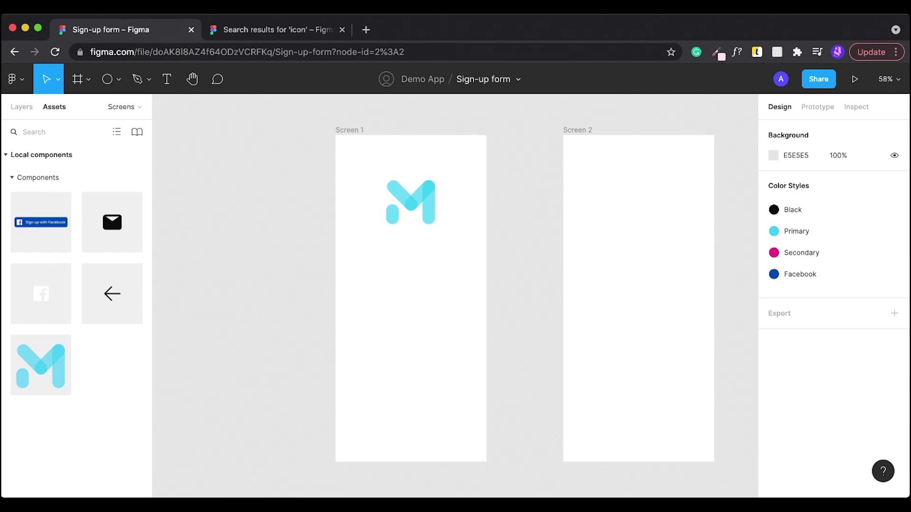
{"action": "key", "text": "t"}
{"action": "scroll", "coordinate": [420, 214], "scroll_direction": "up", "scroll_amount": 5}
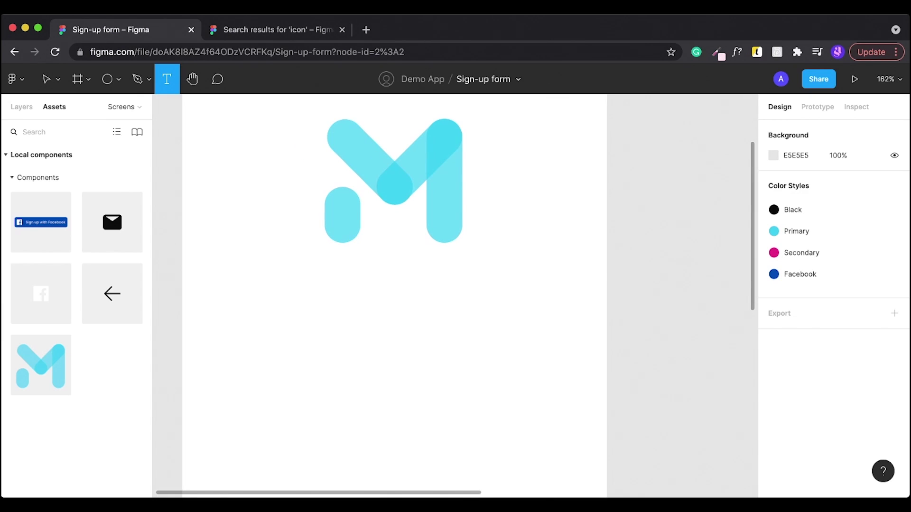
{"action": "left_click", "coordinate": [325, 265]}
{"action": "type", "text": "Mu"}
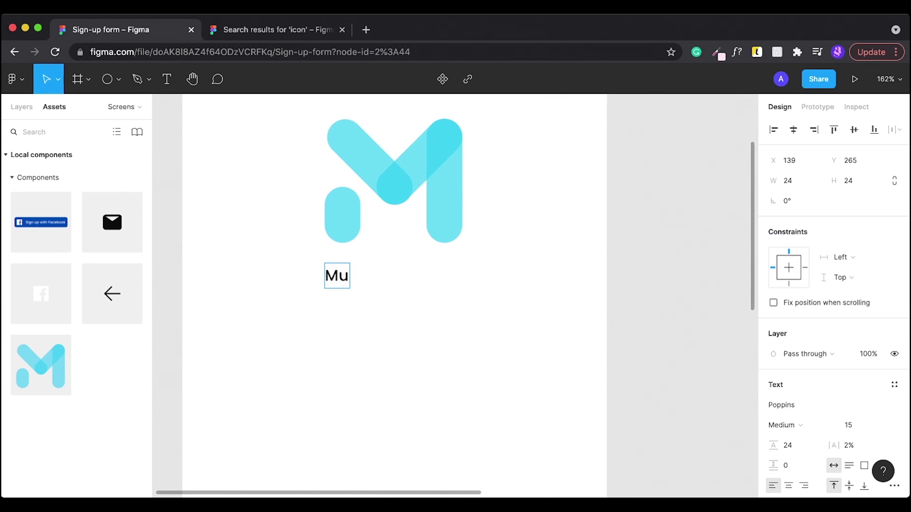
{"action": "type", "text": "Bit"}
{"action": "key", "text": "super+a"}
{"action": "left_click", "coordinate": [787, 425]}
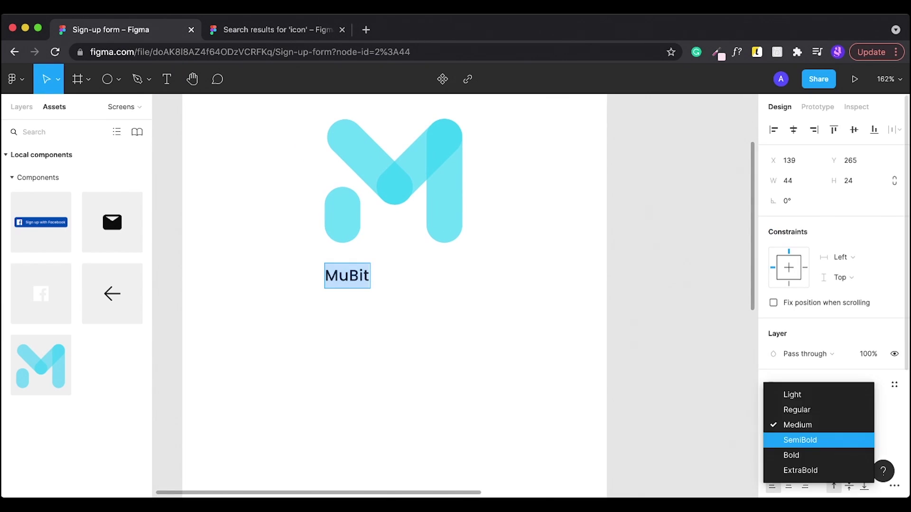
{"action": "key", "text": "Return"}
{"action": "scroll", "coordinate": [834, 294], "scroll_direction": "down", "scroll_amount": 2}
{"action": "left_click", "coordinate": [854, 391]}
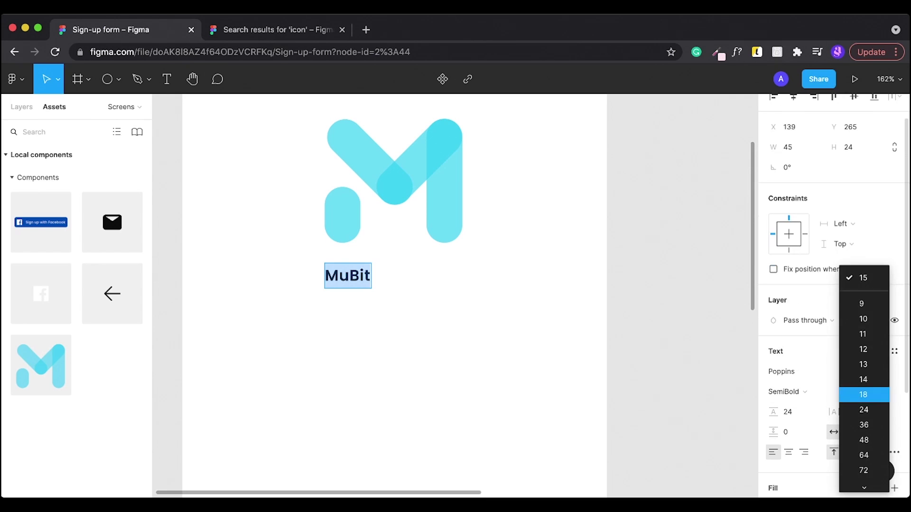
{"action": "key", "text": "Down"}
{"action": "key", "text": "Down"}
{"action": "key", "text": "Return"}
{"action": "key", "text": "Escape"}
{"action": "scroll", "coordinate": [492, 344], "scroll_direction": "down", "scroll_amount": 3}
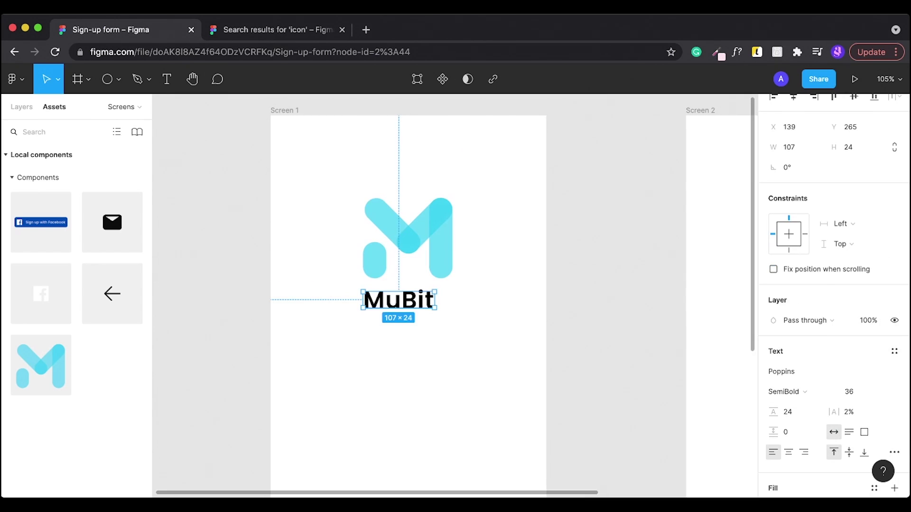
{"action": "left_click_drag", "start_coordinate": [398, 300], "coordinate": [410, 300]}
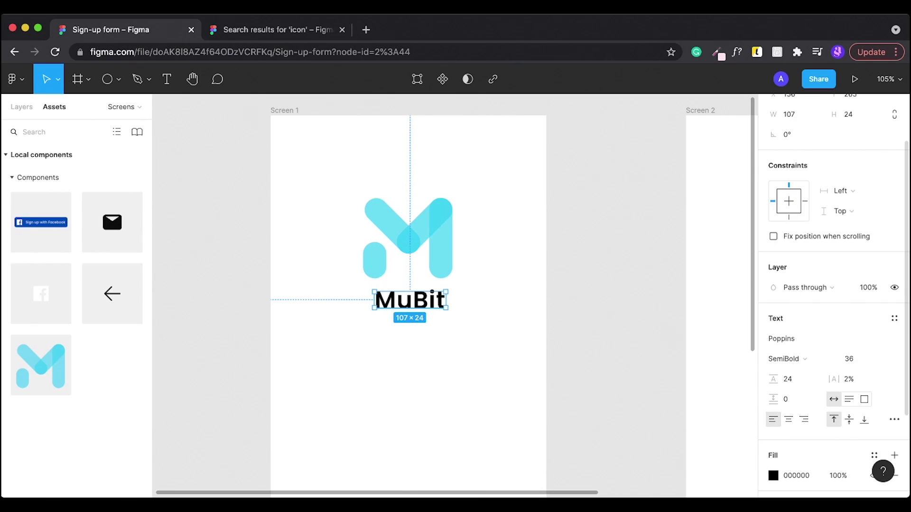
Give MuBit ExtraBold weight and 15% letter spacing, re-centred under the logo
{"action": "left_click", "coordinate": [849, 379]}
{"action": "type", "text": "21"}
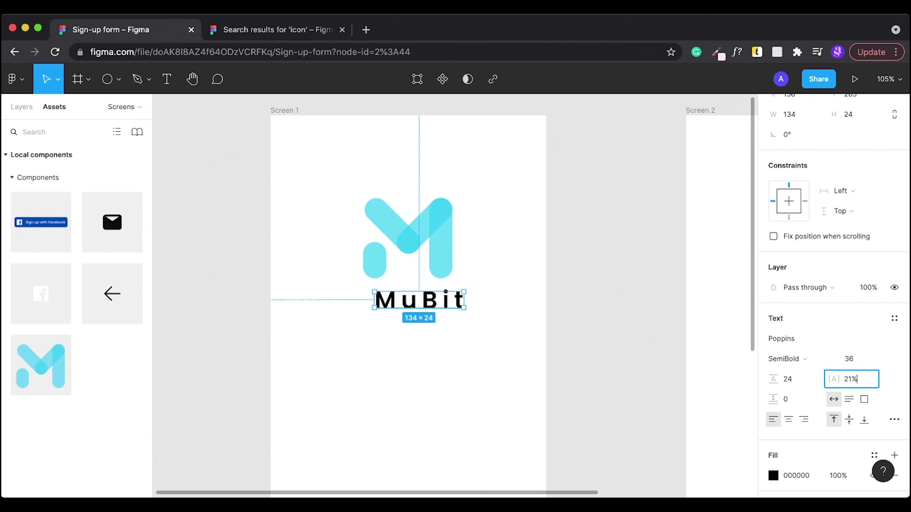
{"action": "left_click_drag", "start_coordinate": [419, 300], "coordinate": [408, 300]}
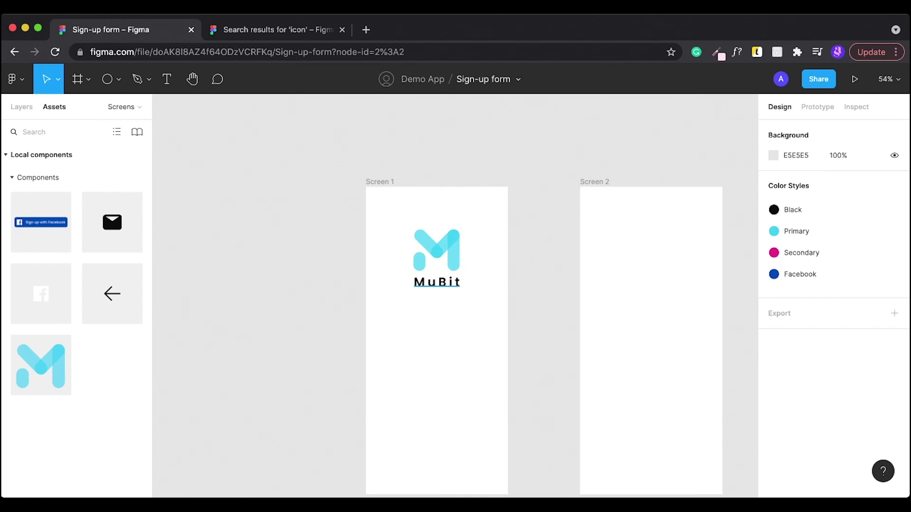
{"action": "left_click", "coordinate": [784, 425]}
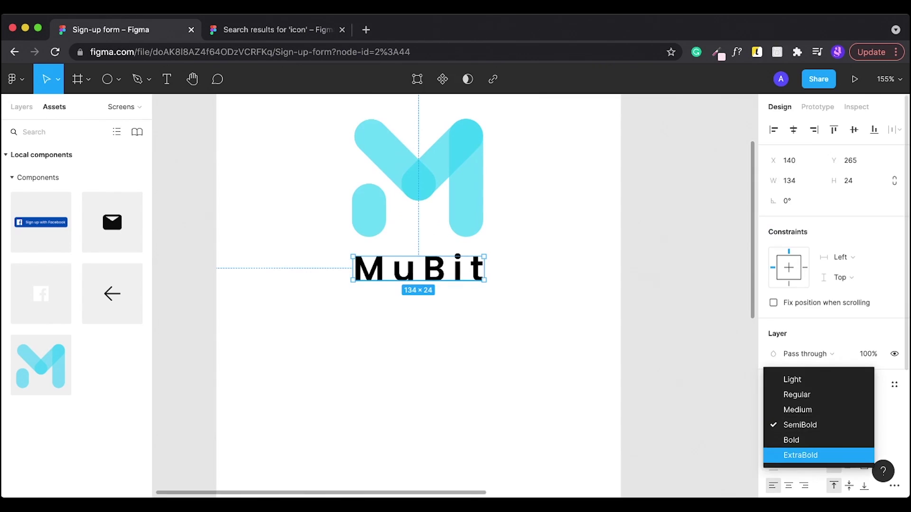
{"action": "left_click", "coordinate": [790, 452]}
{"action": "left_click", "coordinate": [850, 445]}
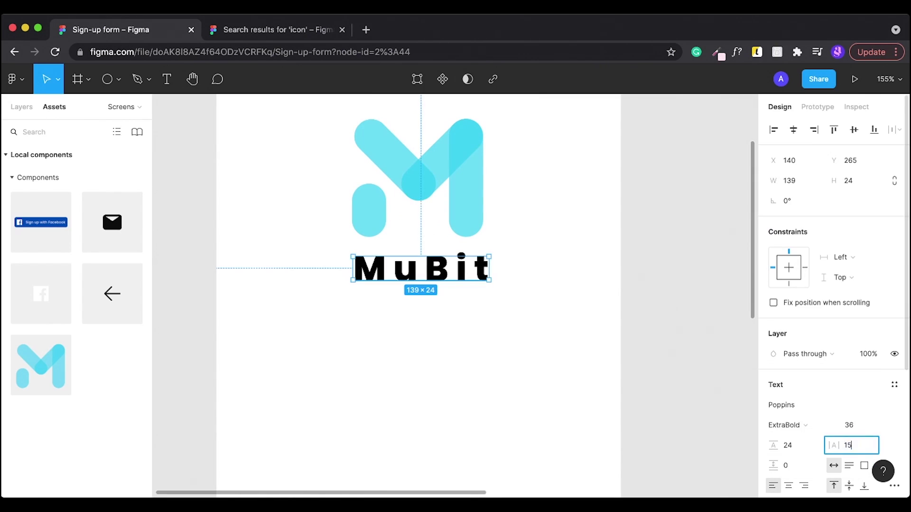
{"action": "key", "text": "Return"}
{"action": "key", "text": "Escape"}
{"action": "key", "text": "shift+1"}
Draw a text box below MuBit and type 'Listen to music anywhere and anytime.'
{"action": "key", "text": "t"}
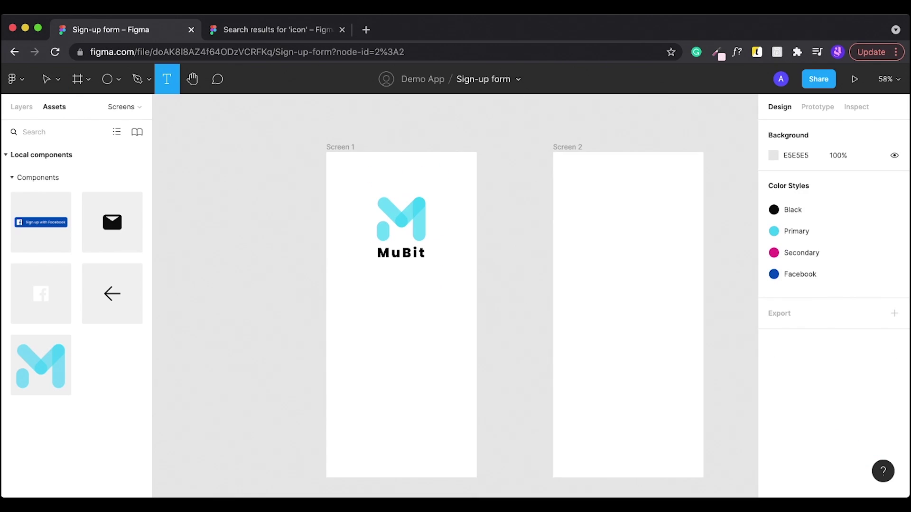
{"action": "left_click_drag", "start_coordinate": [342, 272], "coordinate": [465, 322]}
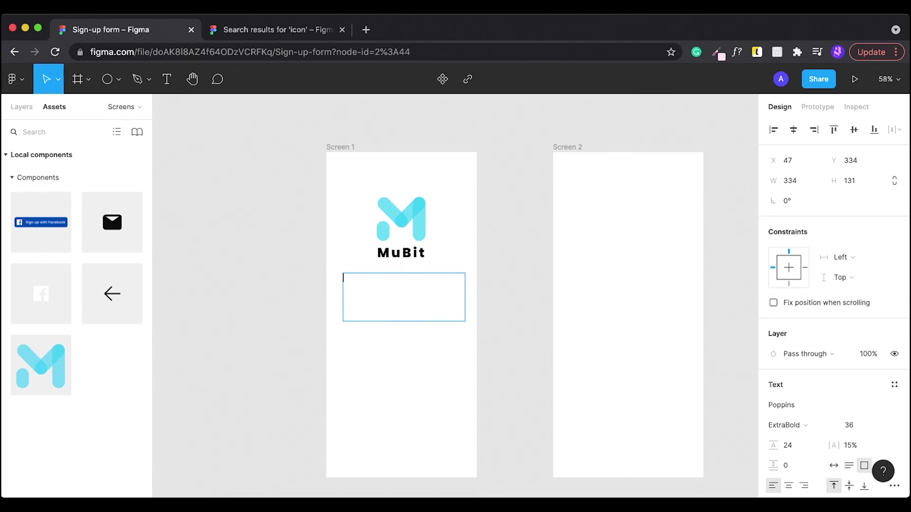
{"action": "type", "text": "Listen to"}
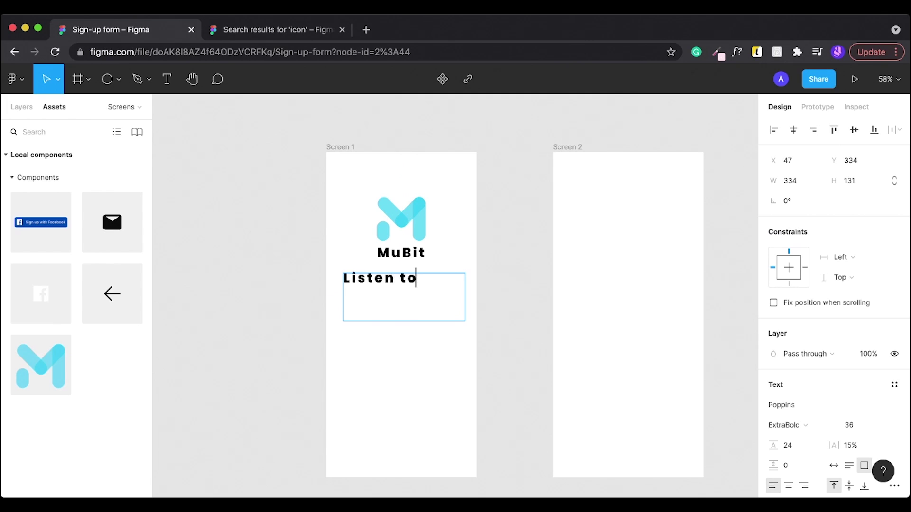
{"action": "type", "text": " music anywhere and anytime"}
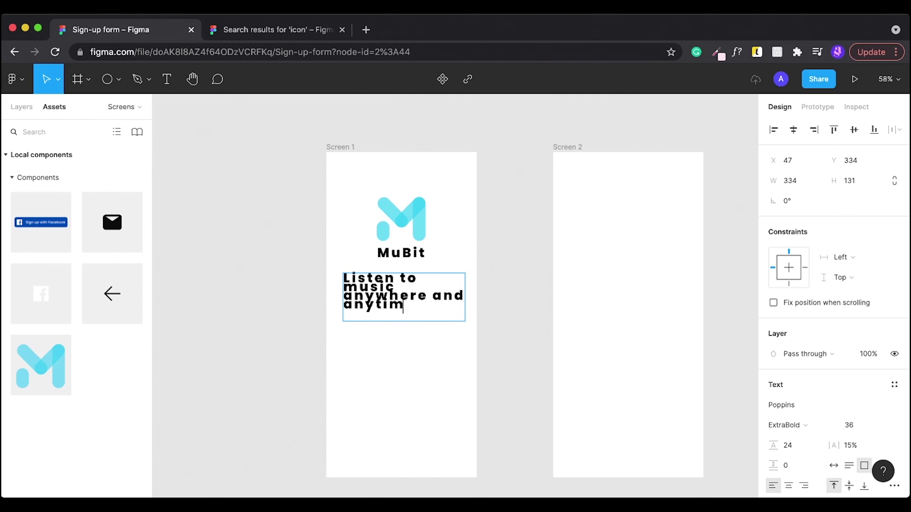
{"action": "type", "text": "."}
{"action": "key", "text": "ctrl+a"}
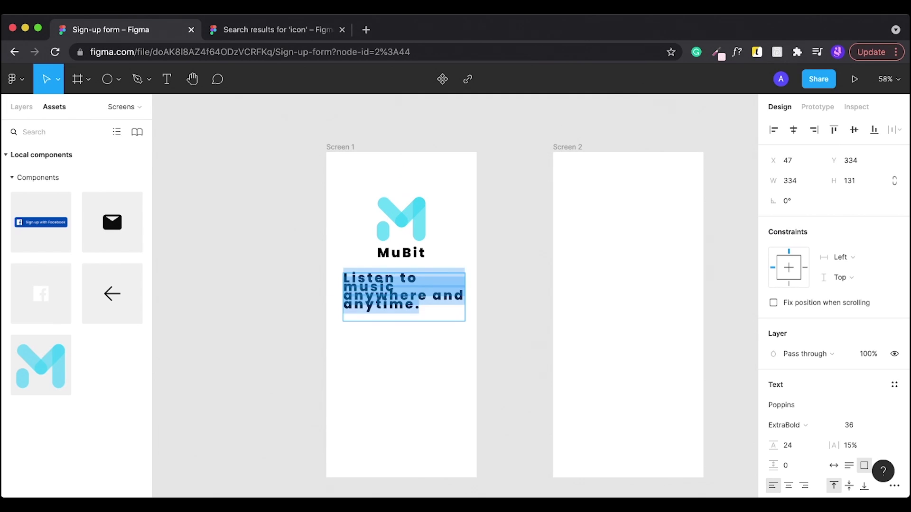
Style the tagline SemiBold 24 with Auto line height and centre alignment
{"action": "scroll", "coordinate": [834, 285], "scroll_direction": "down", "scroll_amount": 2}
{"action": "left_click", "coordinate": [785, 379]}
{"action": "left_click", "coordinate": [792, 348]}
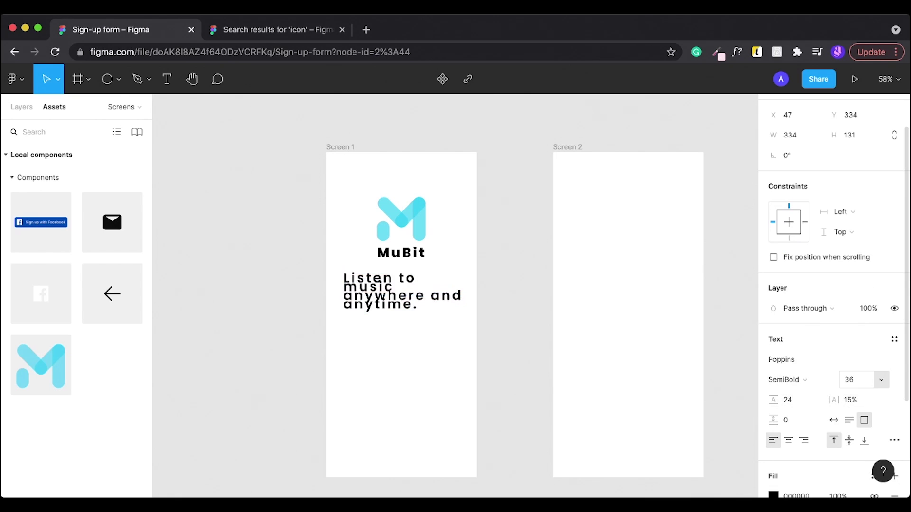
{"action": "left_click", "coordinate": [787, 400]}
{"action": "left_click", "coordinate": [882, 380]}
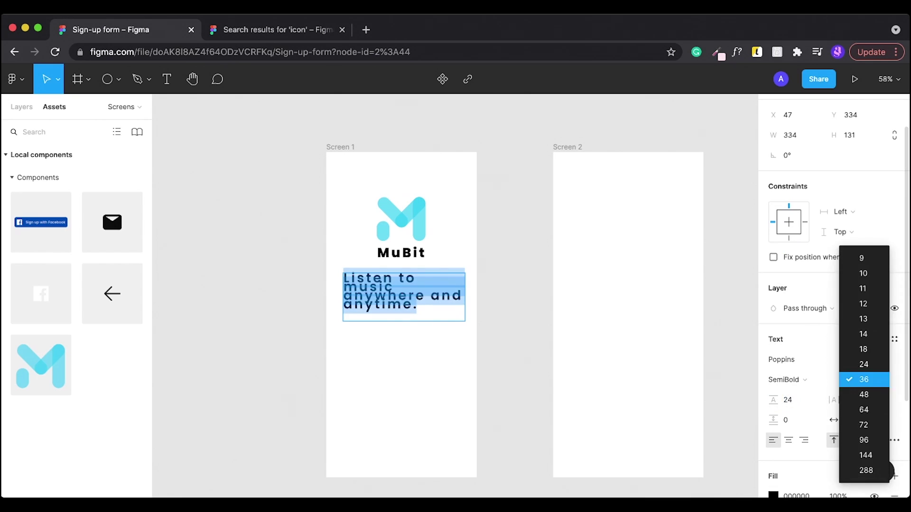
{"action": "left_click", "coordinate": [854, 356]}
{"action": "key", "text": "BackSpace"}
{"action": "key", "text": "Return"}
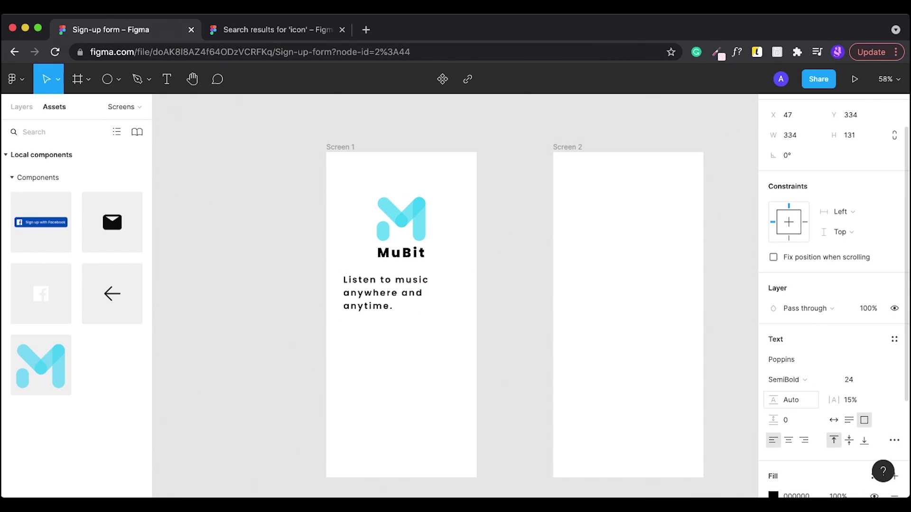
{"action": "left_click", "coordinate": [788, 440]}
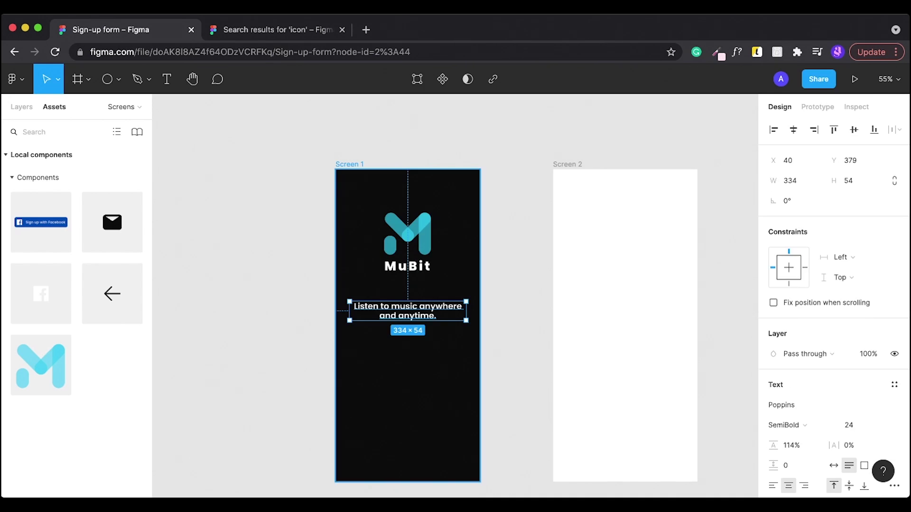
{"action": "key", "text": "Escape"}
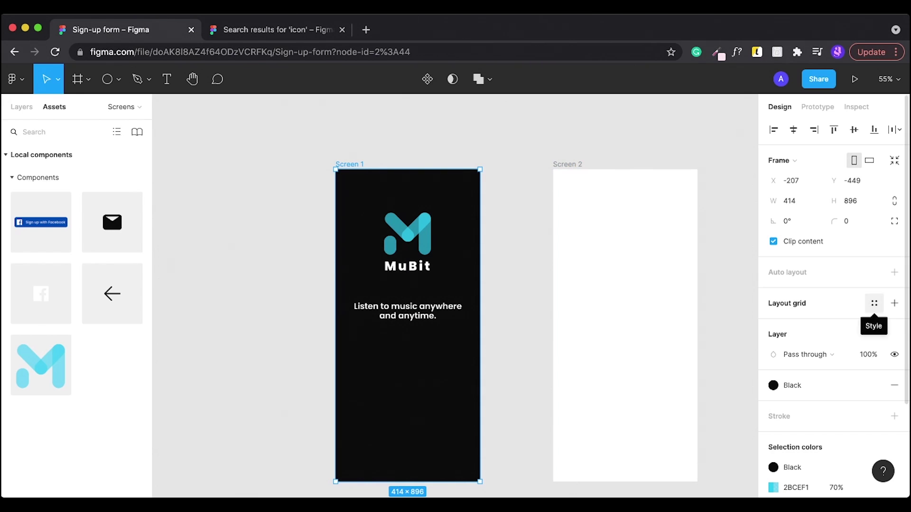
Add a single-column stretch layout grid with 48 margins to Screen 1
{"action": "left_click", "coordinate": [894, 303]}
{"action": "left_click", "coordinate": [773, 323]}
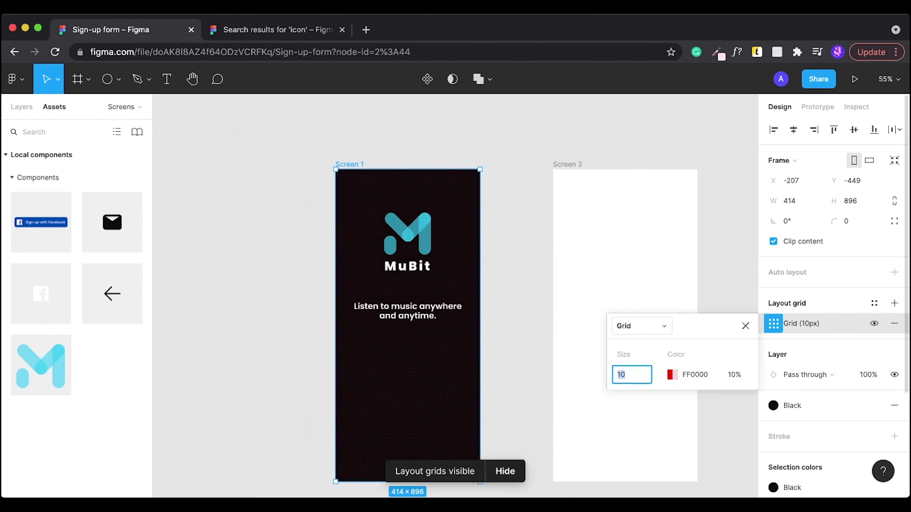
{"action": "left_click", "coordinate": [641, 326]}
{"action": "type", "text": "1"}
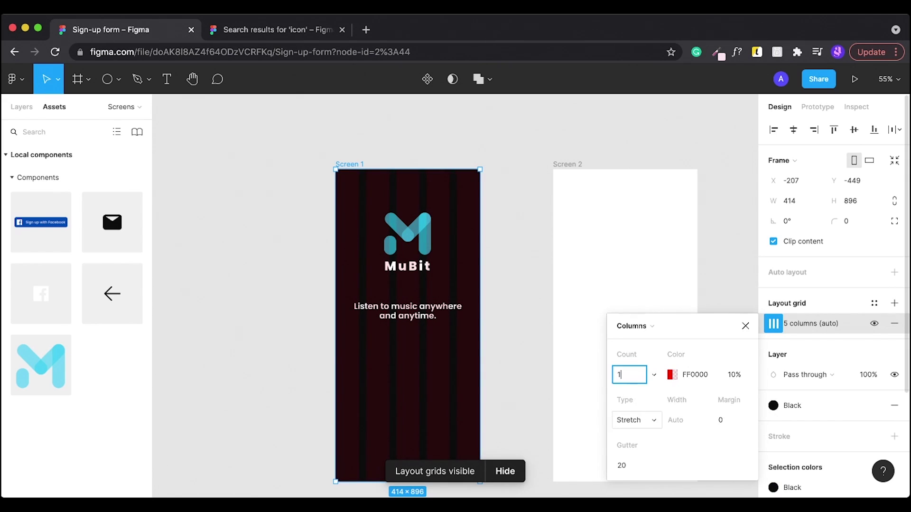
{"action": "key", "text": "Tab"}
{"action": "type", "text": "48"}
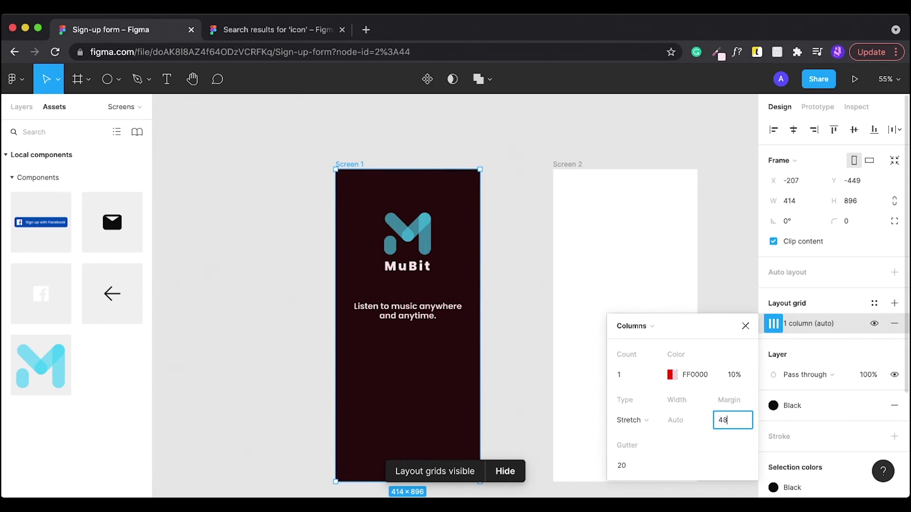
{"action": "key", "text": "Return"}
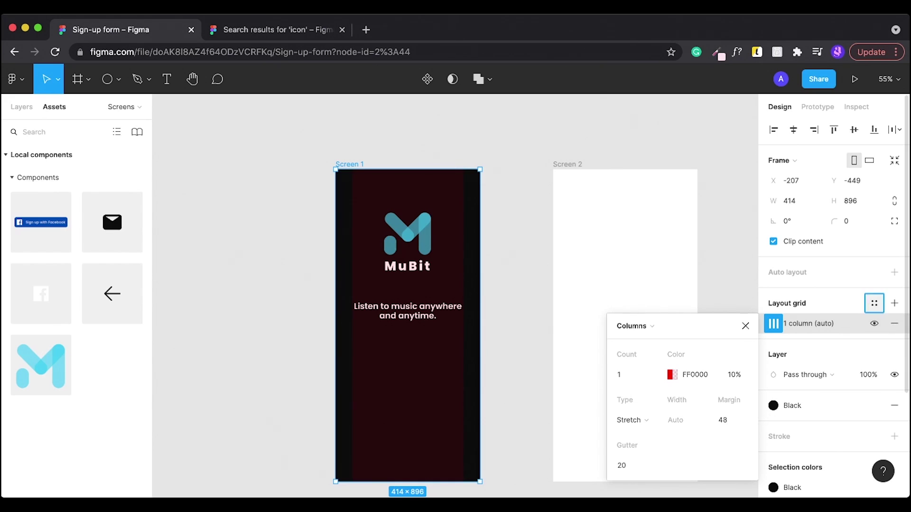
Save the grid as a new grid style named 'Mobile grid'
{"action": "left_click", "coordinate": [874, 303]}
{"action": "left_click", "coordinate": [890, 326]}
{"action": "type", "text": "Mobile grid"}
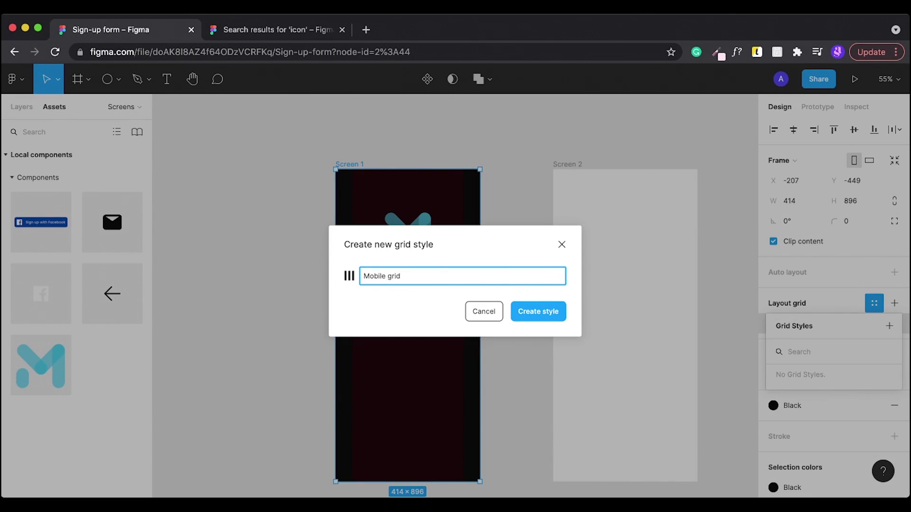
{"action": "key", "text": "Return"}
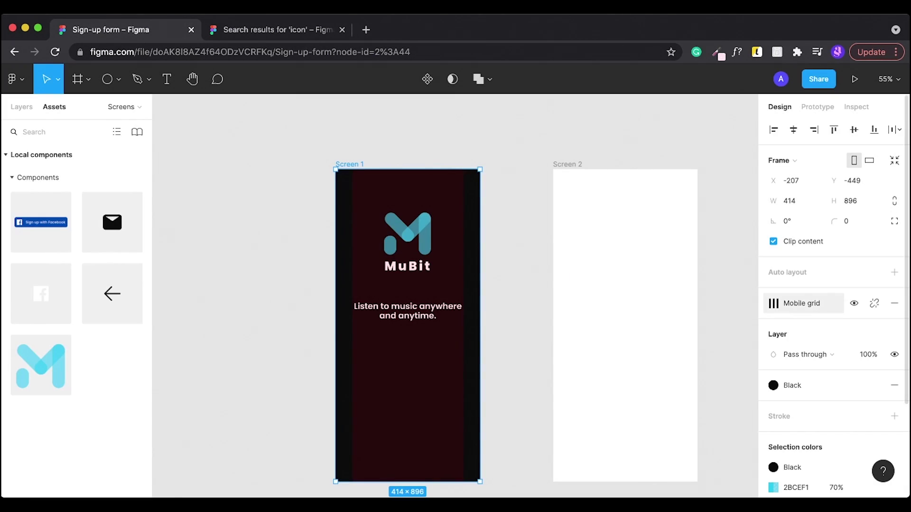
{"action": "key", "text": "Escape"}
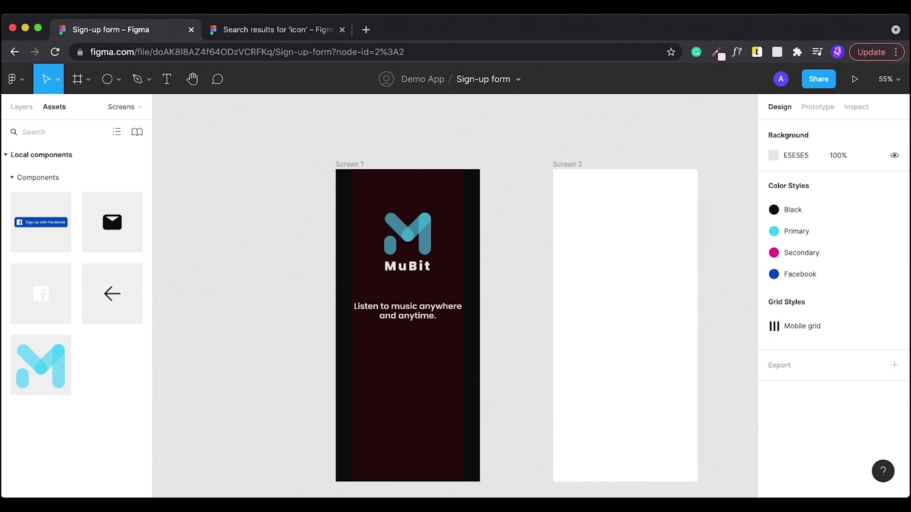
Drag the tagline's edges to the 48 margins (318 wide) and nudge it up to Y 353
{"action": "left_click", "coordinate": [408, 310]}
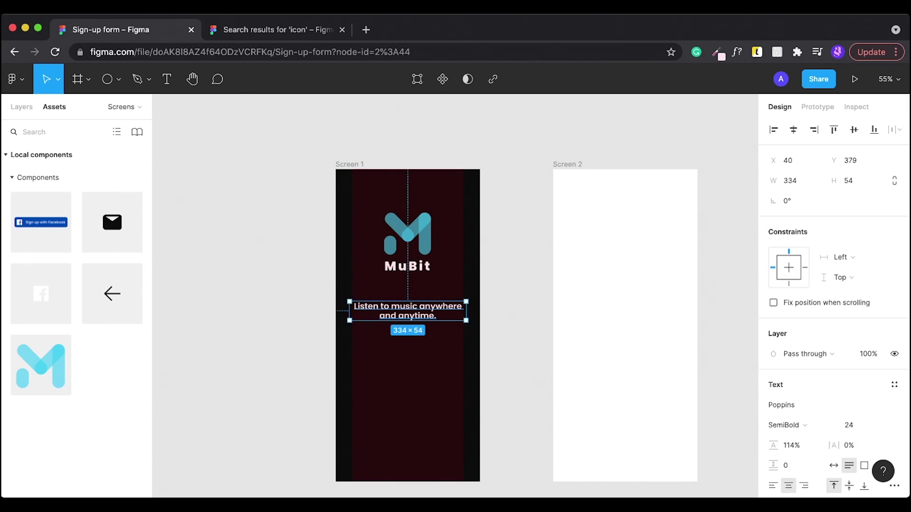
{"action": "key", "text": "shift+2"}
{"action": "left_click_drag", "start_coordinate": [231, 304], "coordinate": [239, 304]}
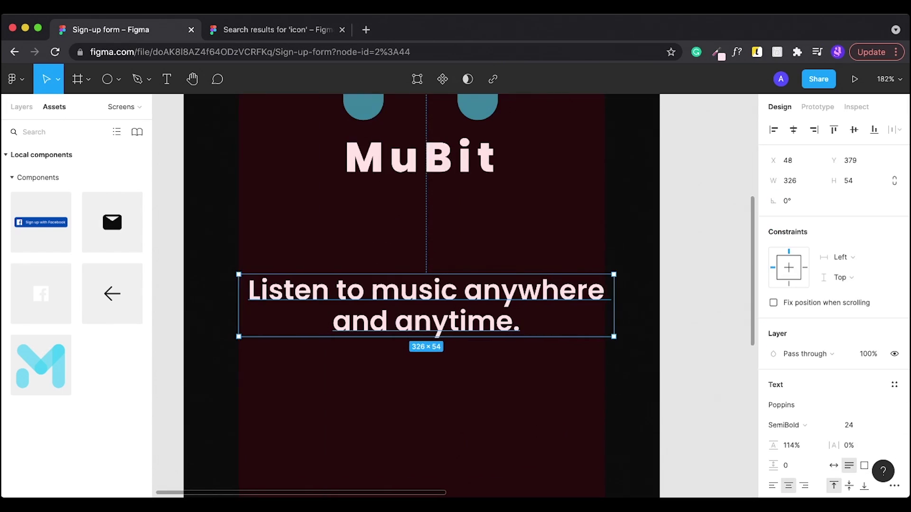
{"action": "left_click_drag", "start_coordinate": [614, 304], "coordinate": [605, 304]}
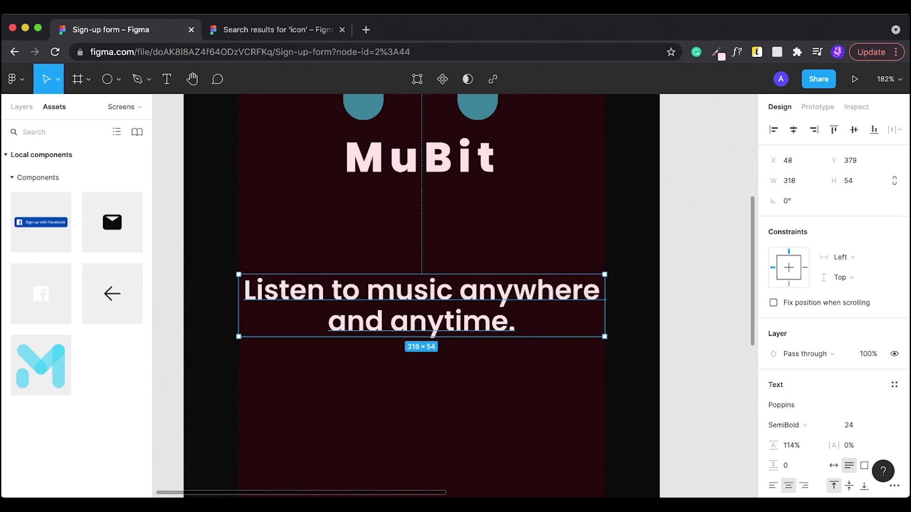
{"action": "key", "text": "alt"}
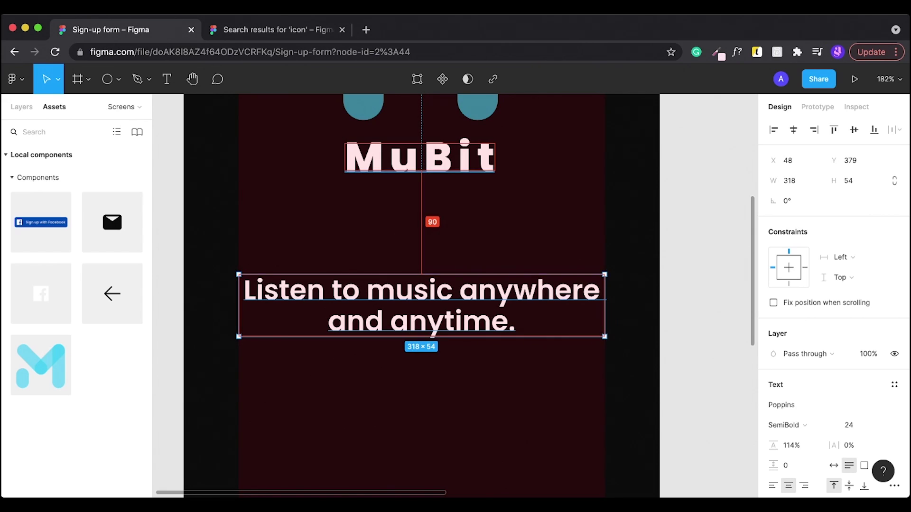
{"action": "key", "text": "Up"}
{"action": "key", "text": "Up"}
{"action": "key", "text": "Up"}
{"action": "key", "text": "Up"}
{"action": "key", "text": "Up"}
{"action": "key", "text": "Up"}
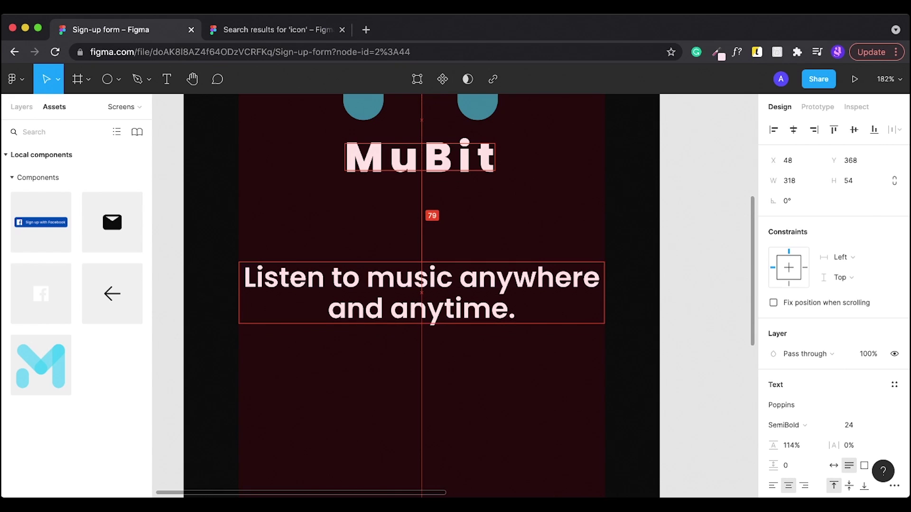
{"action": "key", "text": "Up"}
{"action": "key", "text": "Up"}
{"action": "key", "text": "Up"}
{"action": "key", "text": "Up"}
{"action": "key", "text": "Up"}
{"action": "key", "text": "Up"}
{"action": "key", "text": "Up"}
{"action": "key", "text": "Up"}
{"action": "key", "text": "Up"}
{"action": "key", "text": "Up"}
{"action": "key", "text": "Up"}
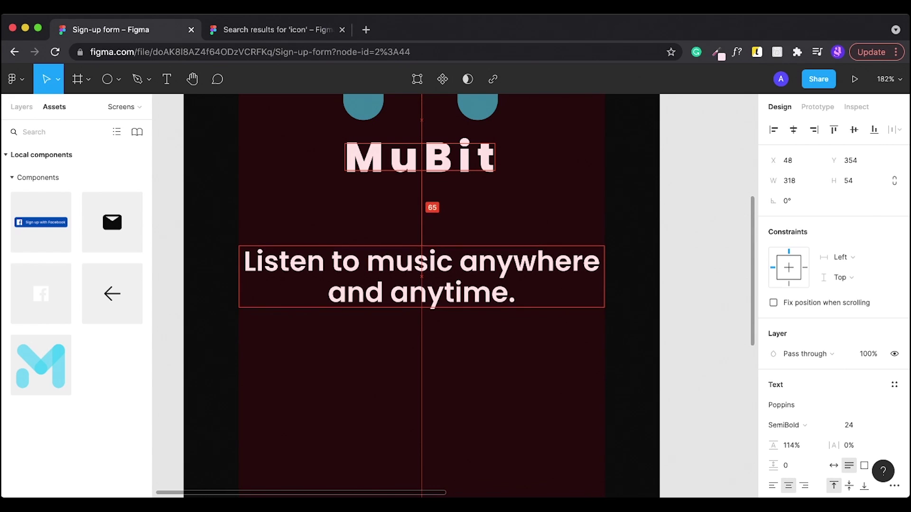
{"action": "key", "text": "Up"}
{"action": "key", "text": "Up"}
{"action": "key", "text": "shift+1"}
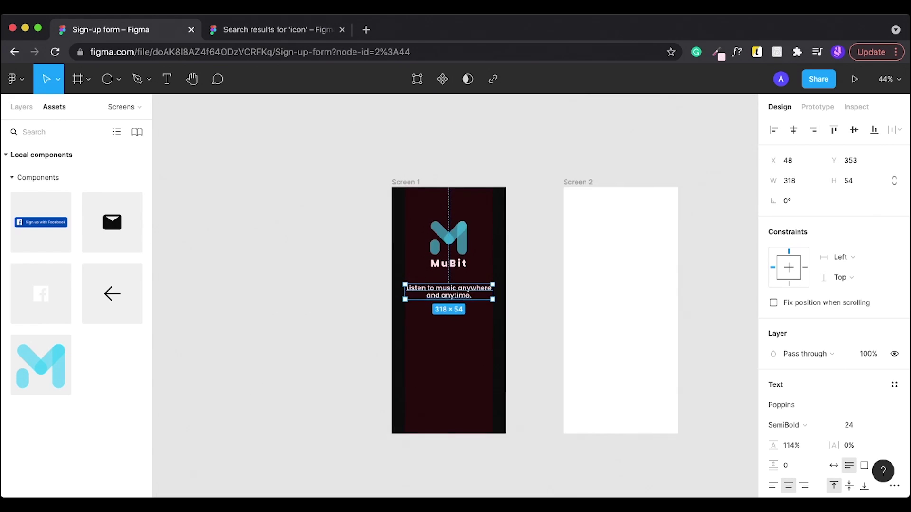
Draw a bar below the tagline with 8 corner radius and the Primary fill style
{"action": "key", "text": "r"}
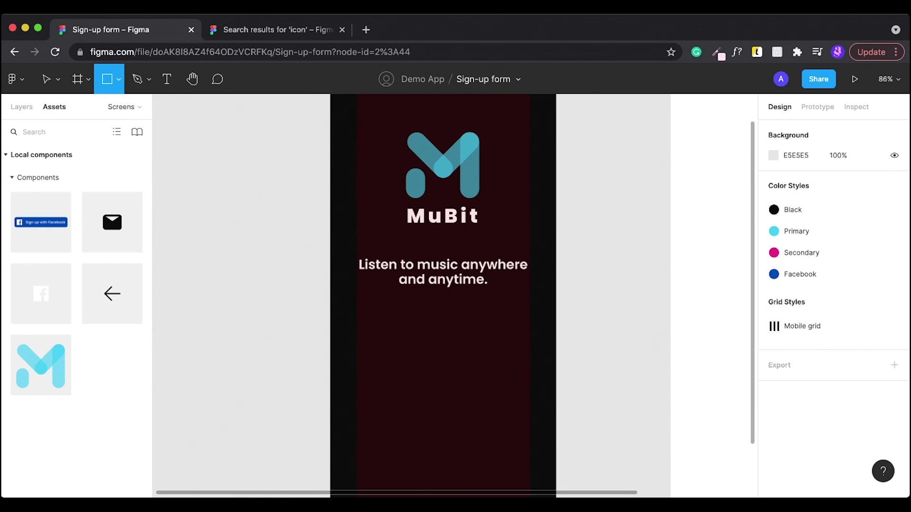
{"action": "left_click_drag", "start_coordinate": [400, 299], "coordinate": [488, 309]}
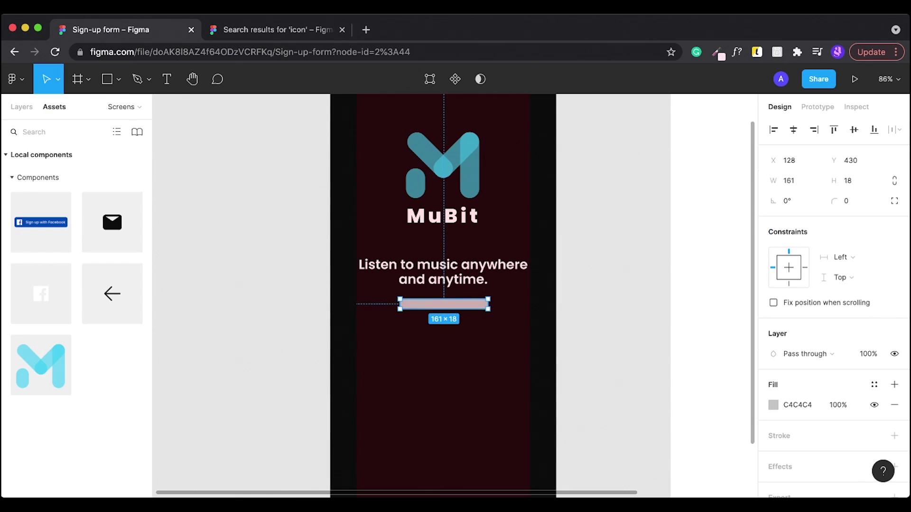
{"action": "left_click", "coordinate": [851, 201]}
{"action": "type", "text": "8"}
{"action": "left_click", "coordinate": [874, 385]}
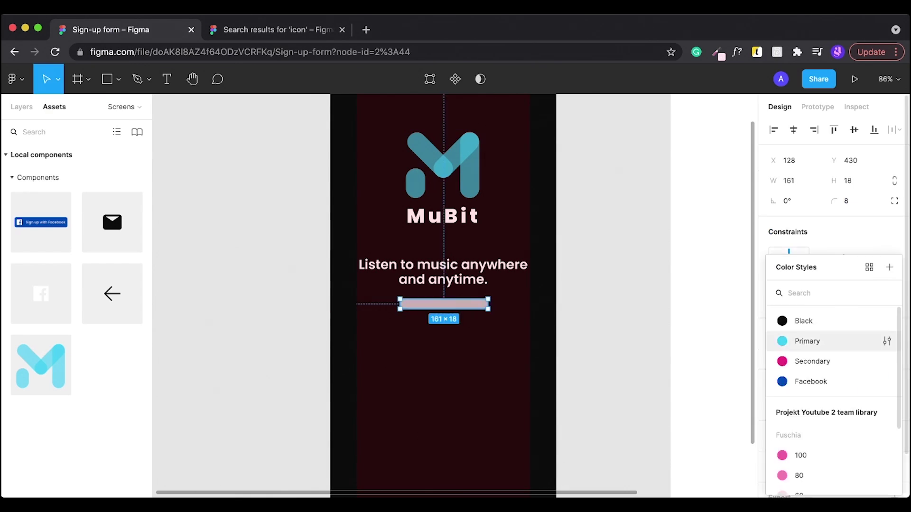
{"action": "left_click", "coordinate": [806, 340]}
Set the bar height to 10 and nudge it into place 24 below the tagline
{"action": "left_click", "coordinate": [848, 181]}
{"action": "type", "text": "10"}
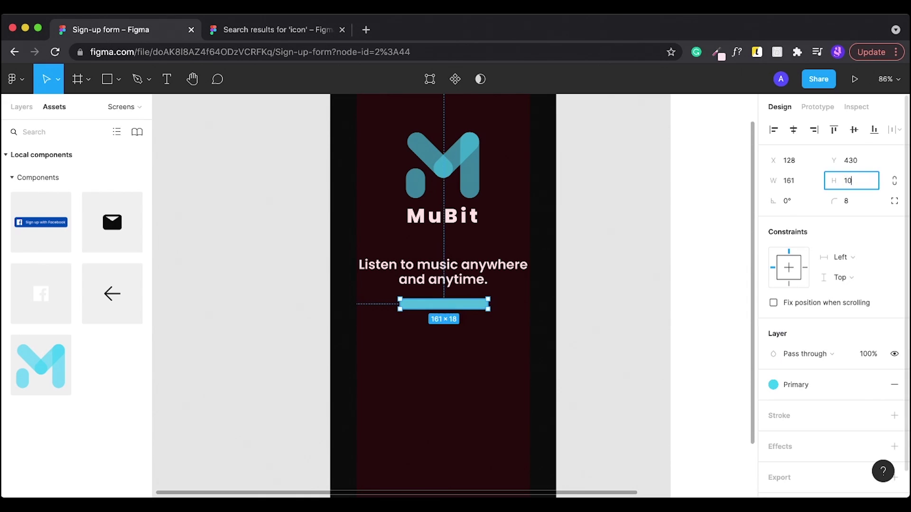
{"action": "key", "text": "Return"}
{"action": "scroll", "coordinate": [455, 301], "scroll_direction": "up", "scroll_amount": 5}
{"action": "key", "text": "Left"}
{"action": "key", "text": "Left"}
{"action": "key", "text": "Left"}
{"action": "key", "text": "Up"}
{"action": "key", "text": "Up"}
{"action": "key", "text": "Up"}
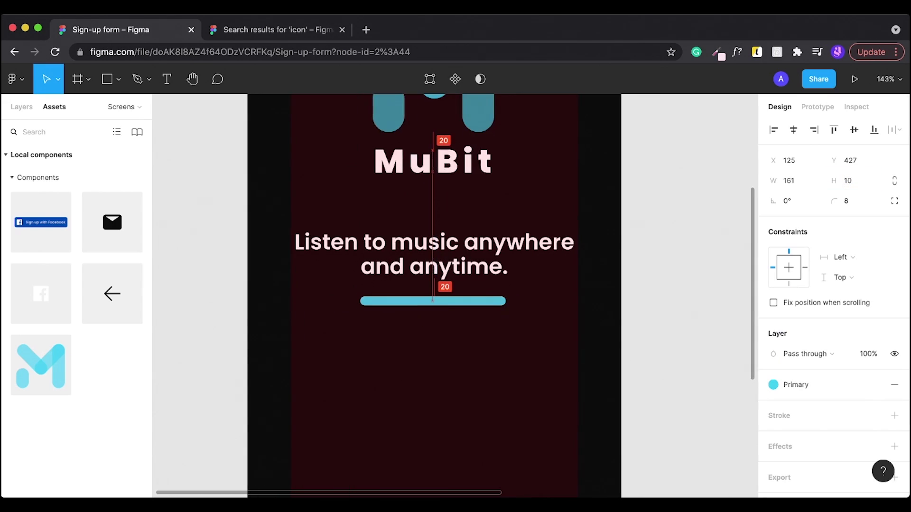
{"action": "key", "text": "Down"}
{"action": "key", "text": "Down"}
{"action": "key", "text": "Down"}
{"action": "key", "text": "Down"}
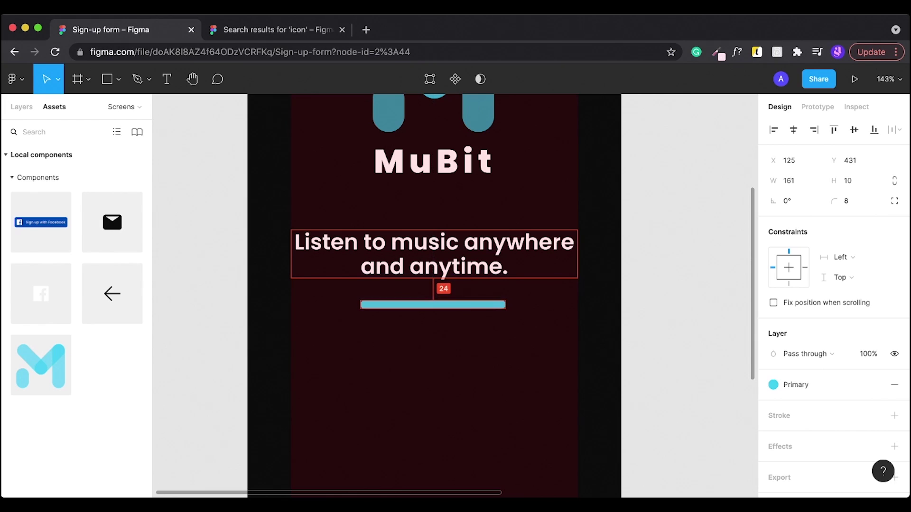
{"action": "key", "text": "Escape"}
{"action": "key", "text": "shift+1"}
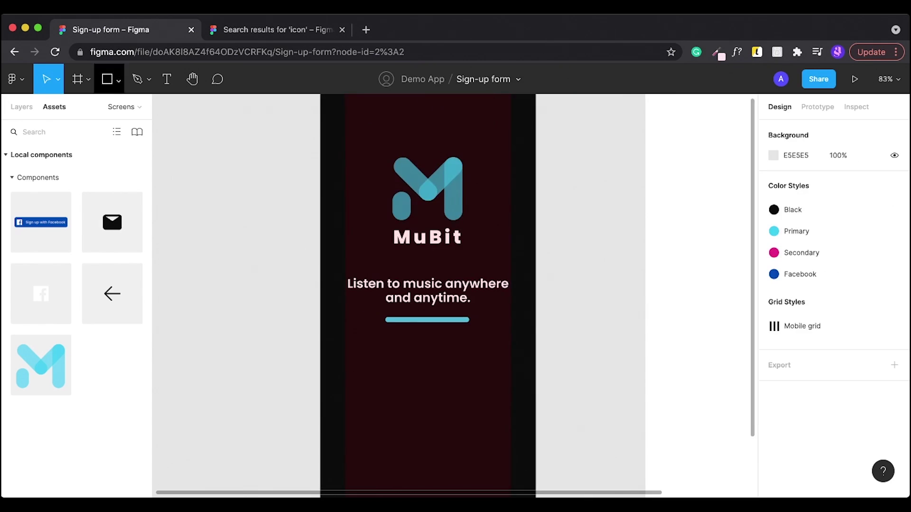
{"action": "key", "text": "t"}
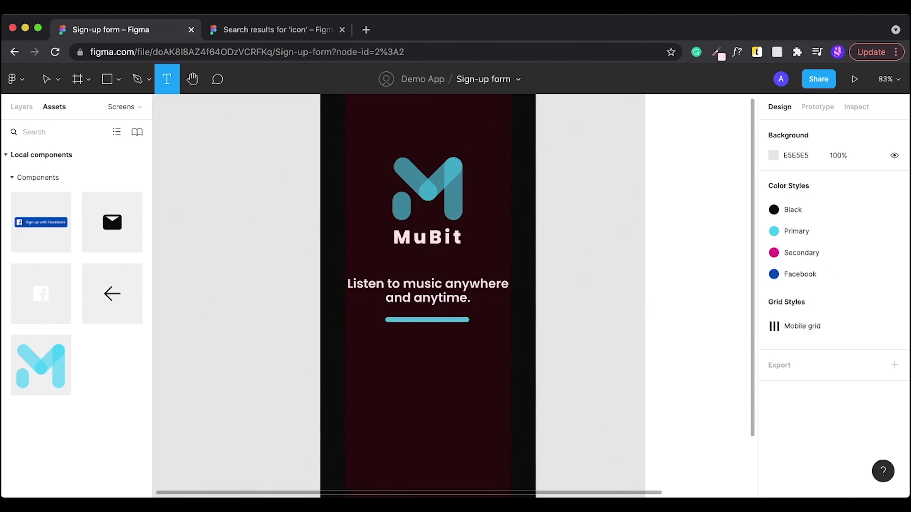
Add 'Browse over 50.000 songs and podcasts.' below the bar in Poppins Regular 14
{"action": "left_click_drag", "start_coordinate": [345, 340], "coordinate": [511, 363]}
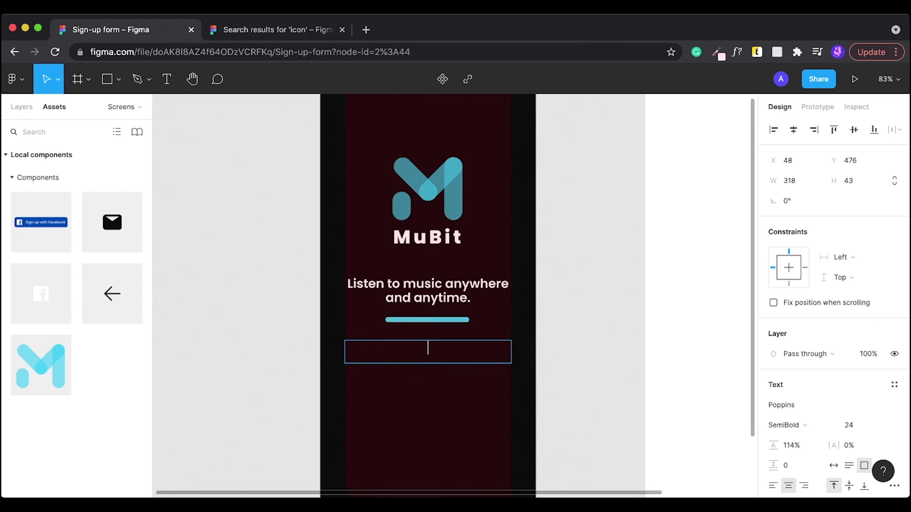
{"action": "left_click", "coordinate": [859, 425]}
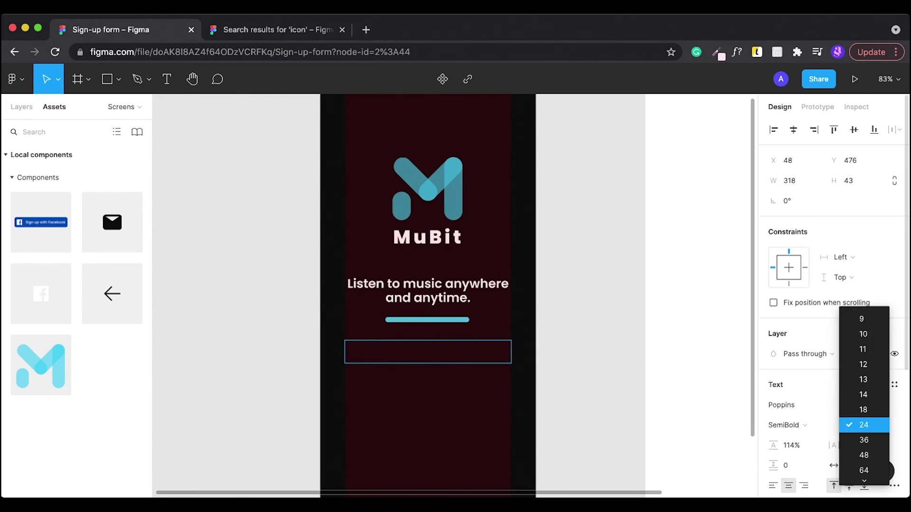
{"action": "left_click", "coordinate": [863, 394]}
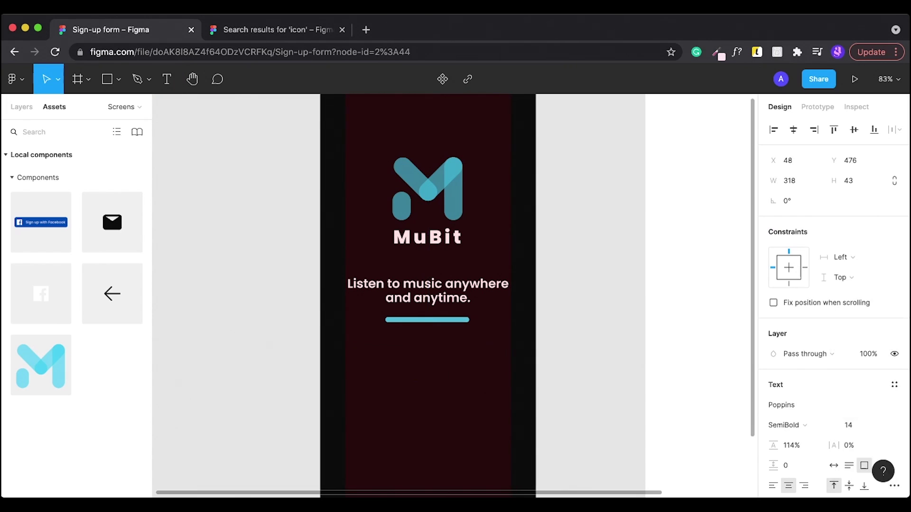
{"action": "type", "text": "Browse"}
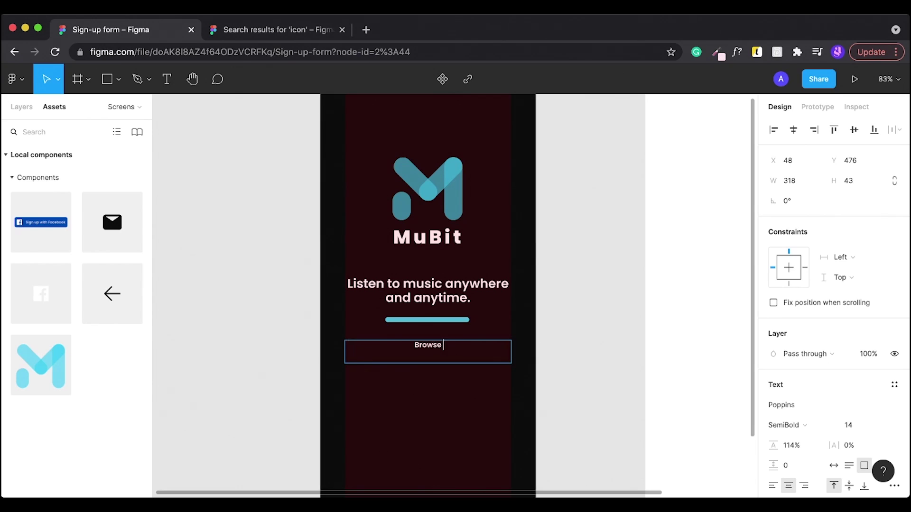
{"action": "type", "text": " over 50."}
{"action": "type", "text": "000 songs"}
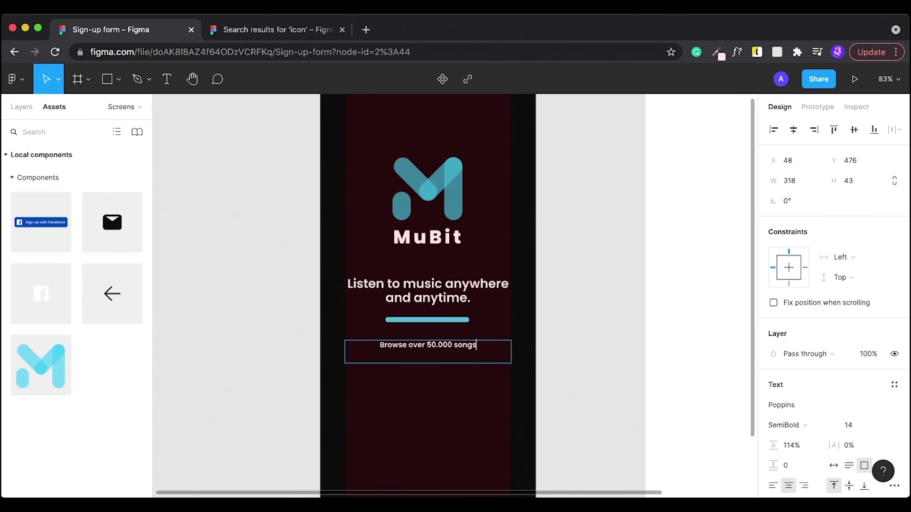
{"action": "type", "text": "."}
{"action": "left_click", "coordinate": [784, 425]}
{"action": "left_click", "coordinate": [792, 394]}
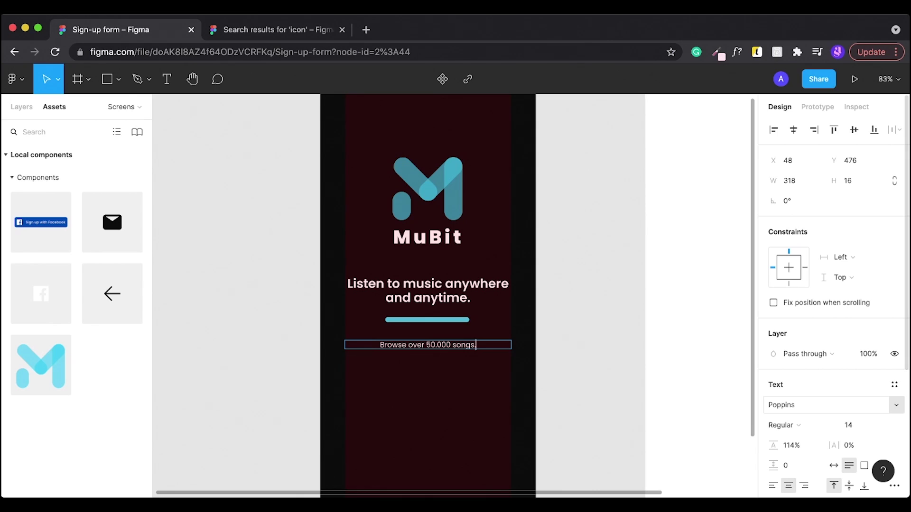
{"action": "type", "text": "and p"}
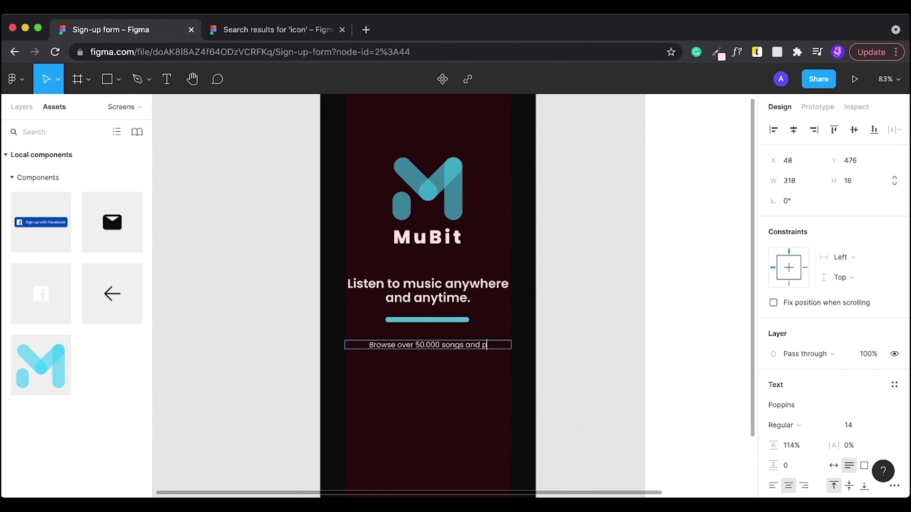
{"action": "type", "text": "odcasts."}
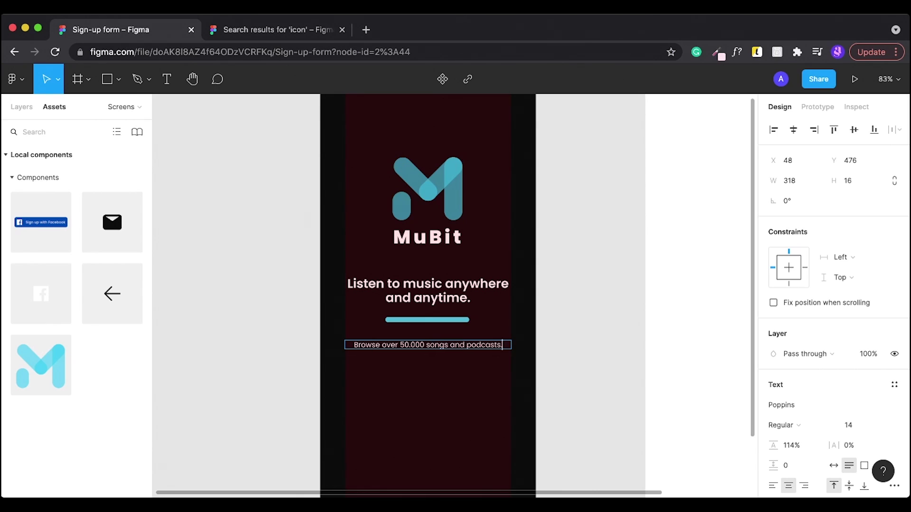
{"action": "key", "text": "Escape"}
{"action": "key", "text": "Escape"}
{"action": "key", "text": "shift+1"}
Save the headline's text formatting as a new text style named Title 1
{"action": "scroll", "coordinate": [519, 350], "scroll_direction": "up", "scroll_amount": 3}
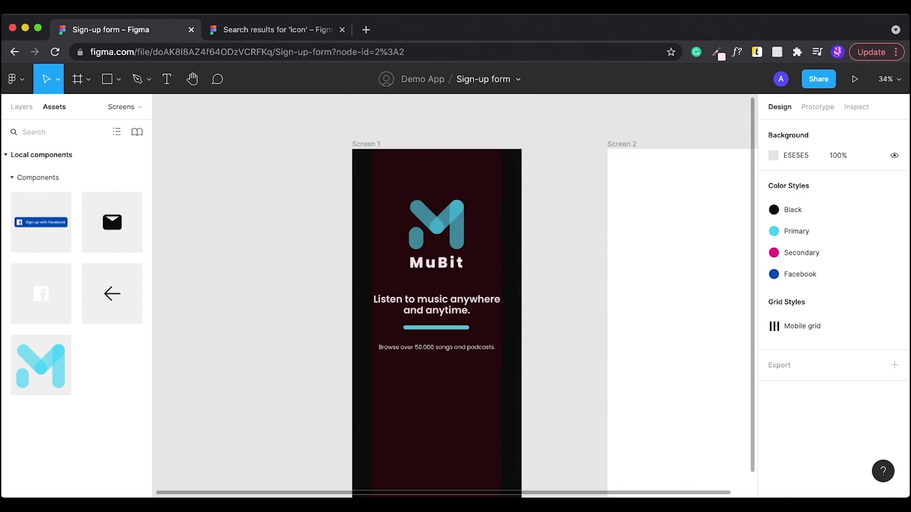
{"action": "scroll", "coordinate": [517, 348], "scroll_direction": "up", "scroll_amount": 2}
{"action": "left_click", "coordinate": [422, 297]}
{"action": "left_click", "coordinate": [894, 384]}
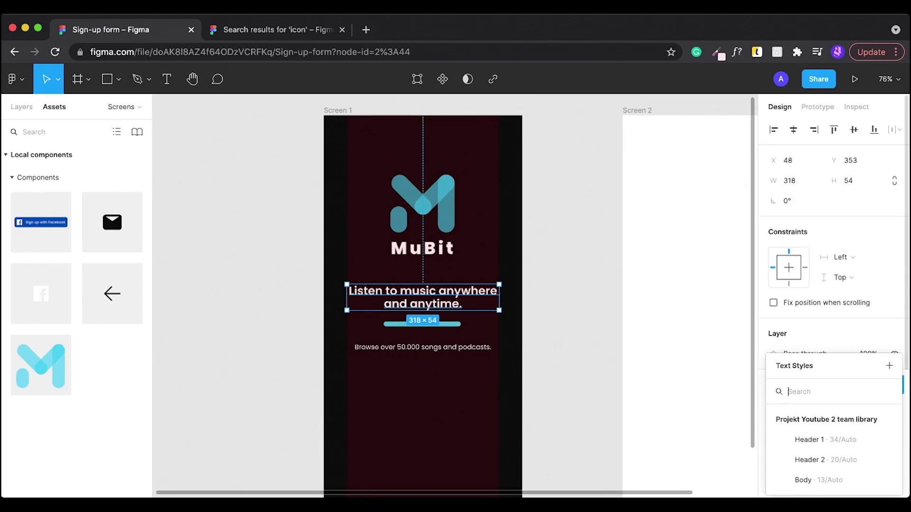
{"action": "left_click", "coordinate": [889, 365]}
{"action": "type", "text": "Title 1"}
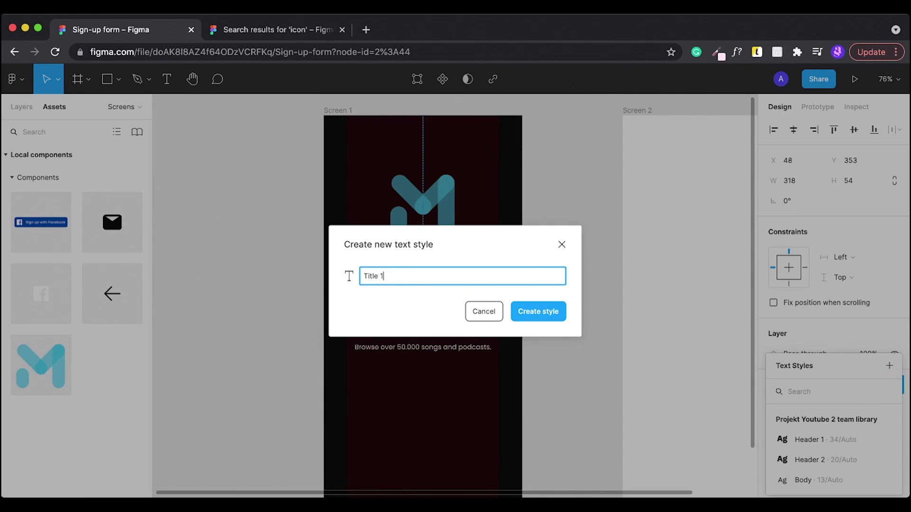
{"action": "key", "text": "Return"}
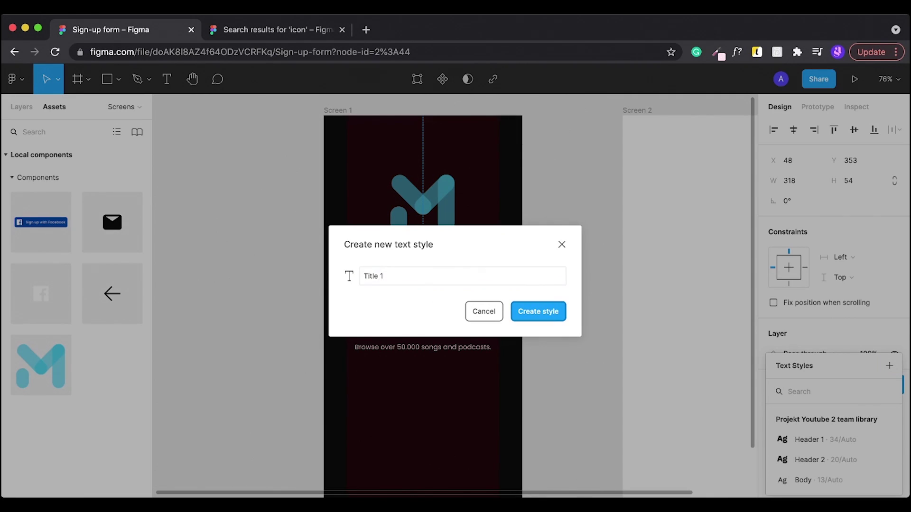
Save the subtitle's text formatting as a new text style named Subtitle
{"action": "left_click", "coordinate": [422, 346]}
{"action": "left_click", "coordinate": [894, 382]}
{"action": "left_click", "coordinate": [889, 335]}
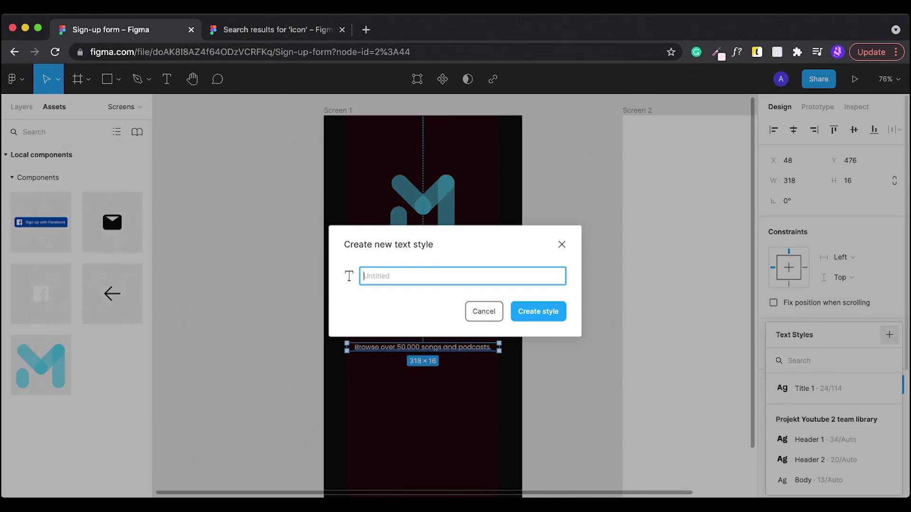
{"action": "type", "text": "s"}
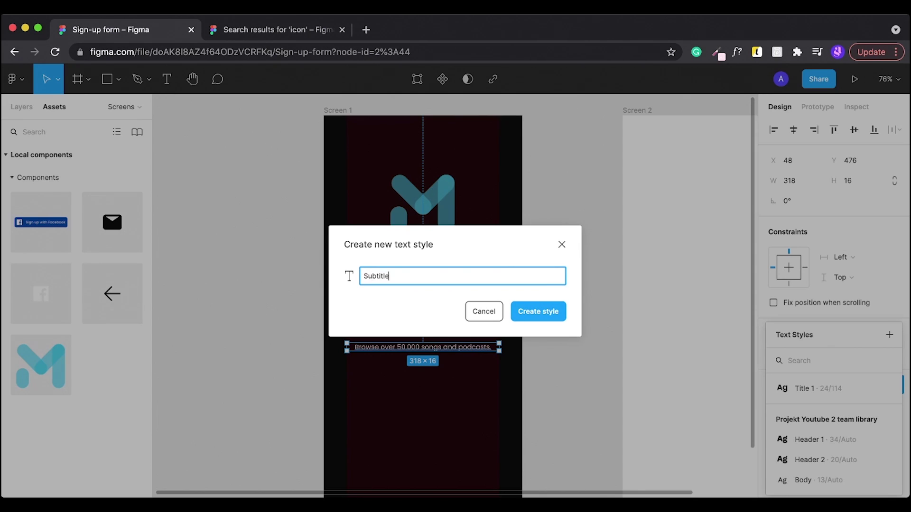
{"action": "key", "text": "Return"}
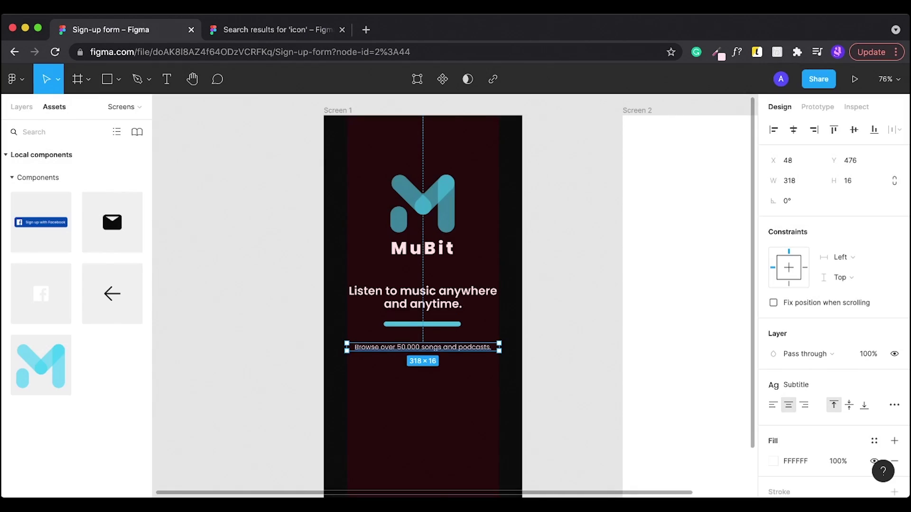
{"action": "scroll", "coordinate": [417, 326], "scroll_direction": "up", "scroll_amount": 5}
Nudge the subtitle up closer to the blue bar and check the spacing
{"action": "key", "text": "Up"}
{"action": "key", "text": "Up"}
{"action": "key", "text": "Up"}
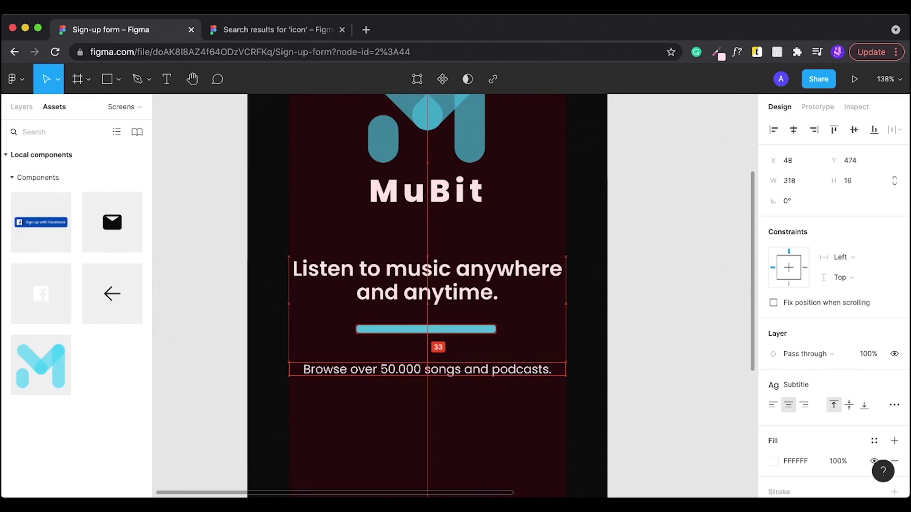
{"action": "key", "text": "Up"}
{"action": "key", "text": "Up"}
{"action": "key", "text": "Up"}
{"action": "key", "text": "Up"}
{"action": "key", "text": "Up"}
{"action": "left_click", "coordinate": [426, 329]}
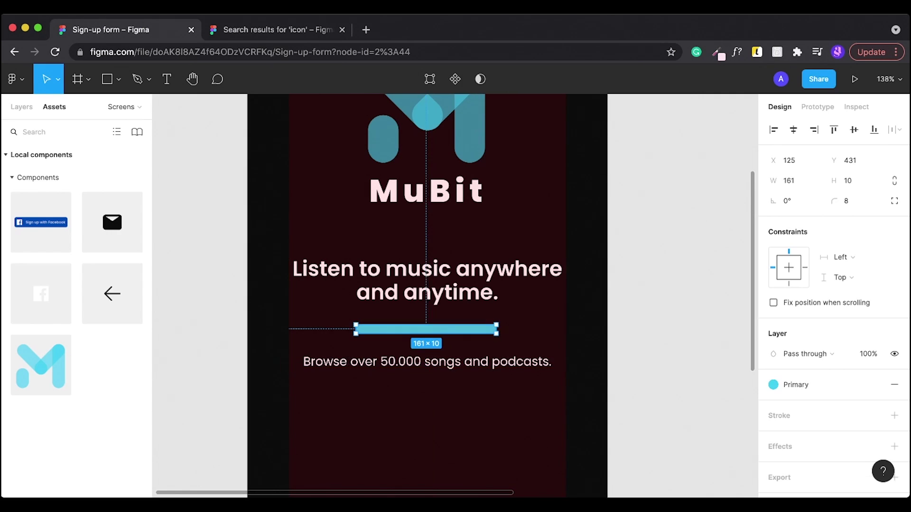
{"action": "key", "text": "Escape"}
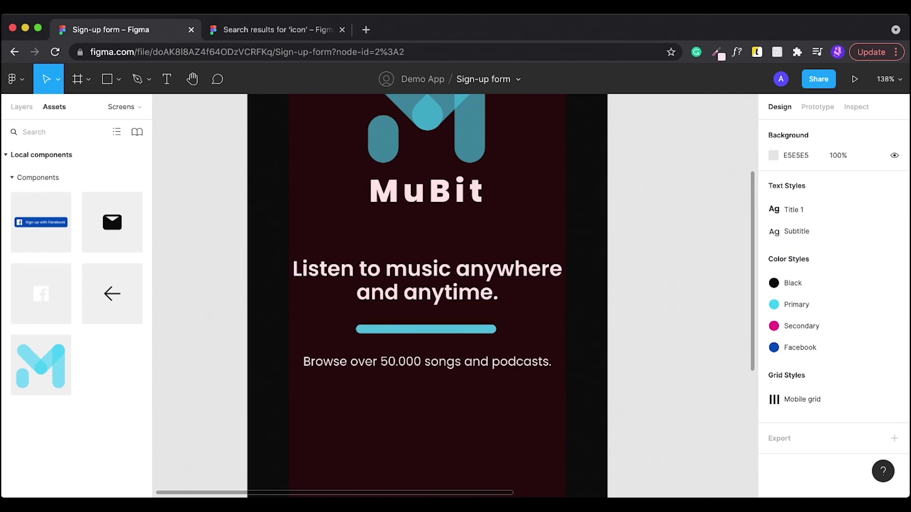
{"action": "scroll", "coordinate": [426, 351], "scroll_direction": "down", "scroll_amount": 5}
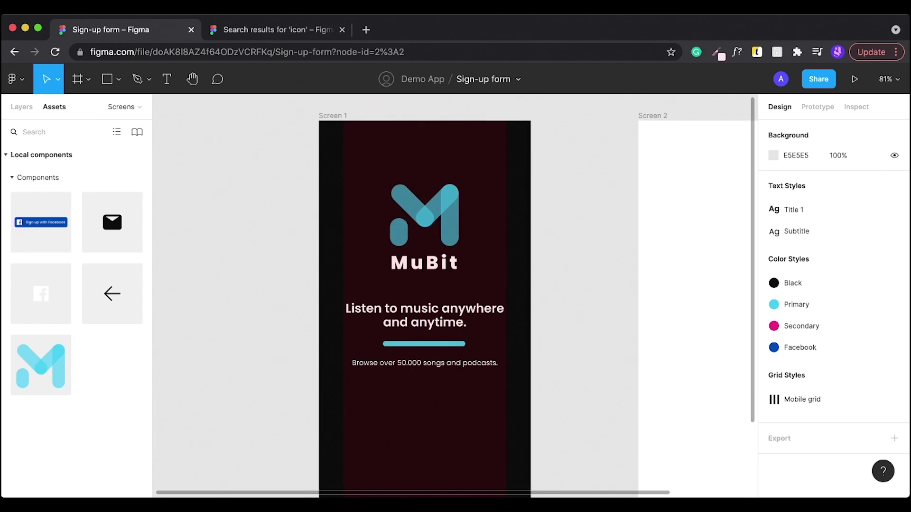
Wrap headline, bar and subtitle in a centre-aligned auto-layout stack with 24 spacing
{"action": "key", "text": "shift+a"}
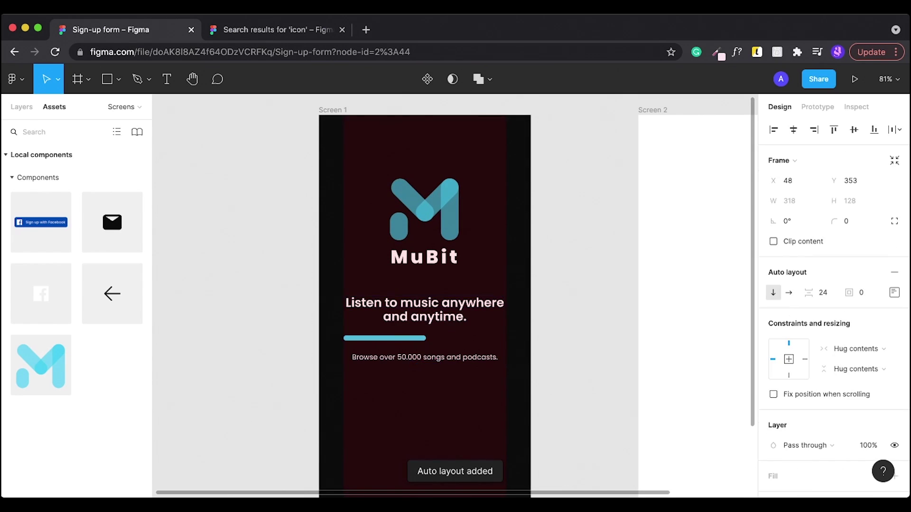
{"action": "left_click", "coordinate": [894, 292]}
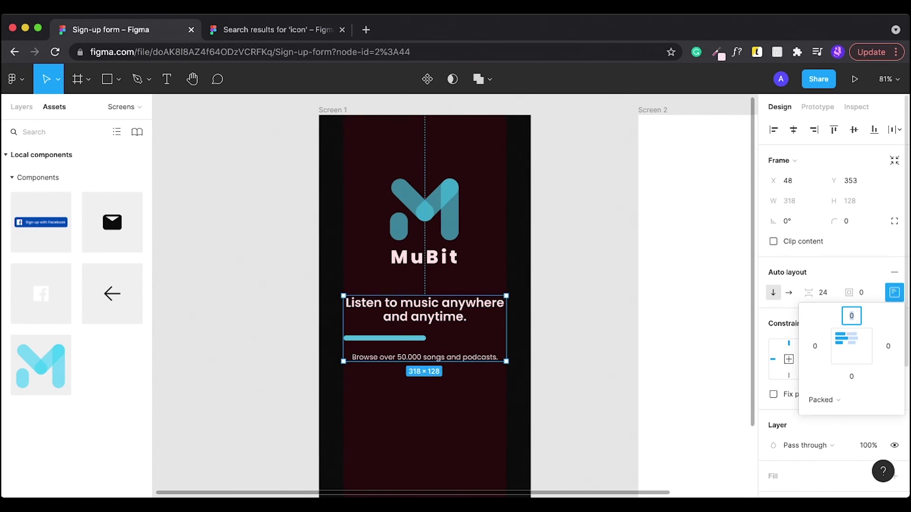
{"action": "left_click", "coordinate": [851, 347]}
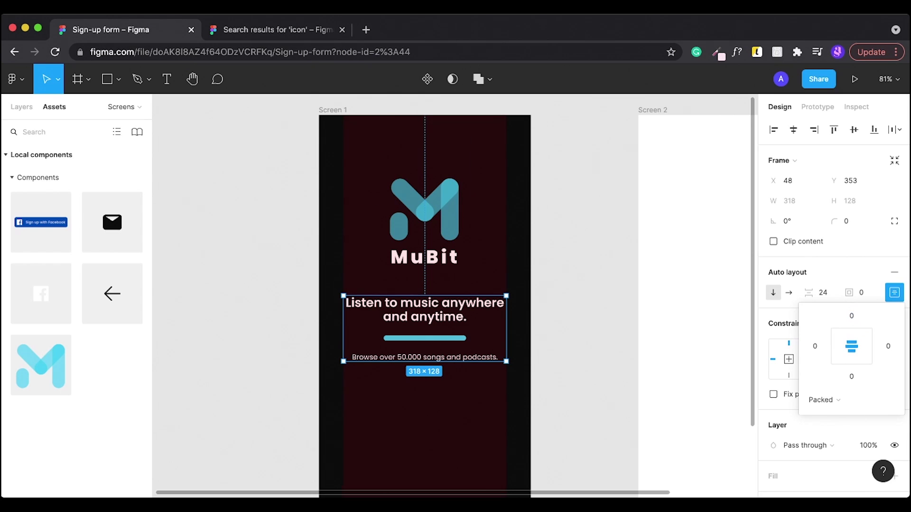
{"action": "scroll", "coordinate": [437, 329], "scroll_direction": "up", "scroll_amount": 5}
Shorten the cyan bar to 84 px wide, centred, then view all of Screen 1
{"action": "left_click", "coordinate": [413, 345]}
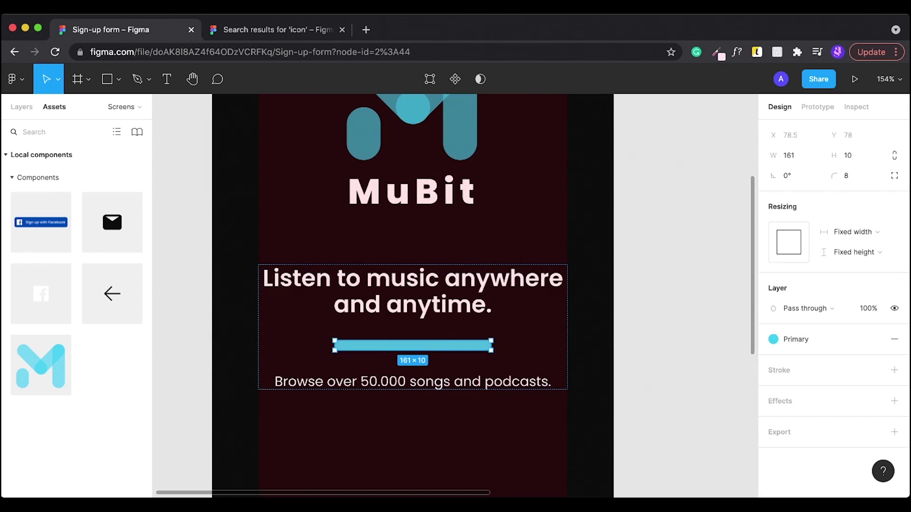
{"action": "left_click_drag", "start_coordinate": [490, 345], "coordinate": [454, 345]}
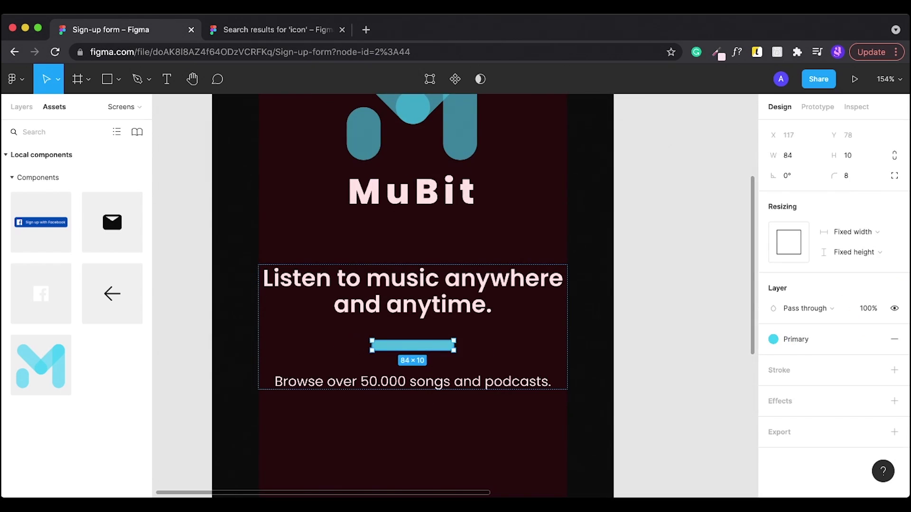
{"action": "key", "text": "Escape"}
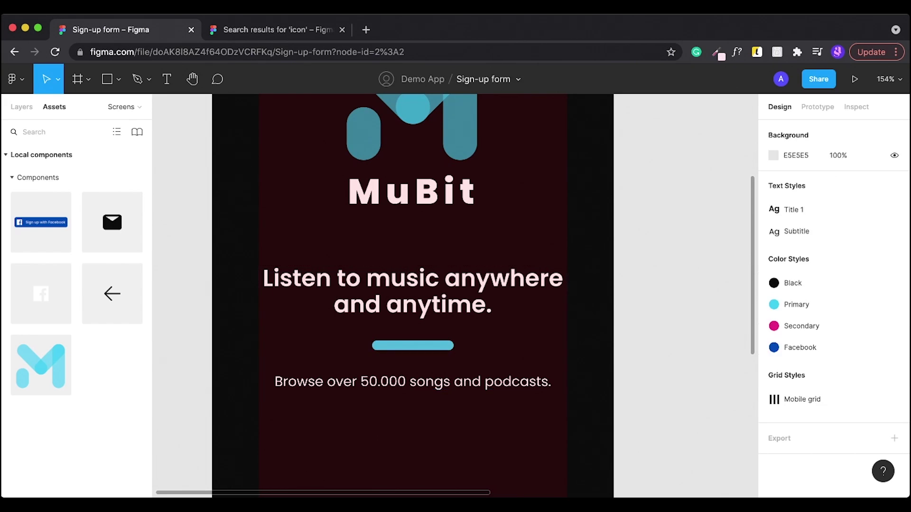
{"action": "key", "text": "shift+1"}
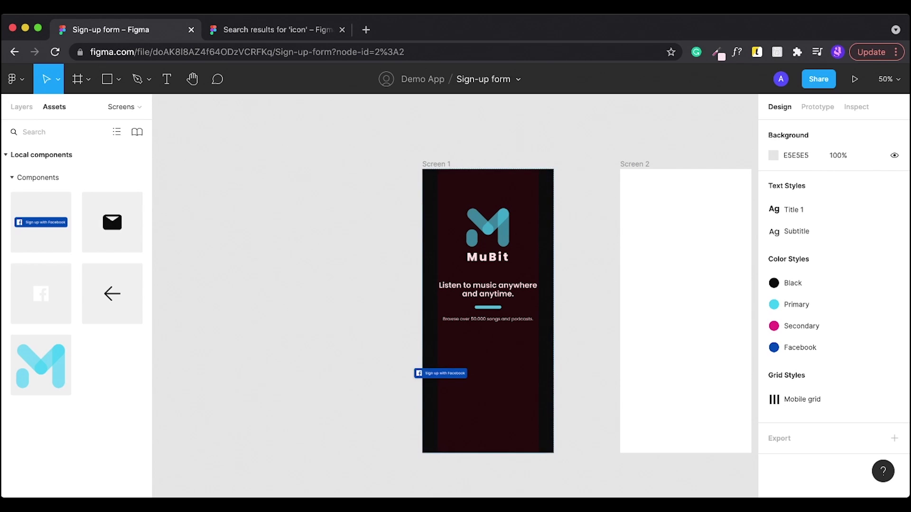
Place the Sign up with Facebook button below the subtitle, widened to 318 × 44 at X 48, Y 558
{"action": "left_click_drag", "start_coordinate": [41, 222], "coordinate": [478, 351]}
{"action": "scroll", "coordinate": [599, 409], "scroll_direction": "up", "scroll_amount": 3}
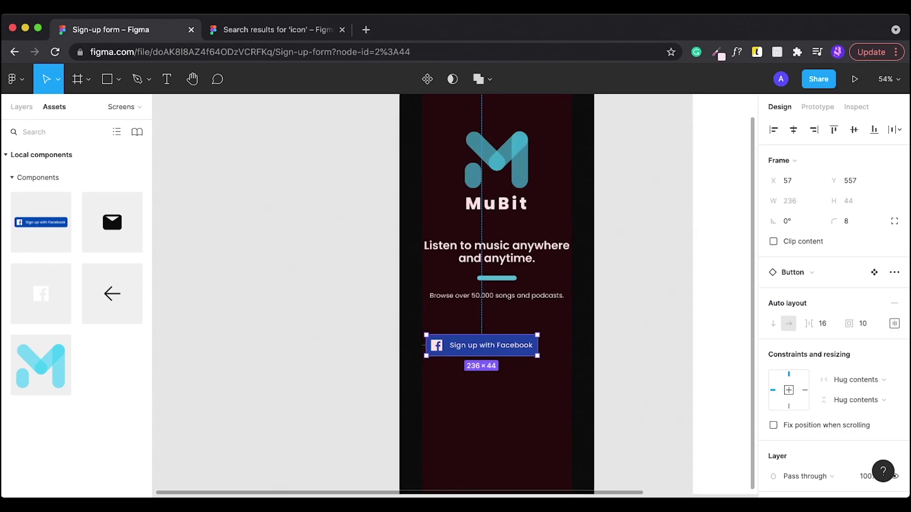
{"action": "left_click_drag", "start_coordinate": [484, 327], "coordinate": [519, 327]}
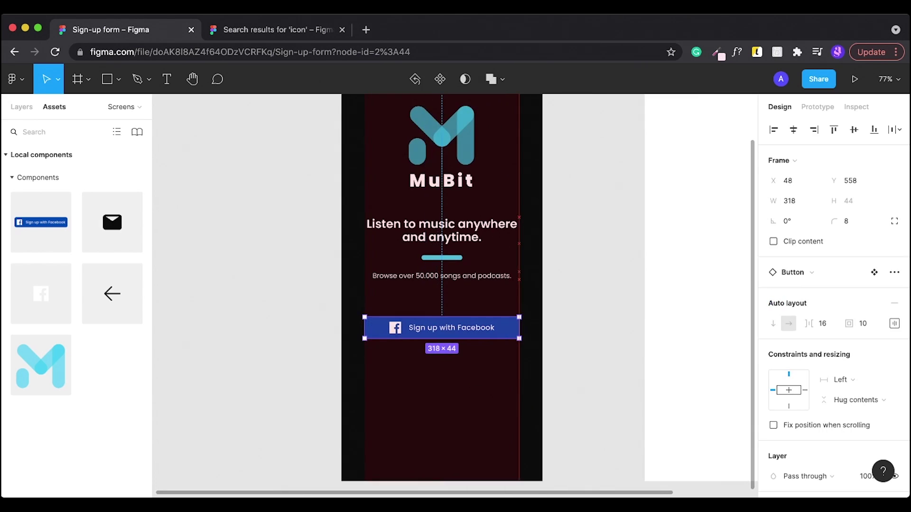
{"action": "key", "text": "Escape"}
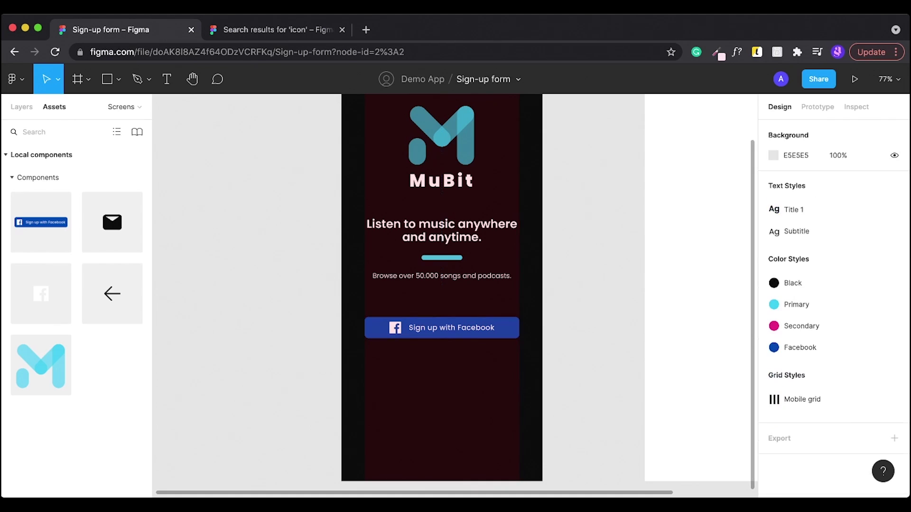
{"action": "left_click", "coordinate": [442, 327]}
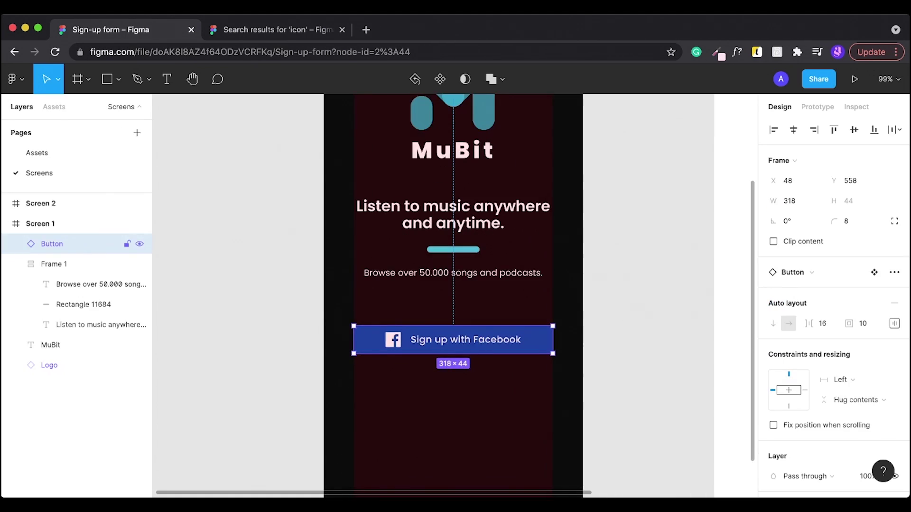
Duplicate the Facebook button below itself and relabel the copy 'Sign up with Email'
{"action": "key", "text": "ctrl+d"}
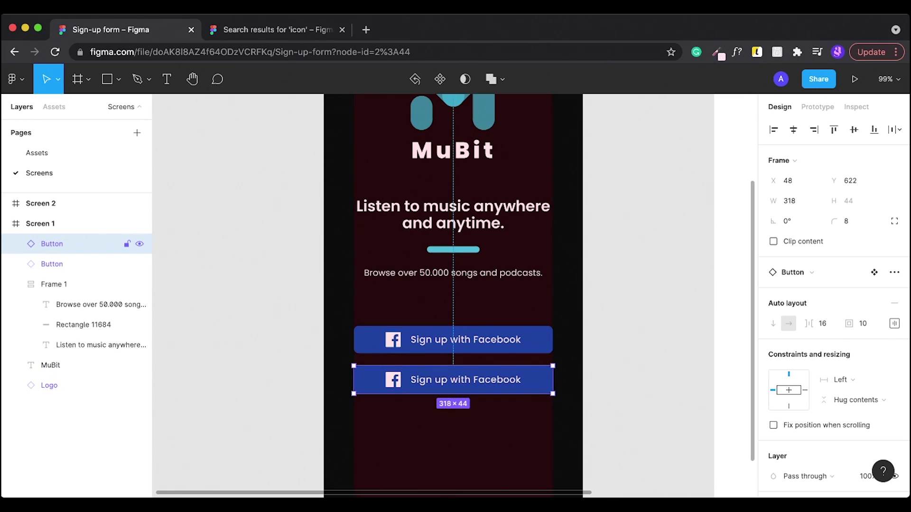
{"action": "scroll", "coordinate": [453, 380], "scroll_direction": "up", "scroll_amount": 2}
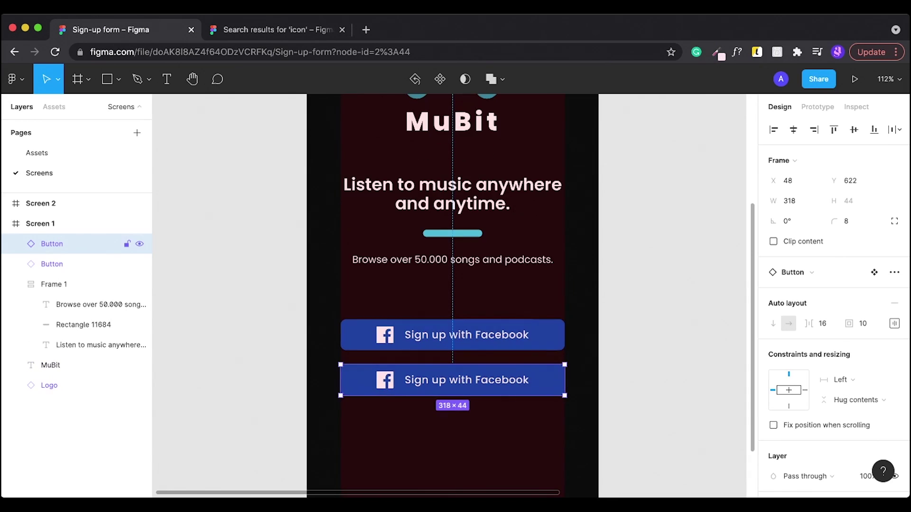
{"action": "double_click", "coordinate": [481, 379]}
{"action": "left_click", "coordinate": [480, 380]}
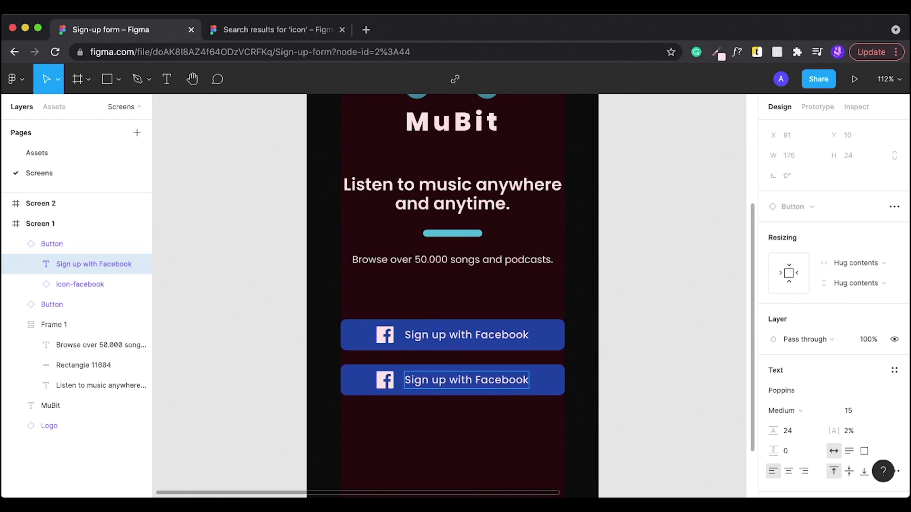
{"action": "key", "text": "alt+shift+Left"}
{"action": "type", "text": "Email"}
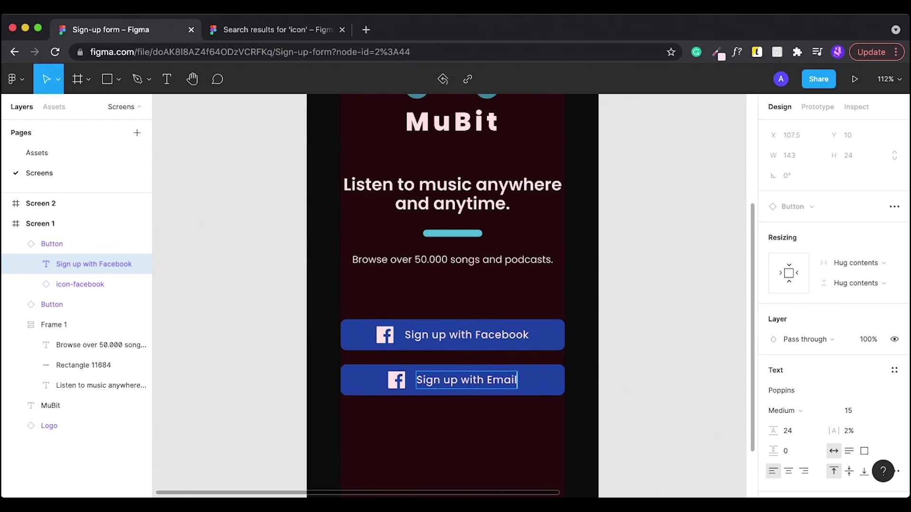
{"action": "key", "text": "Escape"}
{"action": "key", "text": "Escape"}
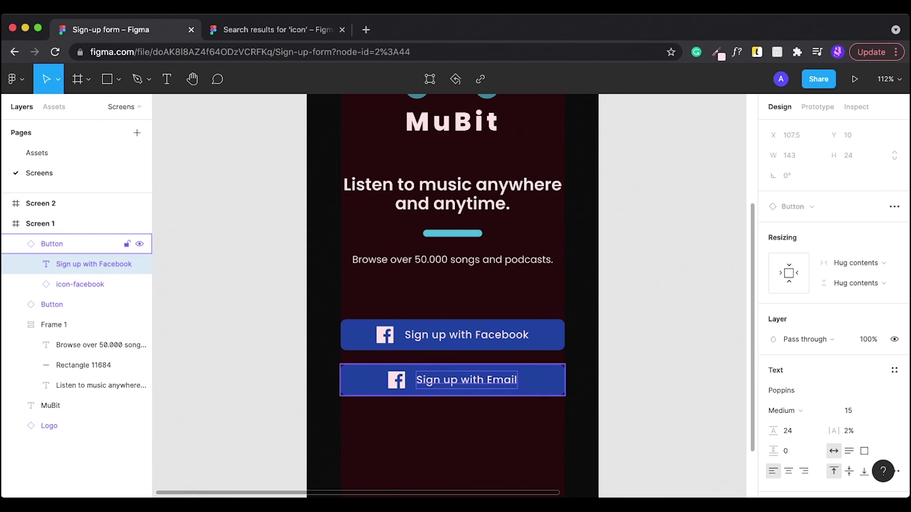
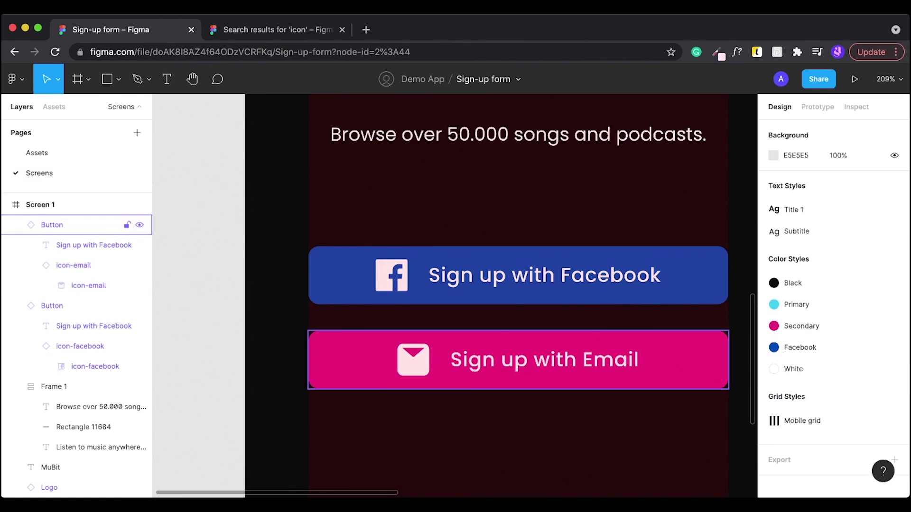
Try making the email icon fill the pink button's width, then undo it
{"action": "left_click", "coordinate": [76, 225]}
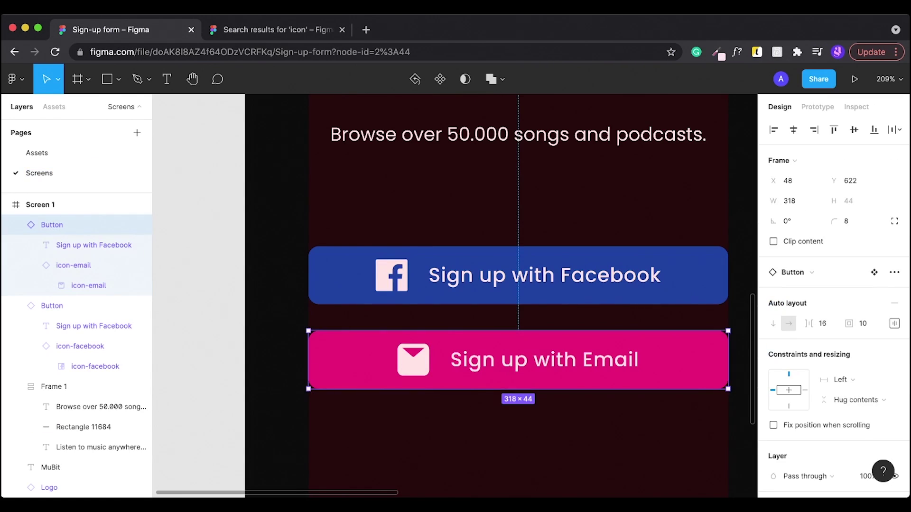
{"action": "left_click", "coordinate": [894, 272]}
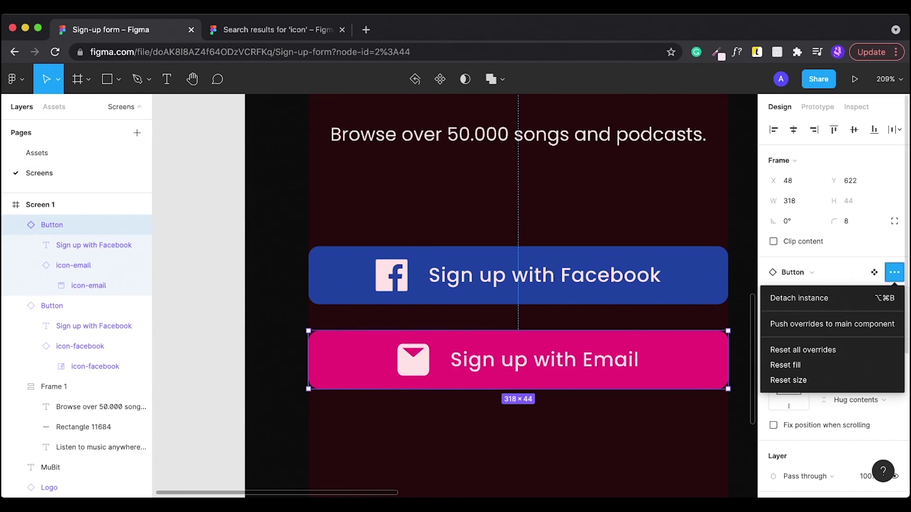
{"action": "left_click", "coordinate": [894, 272]}
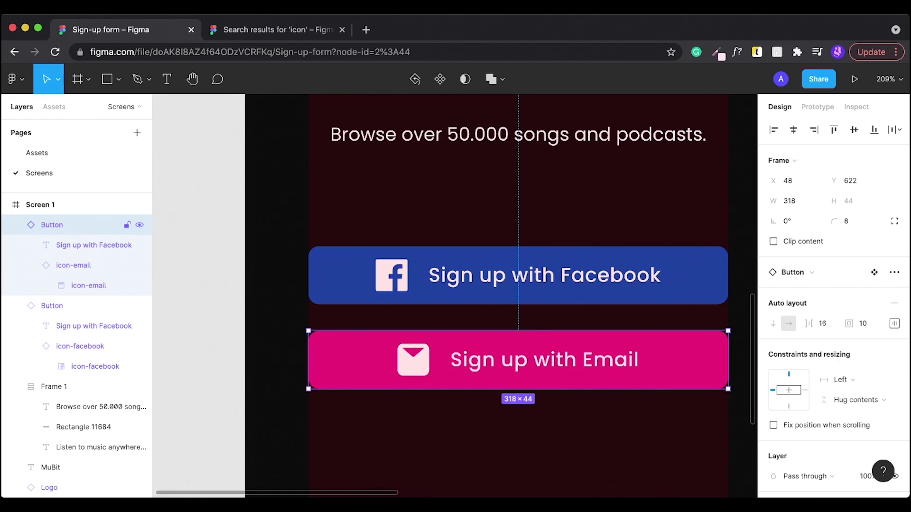
{"action": "left_click", "coordinate": [76, 265]}
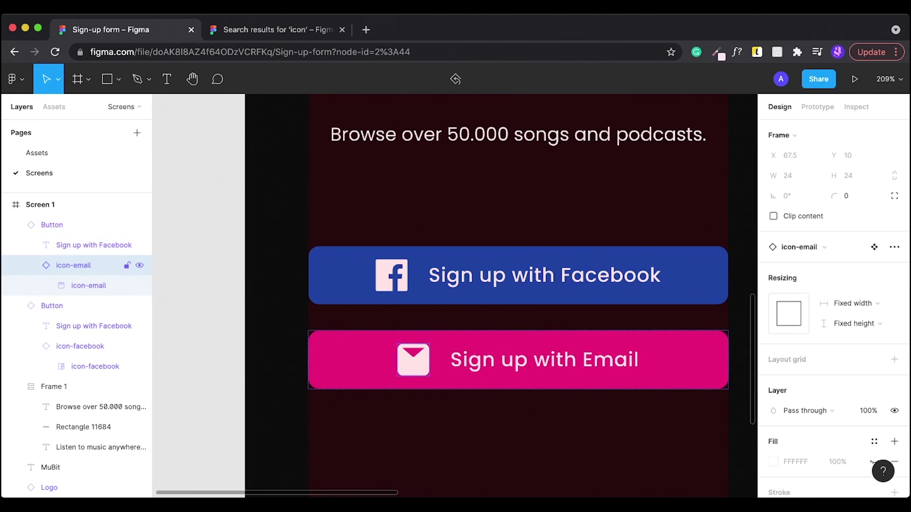
{"action": "left_click", "coordinate": [852, 303]}
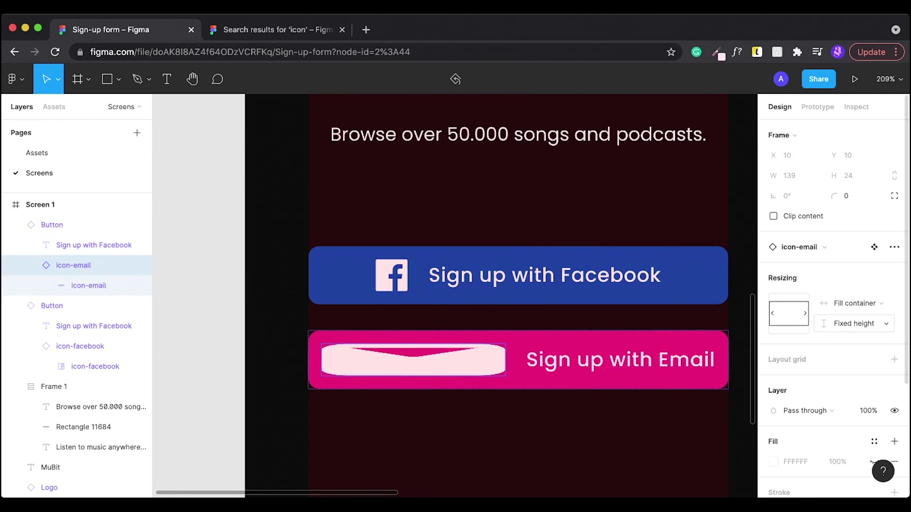
{"action": "key", "text": "ctrl+z"}
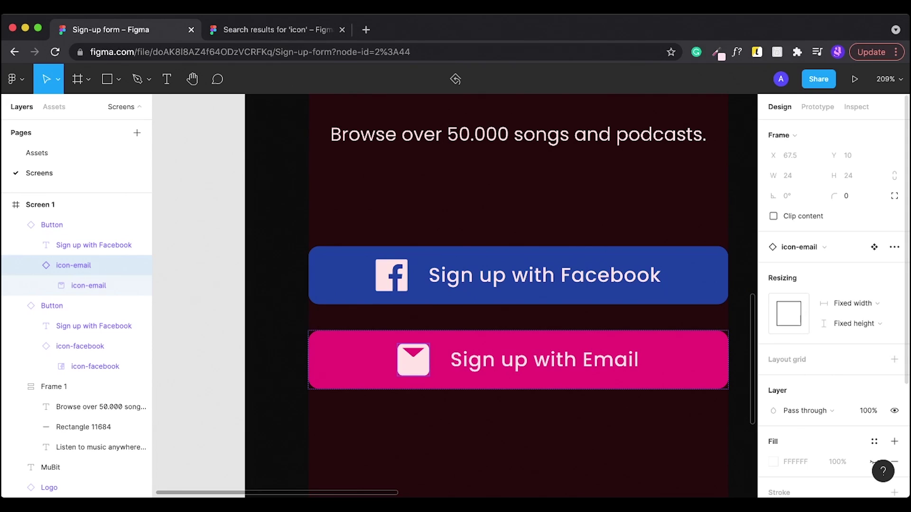
Keep the email icon at a fixed height and go to the Assets page
{"action": "left_click", "coordinate": [854, 324]}
{"action": "left_click", "coordinate": [849, 301]}
{"action": "scroll", "coordinate": [834, 294], "scroll_direction": "down", "scroll_amount": 3}
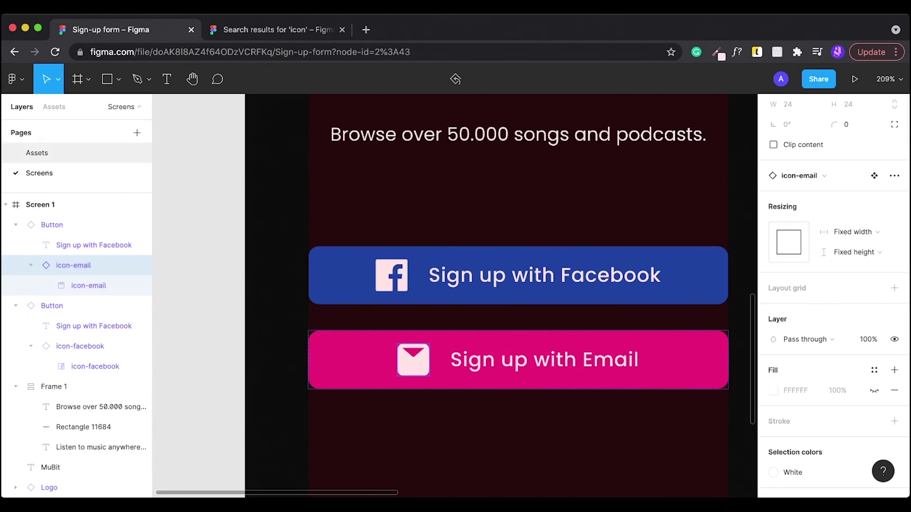
{"action": "left_click", "coordinate": [37, 153]}
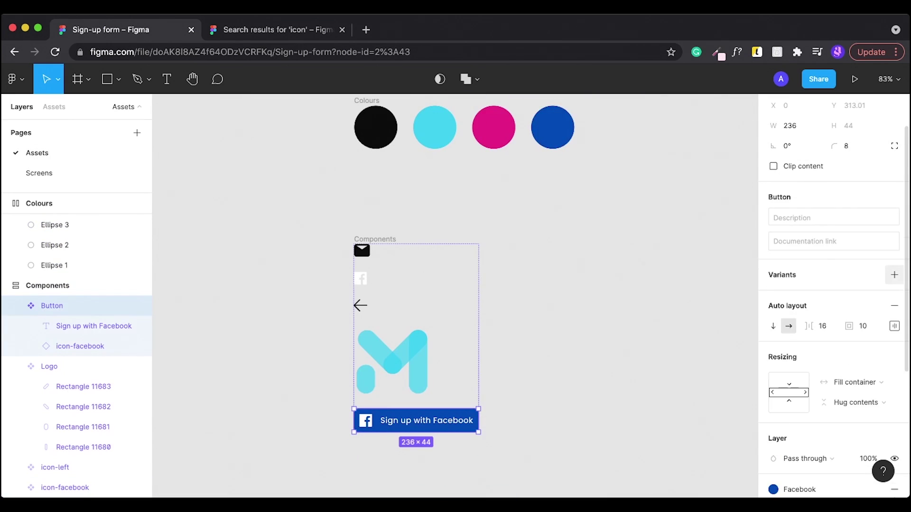
Add a new Button component variant named Email
{"action": "left_click", "coordinate": [894, 275]}
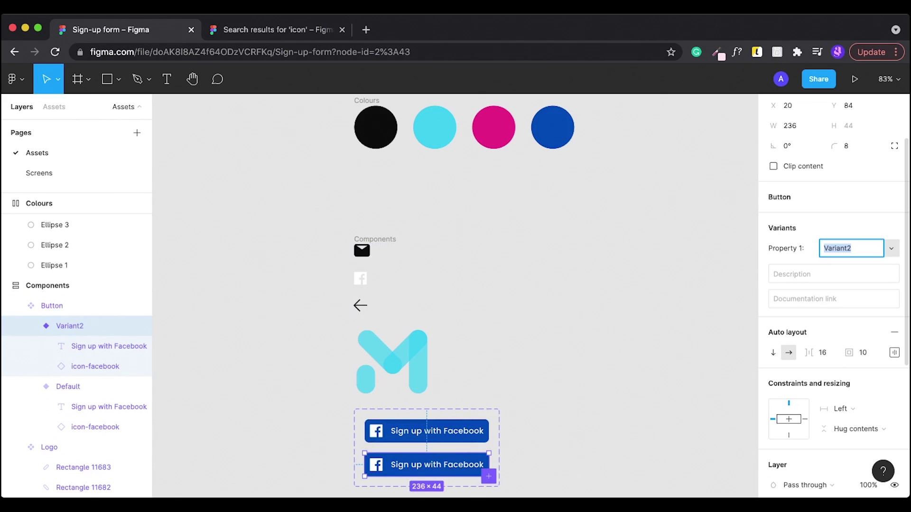
{"action": "type", "text": "Email"}
{"action": "key", "text": "Return"}
{"action": "scroll", "coordinate": [389, 489], "scroll_direction": "up", "scroll_amount": 5}
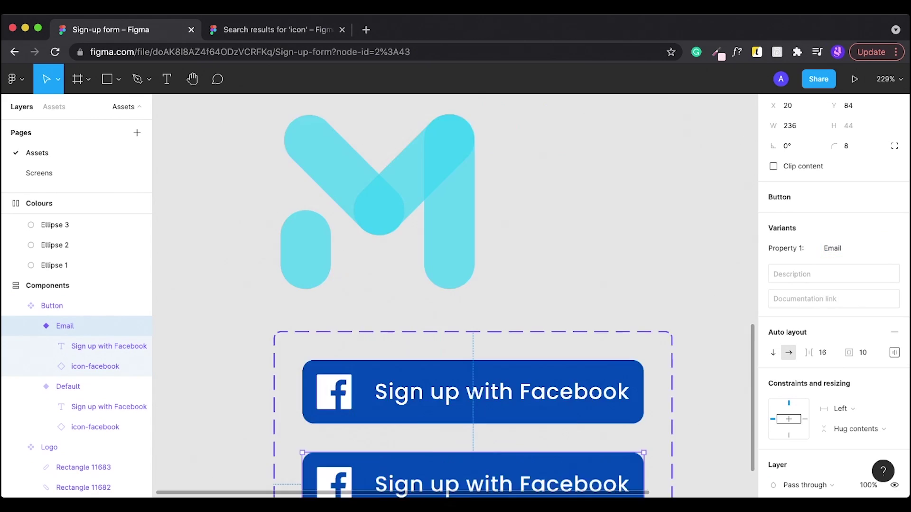
Swap the Email variant's Facebook icon for icon-email and colour it White
{"action": "left_click", "coordinate": [354, 422], "text": "super"}
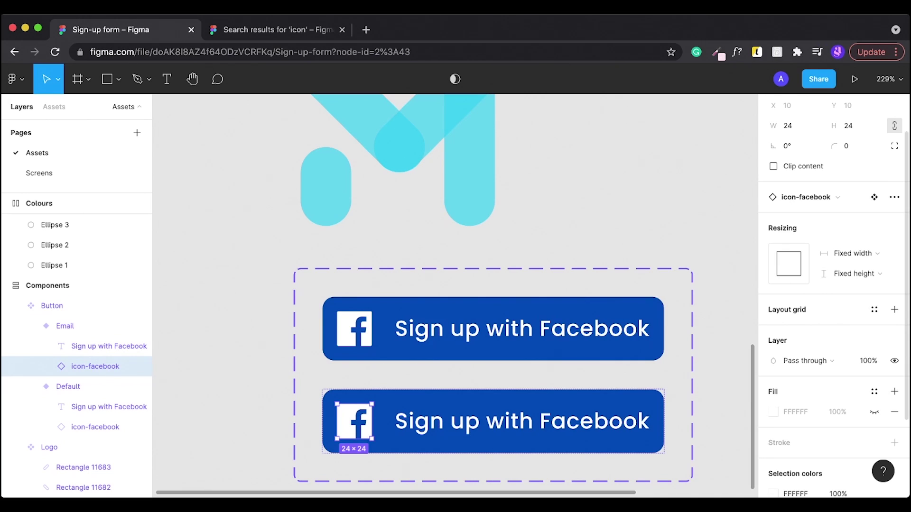
{"action": "scroll", "coordinate": [835, 285], "scroll_direction": "up", "scroll_amount": 1}
{"action": "left_click", "coordinate": [857, 206]}
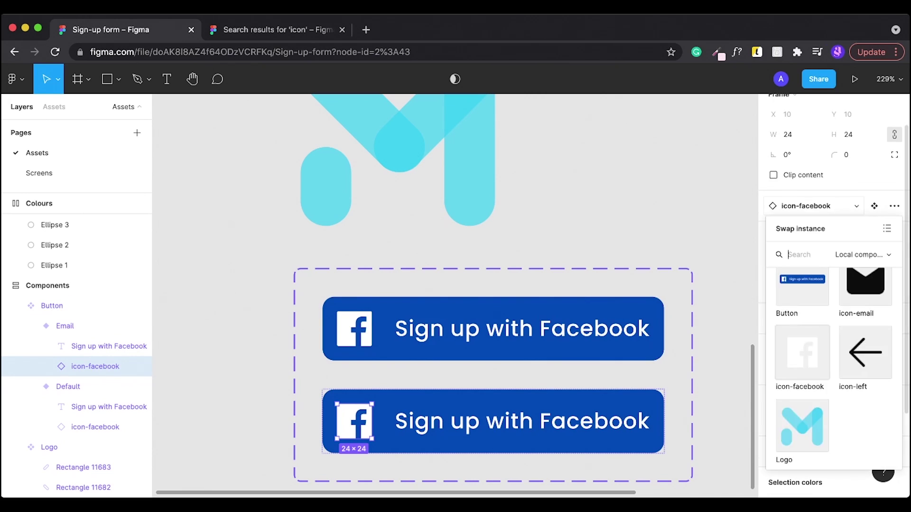
{"action": "left_click", "coordinate": [858, 285]}
{"action": "scroll", "coordinate": [835, 389], "scroll_direction": "down", "scroll_amount": 3}
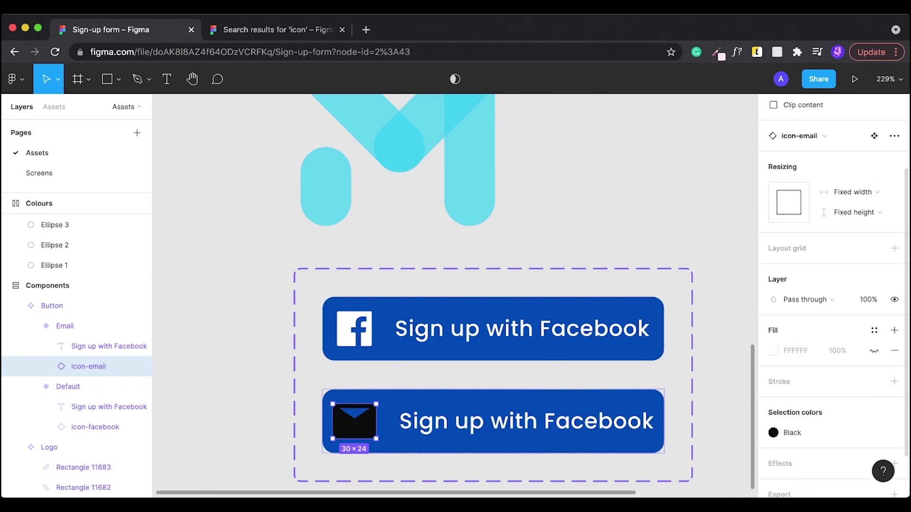
{"action": "left_click", "coordinate": [894, 388]}
{"action": "left_click", "coordinate": [659, 394]}
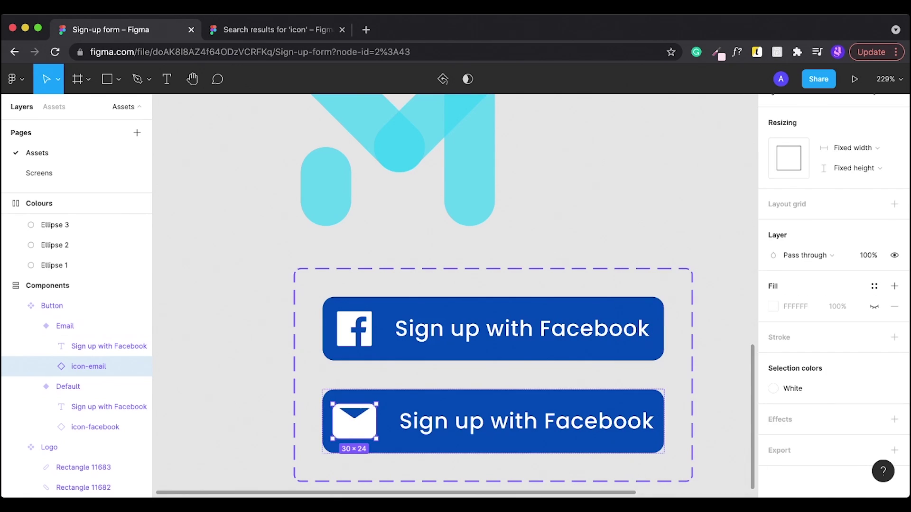
{"action": "key", "text": "Escape"}
On the Screens page, set the pink button instance to the Email variant
{"action": "left_click", "coordinate": [39, 172]}
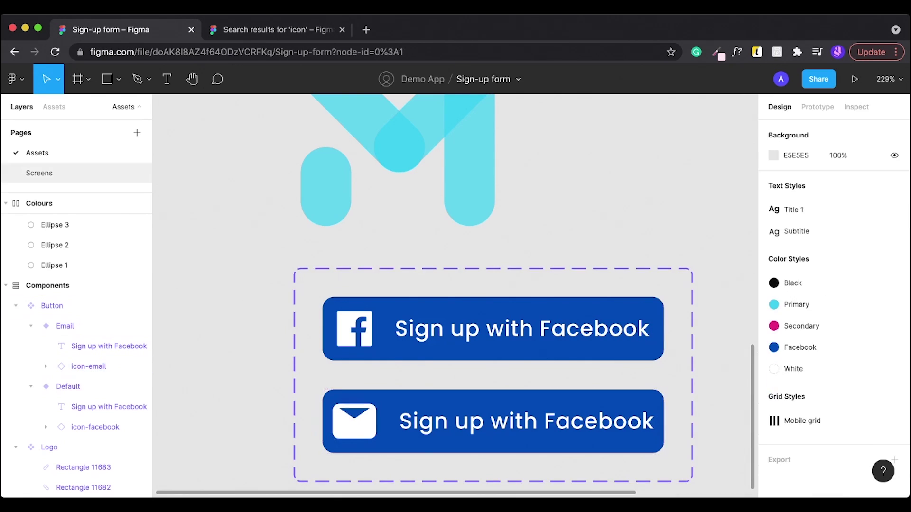
{"action": "left_click", "coordinate": [94, 245]}
{"action": "left_click", "coordinate": [52, 224]}
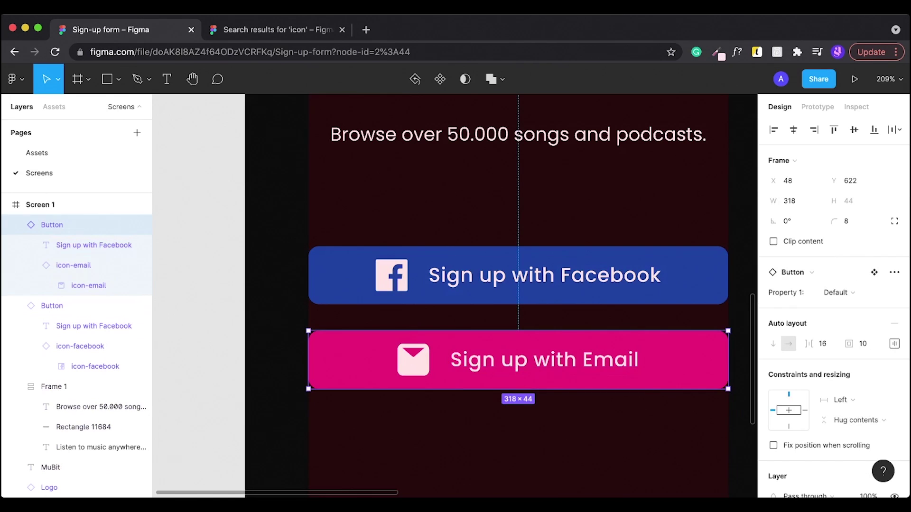
{"action": "left_click", "coordinate": [849, 292]}
{"action": "left_click", "coordinate": [848, 308]}
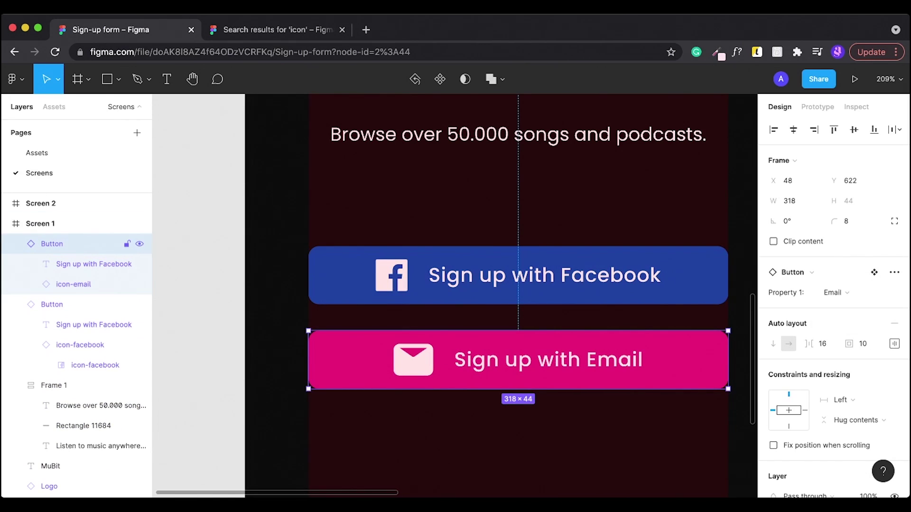
{"action": "scroll", "coordinate": [323, 407], "scroll_direction": "down", "scroll_amount": 3}
{"action": "scroll", "coordinate": [460, 294], "scroll_direction": "down", "scroll_amount": 3}
{"action": "key", "text": "Escape"}
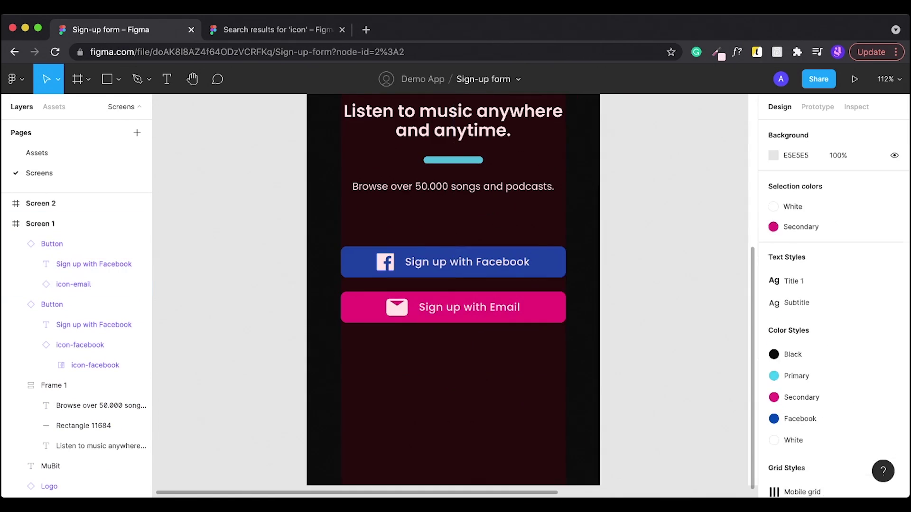
{"action": "scroll", "coordinate": [461, 294], "scroll_direction": "up", "scroll_amount": 1}
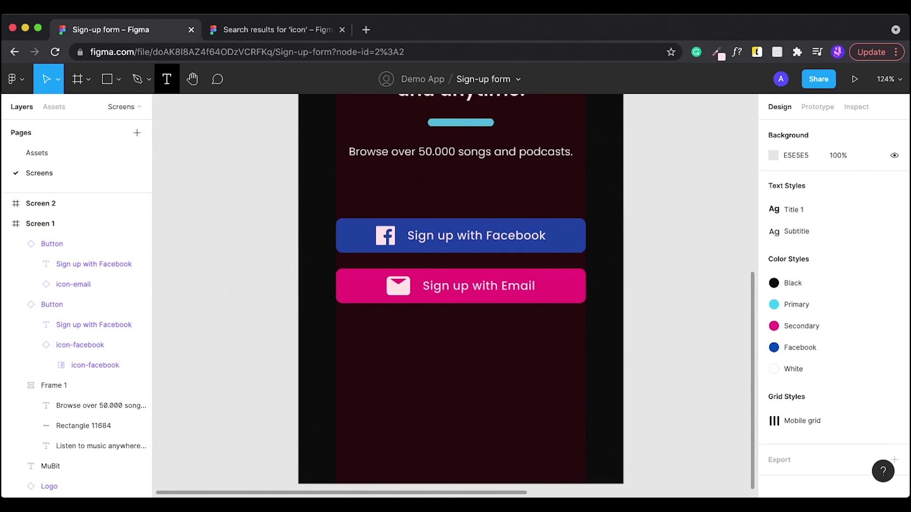
Add a centred 'Already have an account? Login in' text with 'Login in' in Primary cyan
{"action": "key", "text": "t"}
{"action": "left_click_drag", "start_coordinate": [335, 343], "coordinate": [587, 377]}
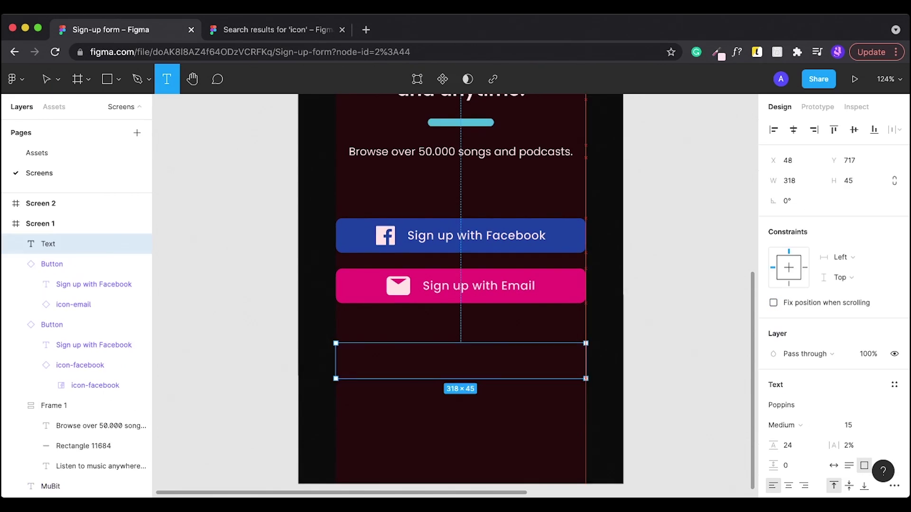
{"action": "type", "text": "Already have an a"}
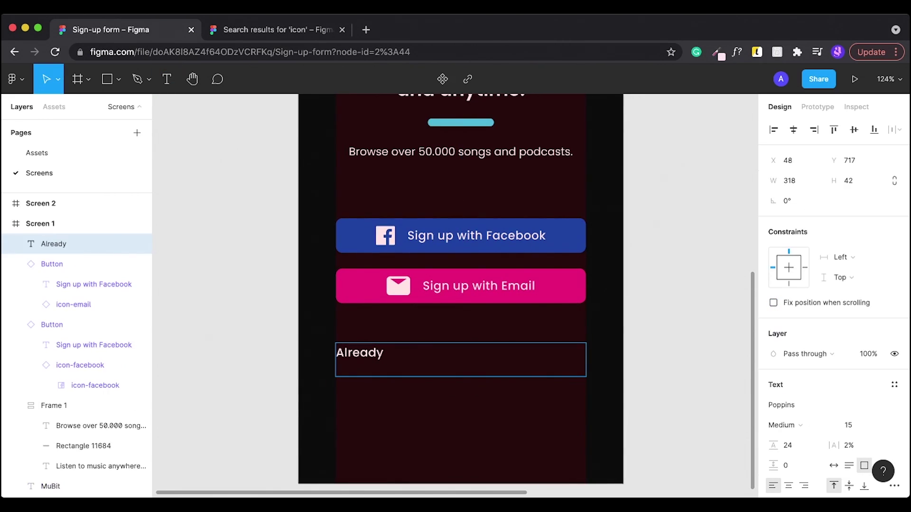
{"action": "type", "text": "ccount?"}
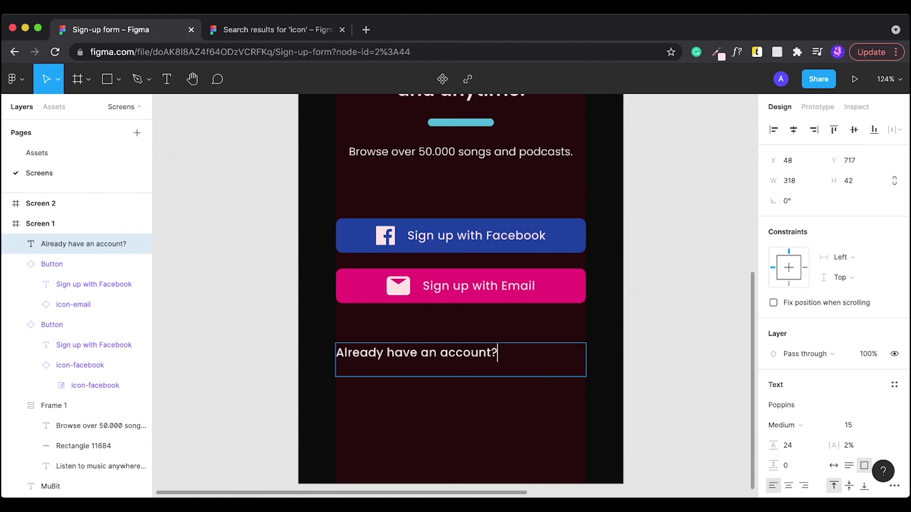
{"action": "type", "text": " Login in"}
{"action": "key", "text": "alt+shift+Left"}
{"action": "key", "text": "alt+shift+Left"}
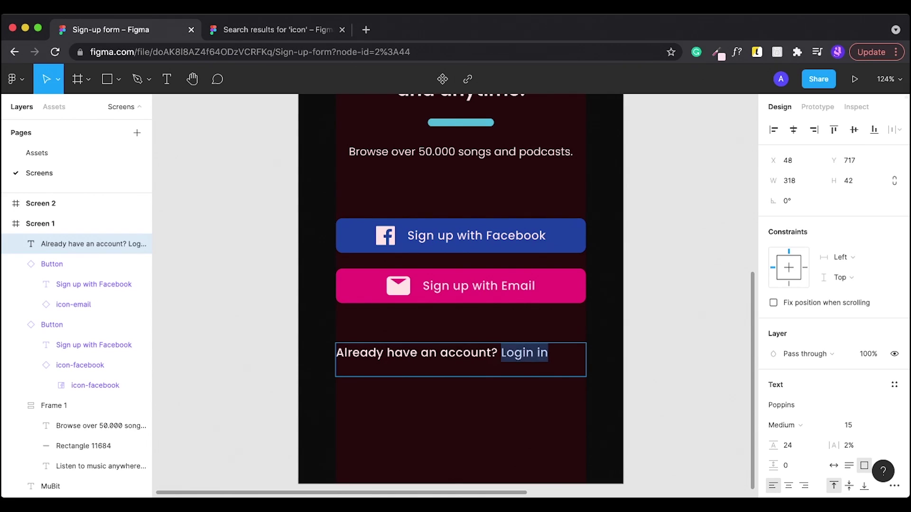
{"action": "scroll", "coordinate": [833, 285], "scroll_direction": "down", "scroll_amount": 5}
{"action": "left_click", "coordinate": [874, 337]}
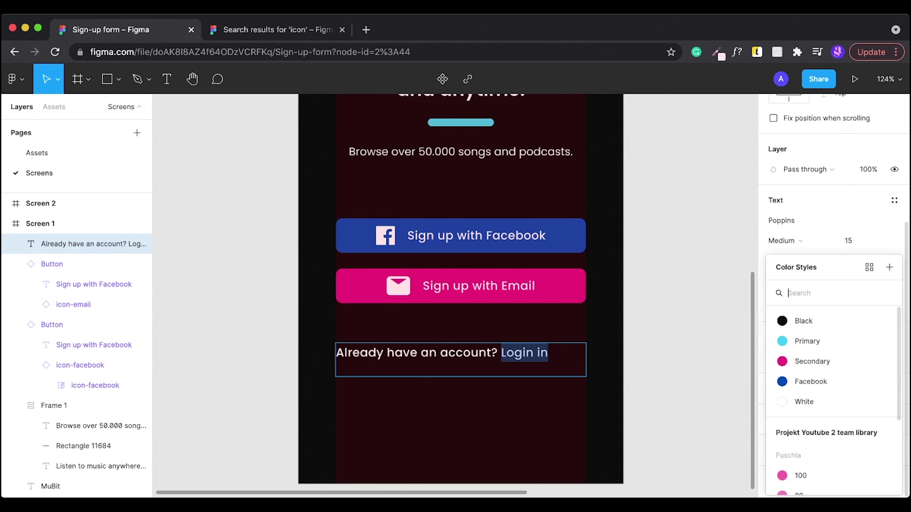
{"action": "left_click", "coordinate": [806, 342]}
{"action": "key", "text": "Escape"}
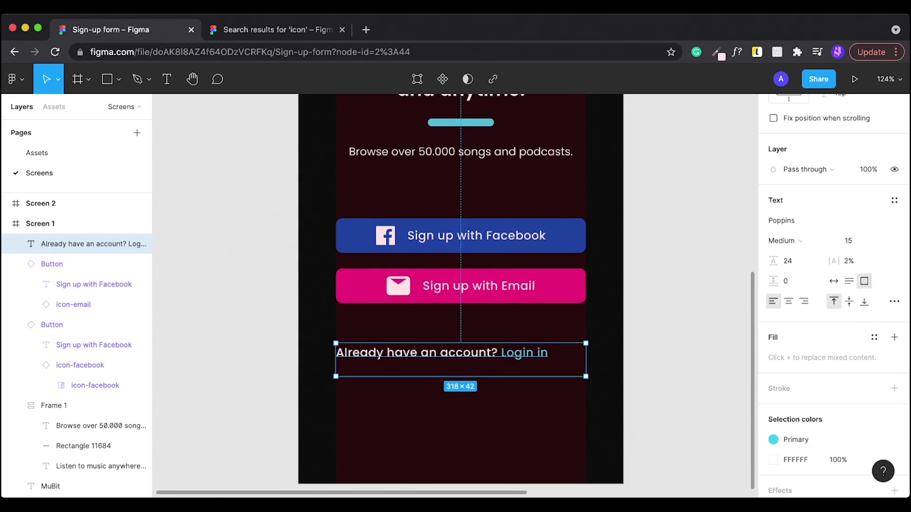
{"action": "key", "text": "super+alt+t"}
Make the text hug its height and auto-layout it with both buttons at 36 spacing
{"action": "scroll", "coordinate": [486, 316], "scroll_direction": "down", "scroll_amount": 5}
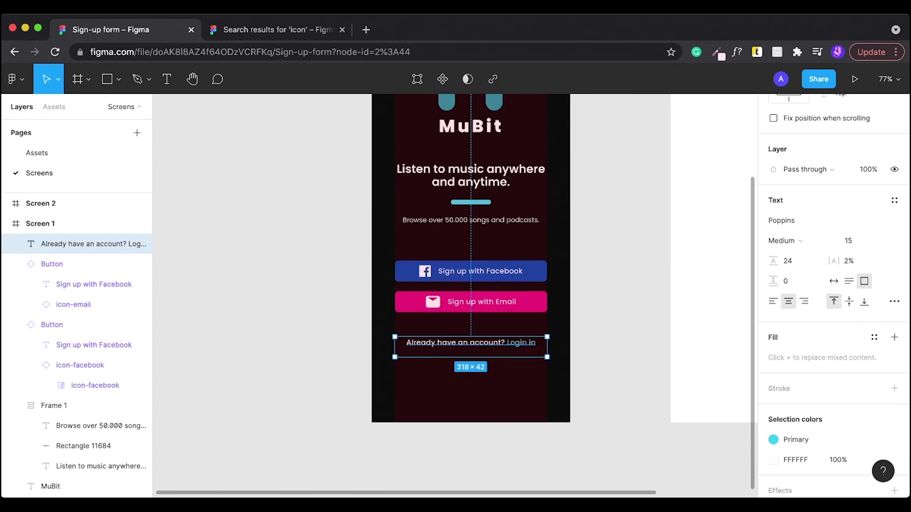
{"action": "left_click", "coordinate": [849, 281]}
{"action": "scroll", "coordinate": [474, 304], "scroll_direction": "up", "scroll_amount": 2}
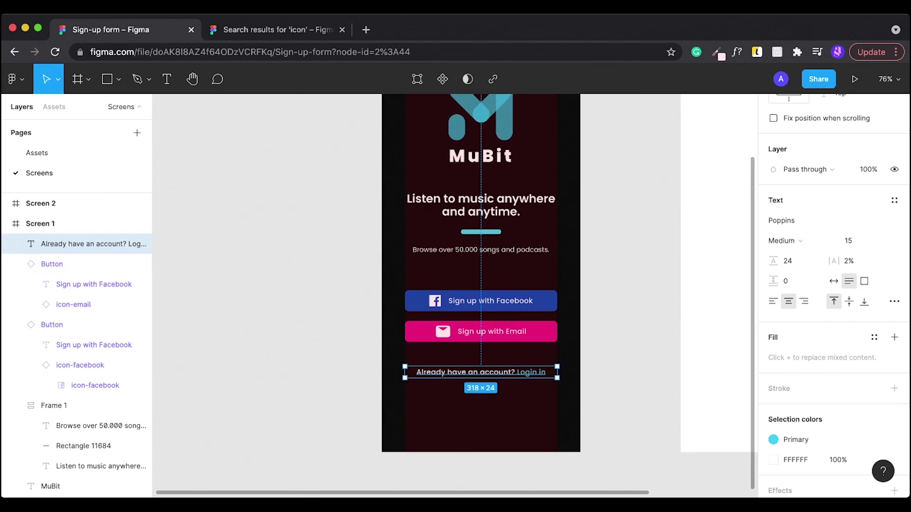
{"action": "scroll", "coordinate": [439, 315], "scroll_direction": "up", "scroll_amount": 1}
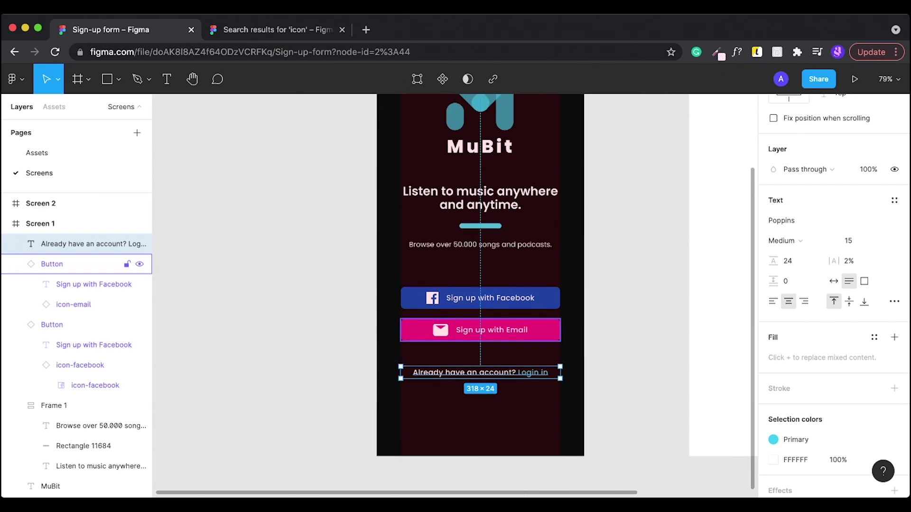
{"action": "left_click", "coordinate": [439, 328], "text": "shift"}
{"action": "left_click", "coordinate": [439, 299], "text": "shift"}
{"action": "key", "text": "shift+a"}
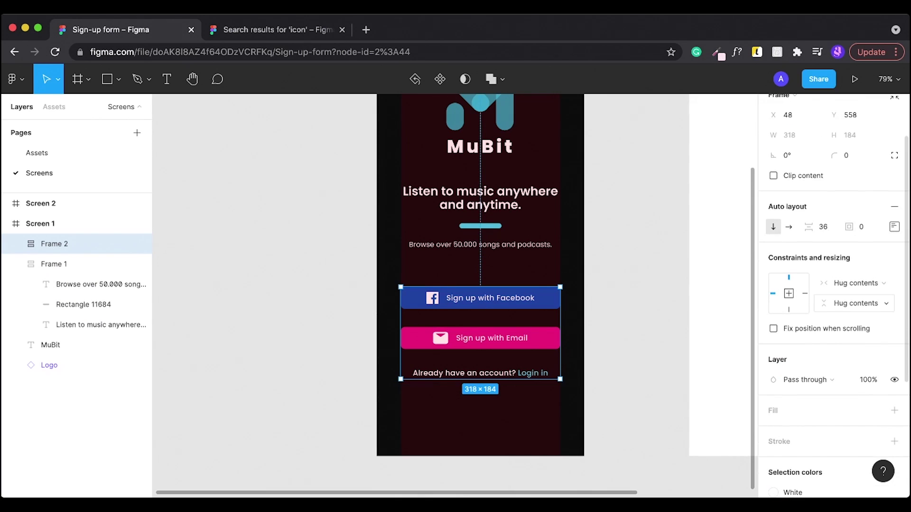
{"action": "key", "text": "shift+1"}
{"action": "key", "text": "Escape"}
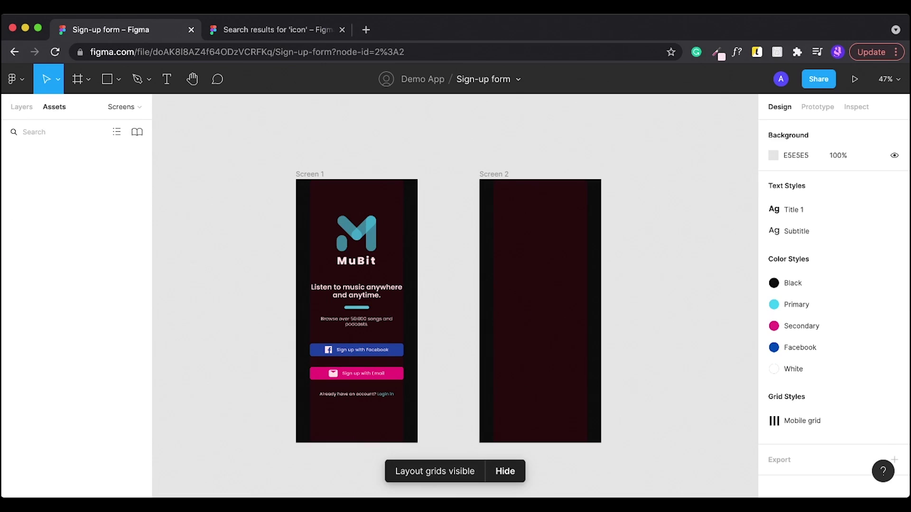
Drop the icon-left component onto Screen 2, colour it White, and move it top-left
{"action": "left_click_drag", "start_coordinate": [112, 293], "coordinate": [505, 201]}
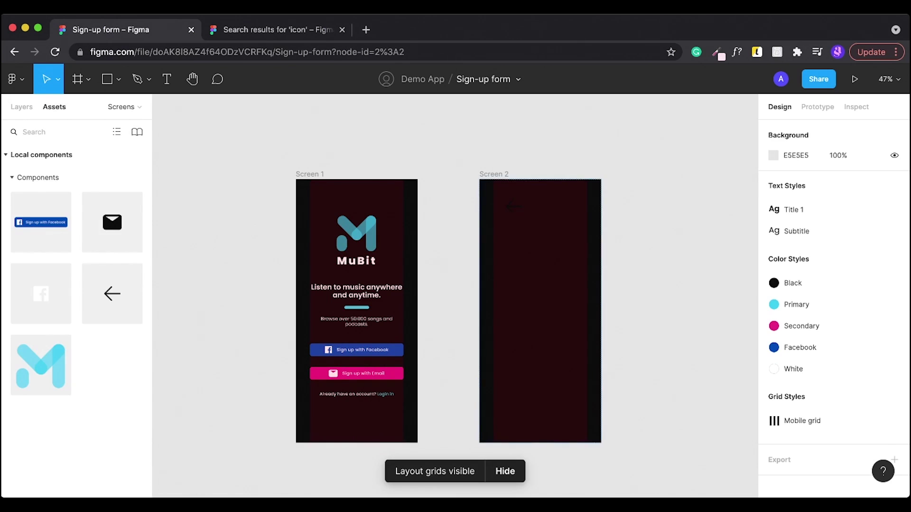
{"action": "key", "text": "shift+2"}
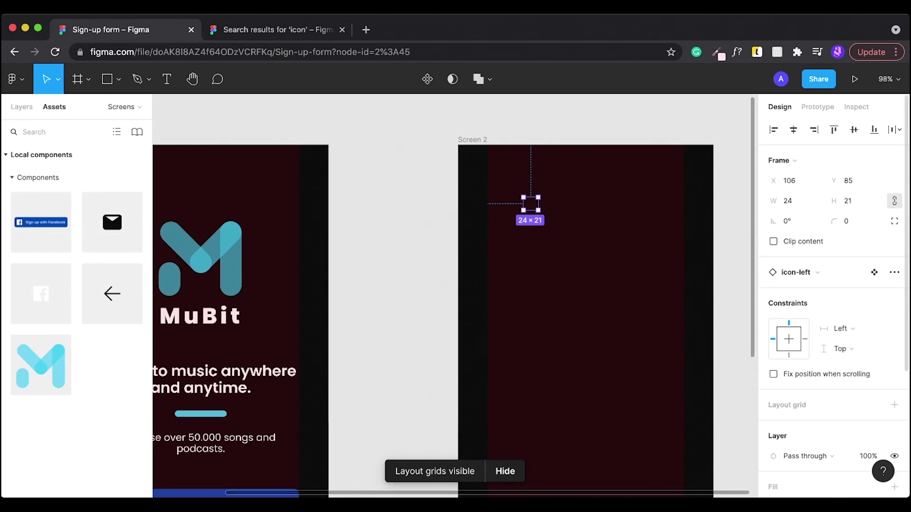
{"action": "scroll", "coordinate": [833, 294], "scroll_direction": "down", "scroll_amount": 4}
{"action": "left_click", "coordinate": [894, 388]}
{"action": "left_click", "coordinate": [660, 395]}
{"action": "scroll", "coordinate": [566, 259], "scroll_direction": "down", "scroll_amount": 3}
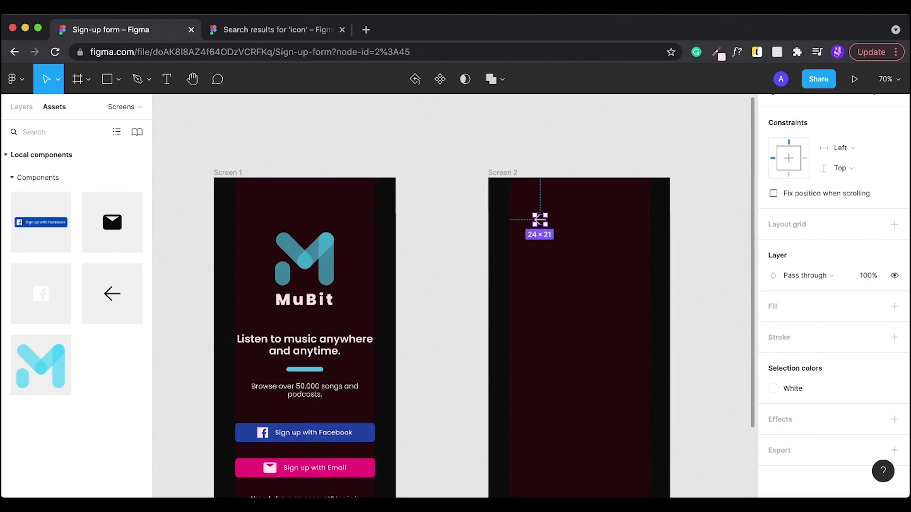
{"action": "scroll", "coordinate": [446, 216], "scroll_direction": "up", "scroll_amount": 3}
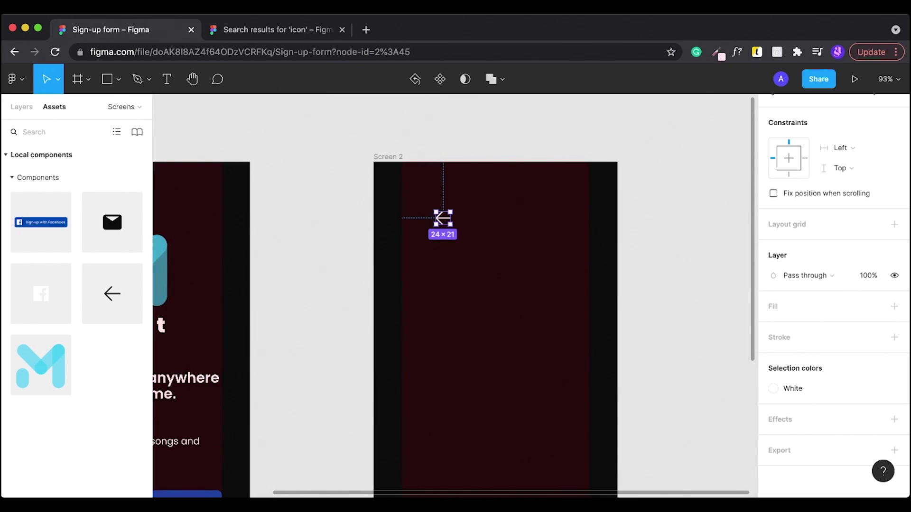
{"action": "left_click_drag", "start_coordinate": [441, 215], "coordinate": [406, 203]}
{"action": "scroll", "coordinate": [409, 203], "scroll_direction": "up", "scroll_amount": 3}
{"action": "scroll", "coordinate": [408, 203], "scroll_direction": "up", "scroll_amount": 2}
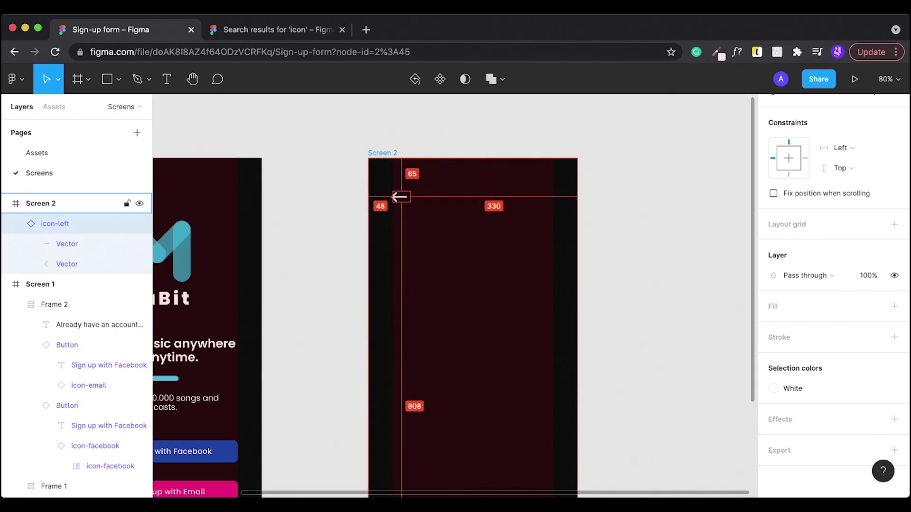
{"action": "key", "text": "Escape"}
{"action": "scroll", "coordinate": [393, 196], "scroll_direction": "down", "scroll_amount": 3}
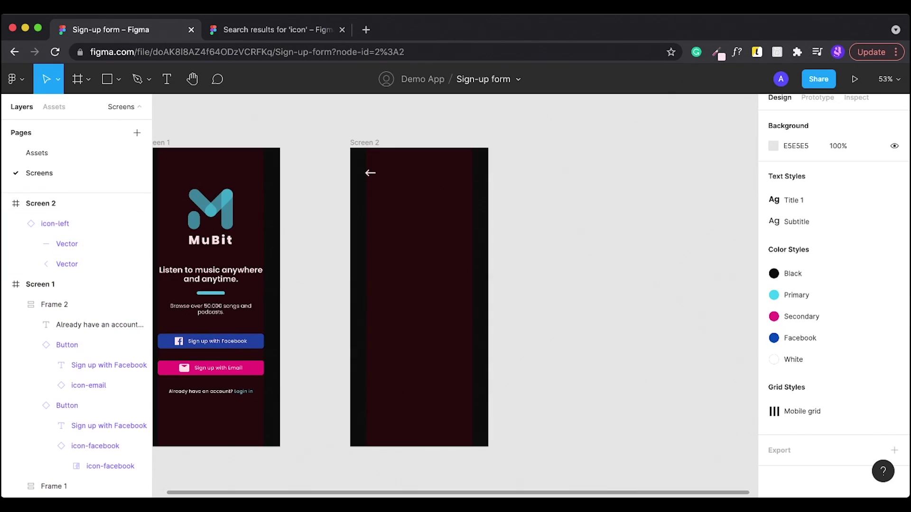
Add a 'Your Name' text layer below the arrow on Screen 2
{"action": "left_click", "coordinate": [167, 79]}
{"action": "scroll", "coordinate": [410, 175], "scroll_direction": "up", "scroll_amount": 5}
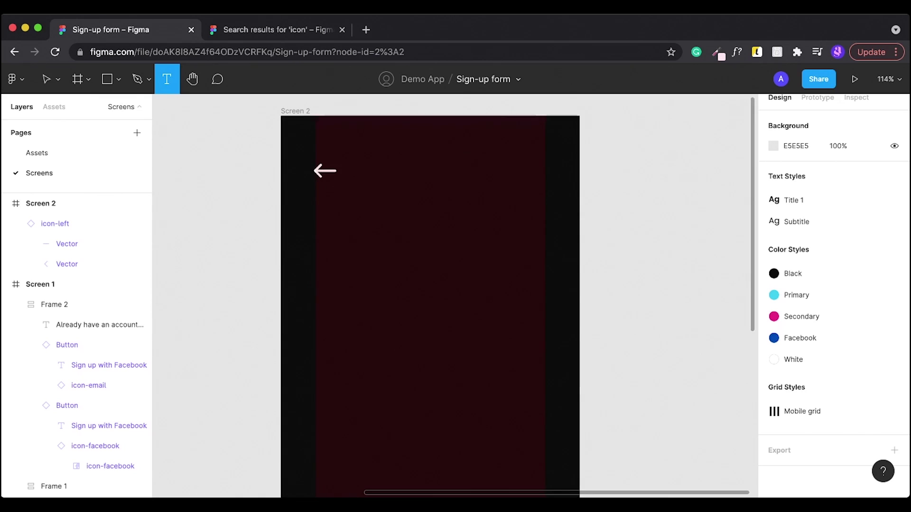
{"action": "left_click", "coordinate": [288, 210]}
{"action": "type", "text": "Your N"}
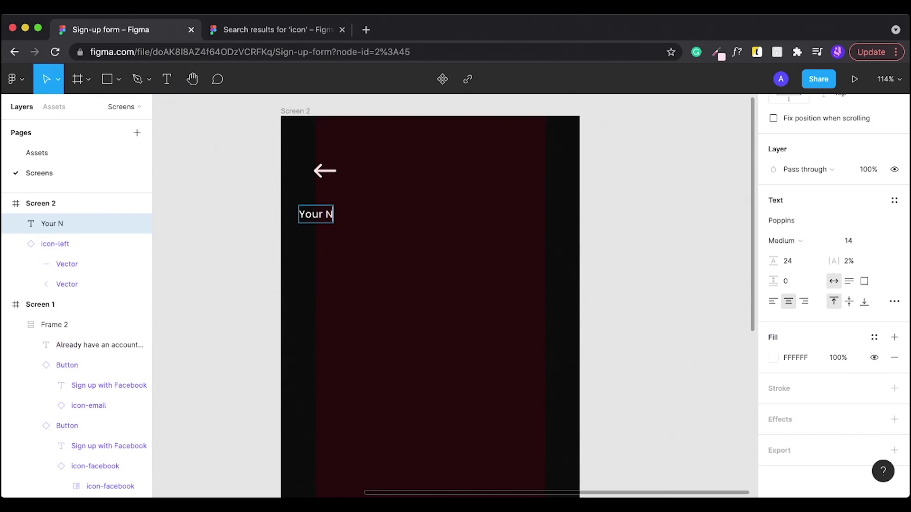
{"action": "type", "text": "amr"}
{"action": "key", "text": "BackSpace"}
{"action": "type", "text": "e"}
{"action": "key", "text": "Escape"}
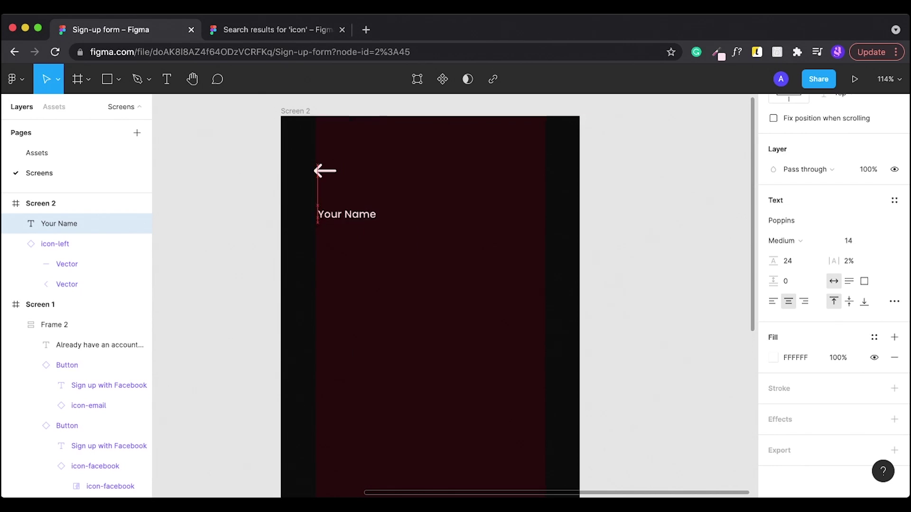
Save a Label text style from 'Your Name' and apply it to the account line
{"action": "left_click", "coordinate": [894, 199]}
{"action": "left_click", "coordinate": [889, 223]}
{"action": "type", "text": "Label"}
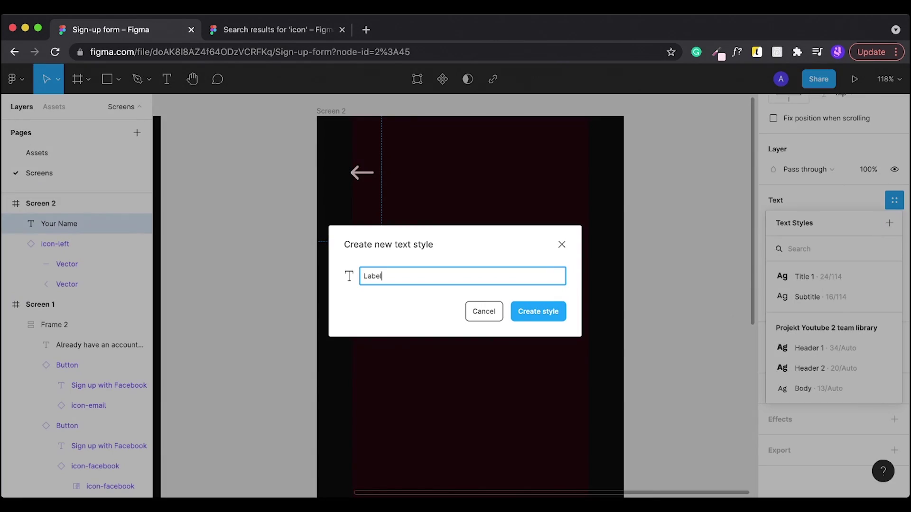
{"action": "key", "text": "Return"}
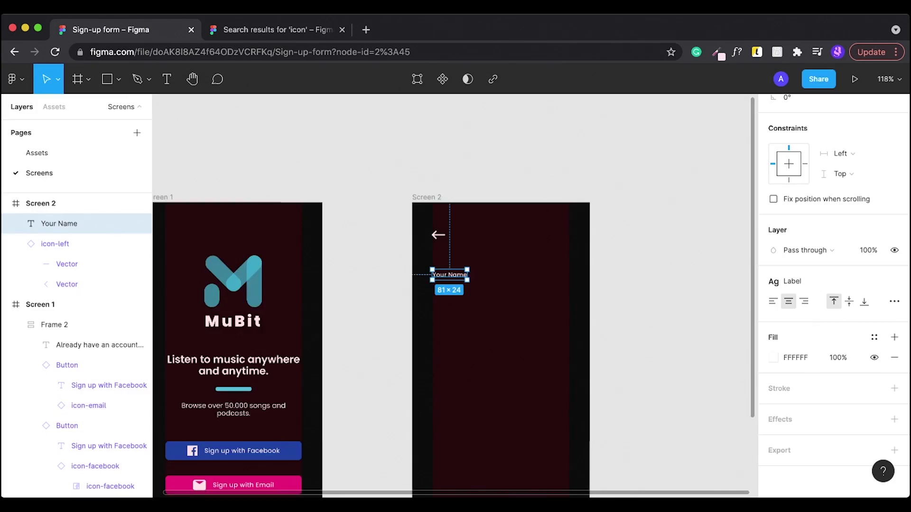
{"action": "key", "text": "shift+1"}
{"action": "left_click", "coordinate": [55, 325]}
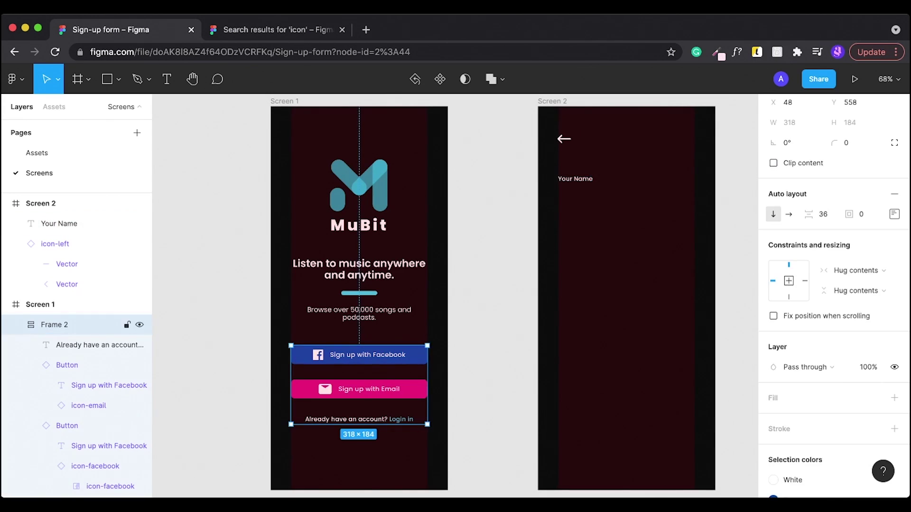
{"action": "left_click", "coordinate": [95, 345]}
{"action": "left_click", "coordinate": [873, 305]}
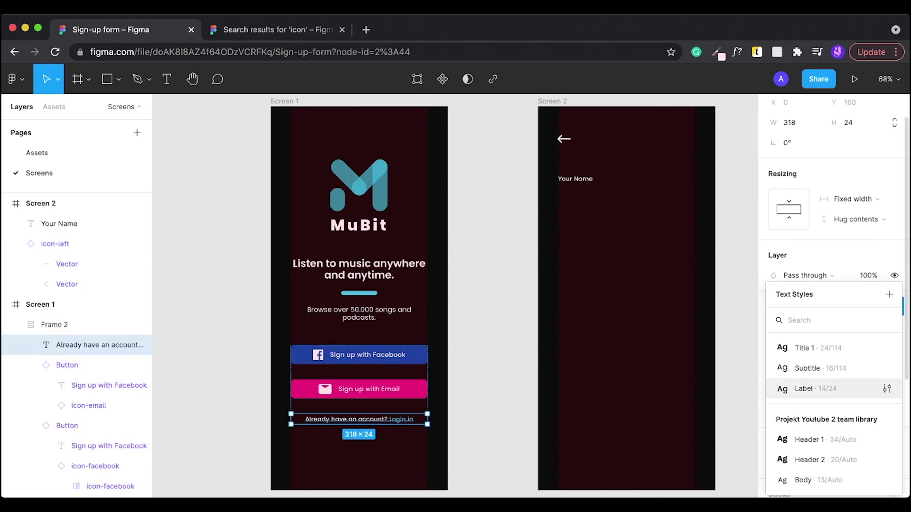
{"action": "left_click", "coordinate": [806, 386]}
Create a Link text style from 'Sign up with Email' and apply it to the Facebook text
{"action": "key", "text": "shift+2"}
{"action": "left_click", "coordinate": [109, 385]}
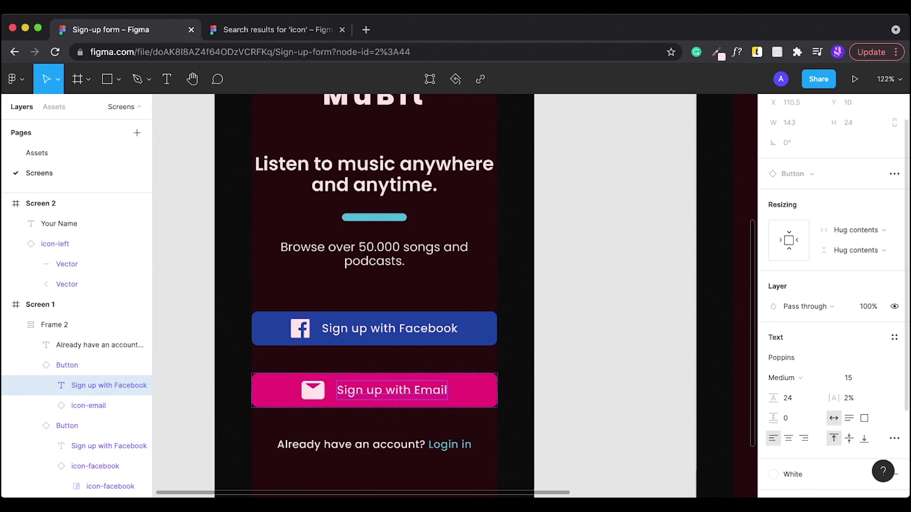
{"action": "left_click", "coordinate": [894, 336]}
{"action": "left_click", "coordinate": [889, 294]}
{"action": "type", "text": "Link"}
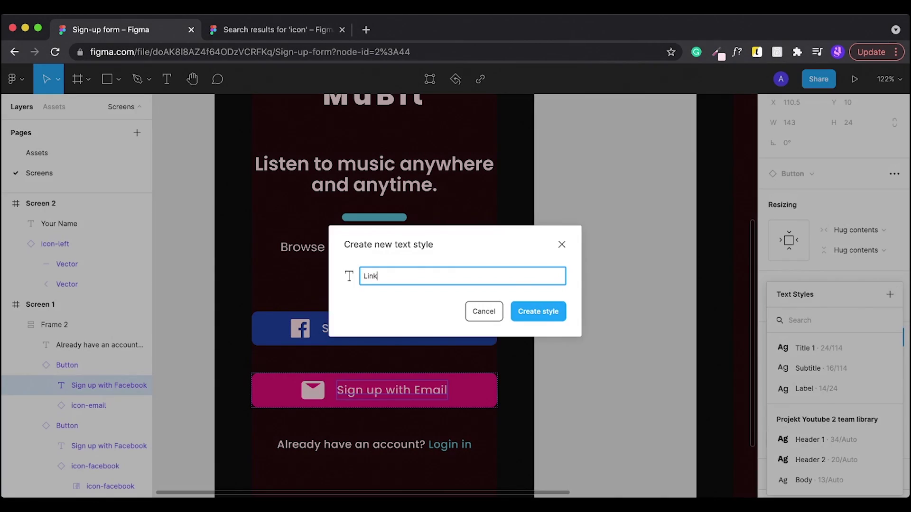
{"action": "key", "text": "Return"}
{"action": "left_click", "coordinate": [66, 426]}
{"action": "left_click", "coordinate": [109, 446]}
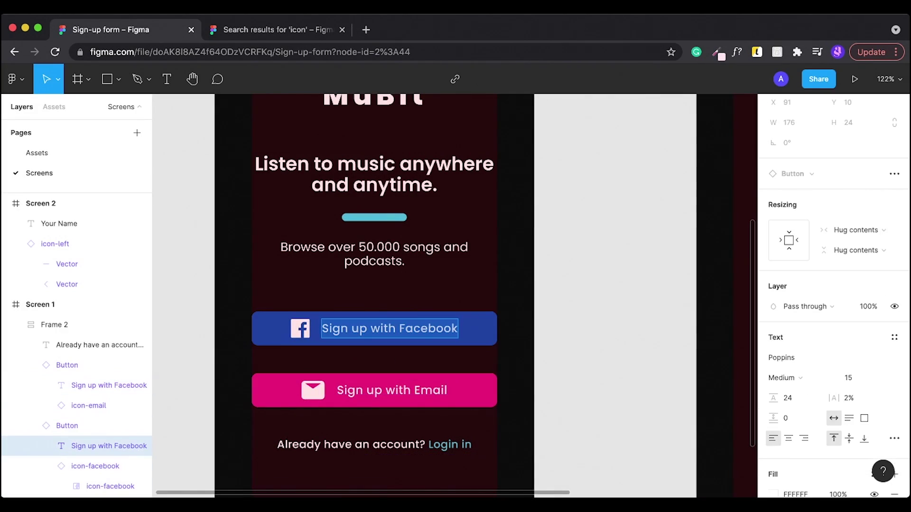
{"action": "left_click", "coordinate": [894, 337]}
{"action": "left_click", "coordinate": [806, 386]}
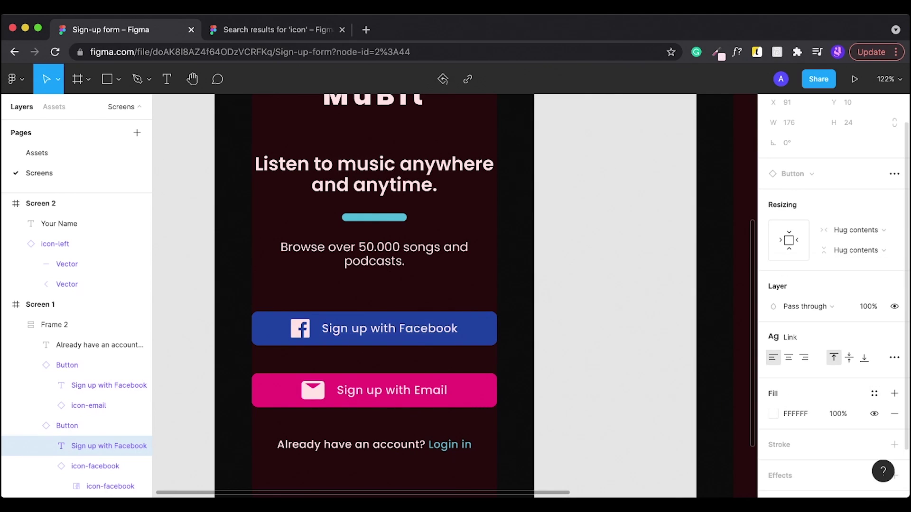
{"action": "key", "text": "shift+1"}
{"action": "key", "text": "Escape"}
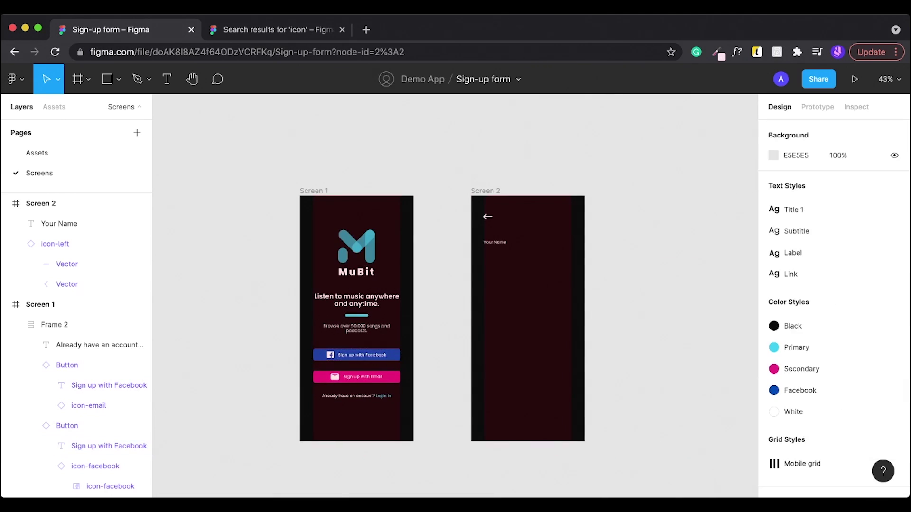
Set the back arrow icon's opacity to 50%
{"action": "scroll", "coordinate": [580, 261], "scroll_direction": "up", "scroll_amount": 5}
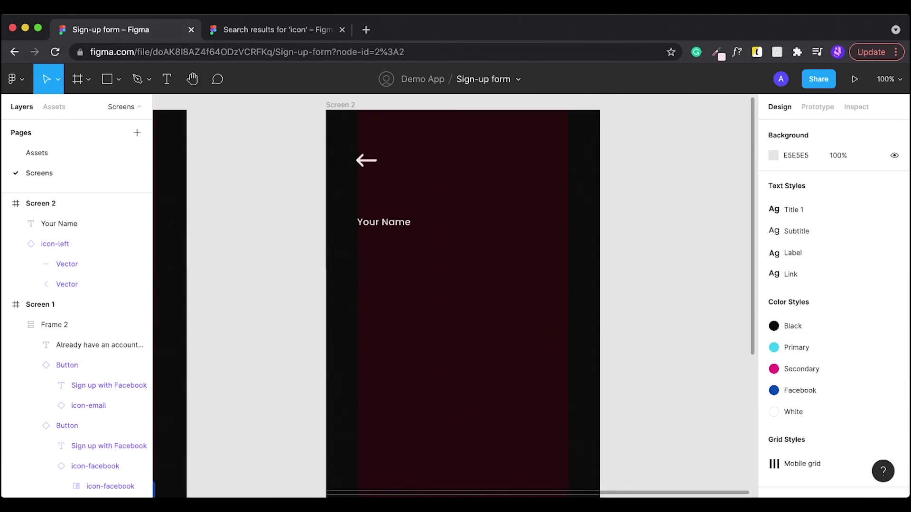
{"action": "scroll", "coordinate": [468, 222], "scroll_direction": "up", "scroll_amount": 2}
{"action": "left_click", "coordinate": [336, 150]}
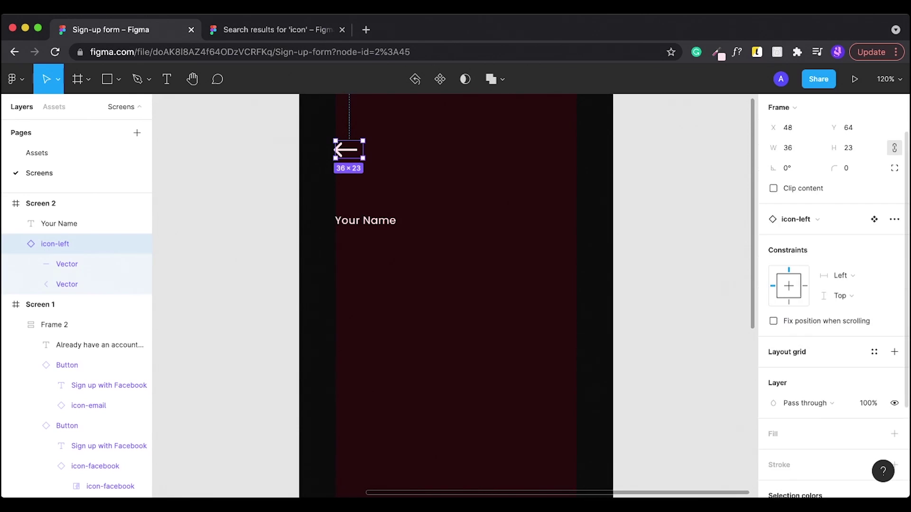
{"action": "key", "text": "8"}
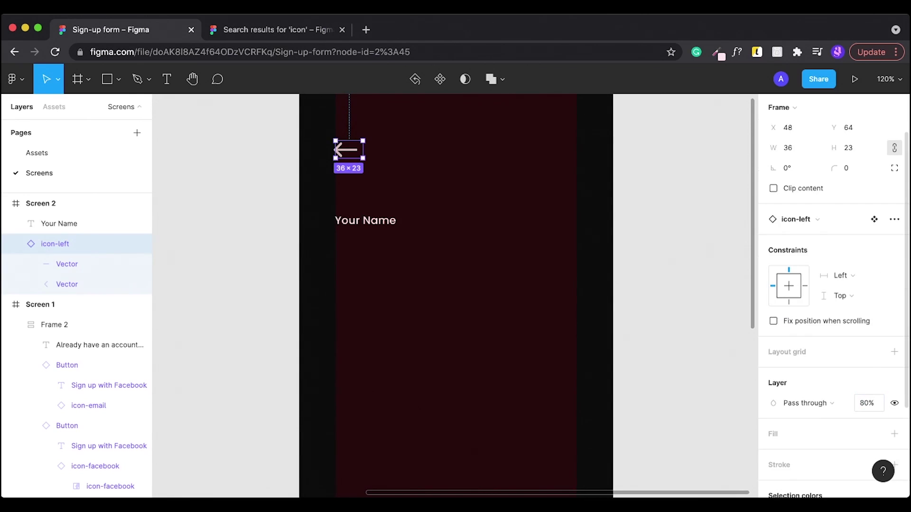
{"action": "key", "text": "5"}
Toggle Screen 2's layout grids off and on, and move 'Your Name' further down
{"action": "key", "text": "minus"}
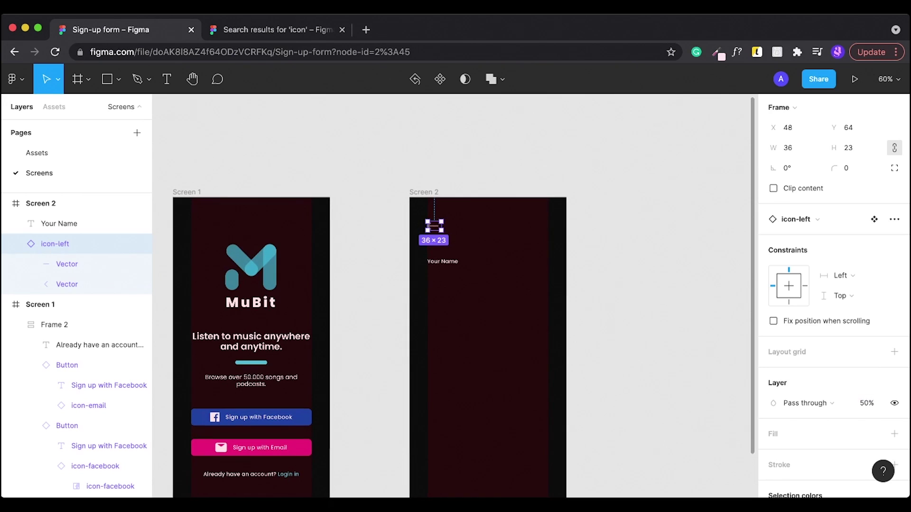
{"action": "left_click", "coordinate": [40, 203]}
{"action": "left_click", "coordinate": [854, 270]}
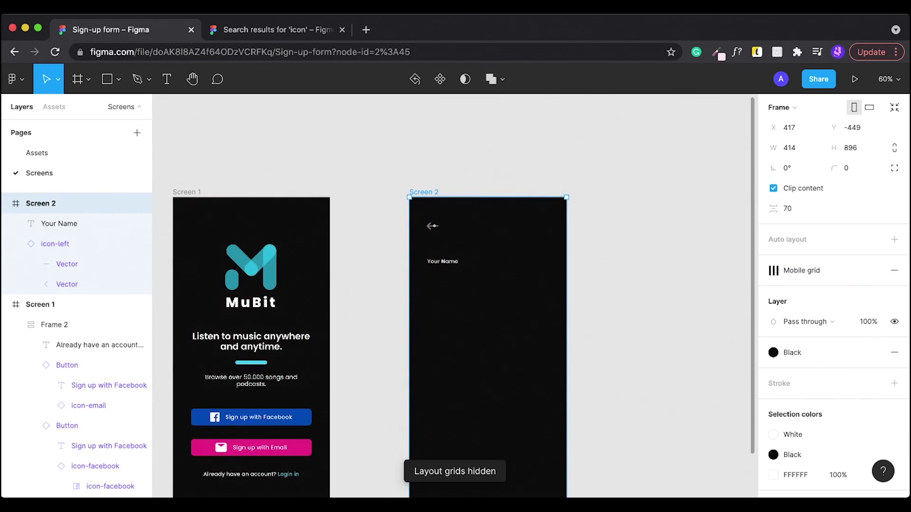
{"action": "key", "text": "Escape"}
{"action": "left_click", "coordinate": [40, 203]}
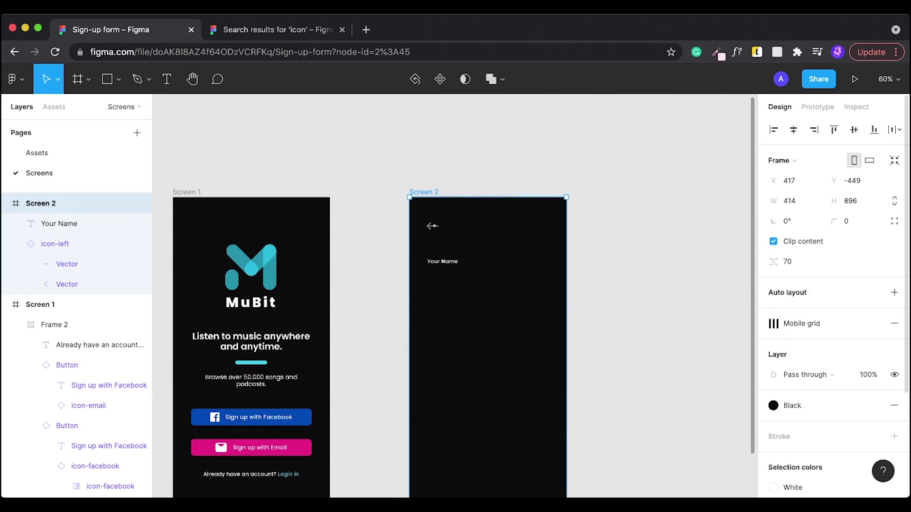
{"action": "left_click", "coordinate": [850, 323]}
{"action": "scroll", "coordinate": [539, 258], "scroll_direction": "up", "scroll_amount": 5}
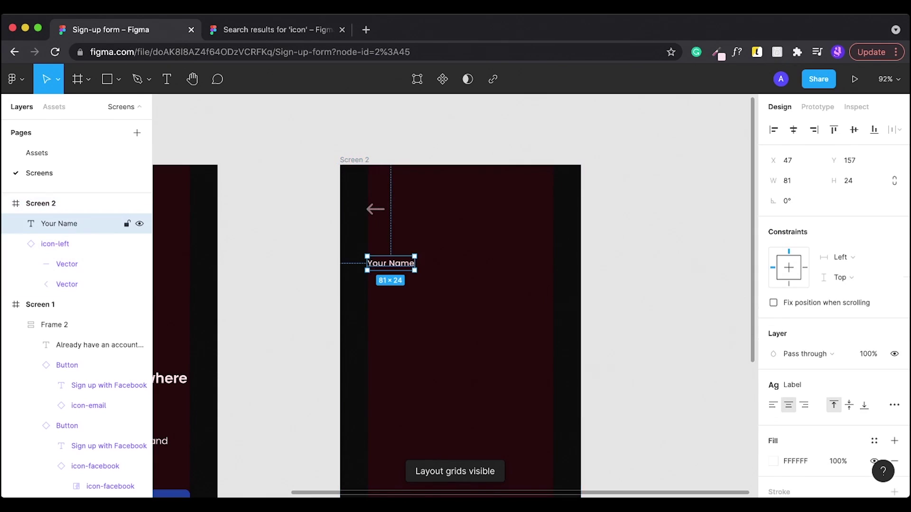
{"action": "left_click_drag", "start_coordinate": [391, 262], "coordinate": [391, 332]}
Add a 'Sign up with email' heading in the Title 1 text style
{"action": "key", "text": "t"}
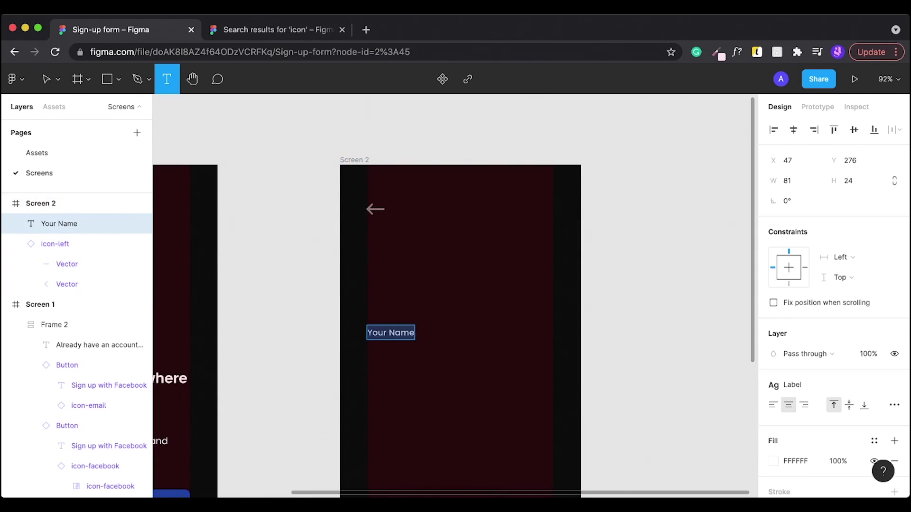
{"action": "left_click", "coordinate": [344, 266]}
{"action": "type", "text": "Sign up with email"}
{"action": "key", "text": "ctrl+a"}
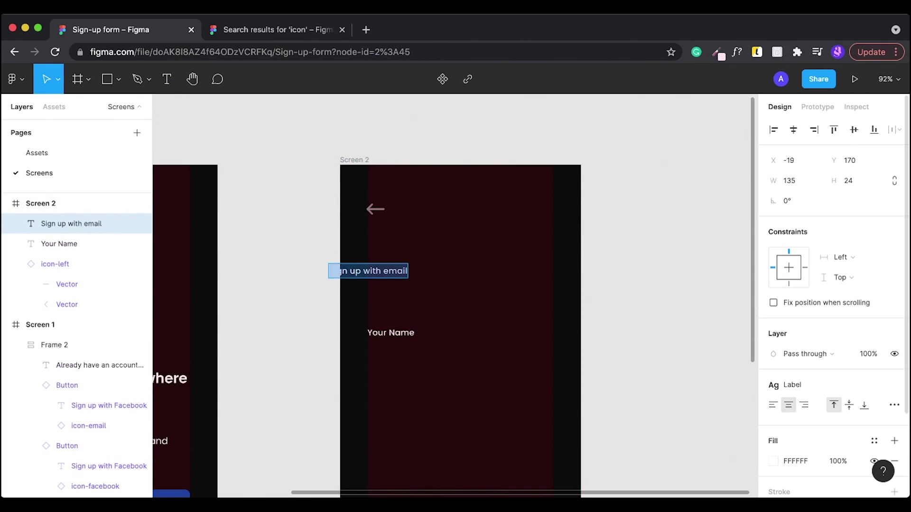
{"action": "left_click", "coordinate": [792, 385]}
{"action": "left_click", "coordinate": [801, 327]}
{"action": "key", "text": "Escape"}
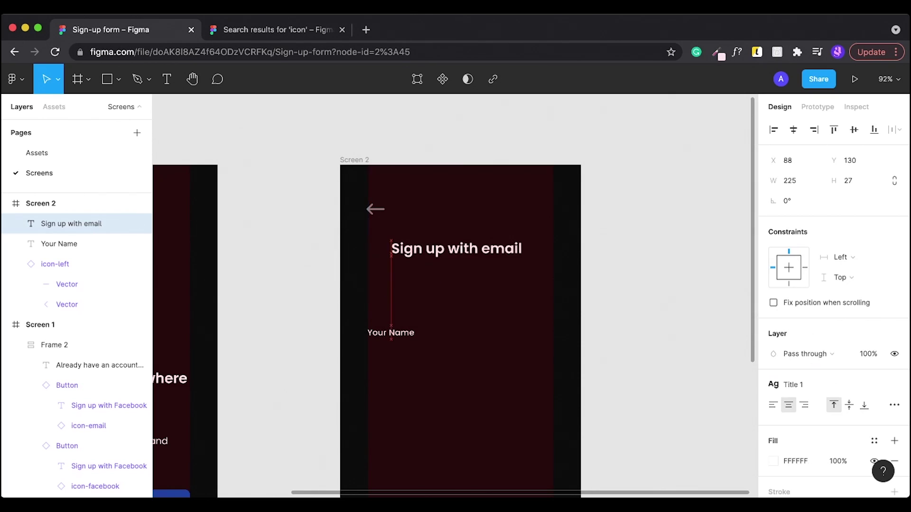
Position the heading just below the back arrow, nudging it into alignment
{"action": "left_click_drag", "start_coordinate": [389, 272], "coordinate": [476, 249]}
{"action": "key", "text": "alt"}
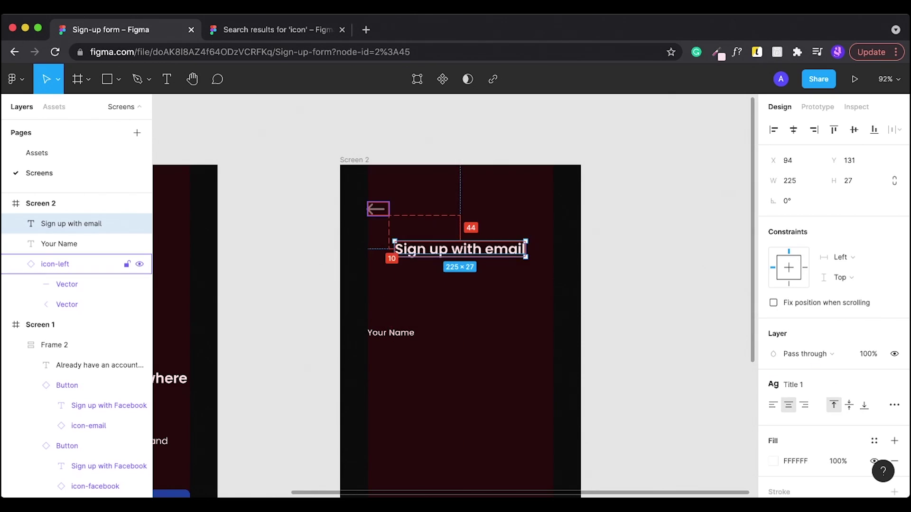
{"action": "key", "text": "Down"}
{"action": "key", "text": "Down"}
{"action": "key", "text": "Down"}
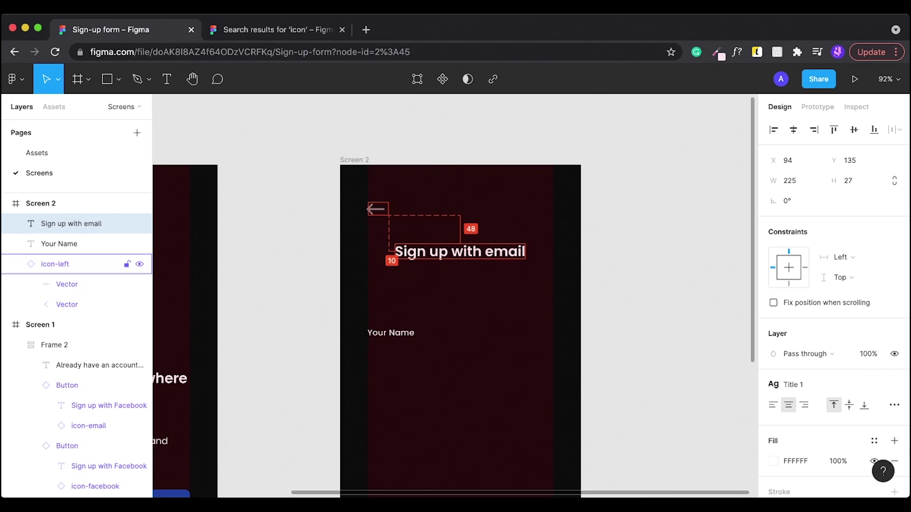
{"action": "key", "text": "Up"}
{"action": "key", "text": "Escape"}
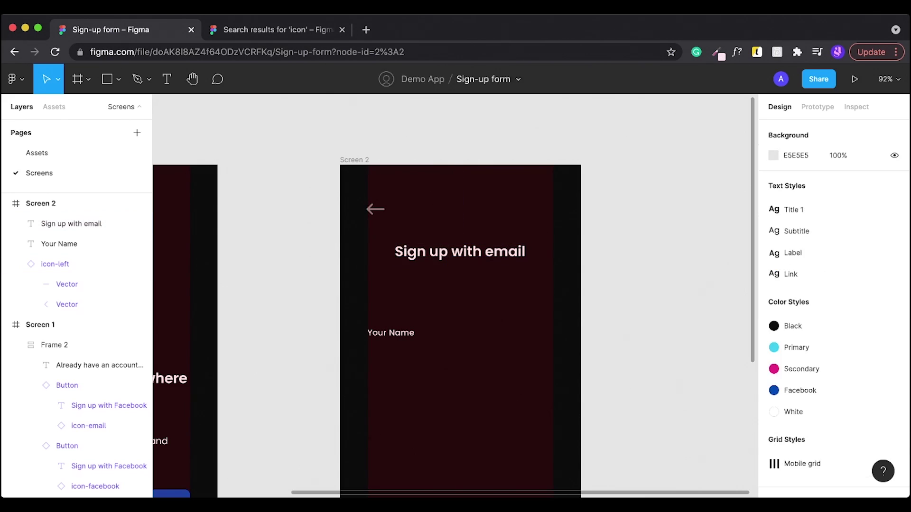
Draw a 318×56 input rectangle below 'Your Name' with corner radius 8
{"action": "left_click", "coordinate": [107, 79]}
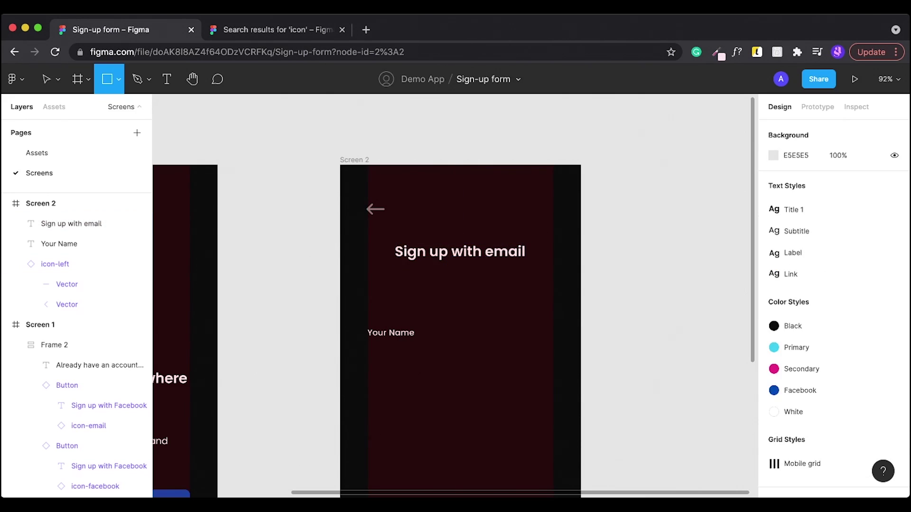
{"action": "left_click_drag", "start_coordinate": [368, 349], "coordinate": [553, 382]}
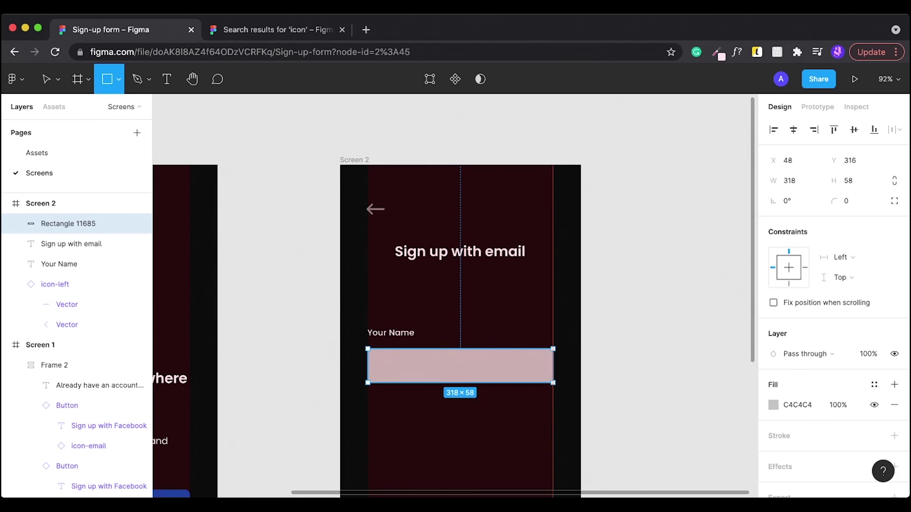
{"action": "left_click", "coordinate": [851, 201]}
{"action": "type", "text": "8"}
{"action": "key", "text": "Return"}
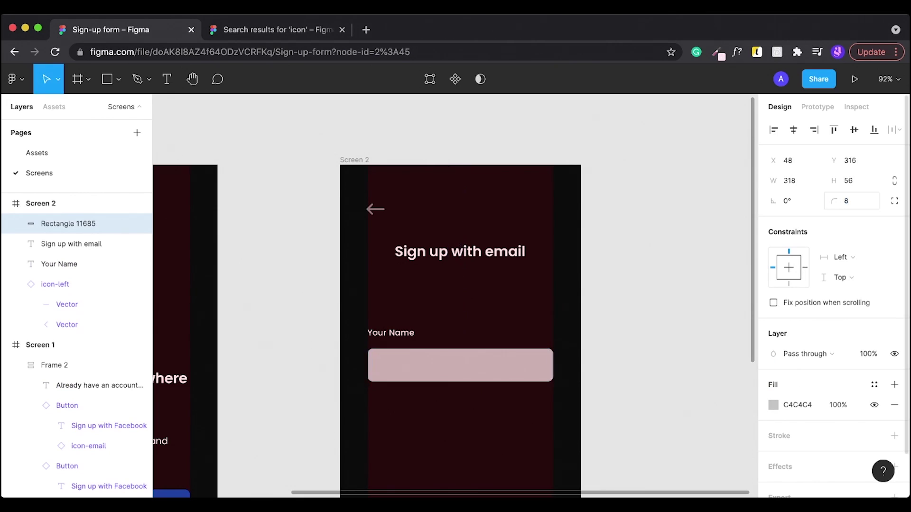
Fill the rectangle with the White style at 10% opacity, then add 'Your Name' to the selection
{"action": "left_click", "coordinate": [874, 384]}
{"action": "scroll", "coordinate": [806, 380], "scroll_direction": "down", "scroll_amount": 1}
{"action": "left_click", "coordinate": [802, 380]}
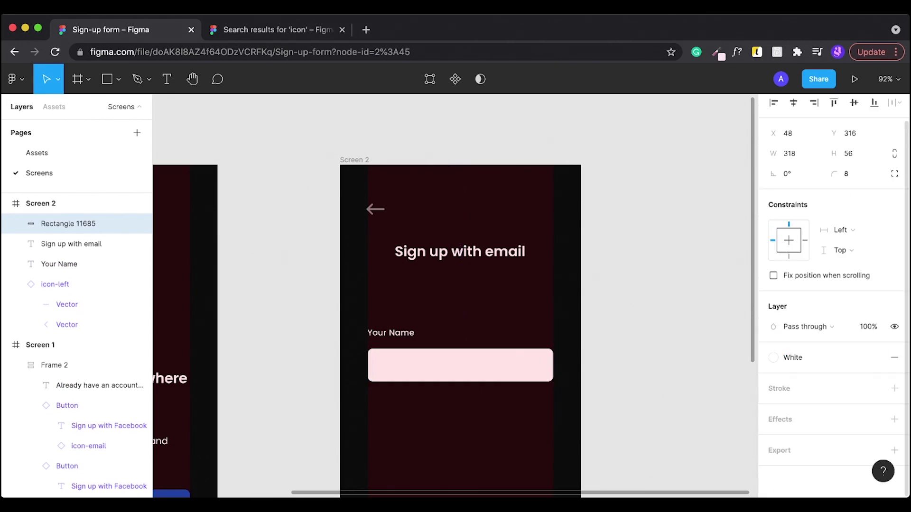
{"action": "left_click", "coordinate": [869, 326]}
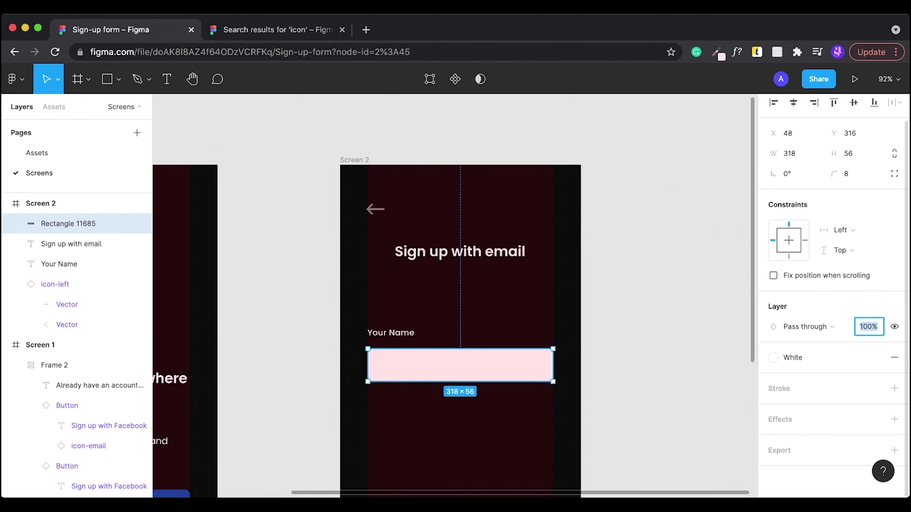
{"action": "type", "text": "10"}
{"action": "key", "text": "Return"}
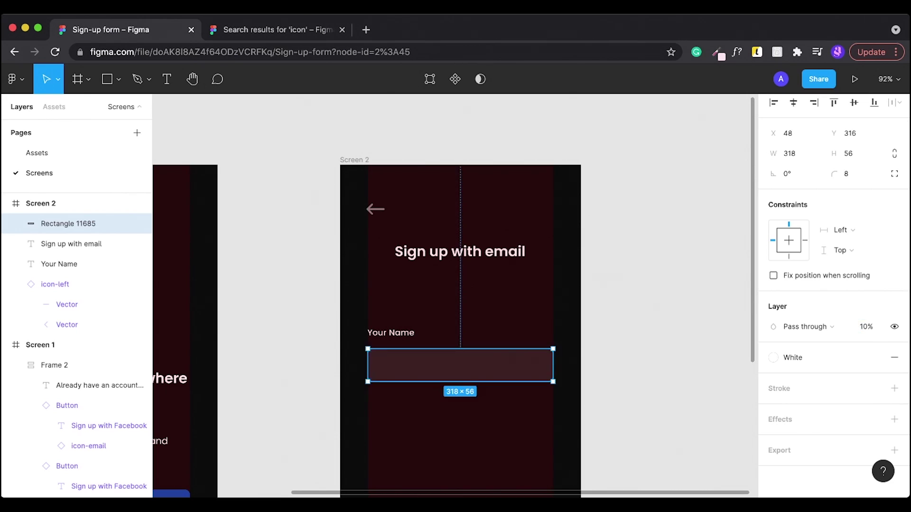
{"action": "scroll", "coordinate": [431, 331], "scroll_direction": "up", "scroll_amount": 2}
{"action": "scroll", "coordinate": [431, 331], "scroll_direction": "up", "scroll_amount": 2}
{"action": "scroll", "coordinate": [430, 331], "scroll_direction": "up", "scroll_amount": 1}
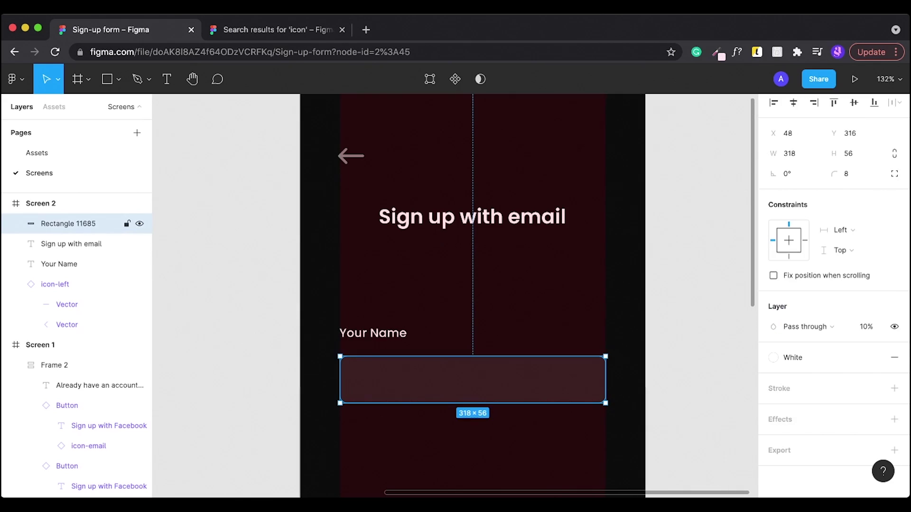
{"action": "left_click", "coordinate": [59, 264], "text": "shift"}
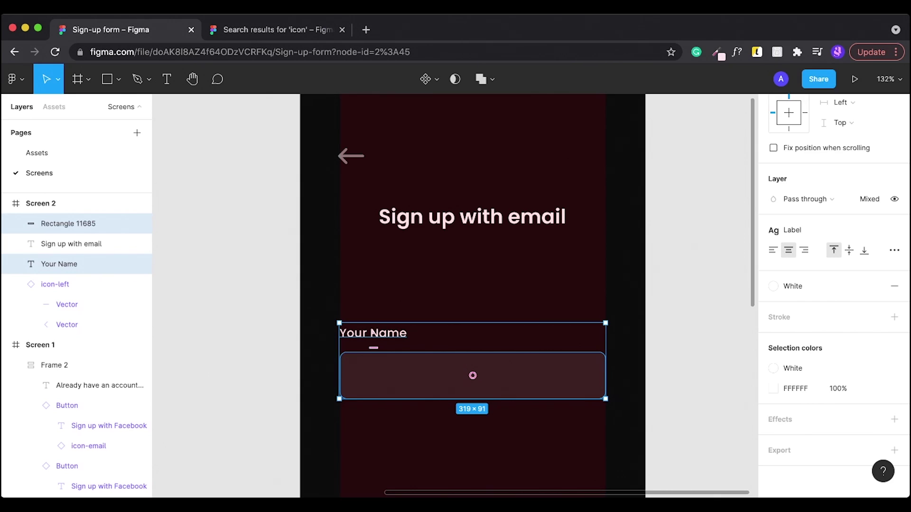
Wrap the name label and its input box in an auto-layout frame with spacing 8
{"action": "key", "text": "shift+a"}
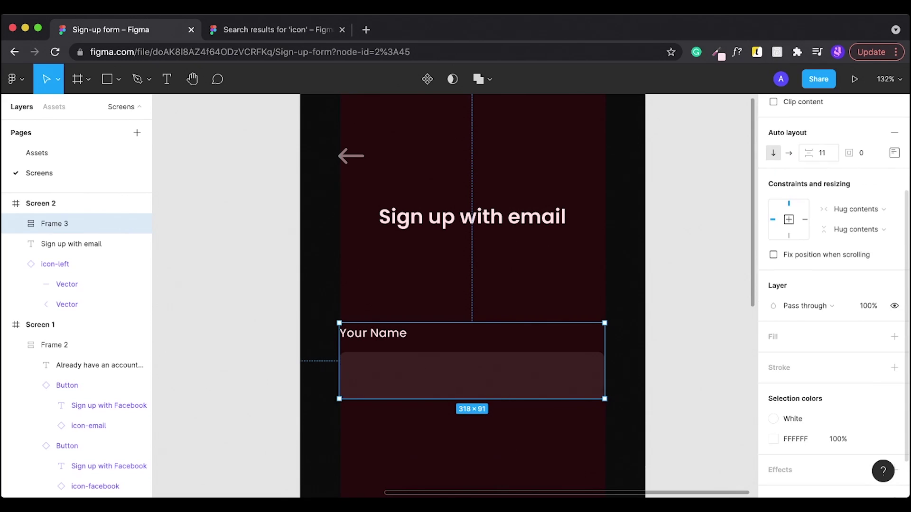
{"action": "left_click", "coordinate": [822, 153]}
{"action": "type", "text": "8"}
{"action": "key", "text": "Return"}
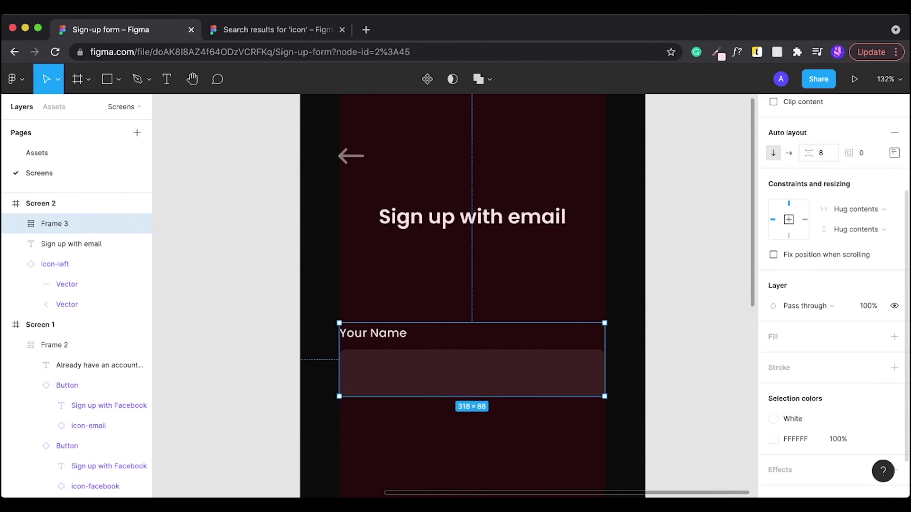
{"action": "key", "text": "shift+1"}
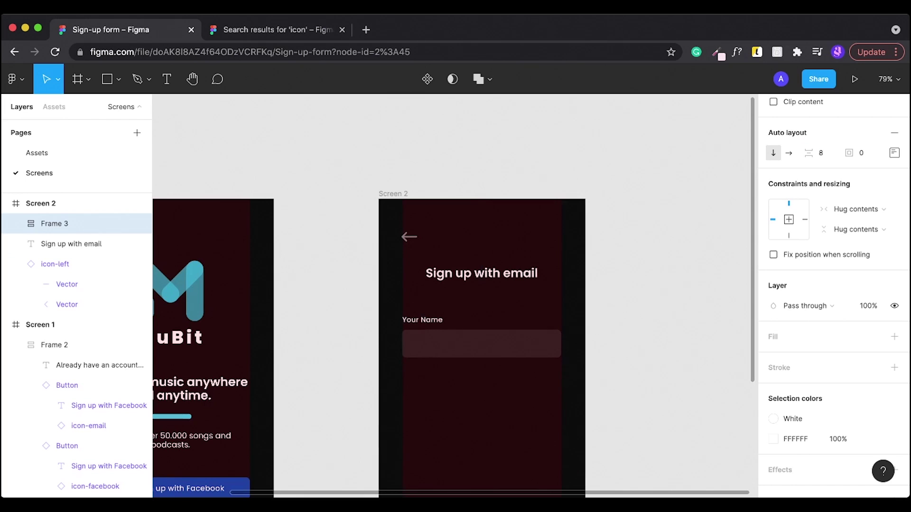
Duplicate the field twice and stack all three in an auto-layout frame with spacing 32
{"action": "key", "text": "ctrl+d"}
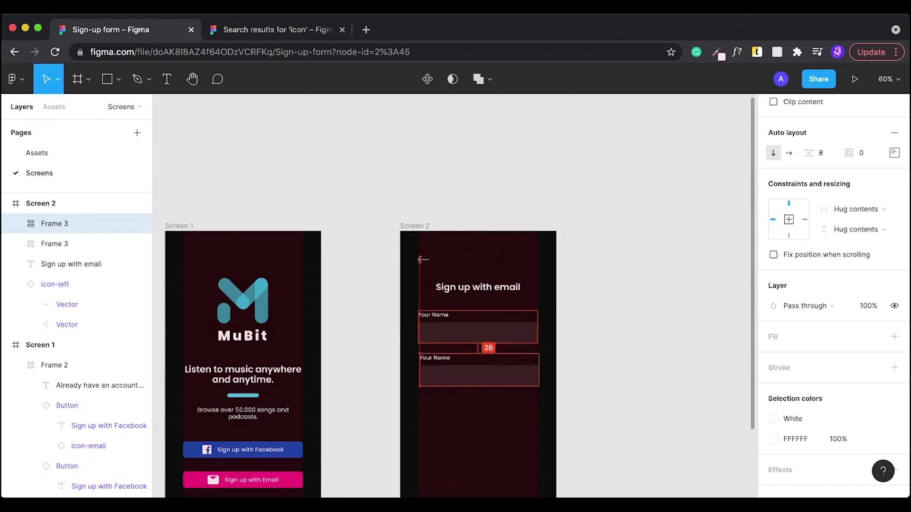
{"action": "key", "text": "ctrl+d"}
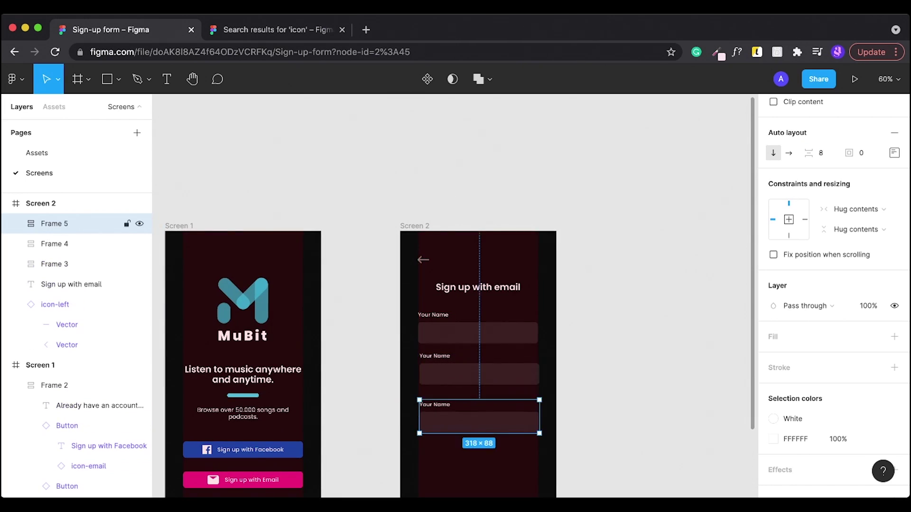
{"action": "left_click", "coordinate": [55, 243], "text": "shift"}
{"action": "left_click", "coordinate": [55, 264], "text": "shift"}
{"action": "key", "text": "shift+a"}
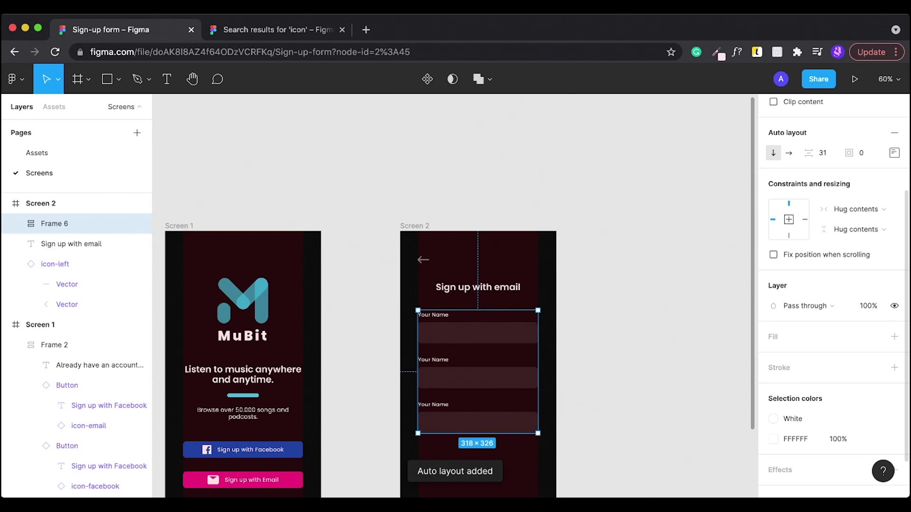
{"action": "left_click", "coordinate": [819, 153]}
{"action": "type", "text": "36"}
{"action": "key", "text": "Return"}
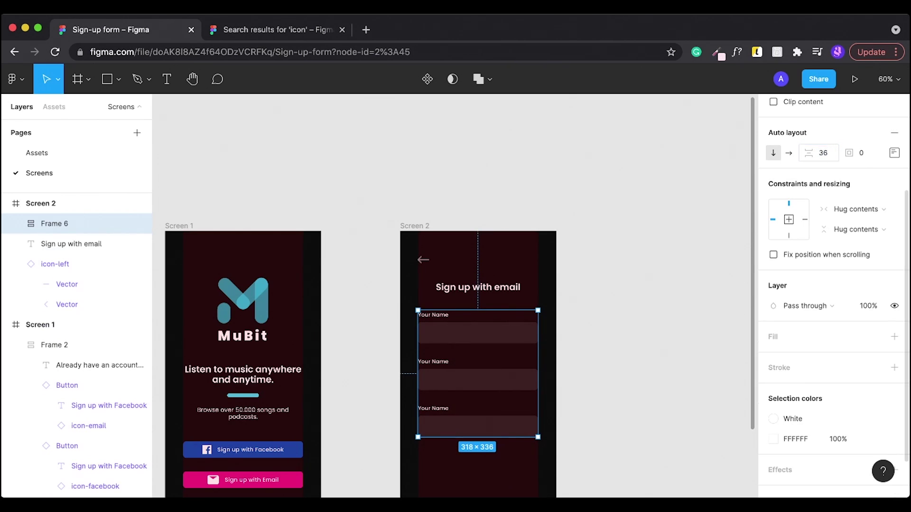
{"action": "type", "text": "32"}
{"action": "key", "text": "Return"}
Rename the second and third labels to 'Your Email Address' and 'Your Password'
{"action": "scroll", "coordinate": [472, 331], "scroll_direction": "up", "scroll_amount": 3}
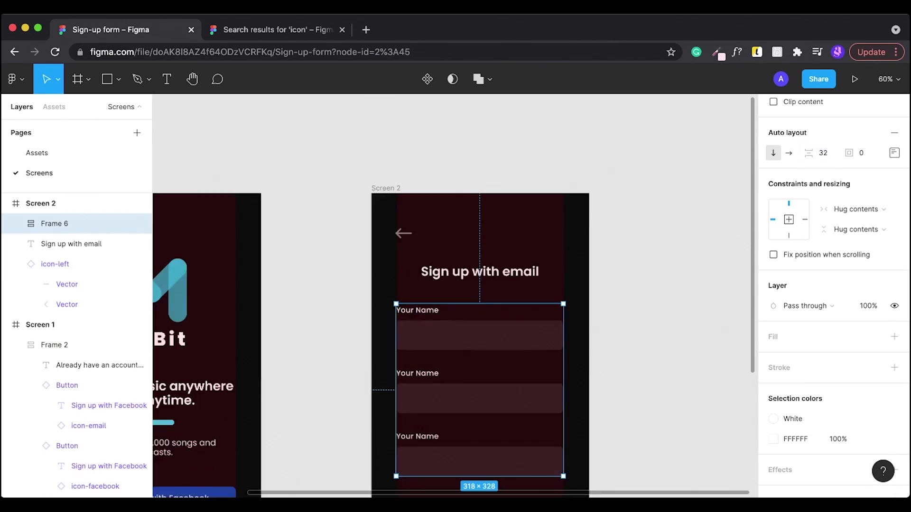
{"action": "double_click", "coordinate": [418, 373]}
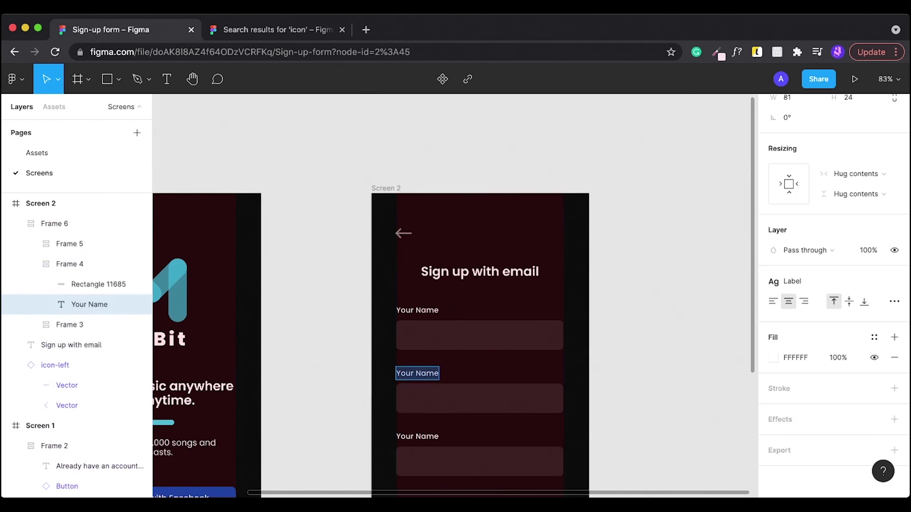
{"action": "type", "text": "Your Email"}
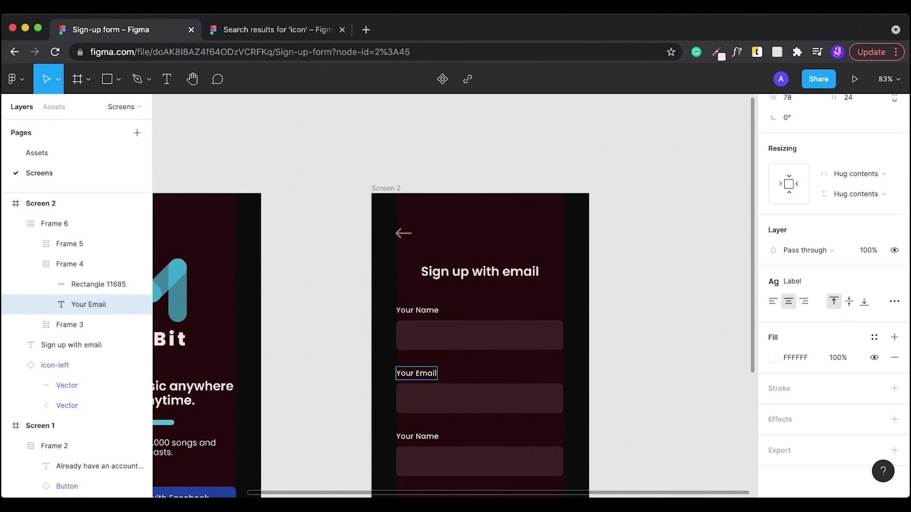
{"action": "type", "text": " Address"}
{"action": "double_click", "coordinate": [418, 436]}
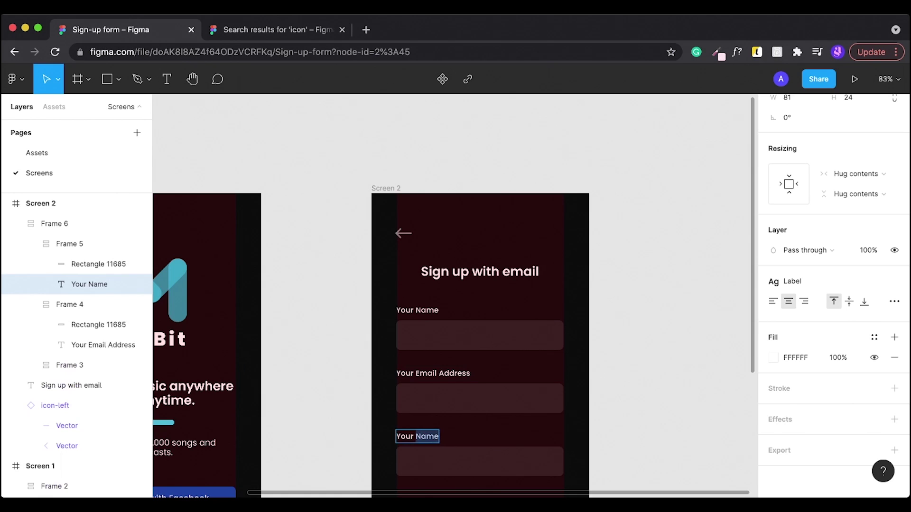
{"action": "type", "text": "Password"}
{"action": "key", "text": "Escape"}
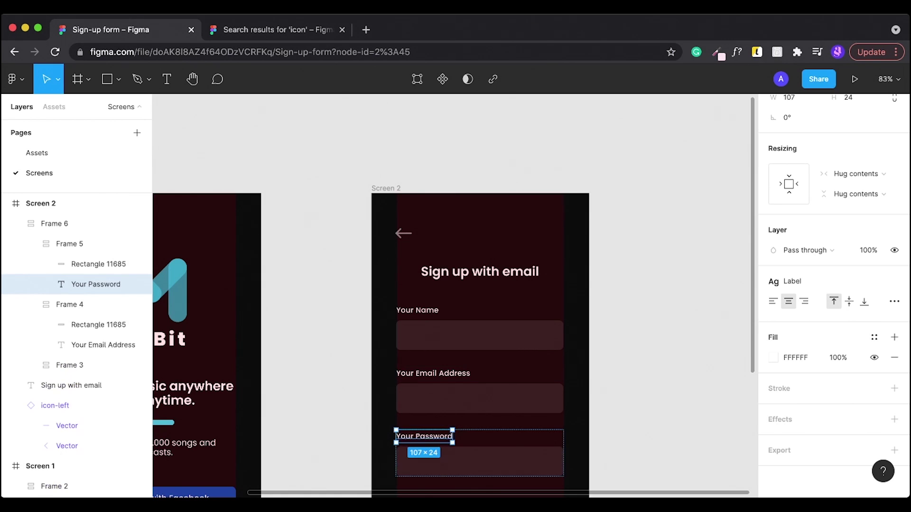
{"action": "scroll", "coordinate": [450, 294], "scroll_direction": "down", "scroll_amount": 3}
{"action": "scroll", "coordinate": [450, 294], "scroll_direction": "down", "scroll_amount": 2}
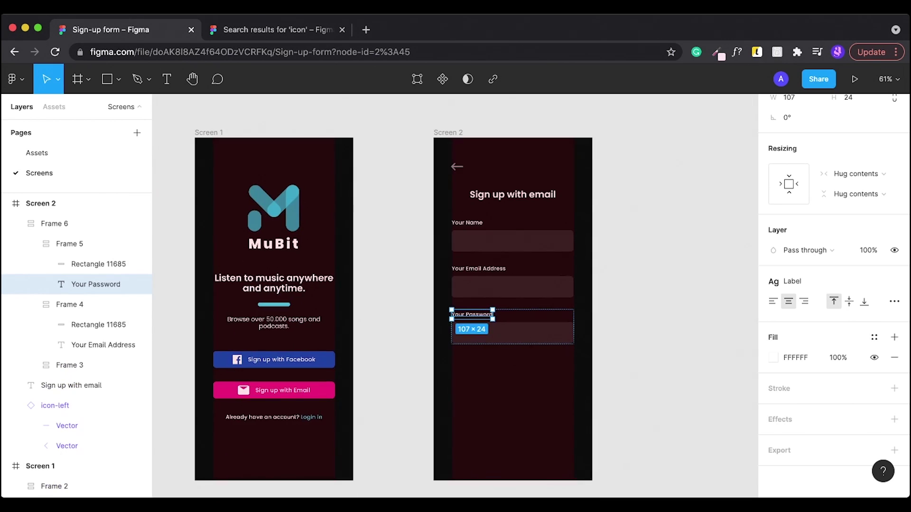
{"action": "key", "text": "Escape"}
{"action": "scroll", "coordinate": [385, 308], "scroll_direction": "right", "scroll_amount": 2}
{"action": "scroll", "coordinate": [380, 302], "scroll_direction": "down", "scroll_amount": 2}
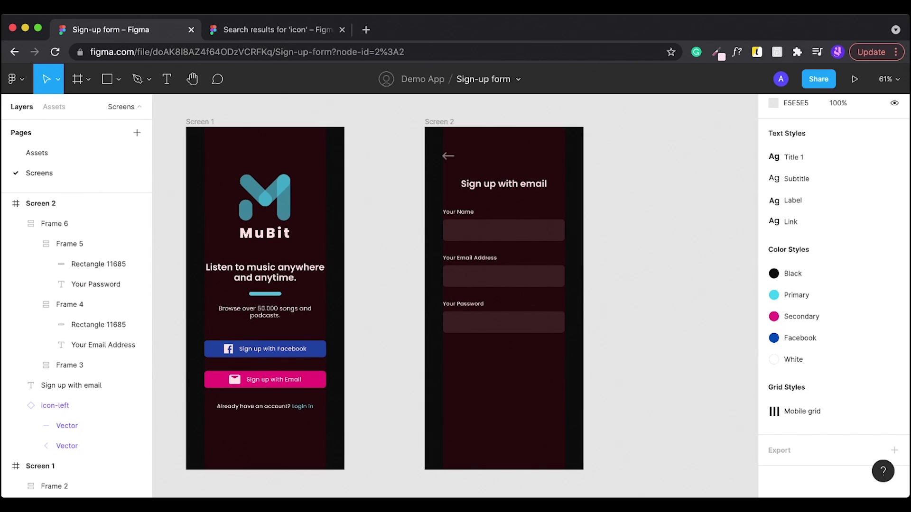
Place the Facebook button component in Screen 2's form stack and stretch it to full width
{"action": "left_click", "coordinate": [55, 107]}
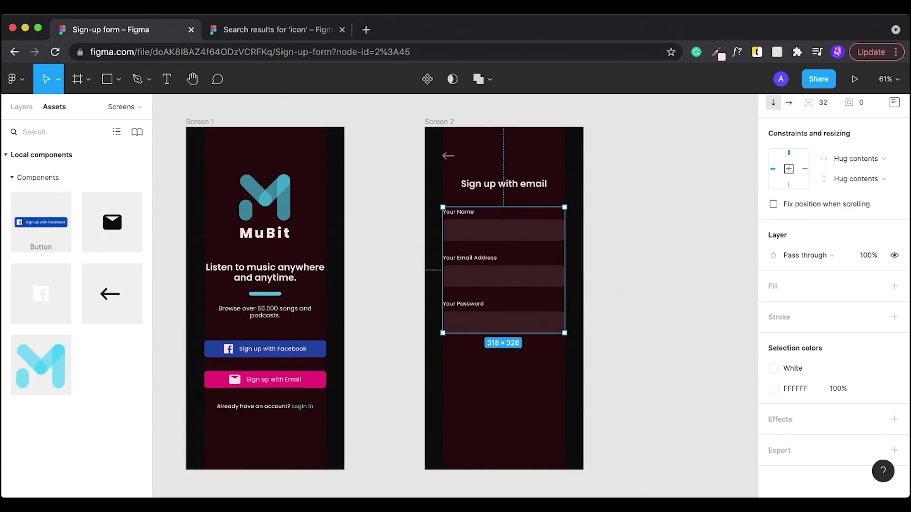
{"action": "left_click_drag", "start_coordinate": [41, 222], "coordinate": [477, 292]}
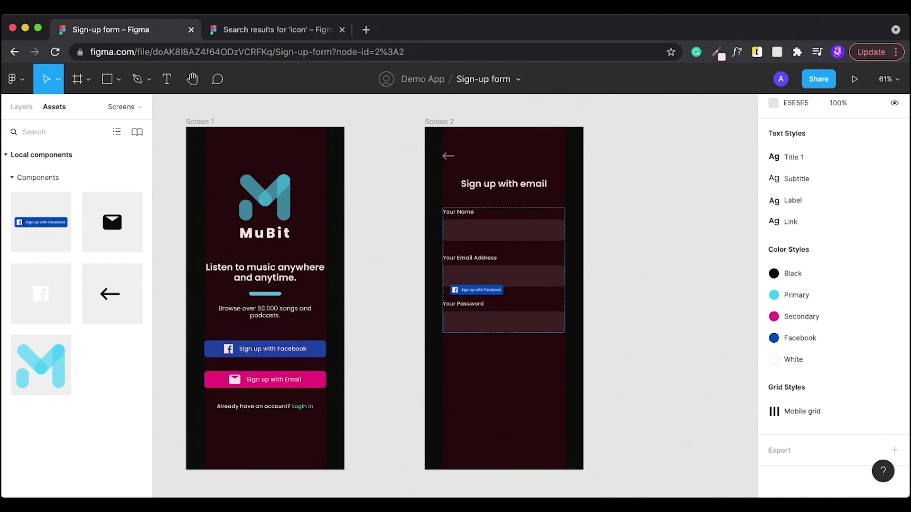
{"action": "scroll", "coordinate": [483, 302], "scroll_direction": "up", "scroll_amount": 2}
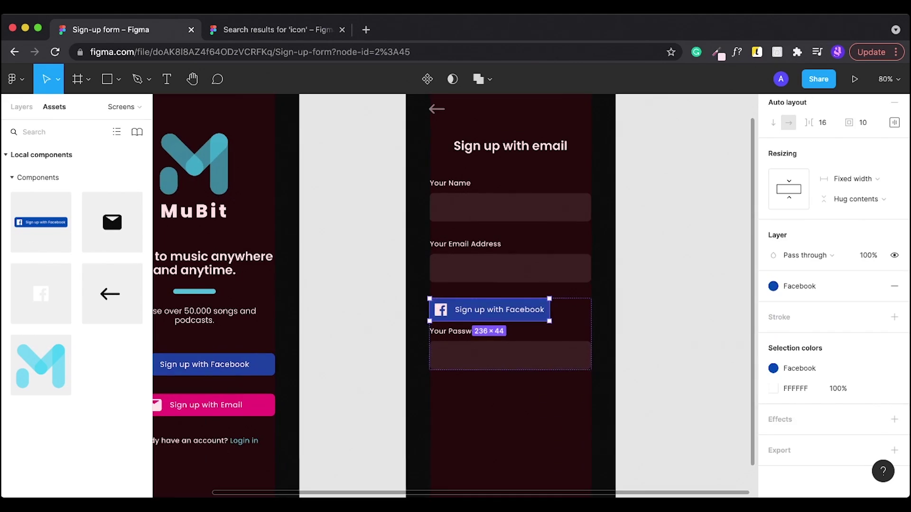
{"action": "key", "text": "Down"}
{"action": "left_click_drag", "start_coordinate": [490, 358], "coordinate": [517, 374]}
{"action": "key", "text": "alt+1"}
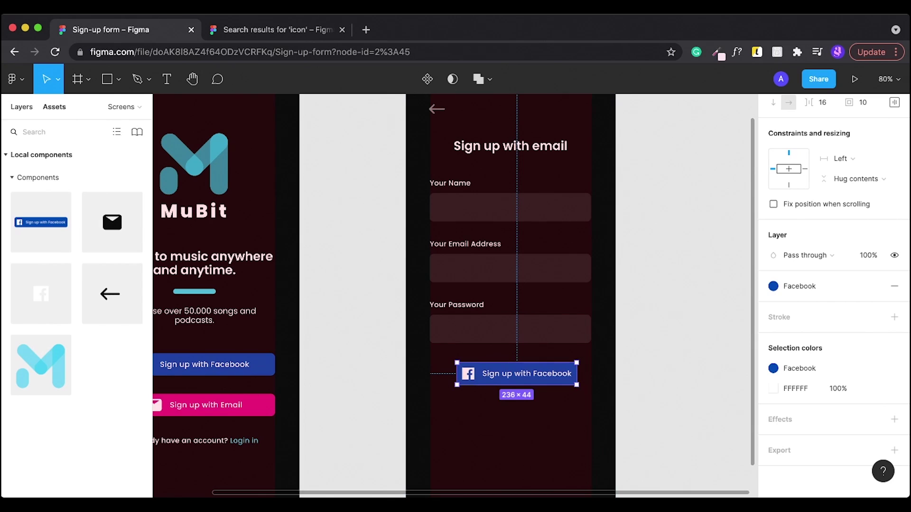
{"action": "left_click_drag", "start_coordinate": [52, 224], "coordinate": [95, 254]}
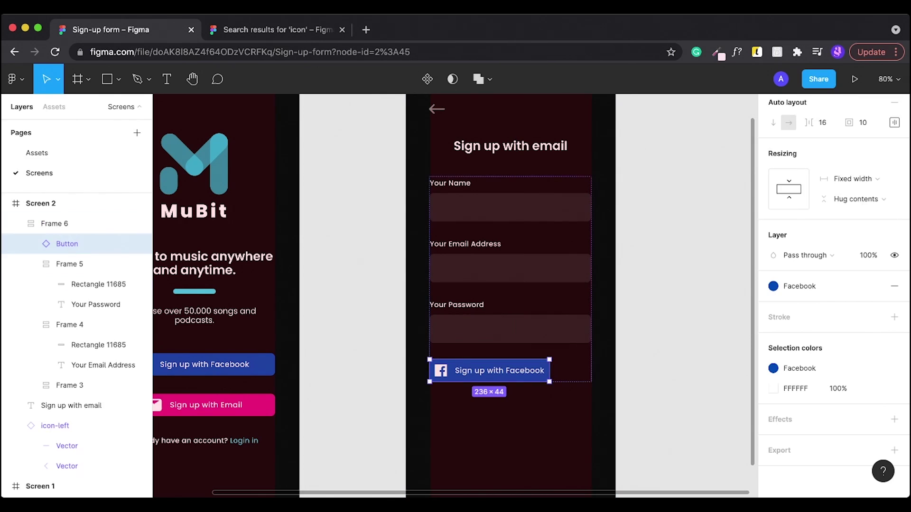
{"action": "left_click_drag", "start_coordinate": [550, 371], "coordinate": [591, 370]}
Fill the button with the pink Secondary colour, relabel it 'Sign up', and hide its Facebook icon
{"action": "scroll", "coordinate": [555, 362], "scroll_direction": "down", "scroll_amount": 2}
{"action": "left_click", "coordinate": [773, 286]}
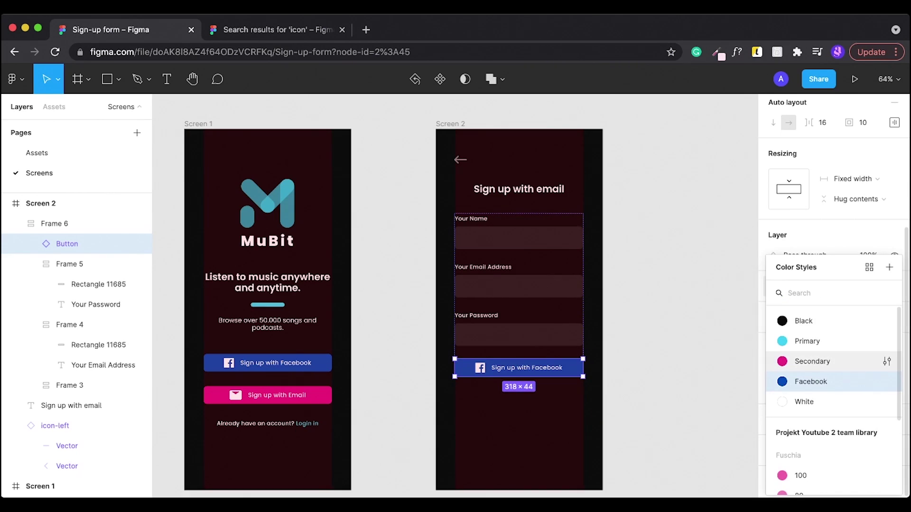
{"action": "left_click", "coordinate": [812, 362]}
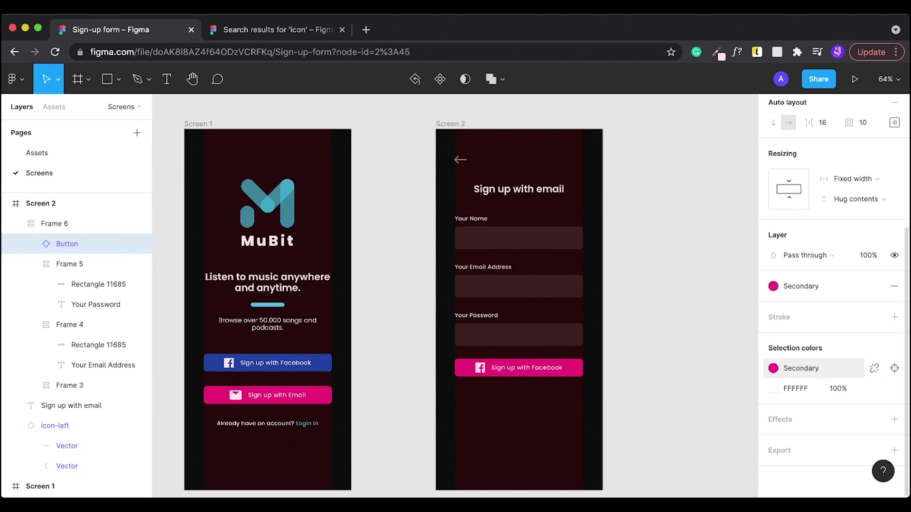
{"action": "scroll", "coordinate": [559, 384], "scroll_direction": "up", "scroll_amount": 3}
{"action": "double_click", "coordinate": [514, 361]}
{"action": "key", "text": "Return"}
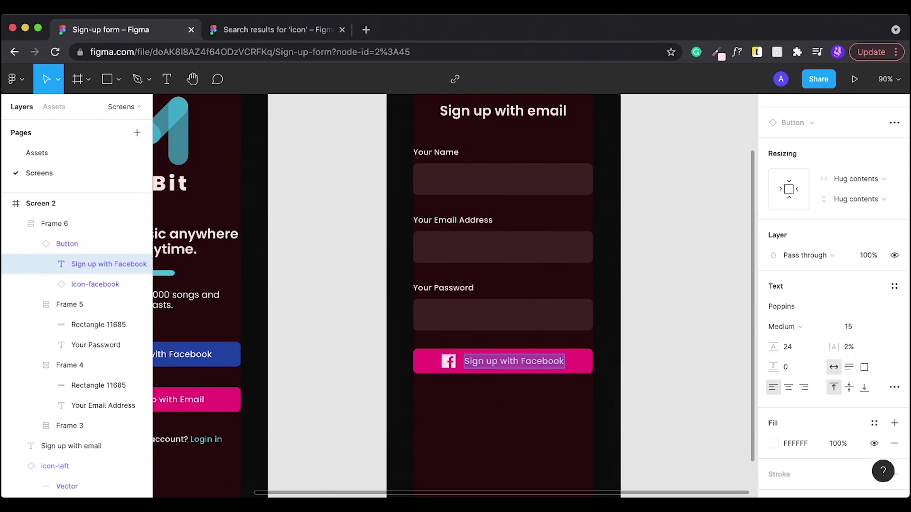
{"action": "type", "text": "Sign up"}
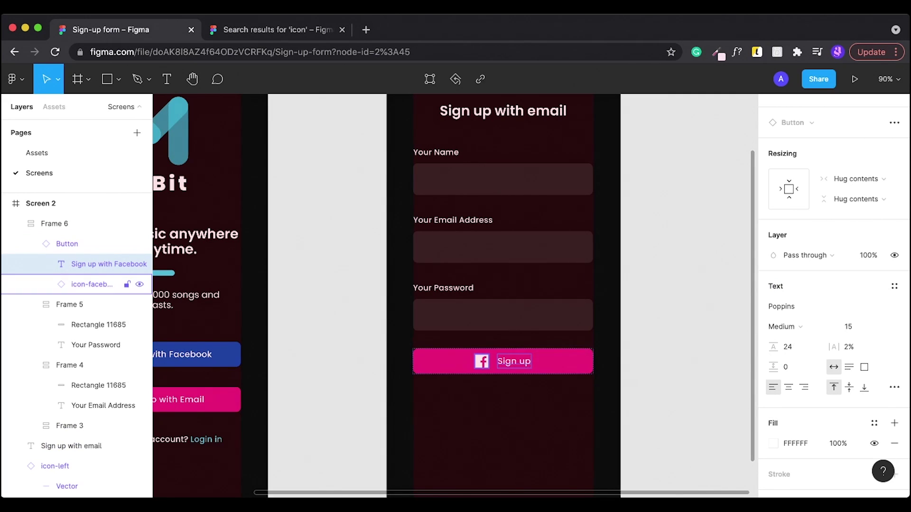
{"action": "left_click", "coordinate": [95, 284]}
{"action": "left_click", "coordinate": [139, 284]}
{"action": "scroll", "coordinate": [495, 304], "scroll_direction": "down", "scroll_amount": 5}
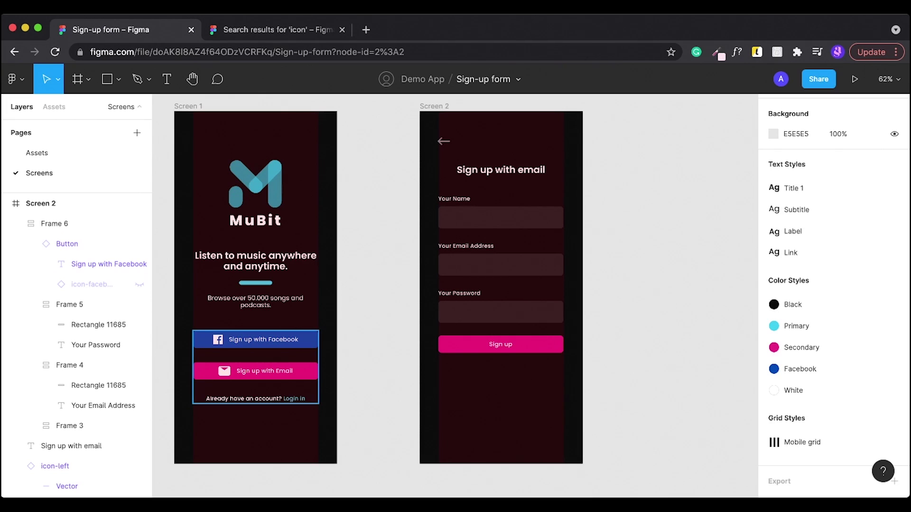
Add the text 'By continuing, you agree to accept our Privacy Policy and Terms and Conditions.' in Label style
{"action": "left_click", "coordinate": [54, 223]}
{"action": "key", "text": "t"}
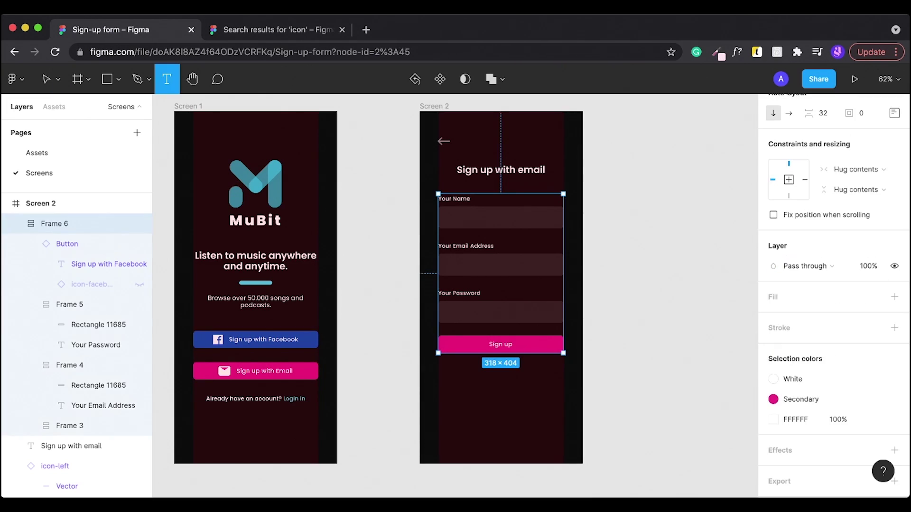
{"action": "left_click", "coordinate": [521, 365]}
{"action": "key", "text": "Escape"}
{"action": "scroll", "coordinate": [523, 362], "scroll_direction": "up", "scroll_amount": 5}
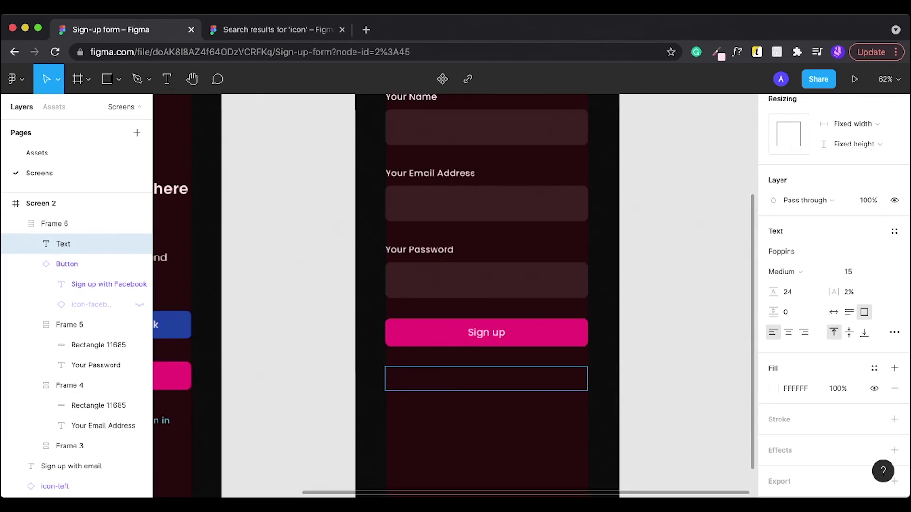
{"action": "type", "text": "By continui"}
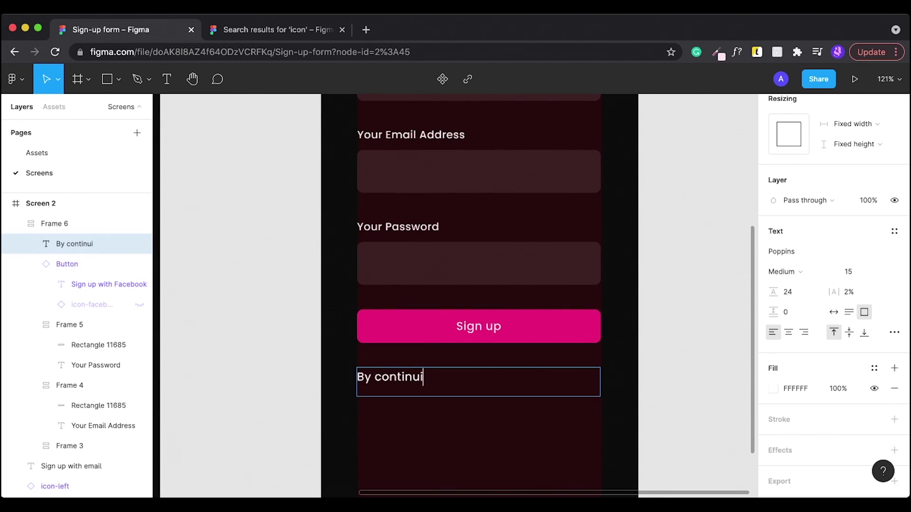
{"action": "type", "text": "ng, you agree"}
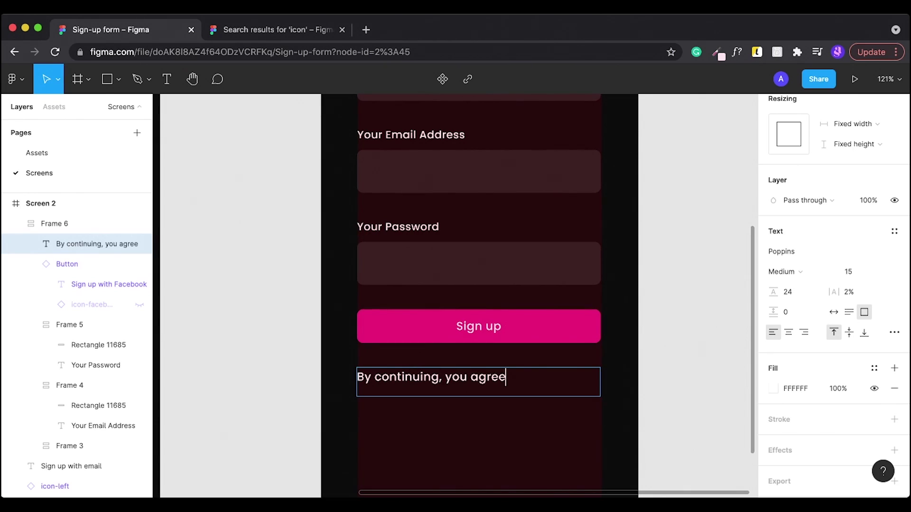
{"action": "type", "text": " to accept our Pirvacy"}
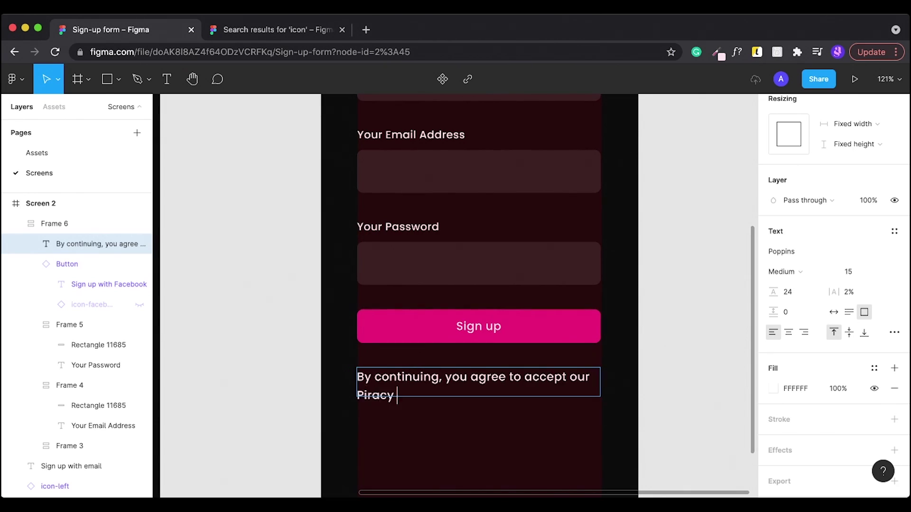
{"action": "key", "text": "BackSpace"}
{"action": "key", "text": "BackSpace"}
{"action": "key", "text": "BackSpace"}
{"action": "key", "text": "BackSpace"}
{"action": "key", "text": "BackSpace"}
{"action": "type", "text": "rivacy Policy and"}
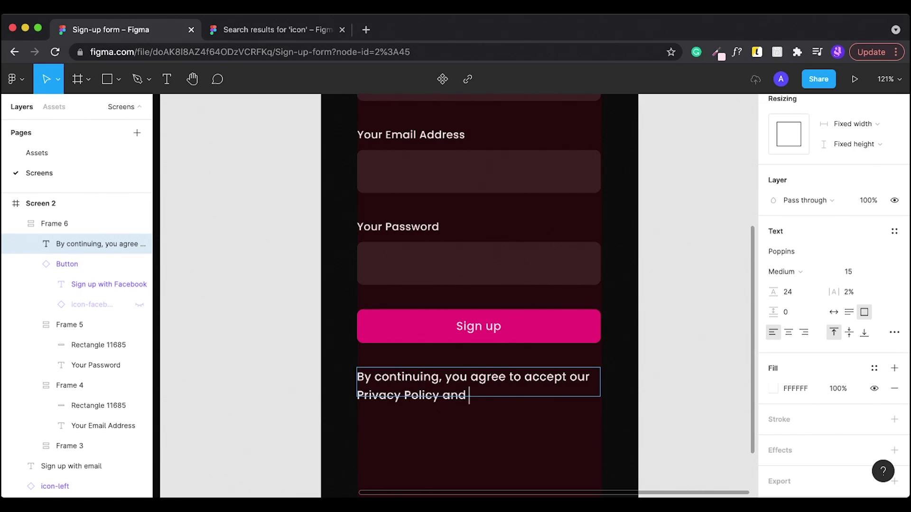
{"action": "type", "text": " Terms and Conditions."}
{"action": "key", "text": "ctrl+a"}
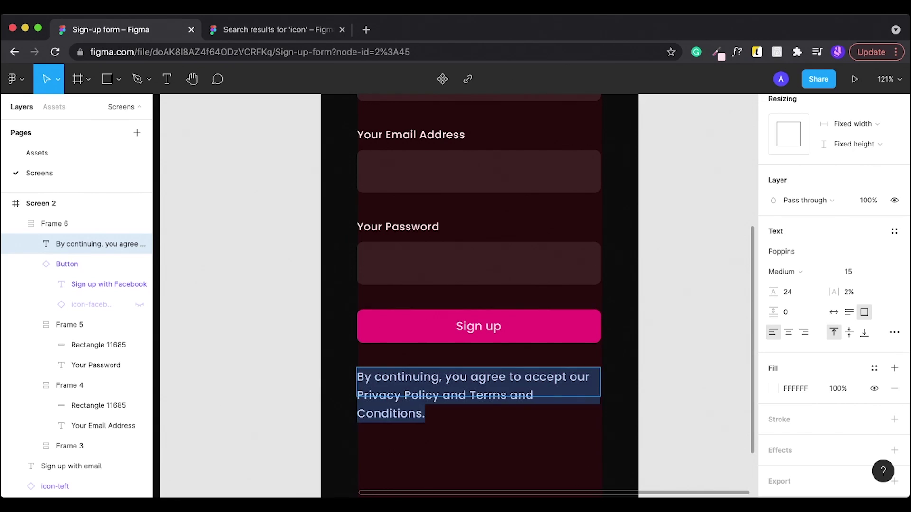
{"action": "left_click", "coordinate": [894, 231]}
{"action": "left_click", "coordinate": [803, 348]}
{"action": "key", "text": "Escape"}
{"action": "scroll", "coordinate": [435, 394], "scroll_direction": "down", "scroll_amount": 10}
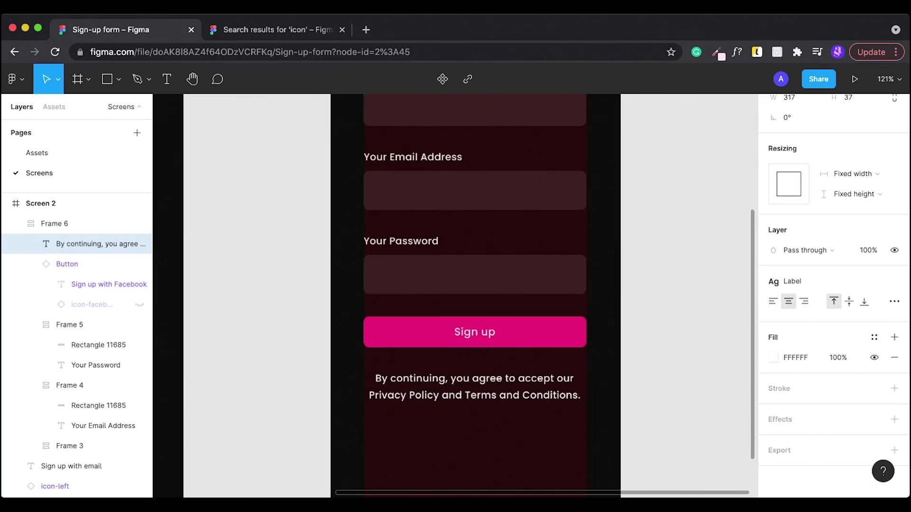
Colour the phrases 'Privacy Policy' and 'Terms and Conditions' with the Primary colour style
{"action": "key", "text": "Escape"}
{"action": "scroll", "coordinate": [422, 403], "scroll_direction": "up", "scroll_amount": 5}
{"action": "left_click", "coordinate": [520, 363]}
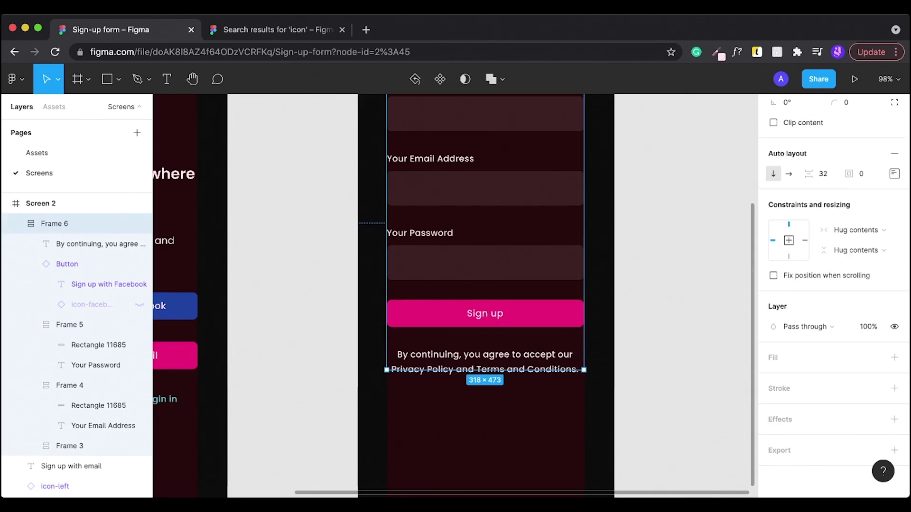
{"action": "double_click", "coordinate": [519, 363]}
{"action": "left_click_drag", "start_coordinate": [377, 375], "coordinate": [659, 375]}
{"action": "left_click", "coordinate": [874, 337]}
{"action": "left_click", "coordinate": [807, 340]}
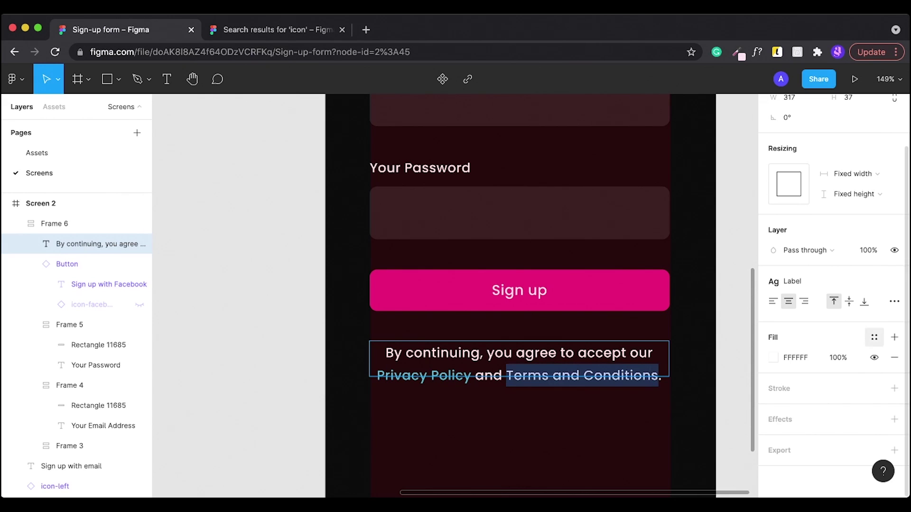
{"action": "left_click", "coordinate": [870, 337]}
{"action": "left_click", "coordinate": [806, 341]}
{"action": "left_click", "coordinate": [54, 223]}
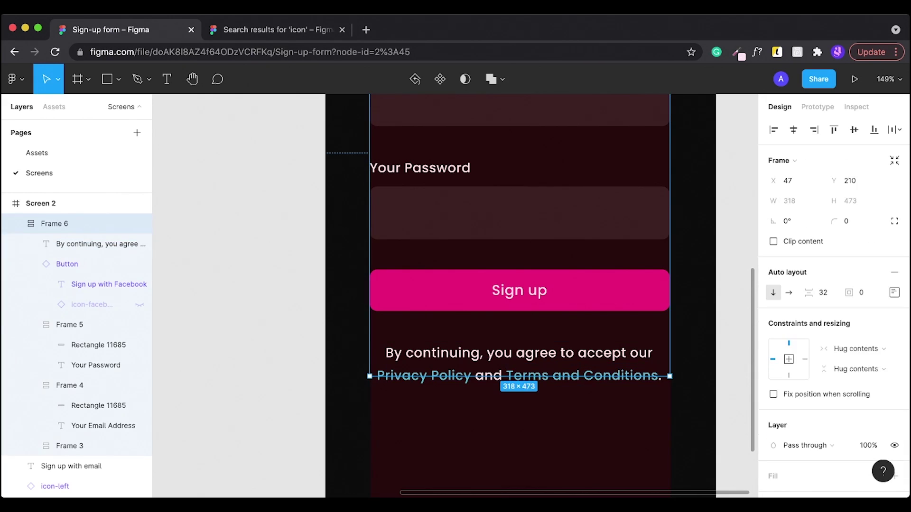
{"action": "key", "text": "Escape"}
{"action": "scroll", "coordinate": [456, 294], "scroll_direction": "down", "scroll_amount": 5}
Keep iPhone 11 Pro Max as the prototype preview device
{"action": "scroll", "coordinate": [455, 294], "scroll_direction": "up", "scroll_amount": 2}
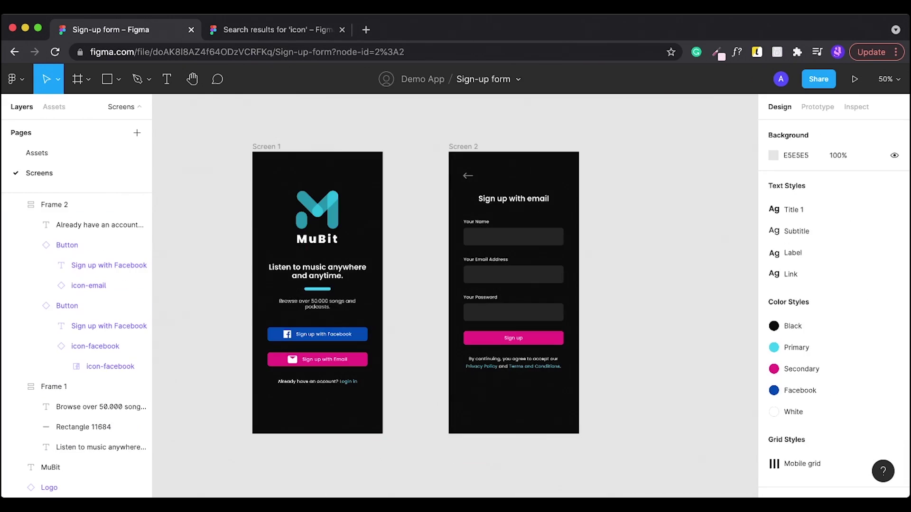
{"action": "key", "text": "shift+e"}
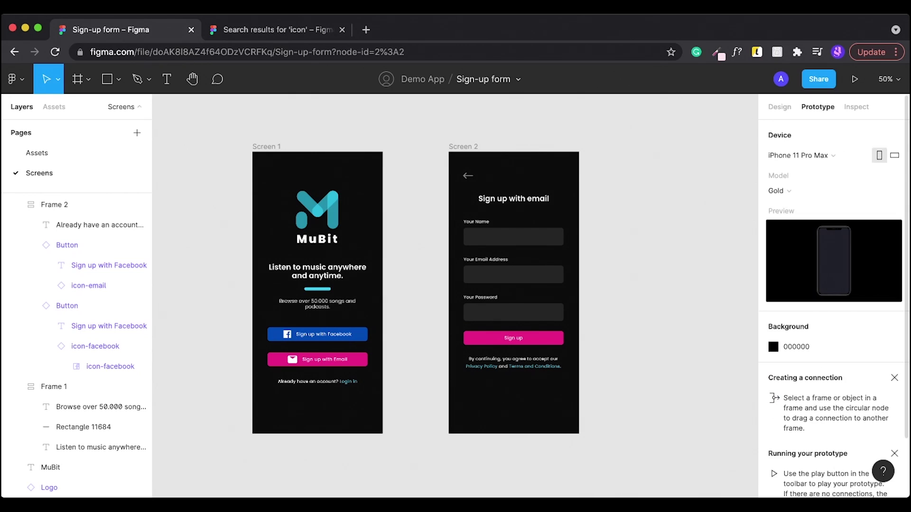
{"action": "left_click", "coordinate": [801, 156]}
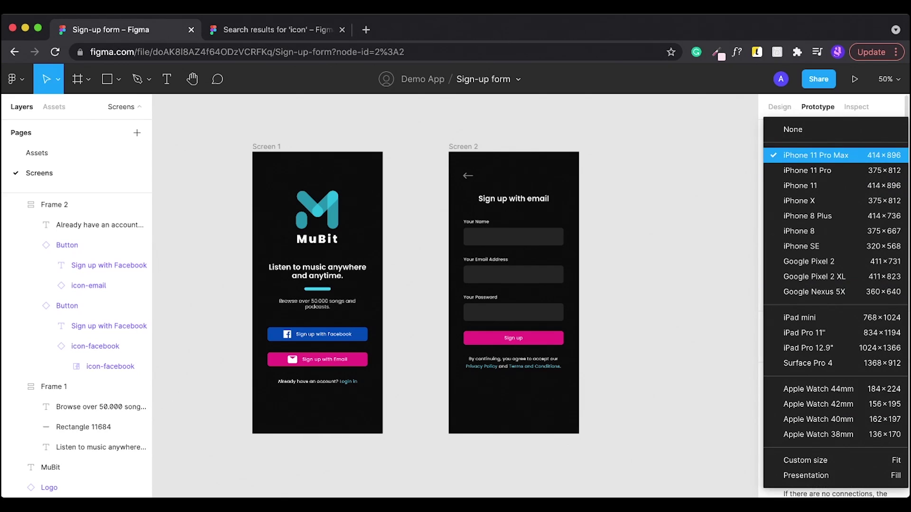
{"action": "left_click", "coordinate": [806, 155]}
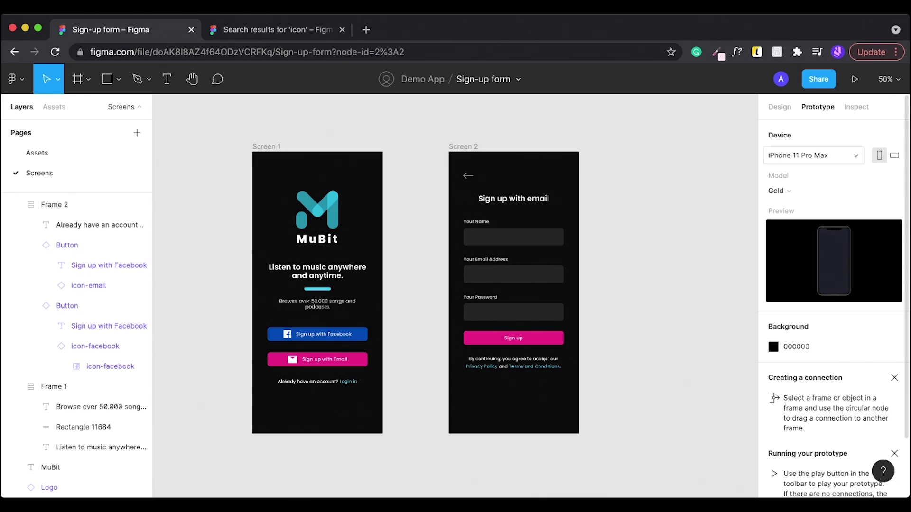
Set the prototype background to cyan 2BCEF1 and choose the Silver phone model
{"action": "left_click", "coordinate": [773, 347]}
{"action": "left_click", "coordinate": [636, 250]}
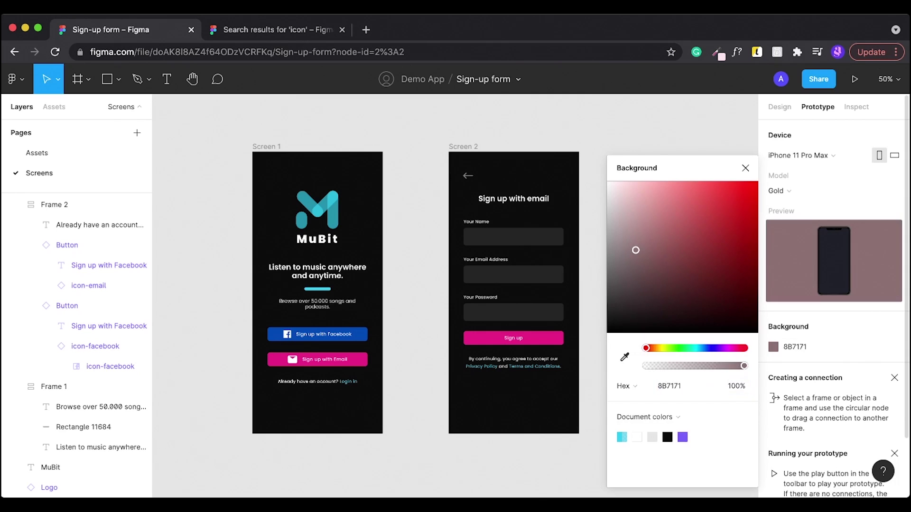
{"action": "left_click_drag", "start_coordinate": [635, 250], "coordinate": [716, 237]}
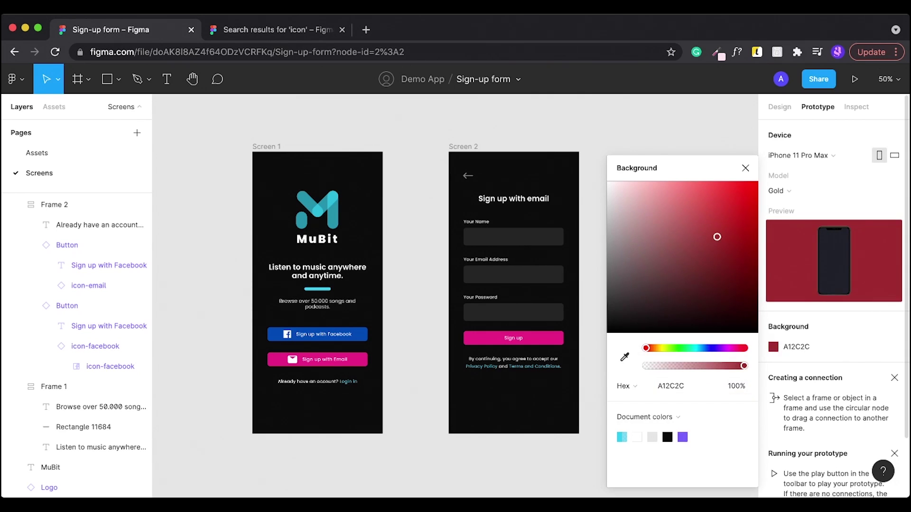
{"action": "left_click", "coordinate": [621, 437]}
{"action": "key", "text": "Escape"}
{"action": "left_click", "coordinate": [777, 190]}
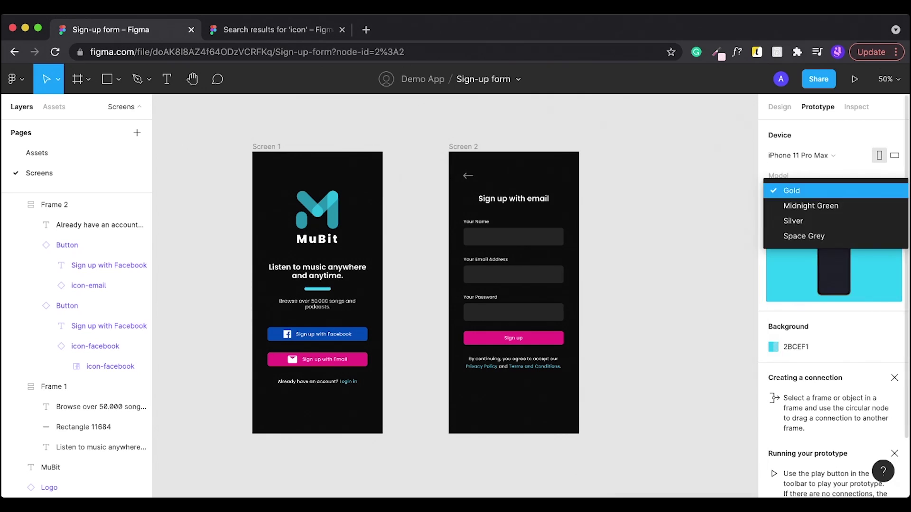
{"action": "left_click", "coordinate": [787, 220]}
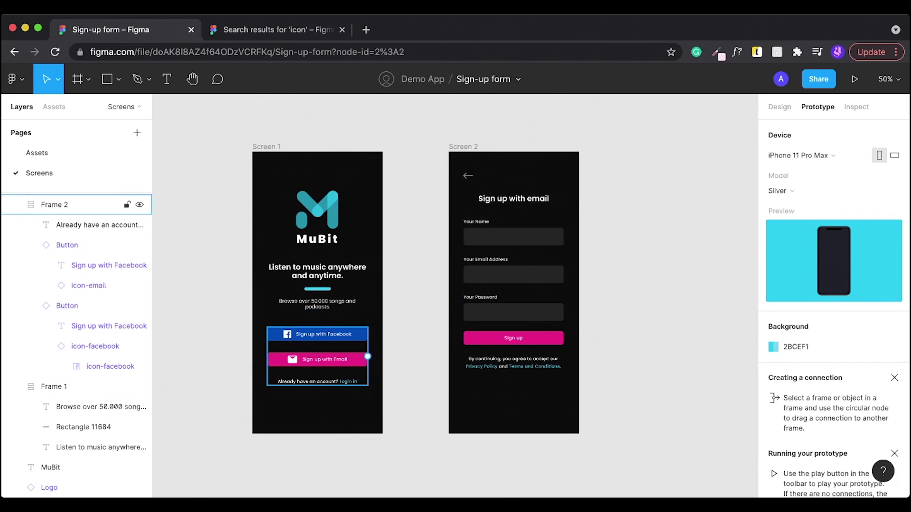
Connect the Sign up with Email button's prototype link to Screen 2
{"action": "left_click", "coordinate": [368, 357]}
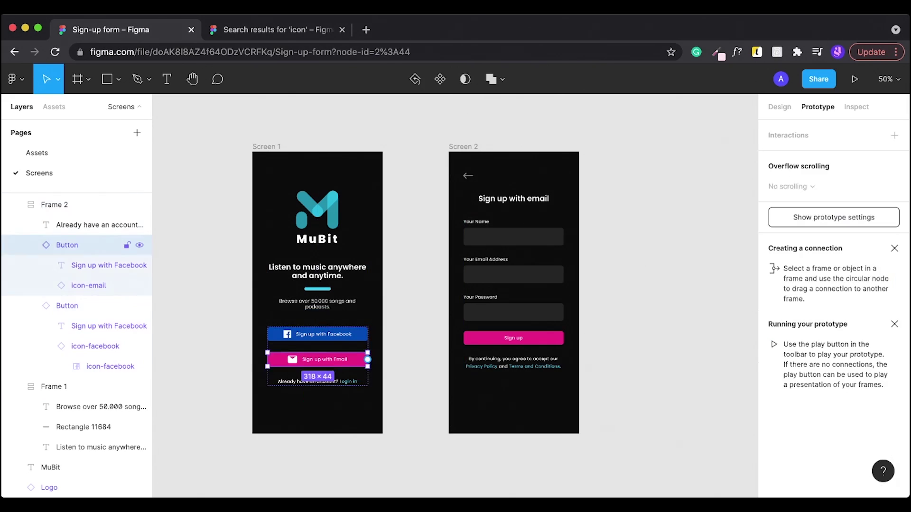
{"action": "scroll", "coordinate": [368, 359], "scroll_direction": "up", "scroll_amount": 2}
{"action": "scroll", "coordinate": [367, 359], "scroll_direction": "up", "scroll_amount": 3}
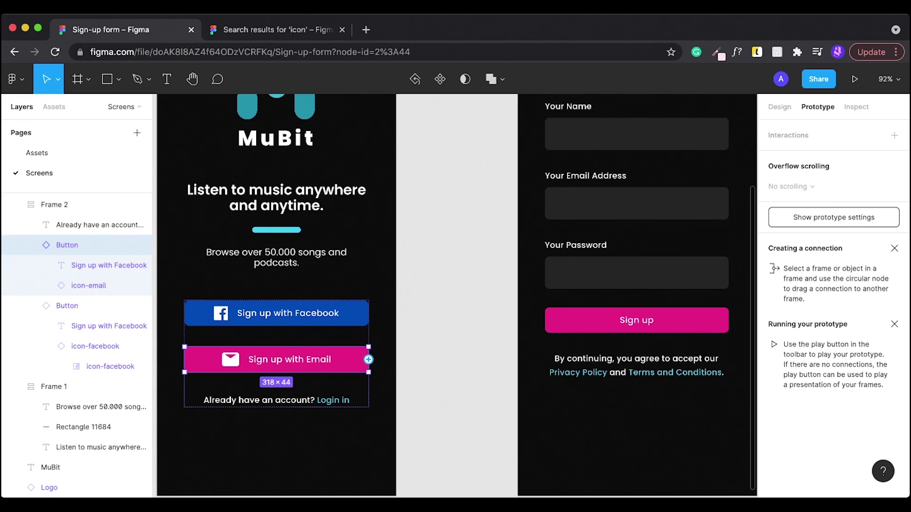
{"action": "mouse_move", "coordinate": [369, 359]}
{"action": "left_mouse_down"}
{"action": "mouse_move", "coordinate": [518, 269]}
{"action": "mouse_move", "coordinate": [517, 237]}
{"action": "left_mouse_up"}
{"action": "scroll", "coordinate": [525, 265], "scroll_direction": "down", "scroll_amount": 5}
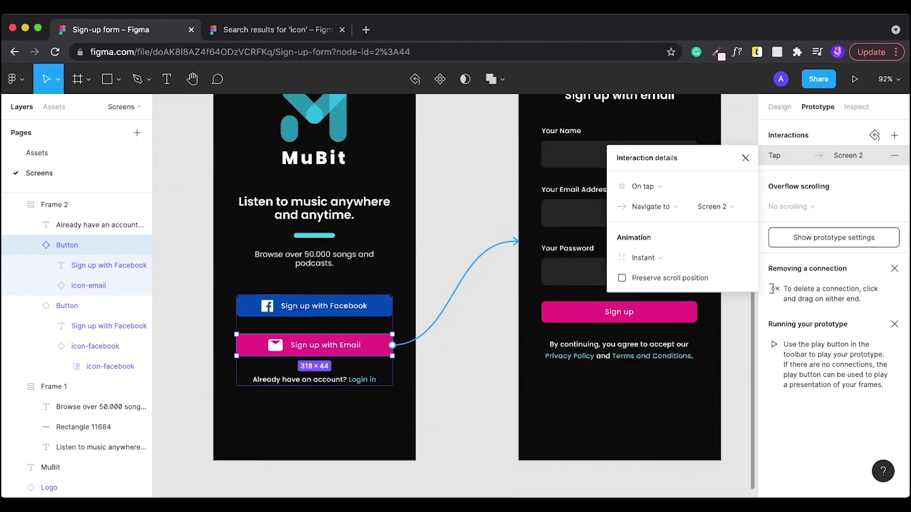
{"action": "scroll", "coordinate": [456, 256], "scroll_direction": "right", "scroll_amount": 4}
{"action": "scroll", "coordinate": [455, 256], "scroll_direction": "right", "scroll_amount": 1}
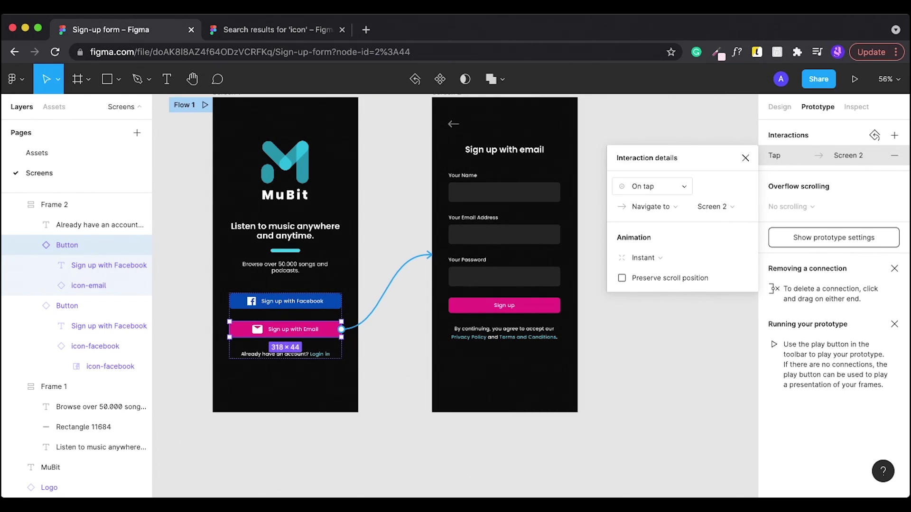
Use On tap, Navigate to, with a Slide in, Ease in and out transition, then play the prototype
{"action": "left_click", "coordinate": [652, 186]}
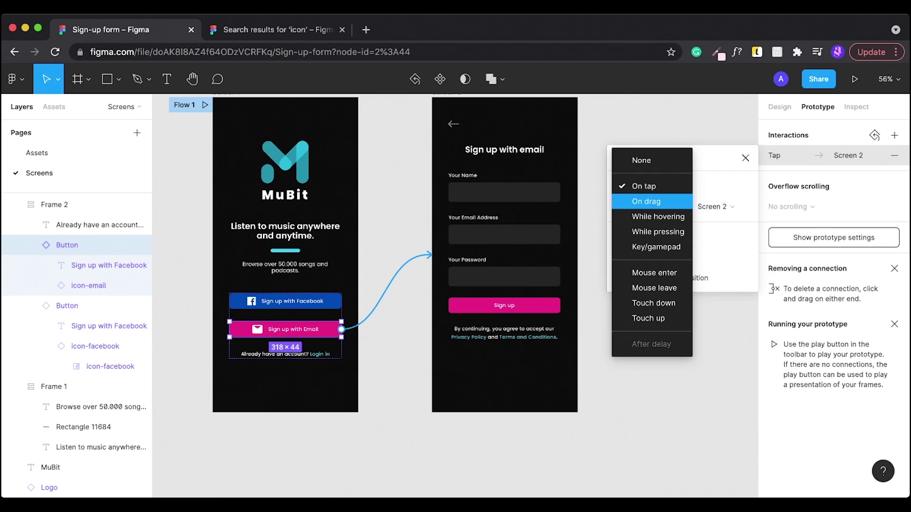
{"action": "left_click", "coordinate": [650, 186]}
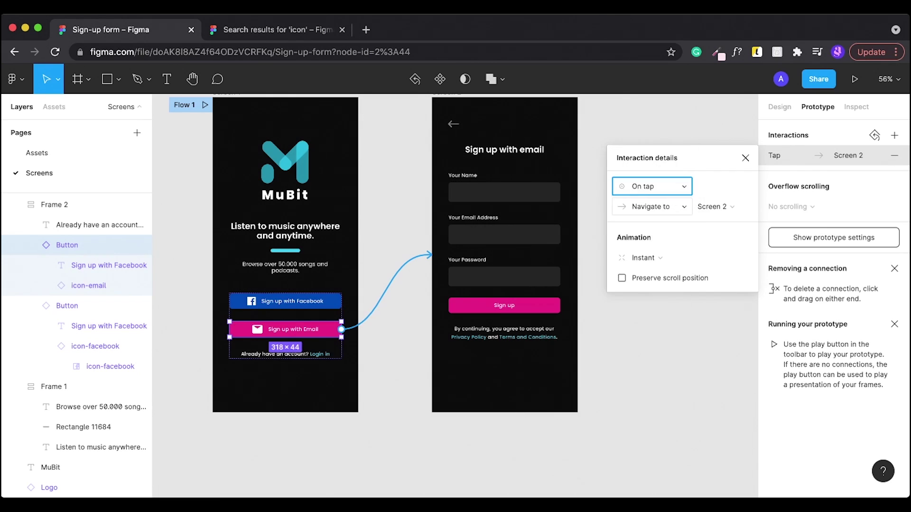
{"action": "left_click", "coordinate": [650, 206]}
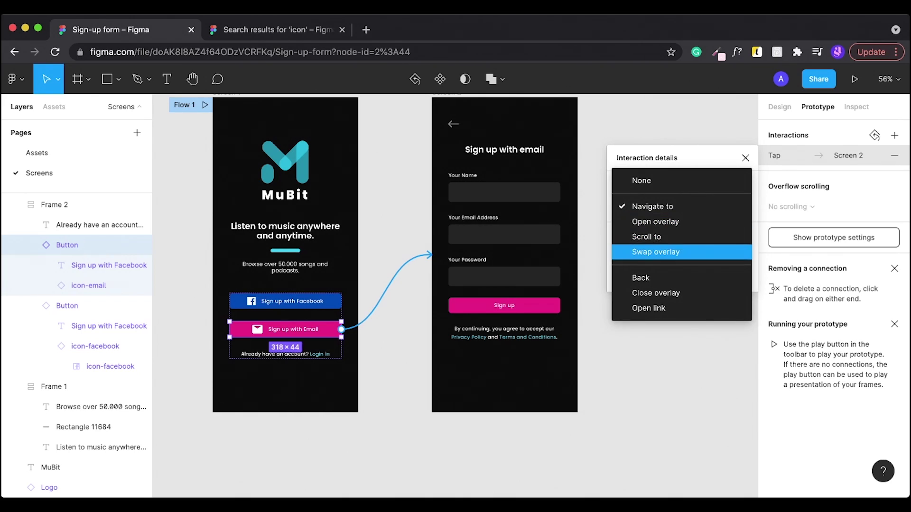
{"action": "left_click", "coordinate": [652, 207]}
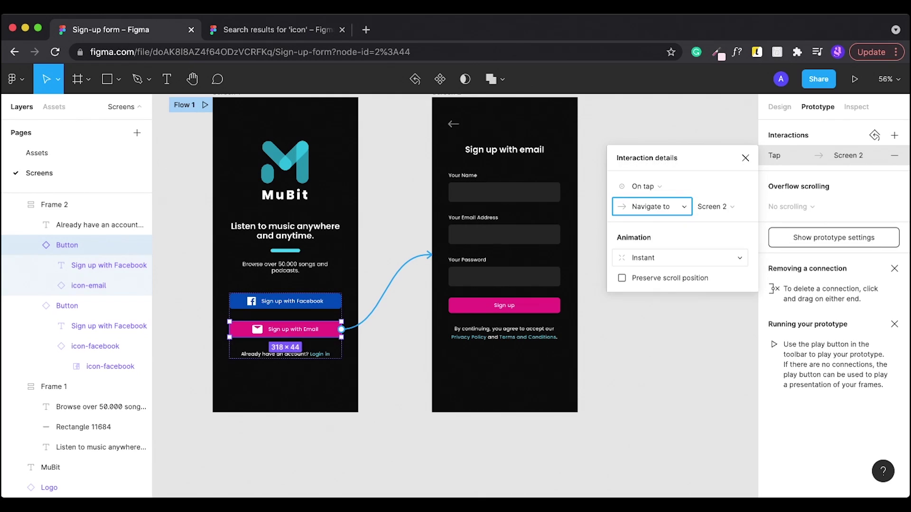
{"action": "left_click", "coordinate": [664, 257]}
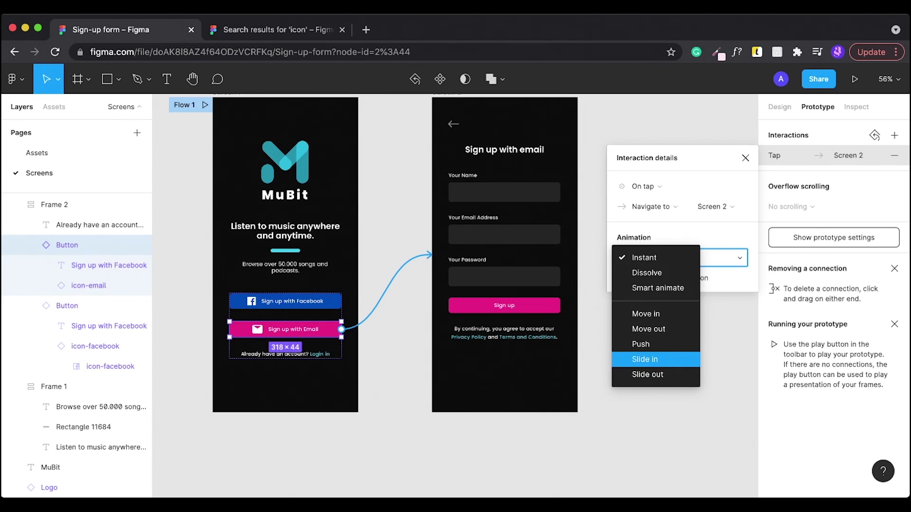
{"action": "left_click", "coordinate": [644, 359]}
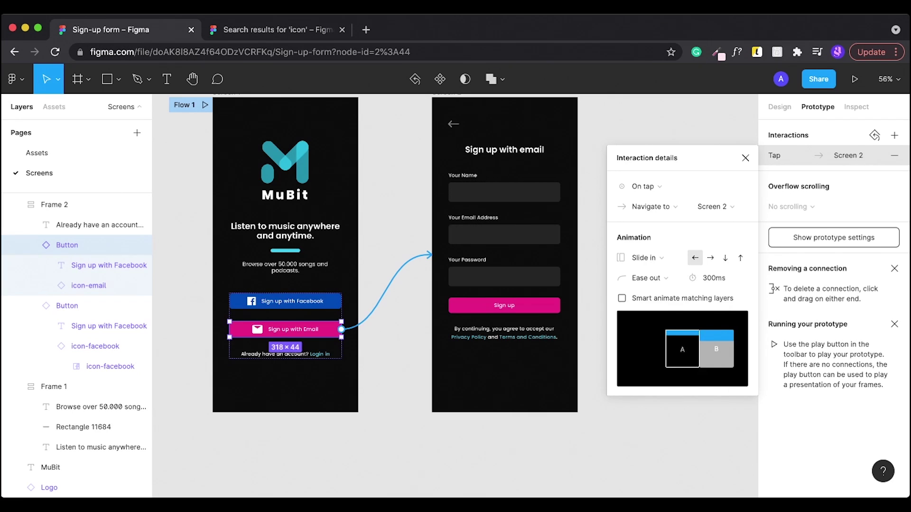
{"action": "left_click", "coordinate": [647, 278]}
{"action": "left_click", "coordinate": [645, 293]}
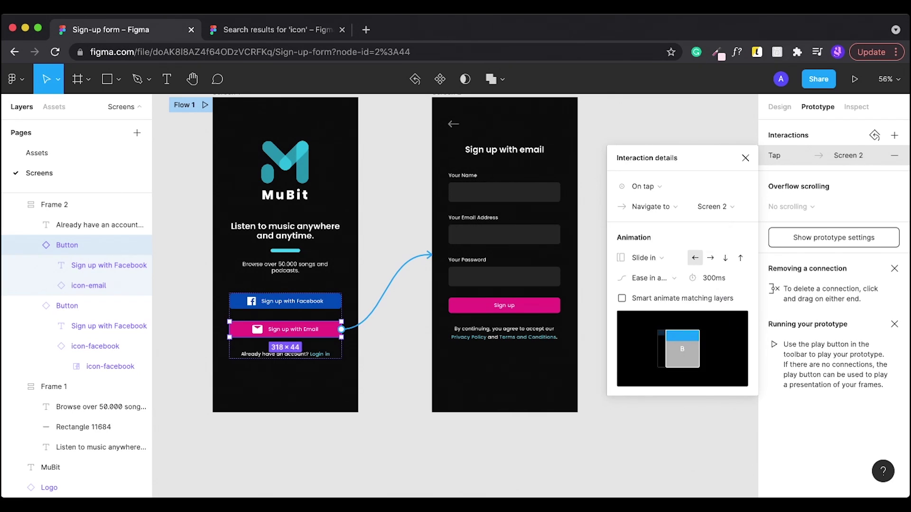
{"action": "left_click", "coordinate": [854, 79]}
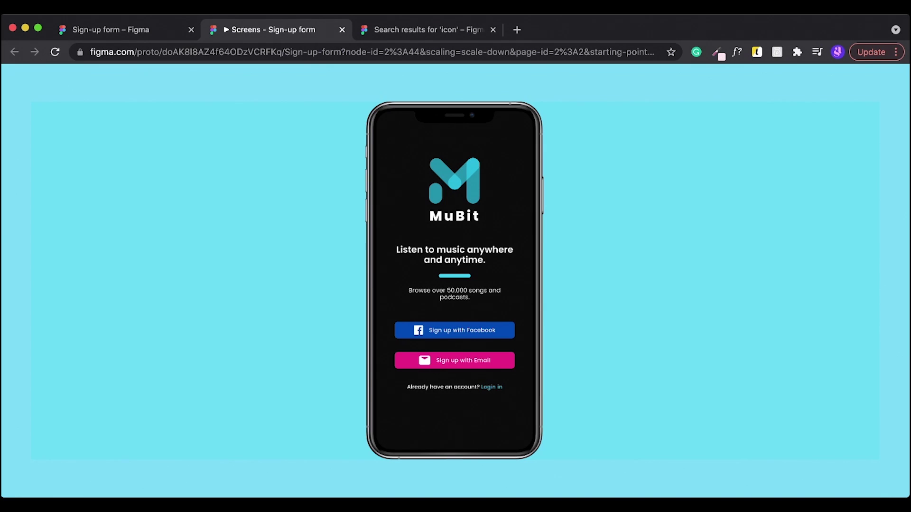
Link Screen 2's back arrow to Screen 1 with a reversed slide-in direction
{"action": "key", "text": "Right"}
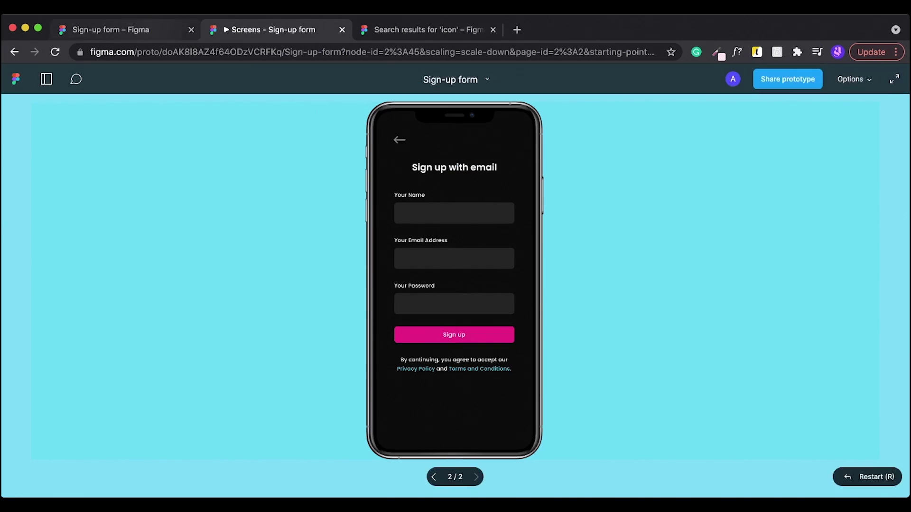
{"action": "left_click", "coordinate": [110, 29]}
{"action": "left_click", "coordinate": [454, 124]}
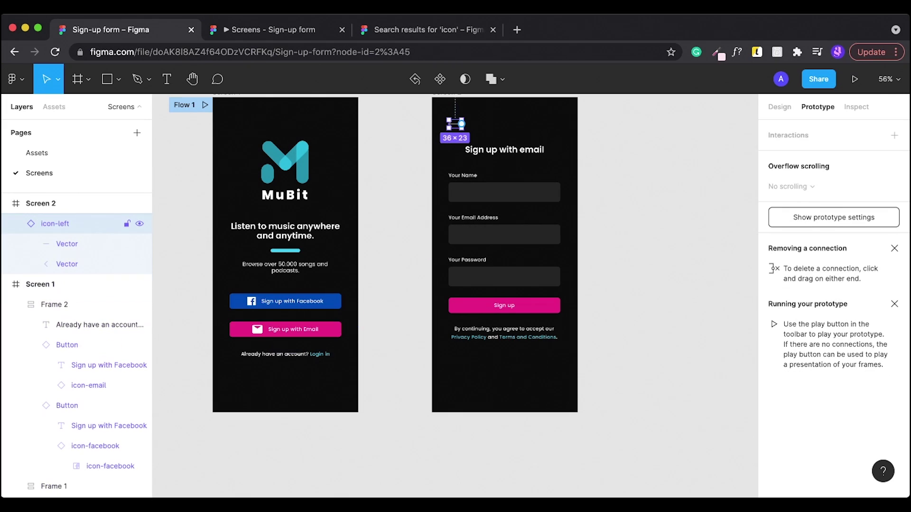
{"action": "left_click_drag", "start_coordinate": [461, 124], "coordinate": [359, 255]}
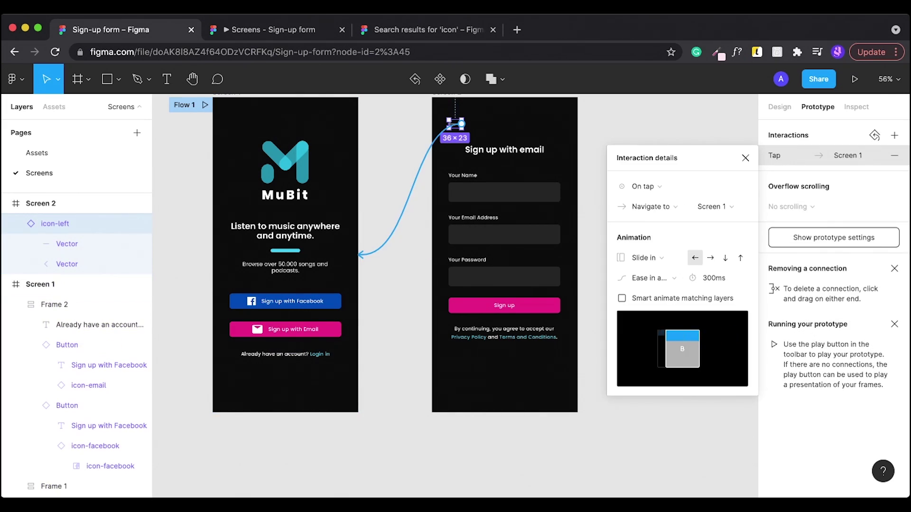
{"action": "left_click", "coordinate": [645, 258]}
{"action": "left_click", "coordinate": [710, 258]}
Test the back and forward navigation between the two screens in the prototype
{"action": "key", "text": "ctrl+alt+Return"}
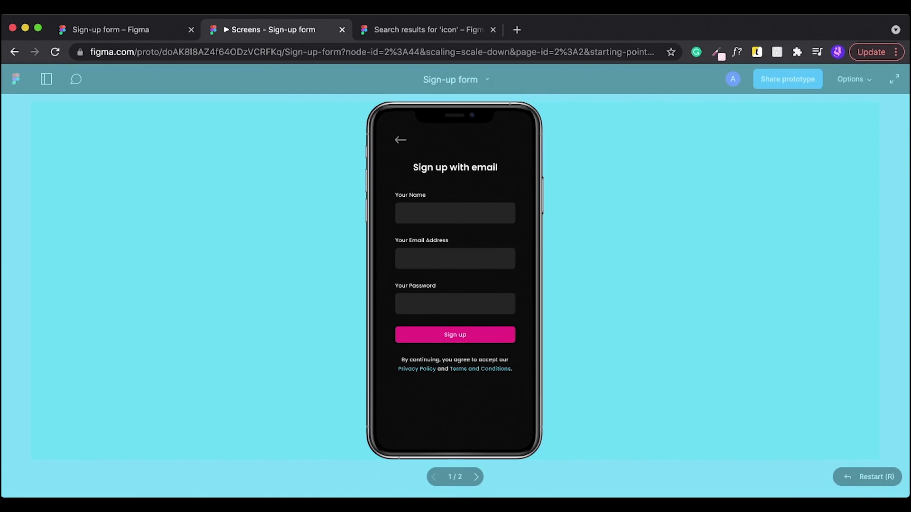
{"action": "key", "text": "Left"}
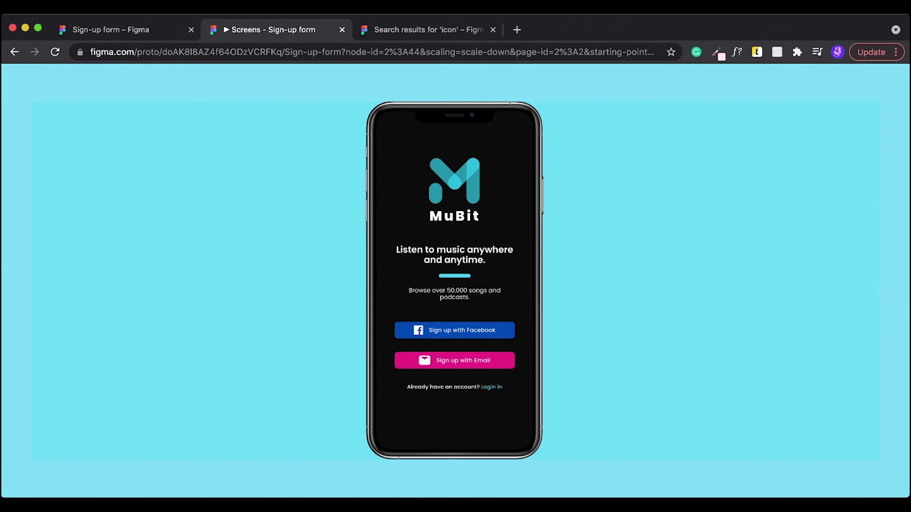
{"action": "key", "text": "Right"}
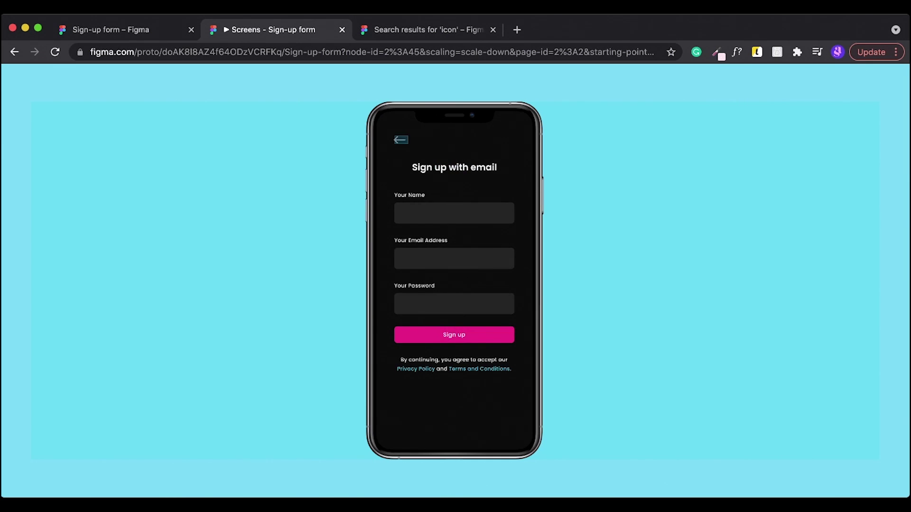
{"action": "key", "text": "ctrl+w"}
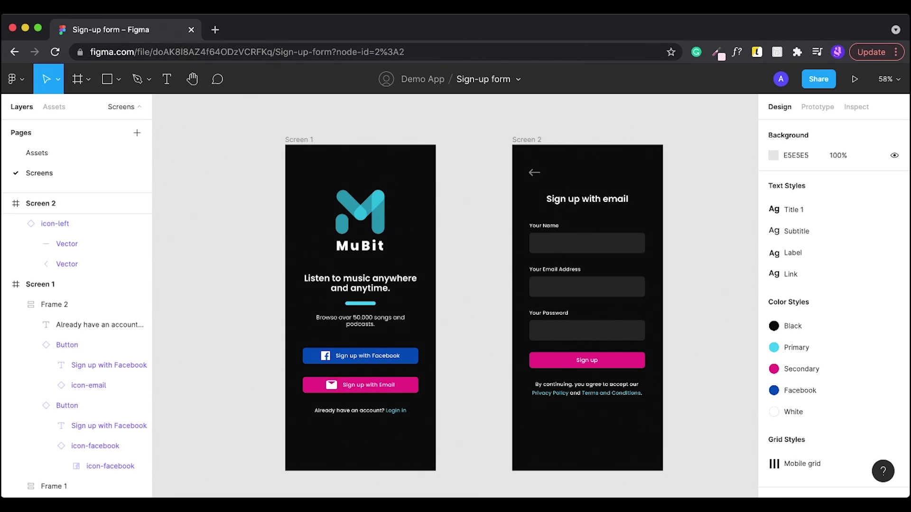
Share the file by inviting the collaborator's e-mail with can-edit access, then open the files dashboard
{"action": "left_click", "coordinate": [819, 78]}
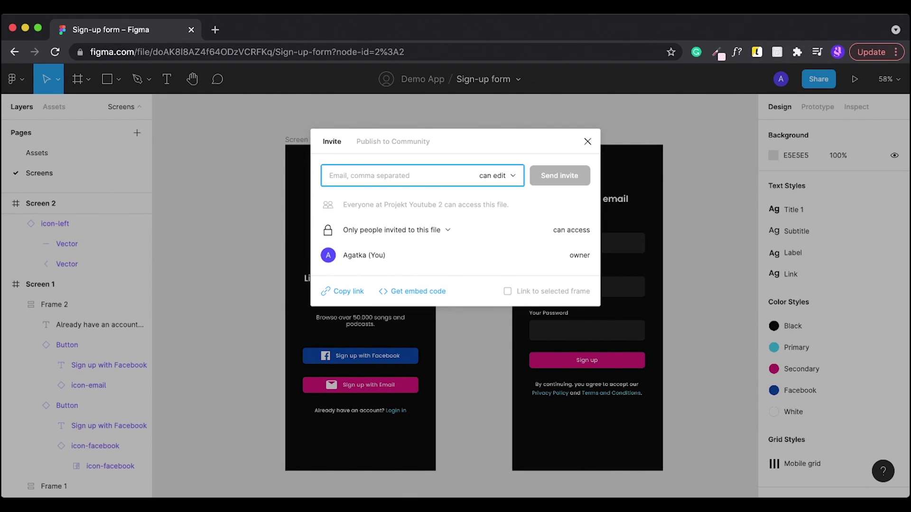
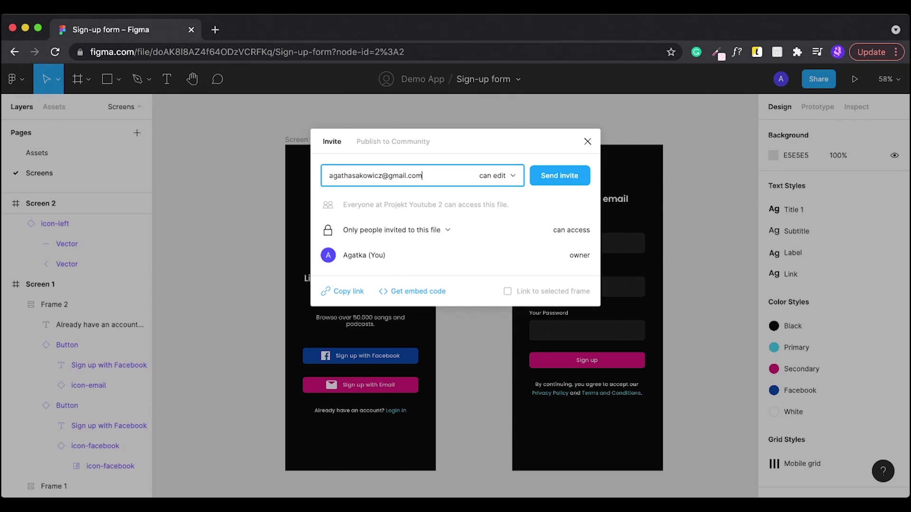
{"action": "key", "text": "Return"}
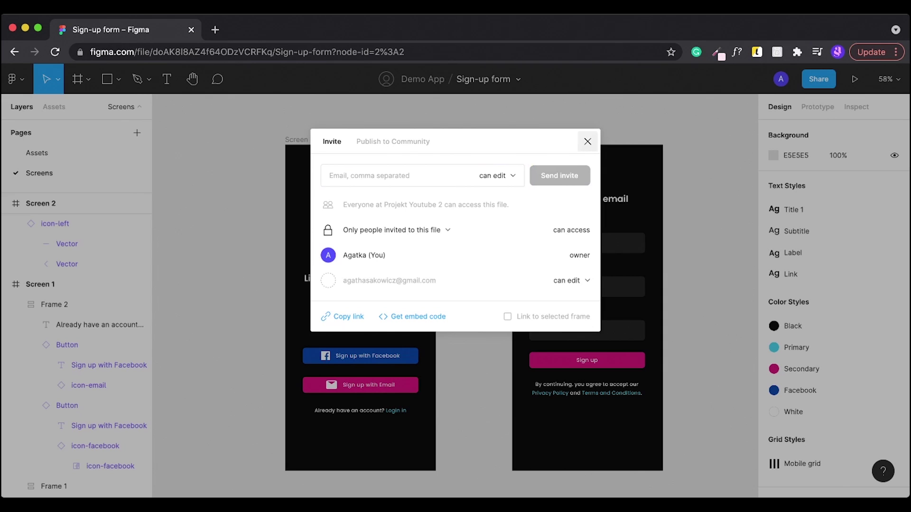
{"action": "left_click", "coordinate": [587, 142]}
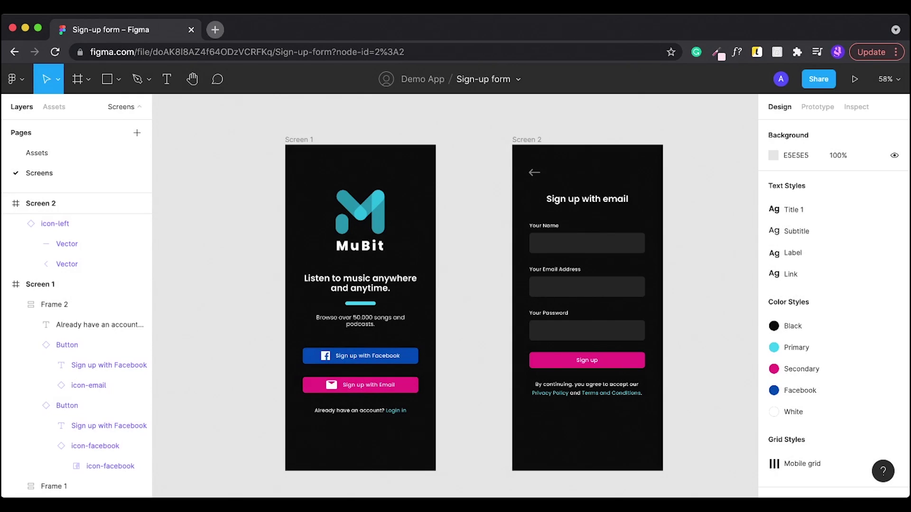
{"action": "left_click", "coordinate": [215, 29]}
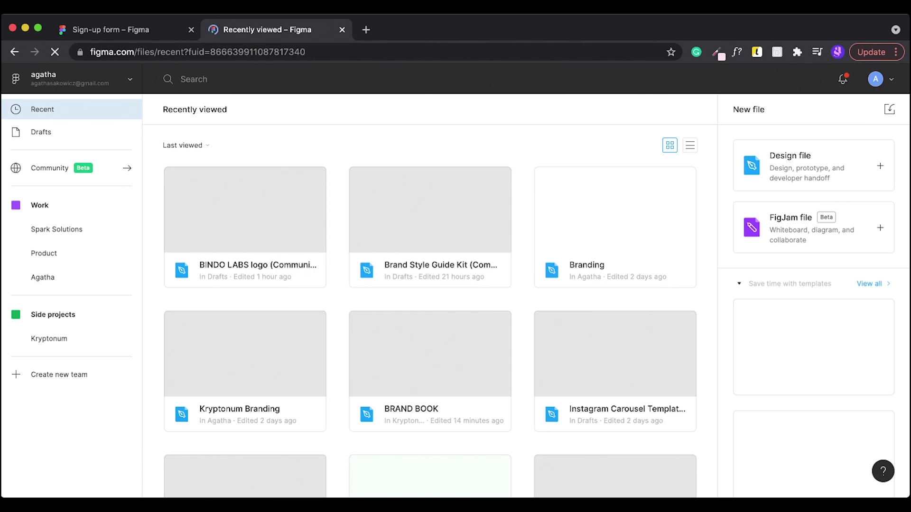
Find the shared Sign-up form file via Notifications and view its Screens page
{"action": "left_click", "coordinate": [842, 79]}
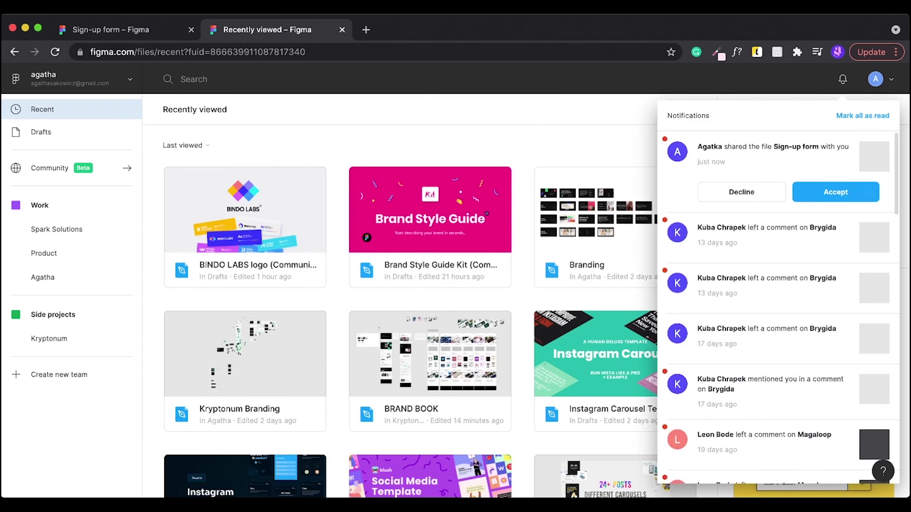
{"action": "key", "text": "Escape"}
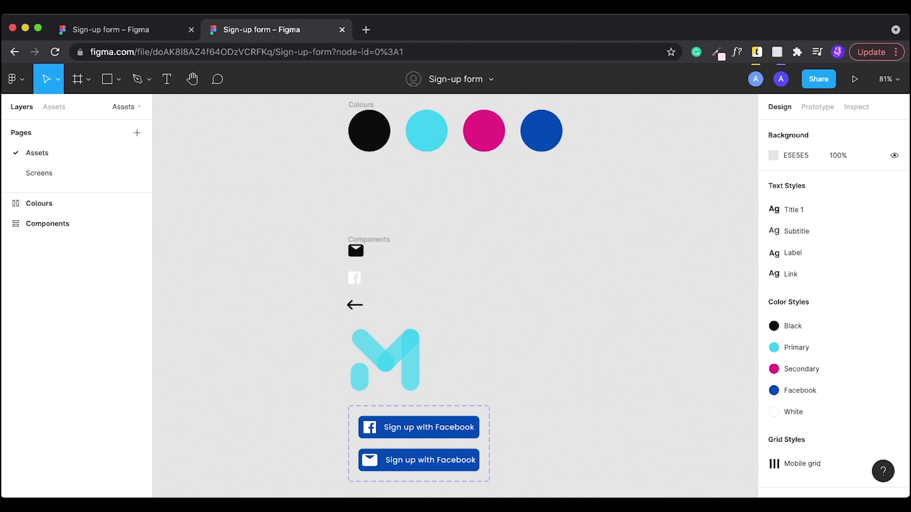
{"action": "scroll", "coordinate": [354, 236], "scroll_direction": "up", "scroll_amount": 2}
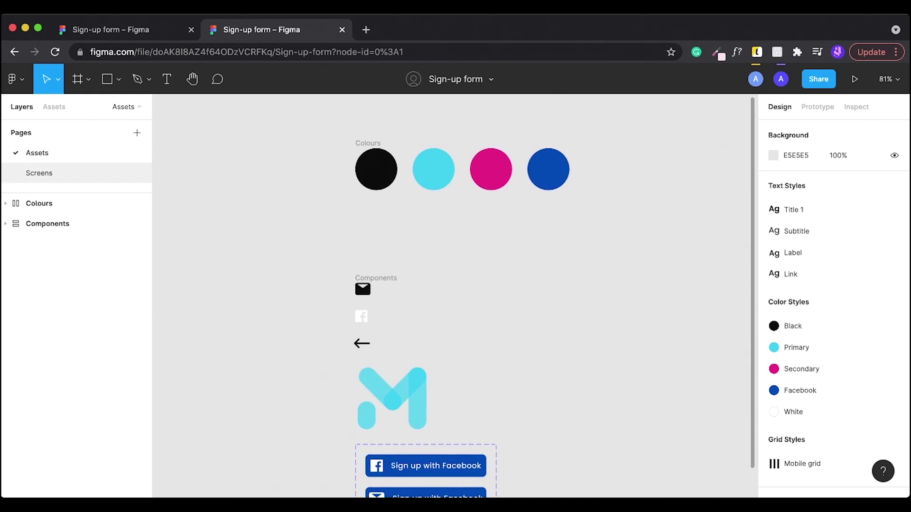
{"action": "left_click", "coordinate": [39, 172]}
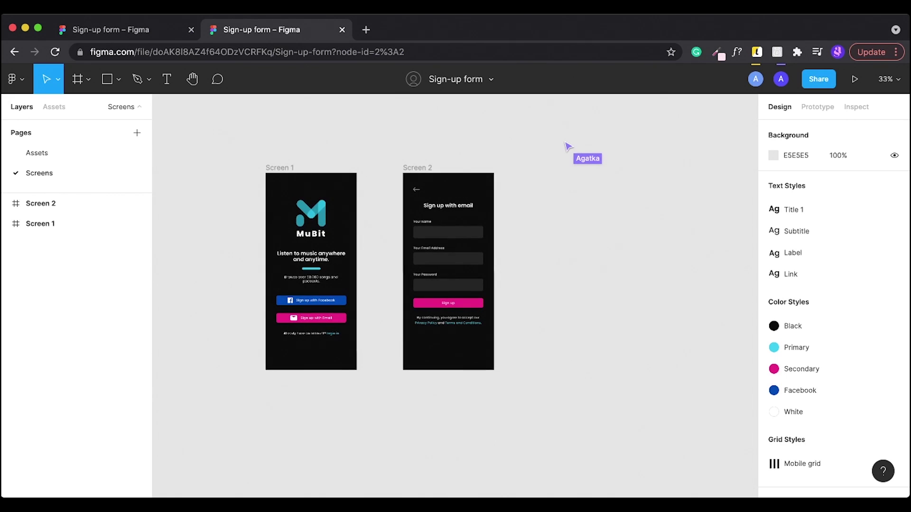
Post the comment 'Może zmieńmy ten kolor' on the Sign up with Email button
{"action": "key", "text": "c"}
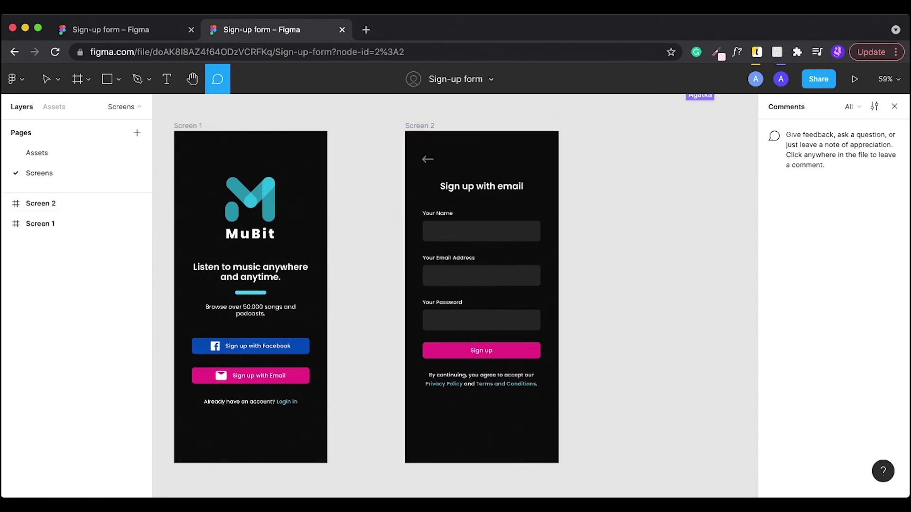
{"action": "left_click", "coordinate": [305, 372]}
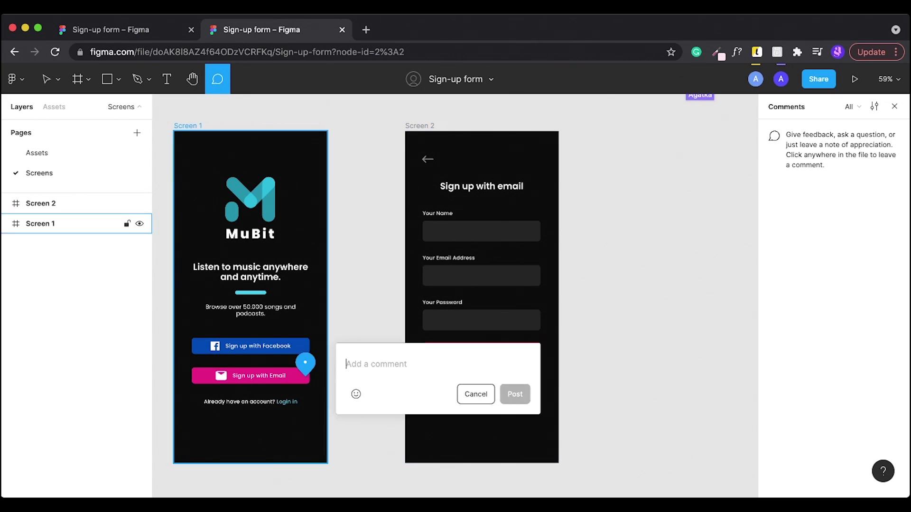
{"action": "type", "text": "Może "}
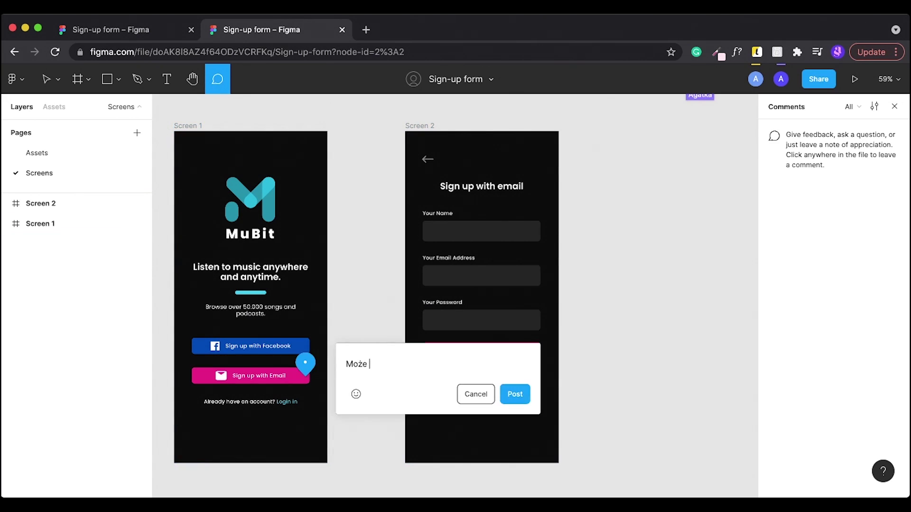
{"action": "type", "text": "zmieńmy ten kolor"}
{"action": "key", "text": "Return"}
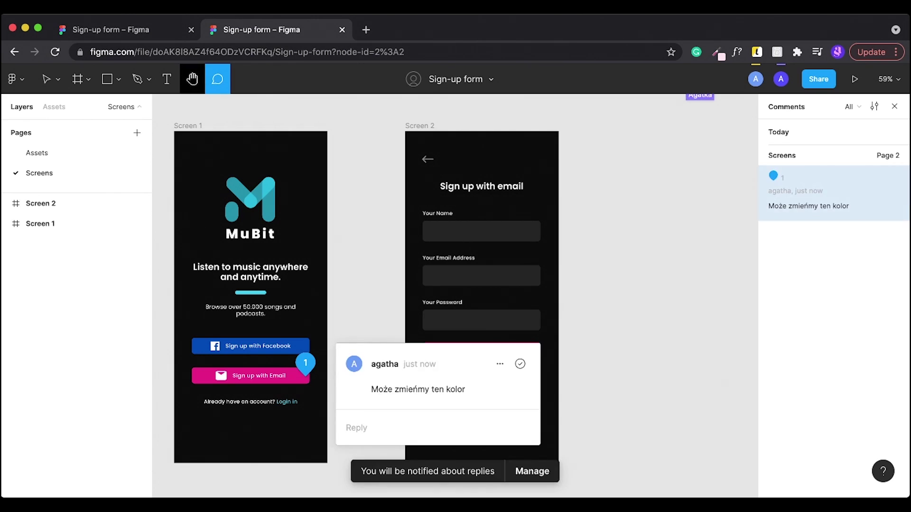
{"action": "left_click", "coordinate": [110, 29]}
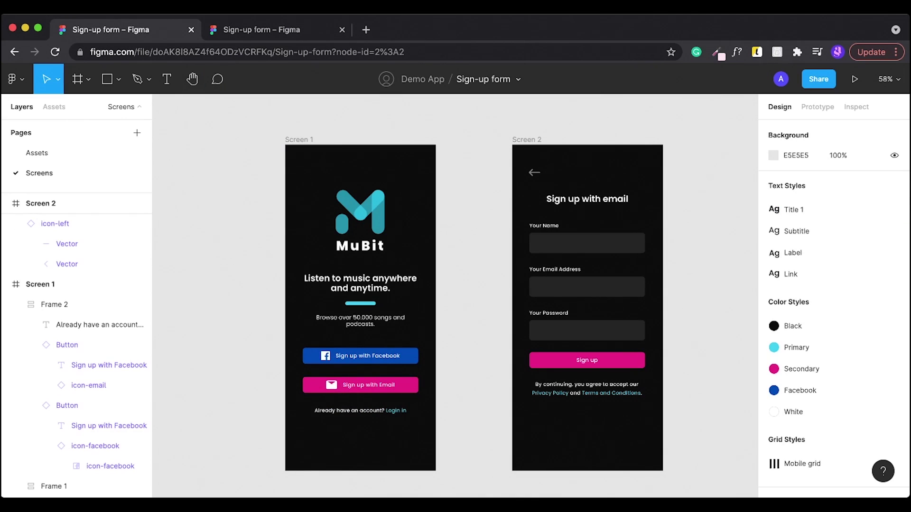
Resolve the 'Może zmieńmy ten kolor' comment in the Comments panel, then return to editing
{"action": "left_click", "coordinate": [217, 78]}
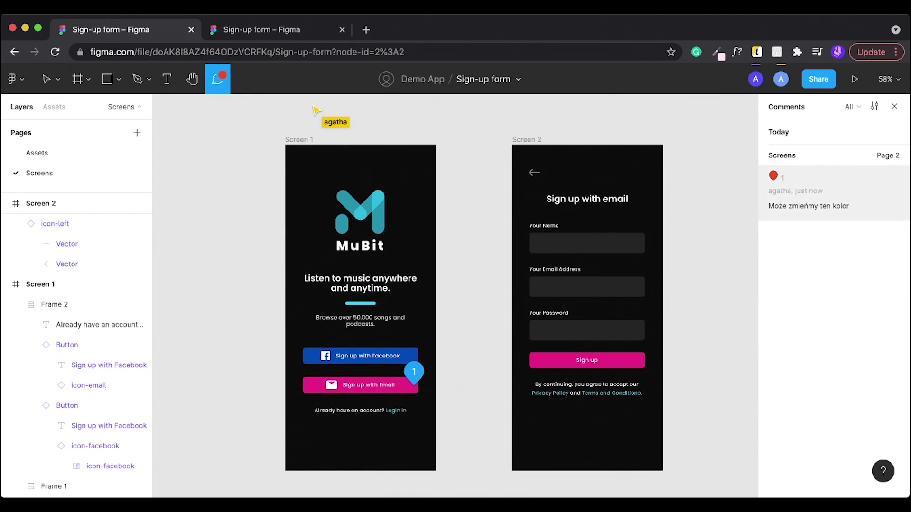
{"action": "left_click", "coordinate": [808, 192]}
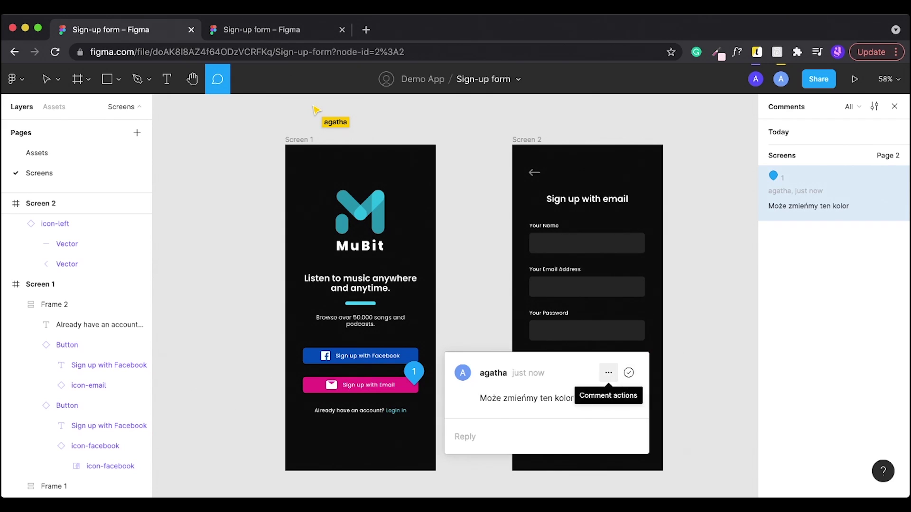
{"action": "left_click", "coordinate": [628, 373]}
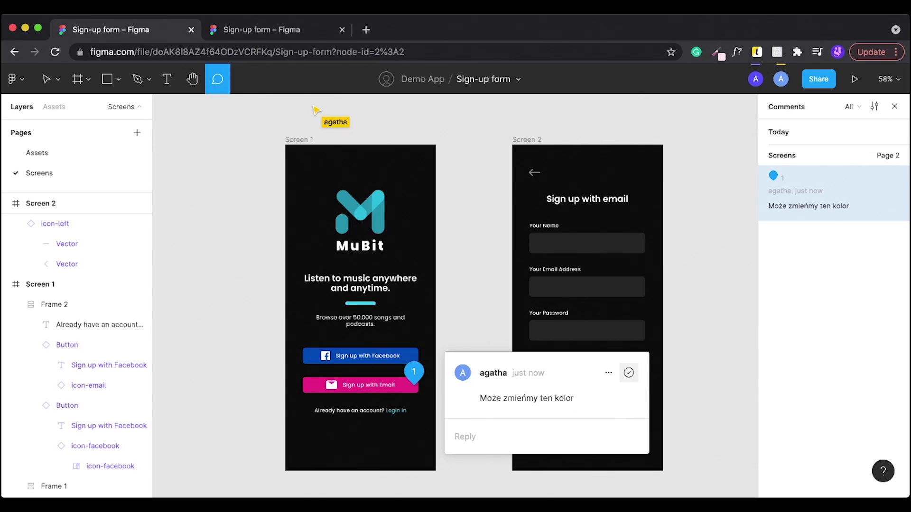
{"action": "key", "text": "ctrl+Tab"}
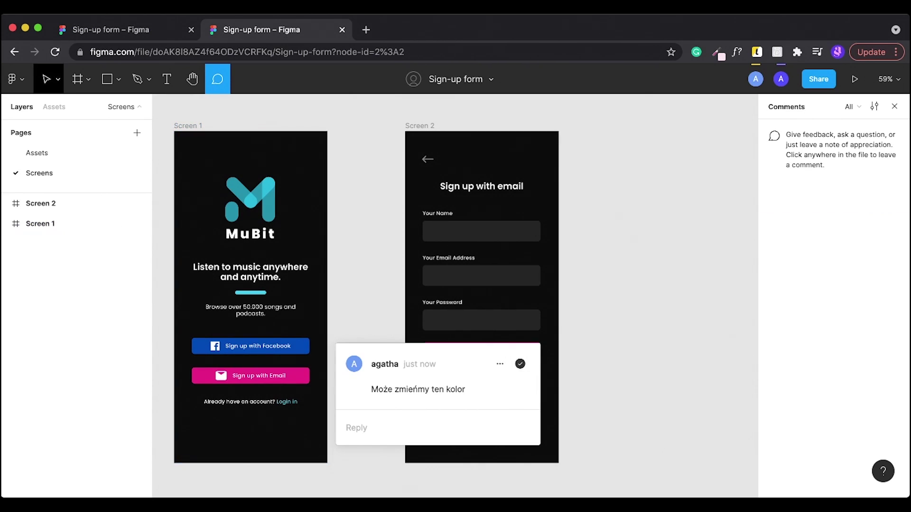
{"action": "left_click", "coordinate": [46, 79]}
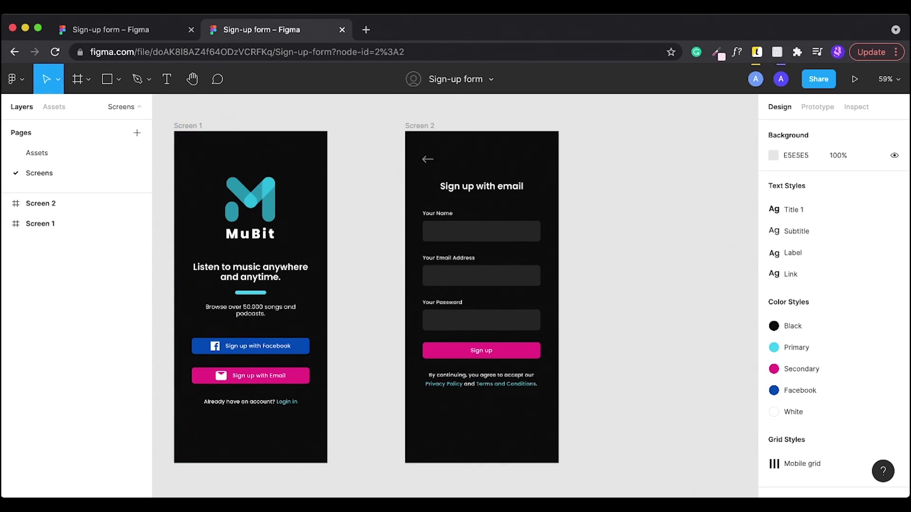
{"action": "scroll", "coordinate": [380, 277], "scroll_direction": "down", "scroll_amount": 3}
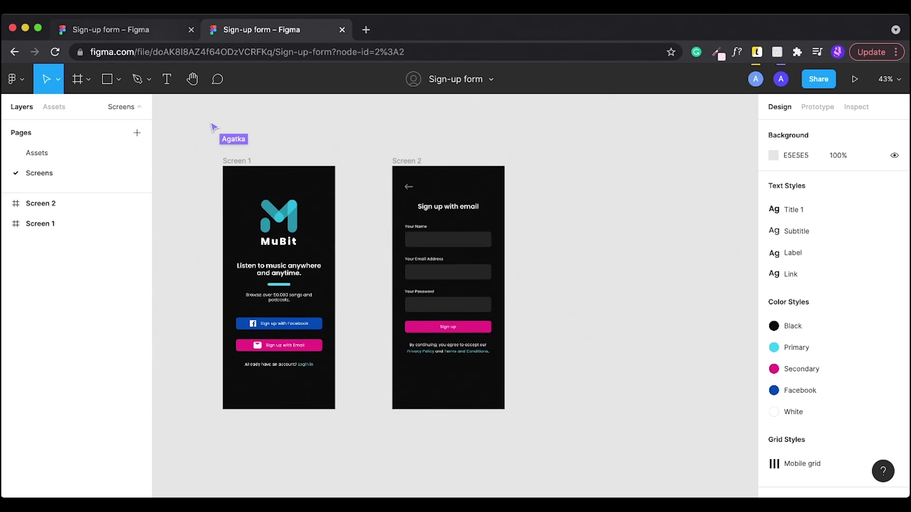
Open the prototype presentation and share it with invitees set to view-only access
{"action": "key", "text": "ctrl+1"}
{"action": "key", "text": "ctrl+alt+Return"}
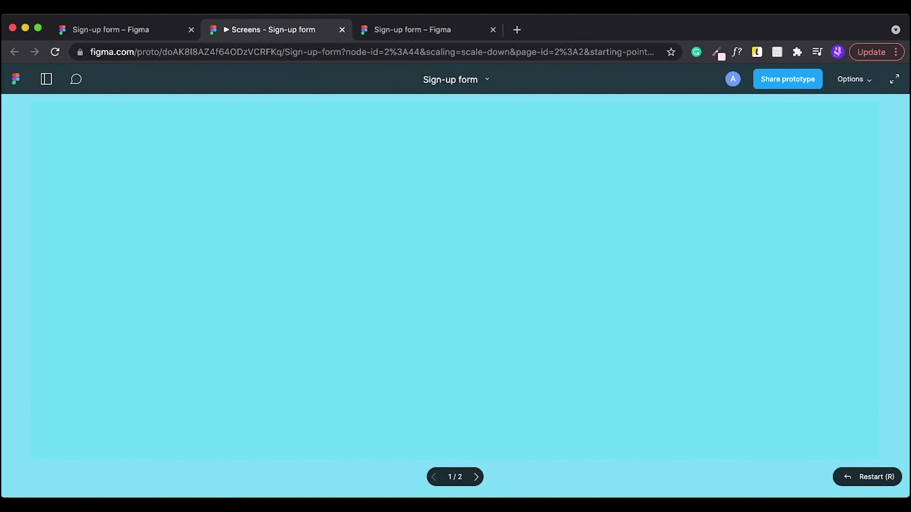
{"action": "left_click", "coordinate": [787, 79]}
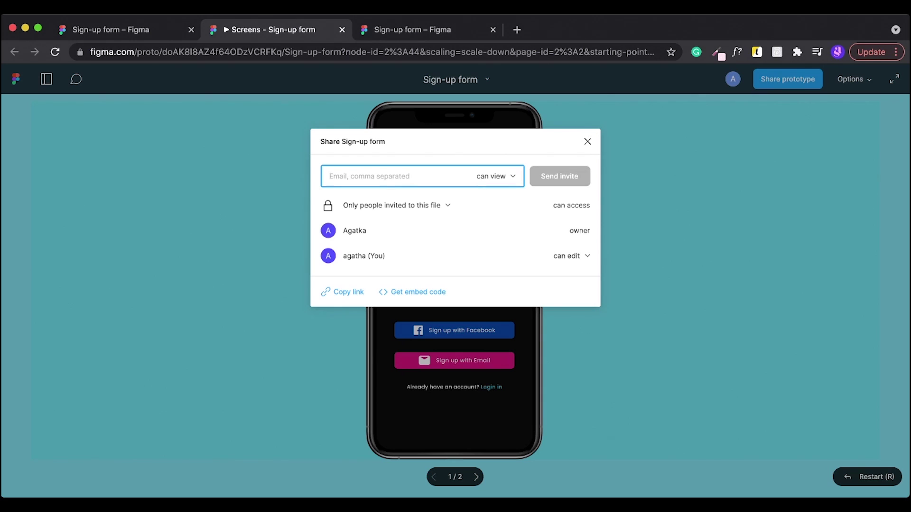
{"action": "left_click", "coordinate": [493, 176]}
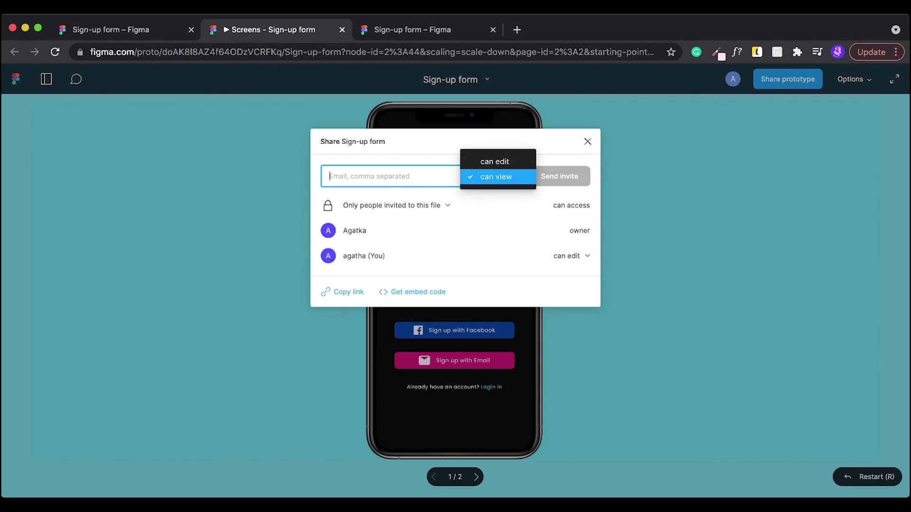
Pin a 'większe logo :D' comment with a drooling-face emoji on the MuBit logo
{"action": "key", "text": "Escape"}
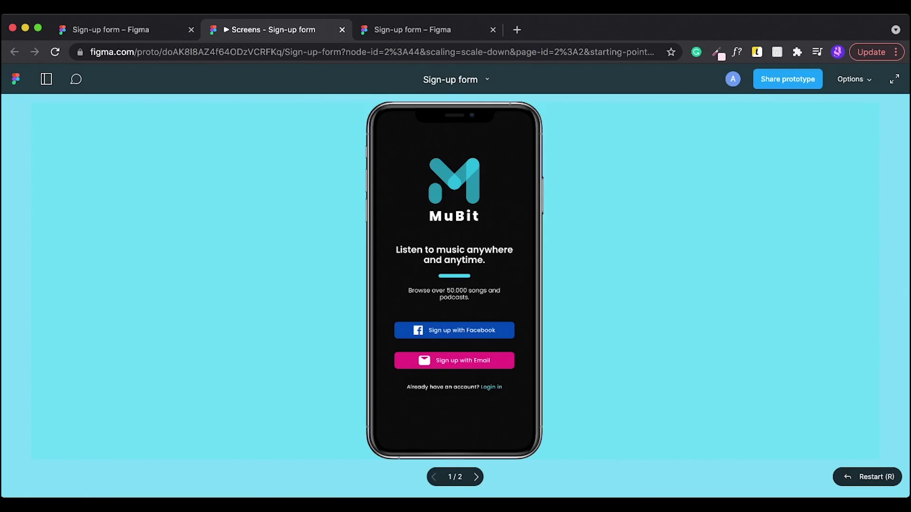
{"action": "key", "text": "c"}
{"action": "left_click", "coordinate": [447, 163]}
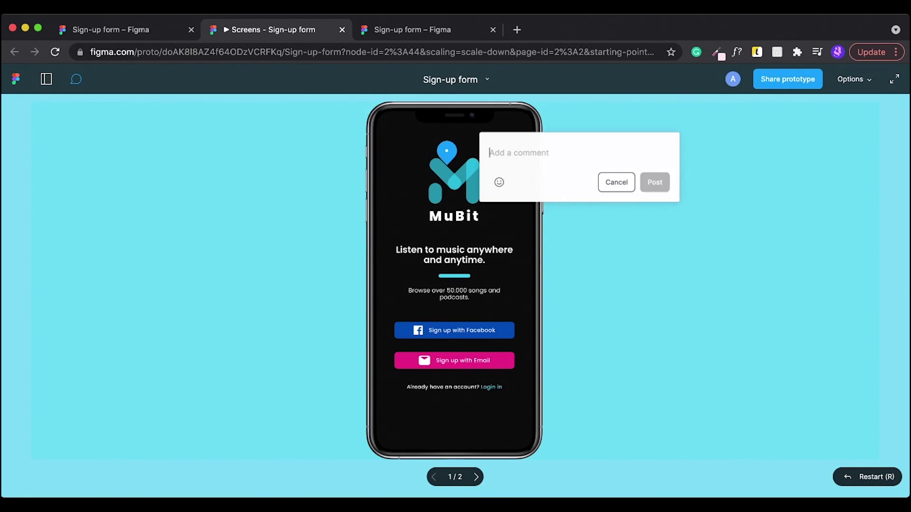
{"action": "type", "text": "większ"}
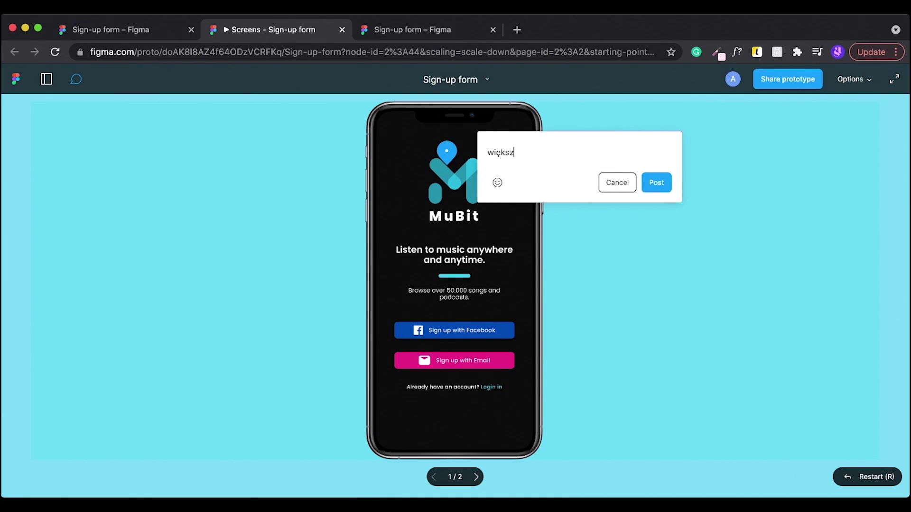
{"action": "type", "text": "e logo :D"}
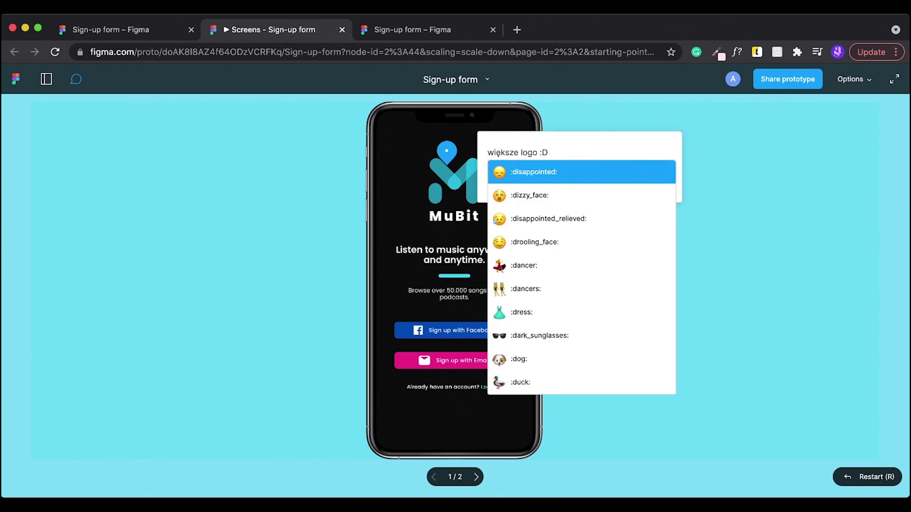
{"action": "key", "text": "Down"}
{"action": "key", "text": "Down"}
{"action": "key", "text": "Down"}
{"action": "key", "text": "Return"}
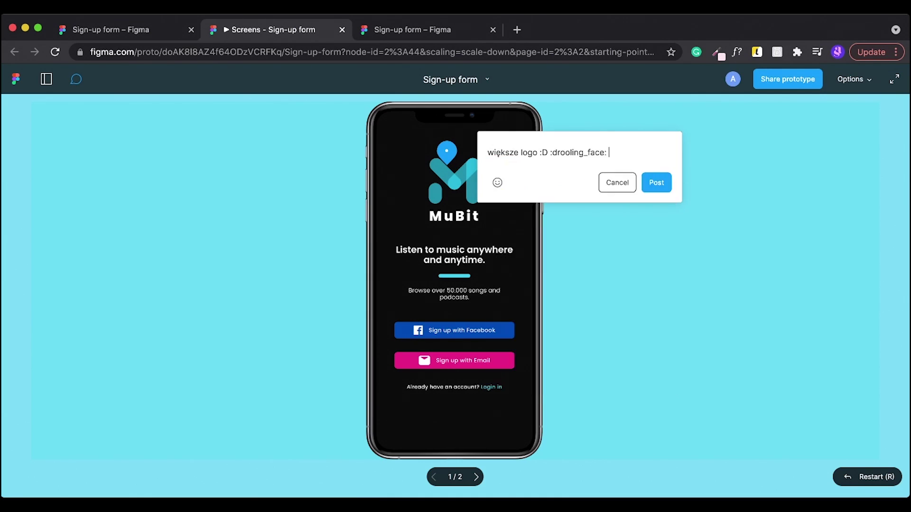
{"action": "left_click", "coordinate": [110, 29]}
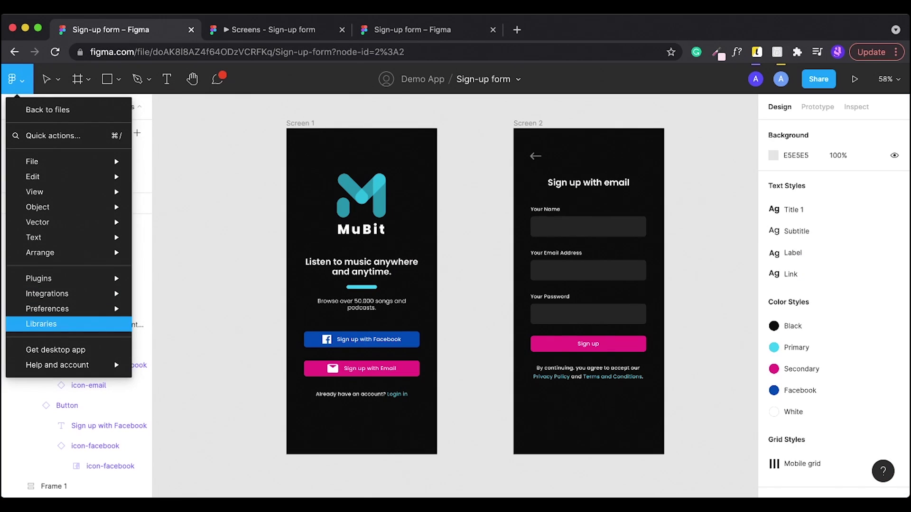
From the libraries list, browse the Community files tagged Design systems
{"action": "left_click", "coordinate": [42, 324]}
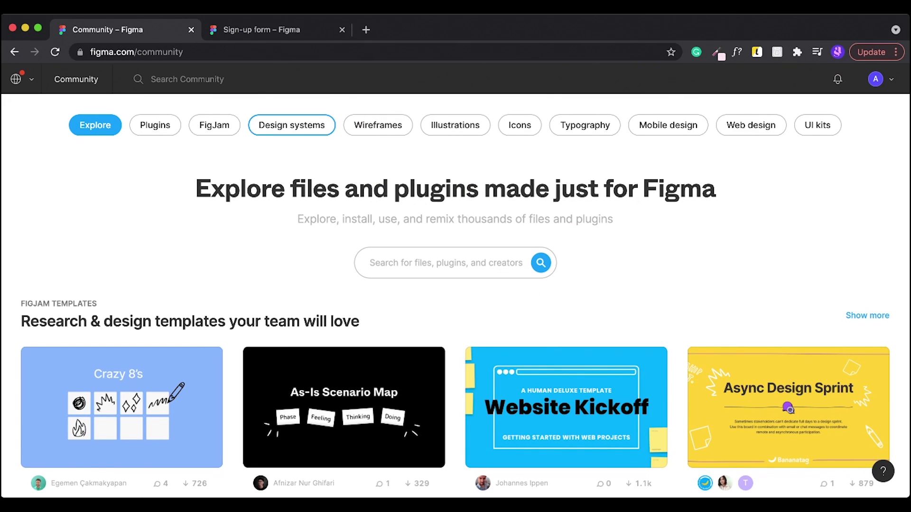
{"action": "left_click", "coordinate": [291, 125]}
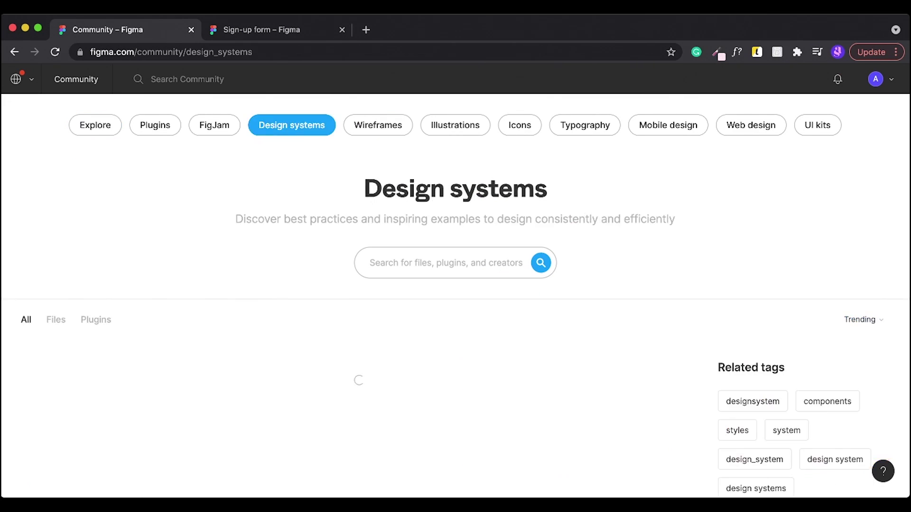
{"action": "scroll", "coordinate": [455, 285], "scroll_direction": "down", "scroll_amount": 3}
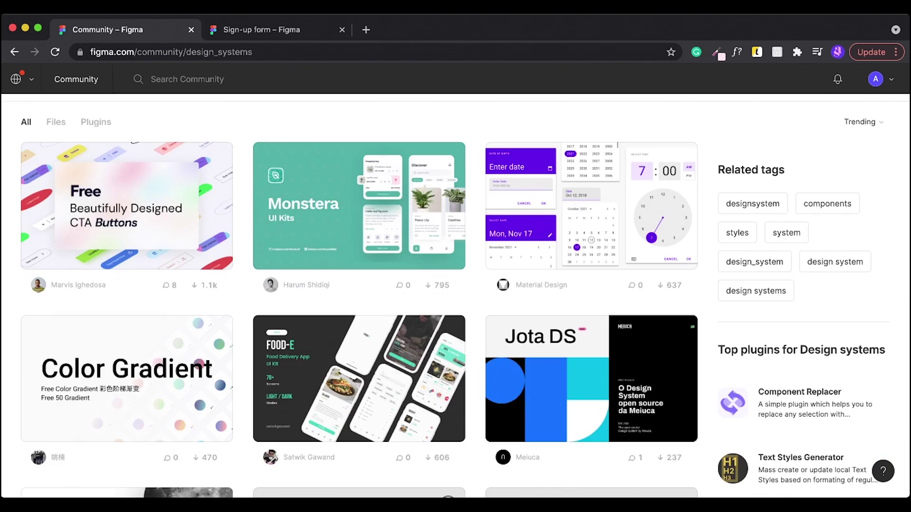
{"action": "scroll", "coordinate": [359, 332], "scroll_direction": "down", "scroll_amount": 2}
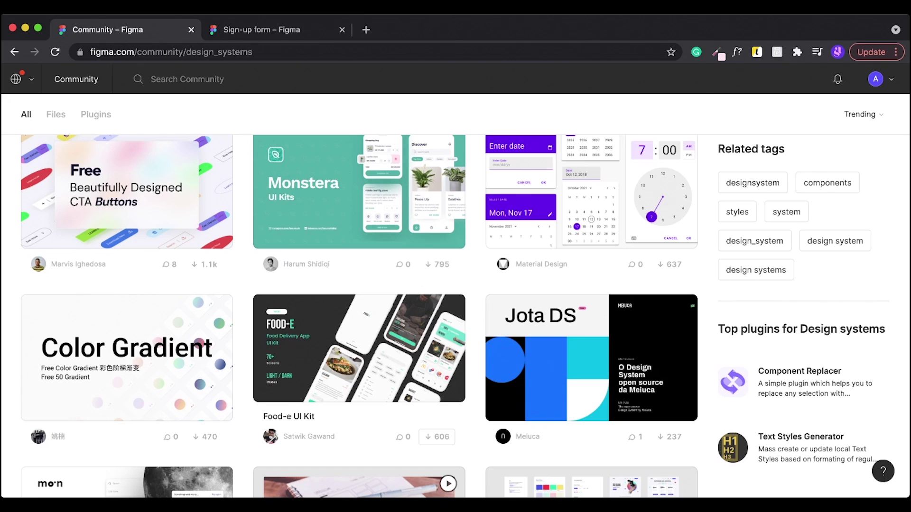
Duplicate the Monstera UI Kit community file into your drafts
{"action": "left_click", "coordinate": [359, 190]}
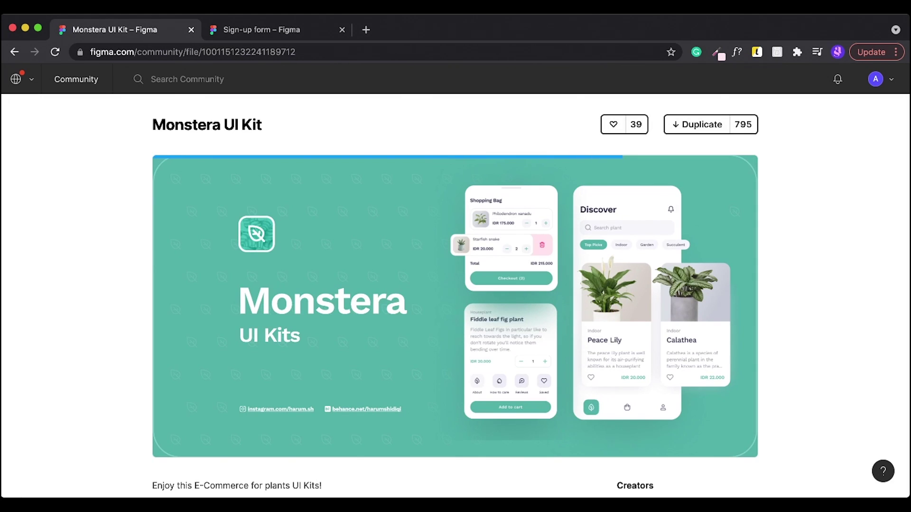
{"action": "scroll", "coordinate": [455, 284], "scroll_direction": "down", "scroll_amount": 2}
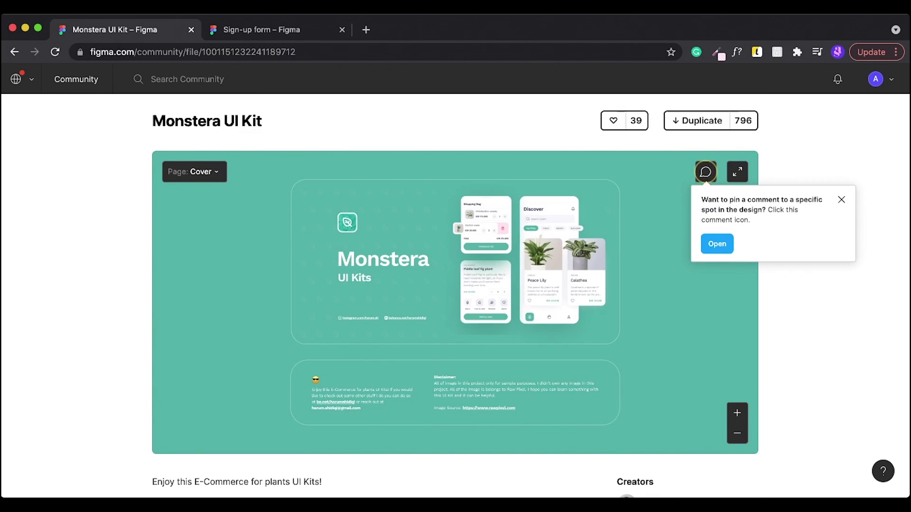
{"action": "left_click", "coordinate": [696, 120]}
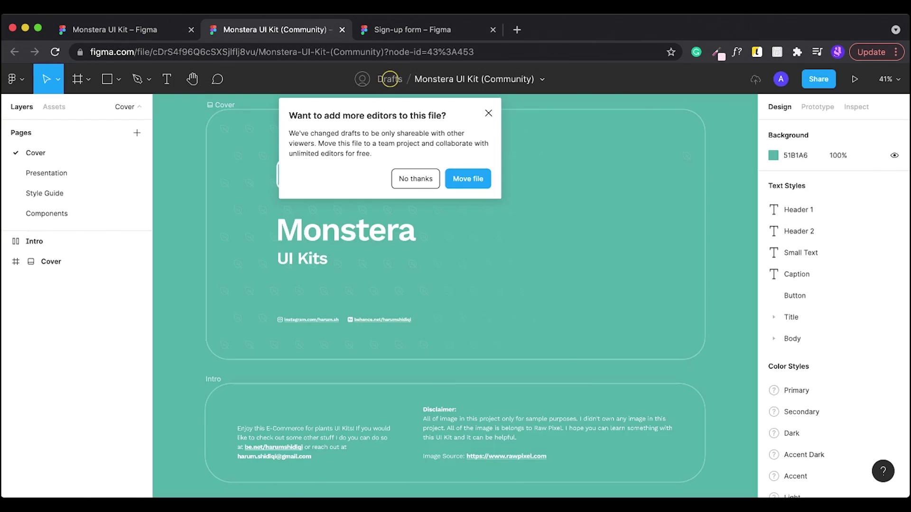
Dismiss the add-editors prompt and scroll through the kit's Design panel styles
{"action": "left_click", "coordinate": [488, 113]}
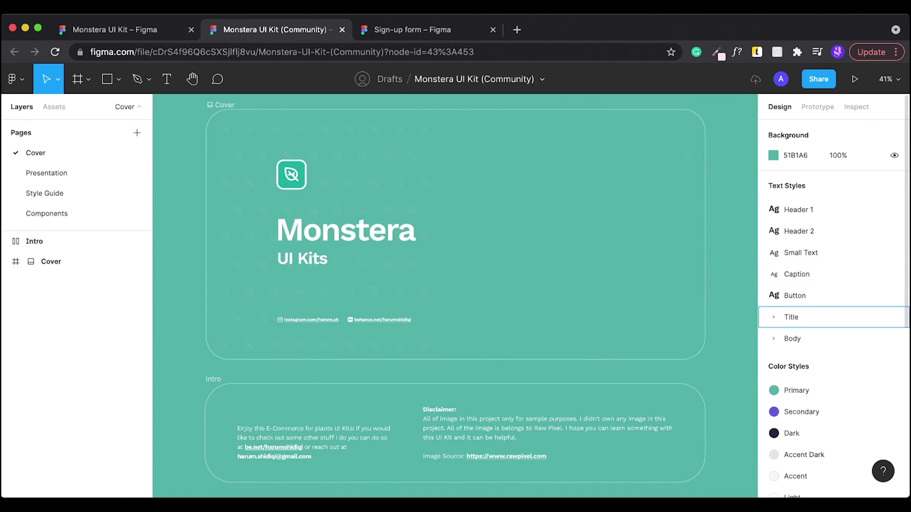
{"action": "scroll", "coordinate": [834, 294], "scroll_direction": "down", "scroll_amount": 2}
{"action": "scroll", "coordinate": [833, 294], "scroll_direction": "down", "scroll_amount": 1}
{"action": "scroll", "coordinate": [833, 294], "scroll_direction": "down", "scroll_amount": 2}
{"action": "scroll", "coordinate": [834, 294], "scroll_direction": "down", "scroll_amount": 1}
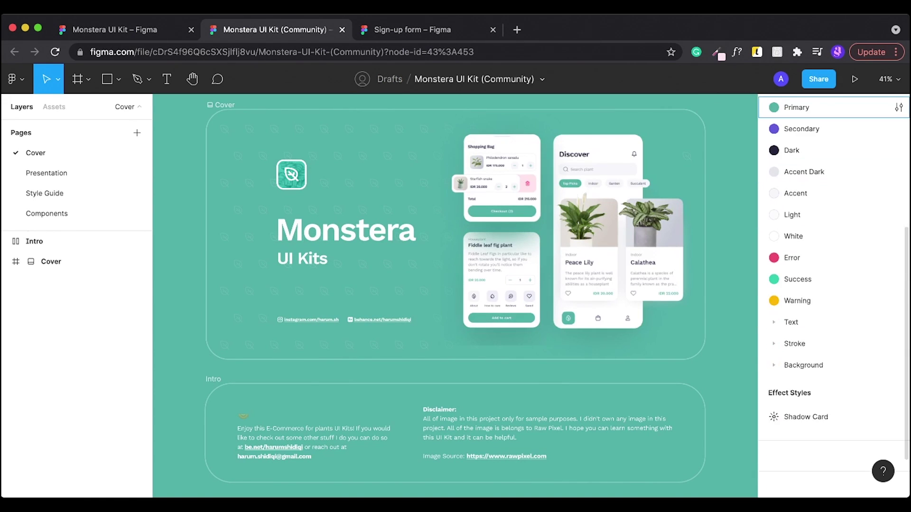
{"action": "scroll", "coordinate": [834, 294], "scroll_direction": "up", "scroll_amount": 1}
{"action": "scroll", "coordinate": [834, 294], "scroll_direction": "up", "scroll_amount": 3}
{"action": "scroll", "coordinate": [833, 294], "scroll_direction": "up", "scroll_amount": 1}
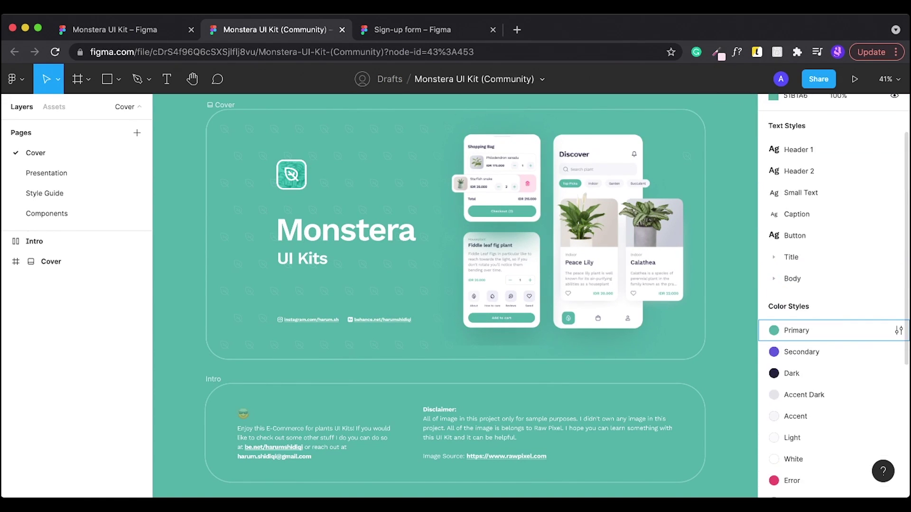
{"action": "scroll", "coordinate": [833, 332], "scroll_direction": "up", "scroll_amount": 1}
{"action": "scroll", "coordinate": [834, 332], "scroll_direction": "up", "scroll_amount": 1}
{"action": "scroll", "coordinate": [833, 332], "scroll_direction": "up", "scroll_amount": 1}
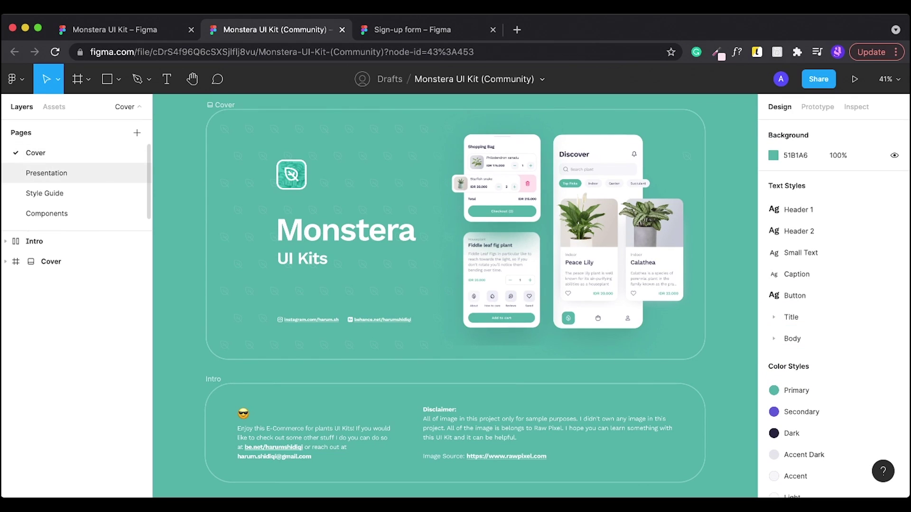
Flip through the Presentation, Components and Style Guide pages of the kit
{"action": "left_click", "coordinate": [47, 173]}
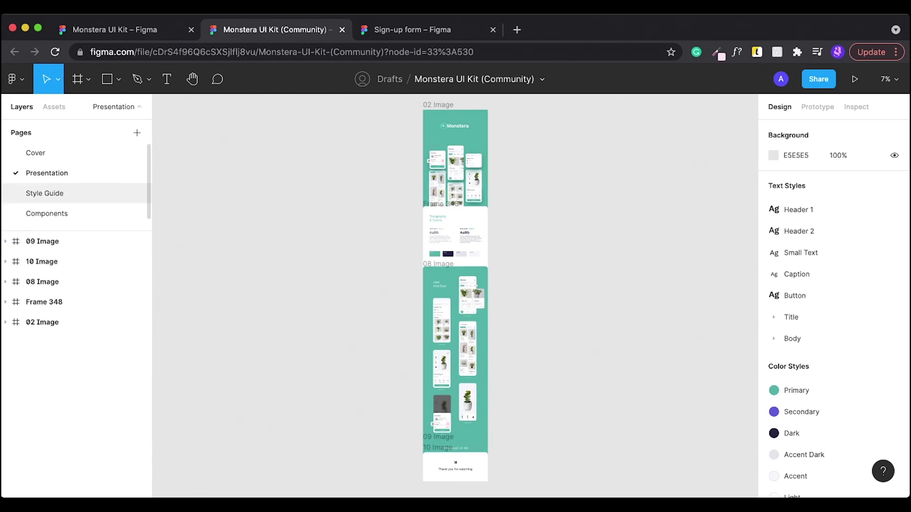
{"action": "left_click", "coordinate": [47, 214]}
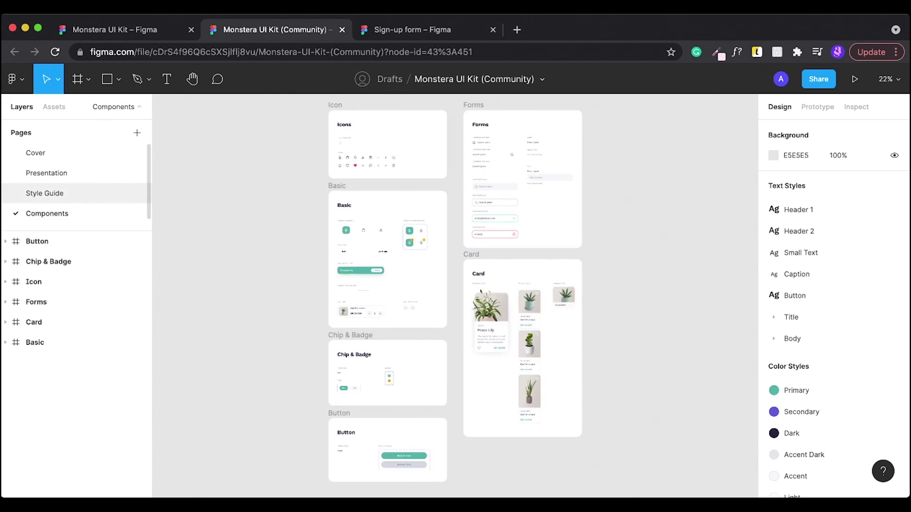
{"action": "left_click", "coordinate": [45, 193]}
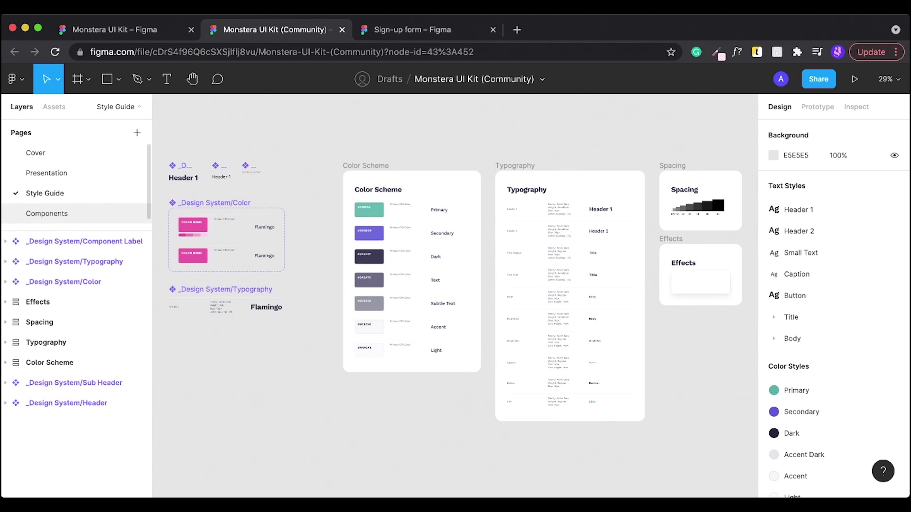
Paste Monstera's 327×86 email field (Frame 121) into the Sign-up form beside Screen 2
{"action": "left_click", "coordinate": [47, 213]}
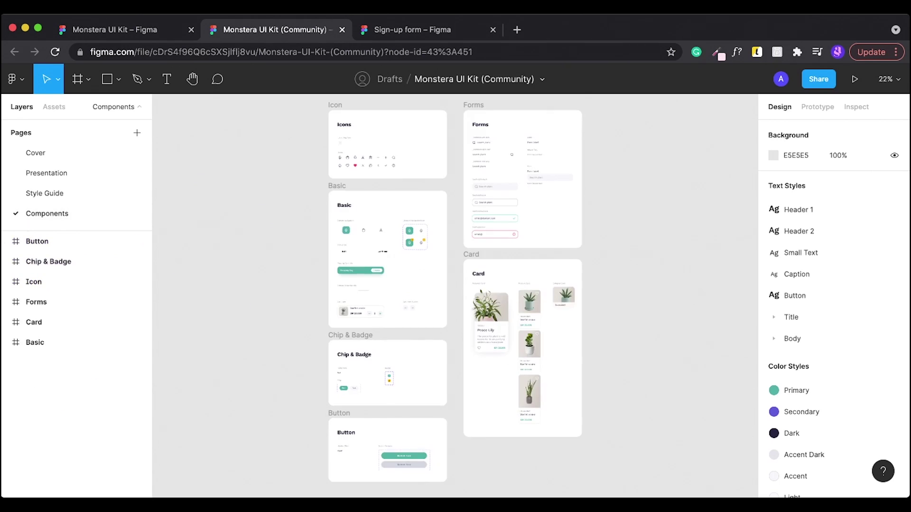
{"action": "scroll", "coordinate": [455, 294], "scroll_direction": "down", "scroll_amount": 3}
{"action": "scroll", "coordinate": [455, 294], "scroll_direction": "up", "scroll_amount": 3}
{"action": "key", "text": "ctrl+Tab"}
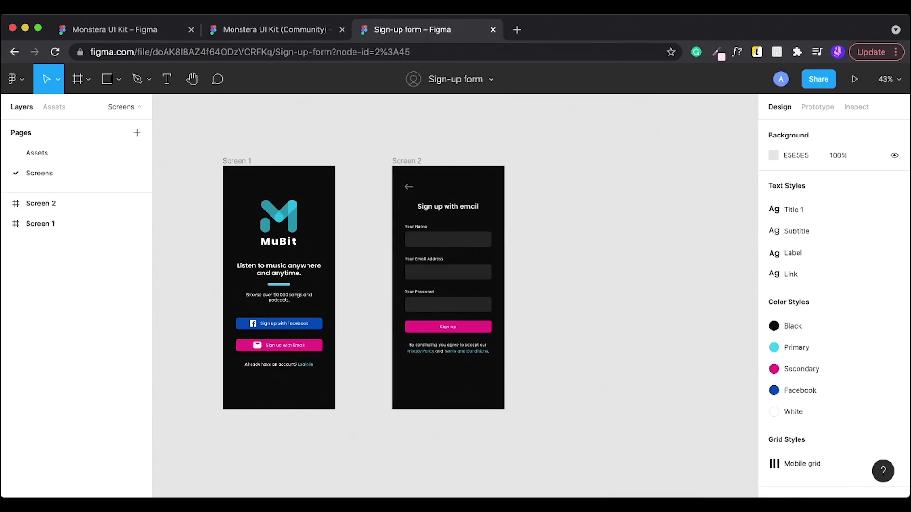
{"action": "key", "text": "ctrl+v"}
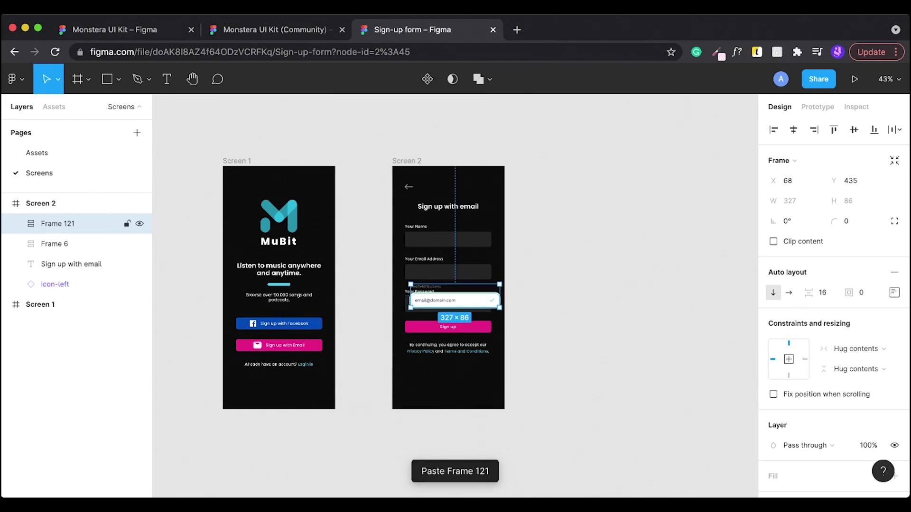
{"action": "left_click_drag", "start_coordinate": [455, 300], "coordinate": [586, 281]}
{"action": "key", "text": "Escape"}
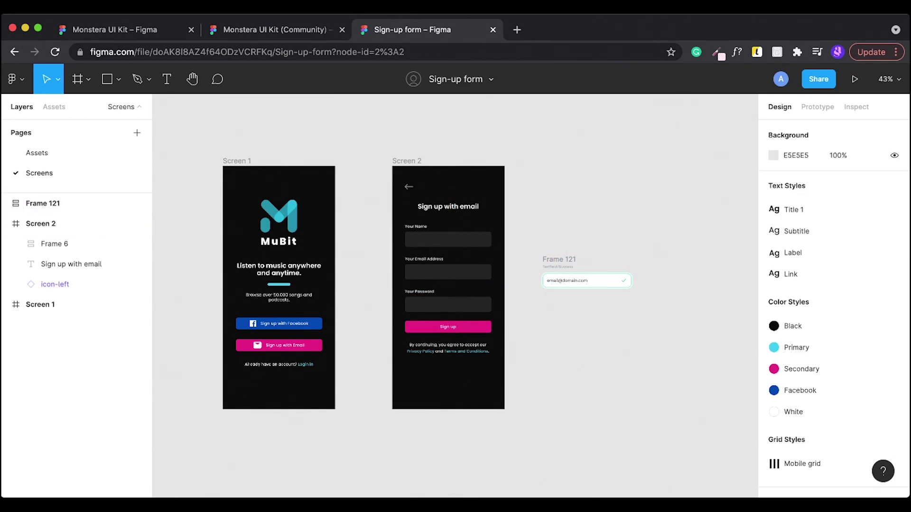
{"action": "key", "text": "ctrl+shift+Tab"}
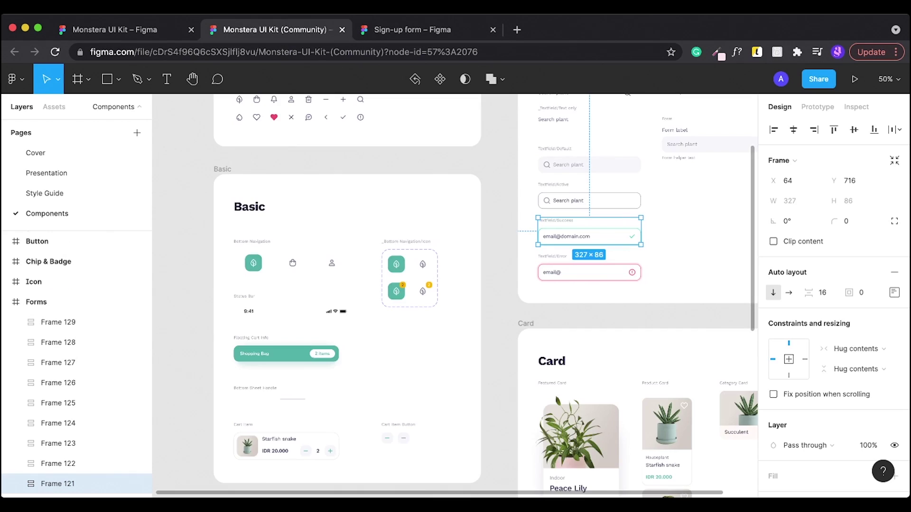
{"action": "scroll", "coordinate": [358, 366], "scroll_direction": "down", "scroll_amount": 3, "text": "ctrl"}
Try publishing the Monstera kit as a library, then cancel the create-a-team prompt
{"action": "key", "text": "alt+3"}
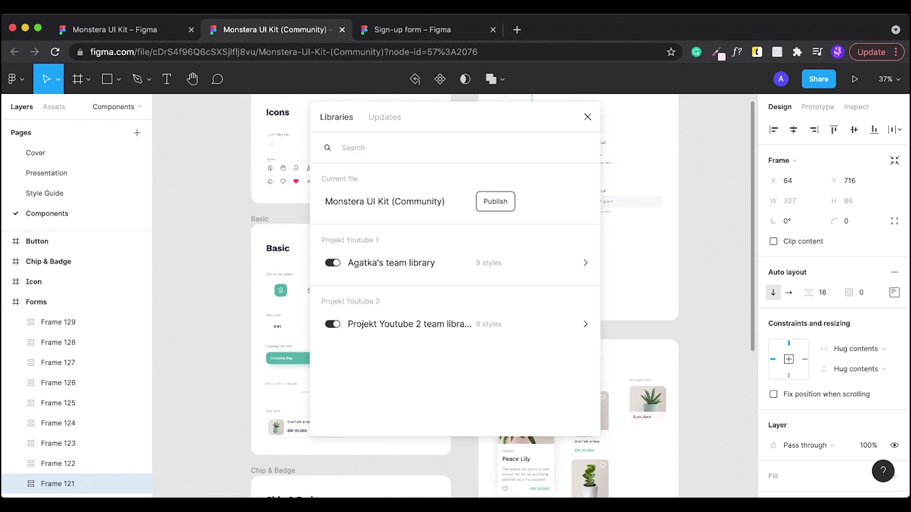
{"action": "left_click", "coordinate": [495, 202]}
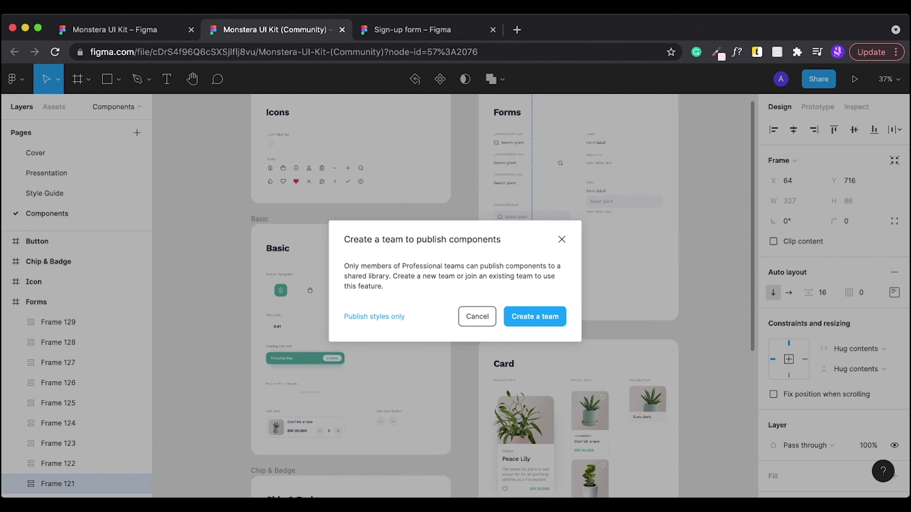
{"action": "left_click", "coordinate": [562, 239]}
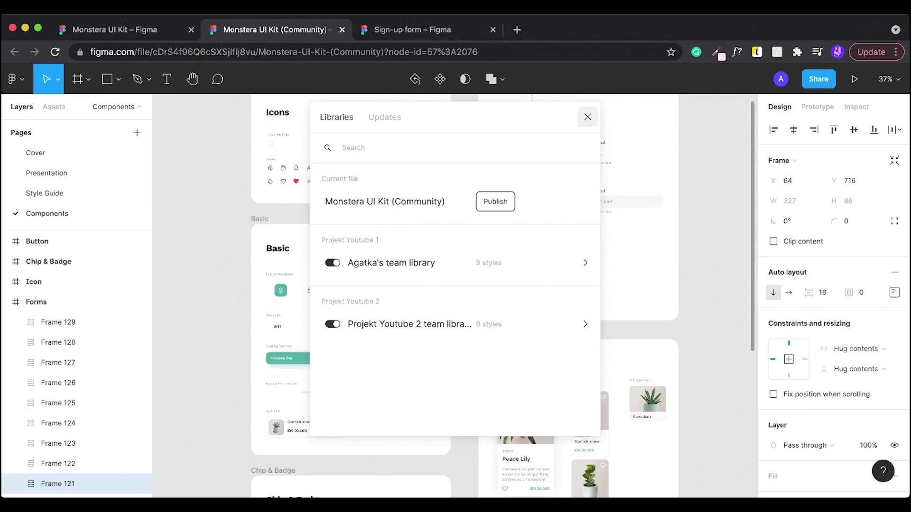
{"action": "left_click", "coordinate": [587, 117]}
{"action": "scroll", "coordinate": [452, 263], "scroll_direction": "down", "scroll_amount": 3, "text": "ctrl"}
{"action": "scroll", "coordinate": [522, 309], "scroll_direction": "down", "scroll_amount": 2}
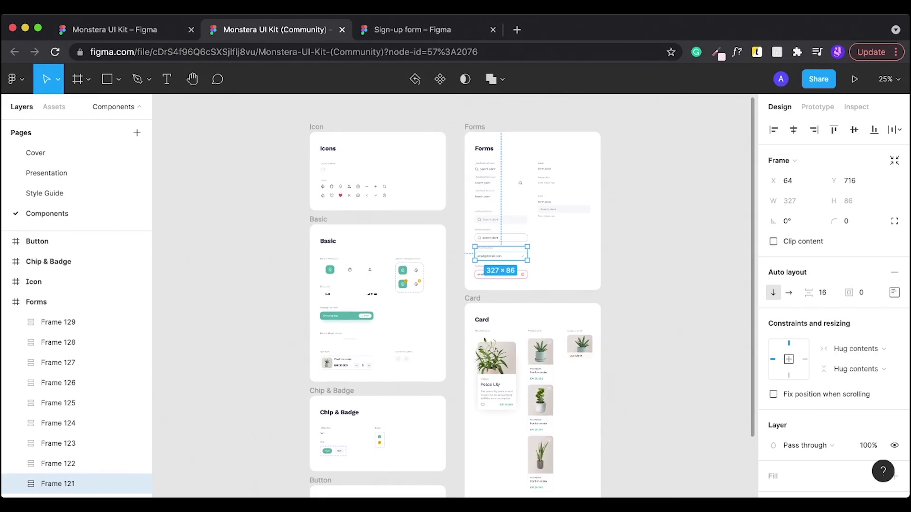
{"action": "scroll", "coordinate": [522, 308], "scroll_direction": "down", "scroll_amount": 2}
{"action": "key", "text": "Escape"}
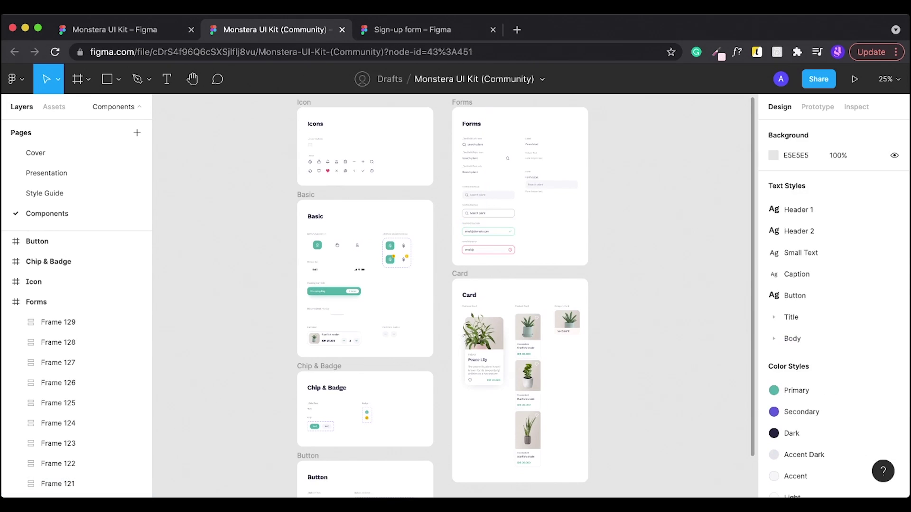
Go back to Design systems and browse the Community's Icons category
{"action": "left_click", "coordinate": [118, 28]}
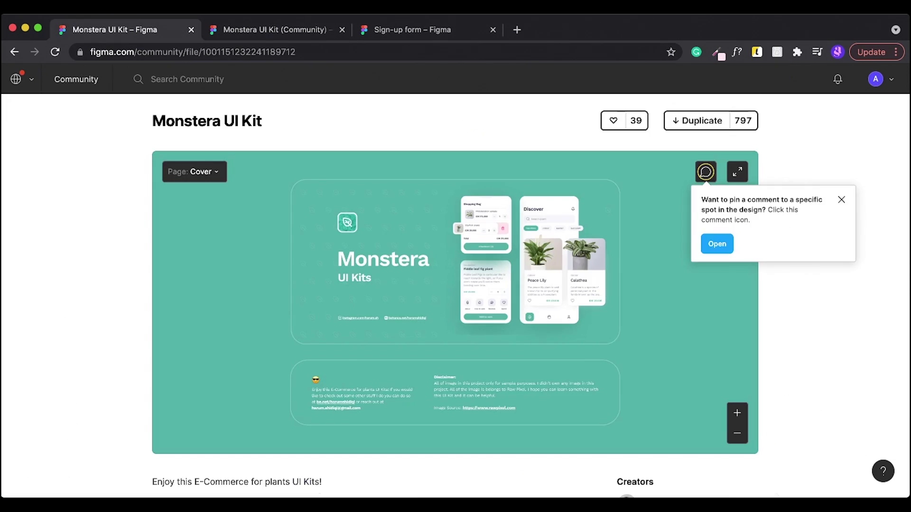
{"action": "left_click", "coordinate": [15, 52]}
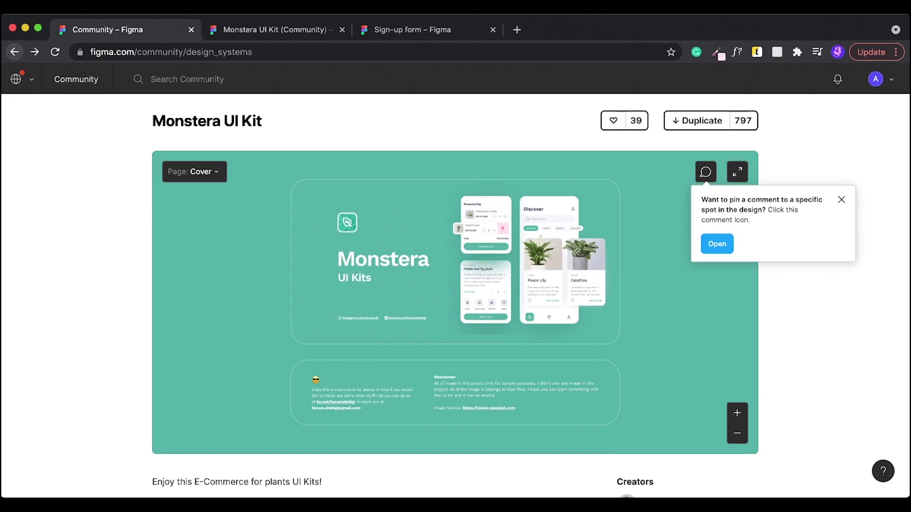
{"action": "scroll", "coordinate": [455, 284], "scroll_direction": "down", "scroll_amount": 5}
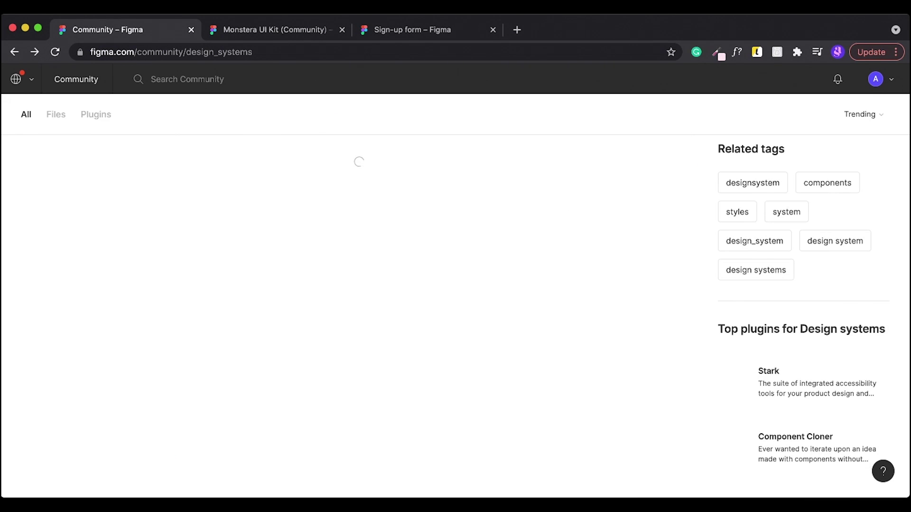
{"action": "scroll", "coordinate": [455, 285], "scroll_direction": "up", "scroll_amount": 5}
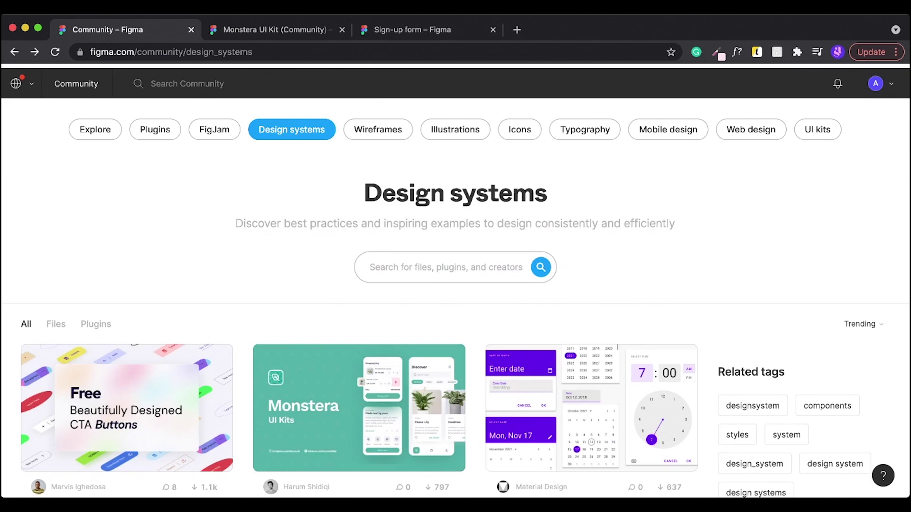
{"action": "left_click", "coordinate": [520, 125]}
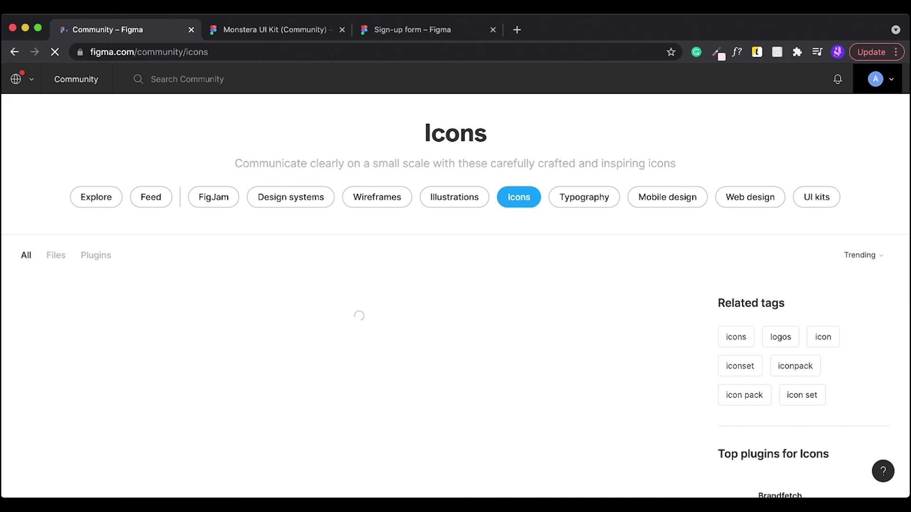
{"action": "left_click", "coordinate": [880, 79]}
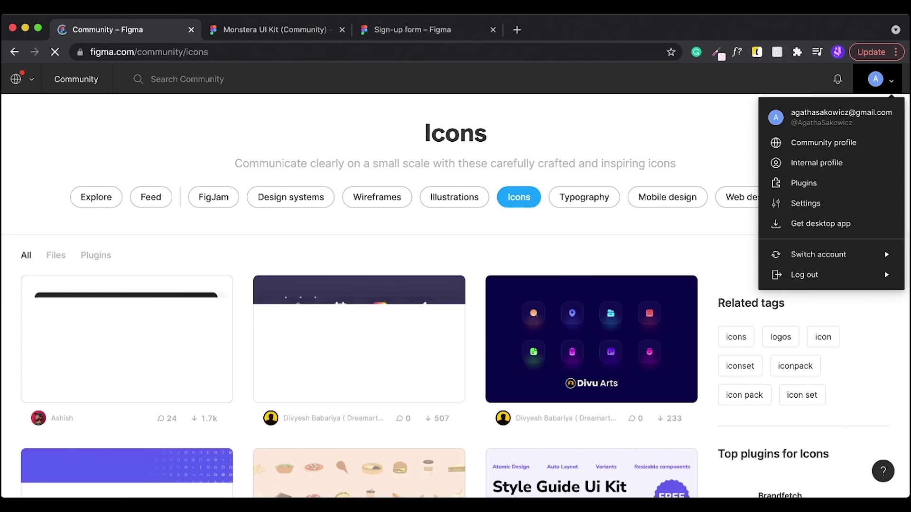
Look over your Community profile and the files on its Likes tab
{"action": "left_click", "coordinate": [823, 143]}
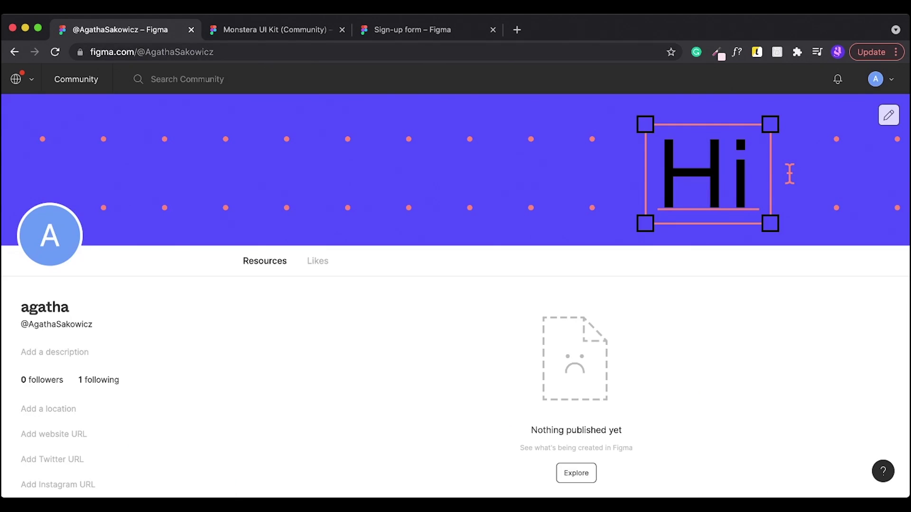
{"action": "scroll", "coordinate": [99, 313], "scroll_direction": "down", "scroll_amount": 3}
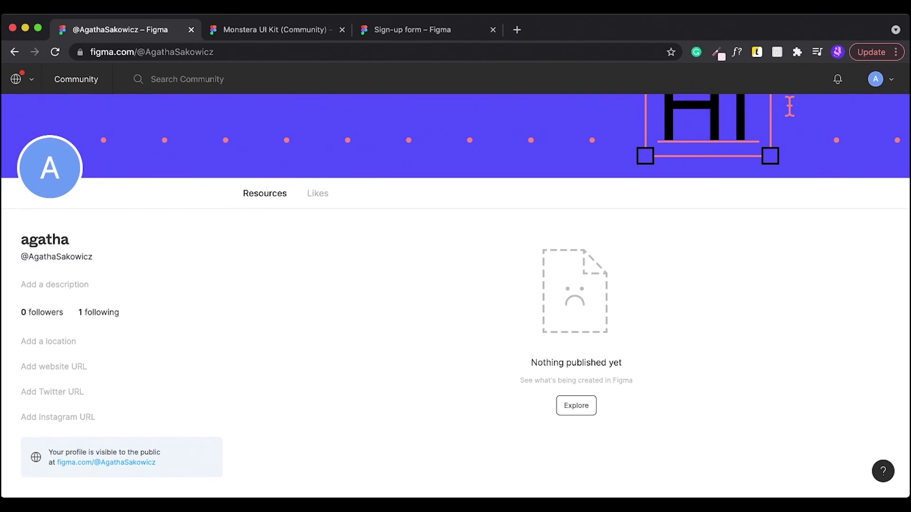
{"action": "scroll", "coordinate": [99, 313], "scroll_direction": "up", "scroll_amount": 2}
{"action": "scroll", "coordinate": [99, 313], "scroll_direction": "up", "scroll_amount": 1}
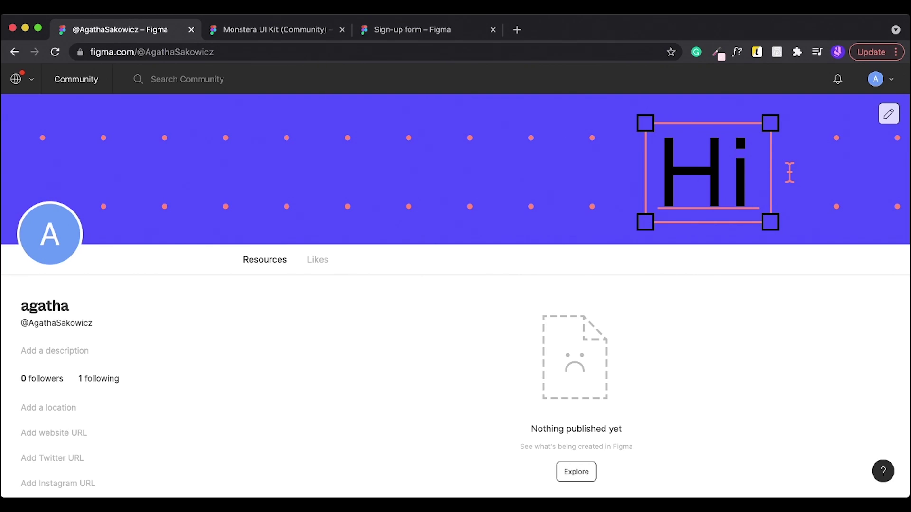
{"action": "scroll", "coordinate": [455, 294], "scroll_direction": "down", "scroll_amount": 1}
{"action": "scroll", "coordinate": [455, 294], "scroll_direction": "down", "scroll_amount": 1}
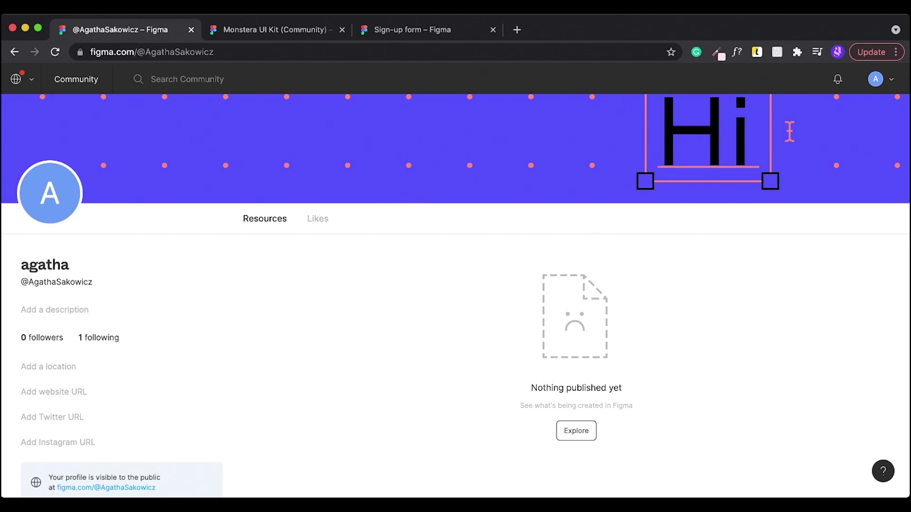
{"action": "left_click", "coordinate": [318, 219]}
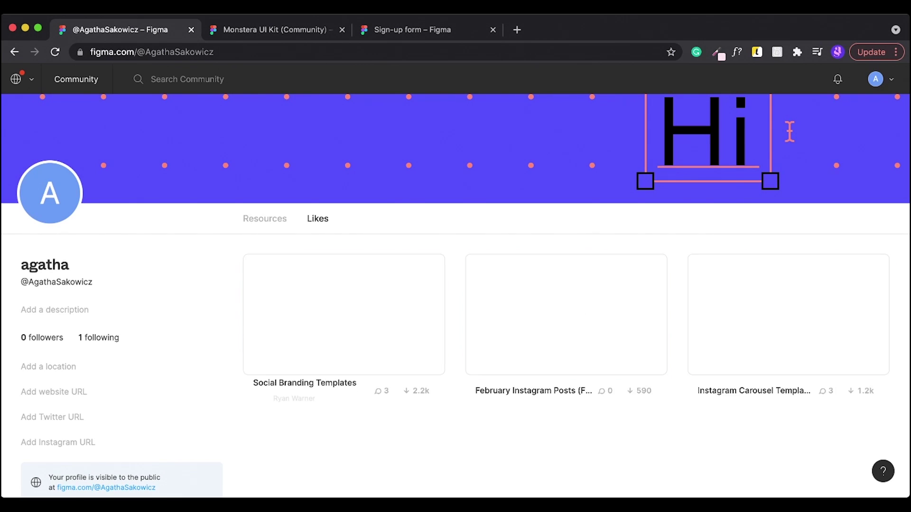
{"action": "scroll", "coordinate": [455, 294], "scroll_direction": "down", "scroll_amount": 1}
{"action": "scroll", "coordinate": [455, 294], "scroll_direction": "up", "scroll_amount": 1}
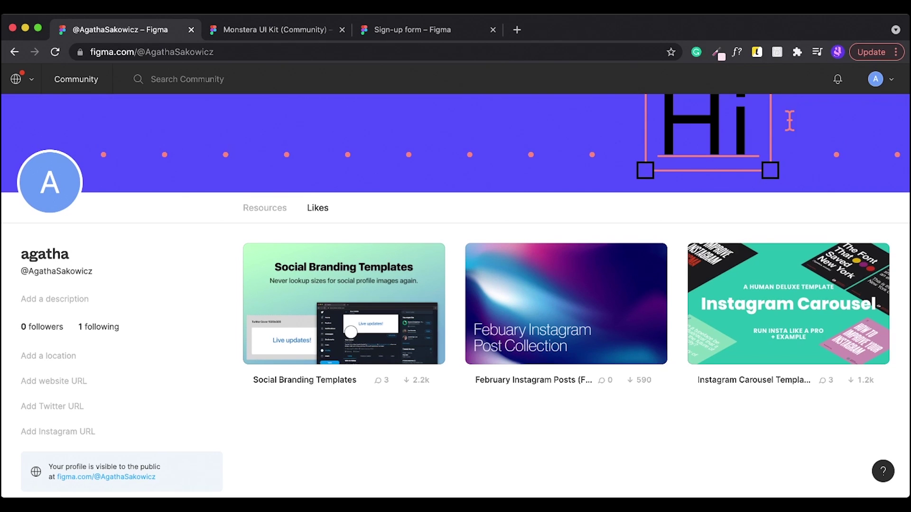
{"action": "scroll", "coordinate": [455, 294], "scroll_direction": "up", "scroll_amount": 2}
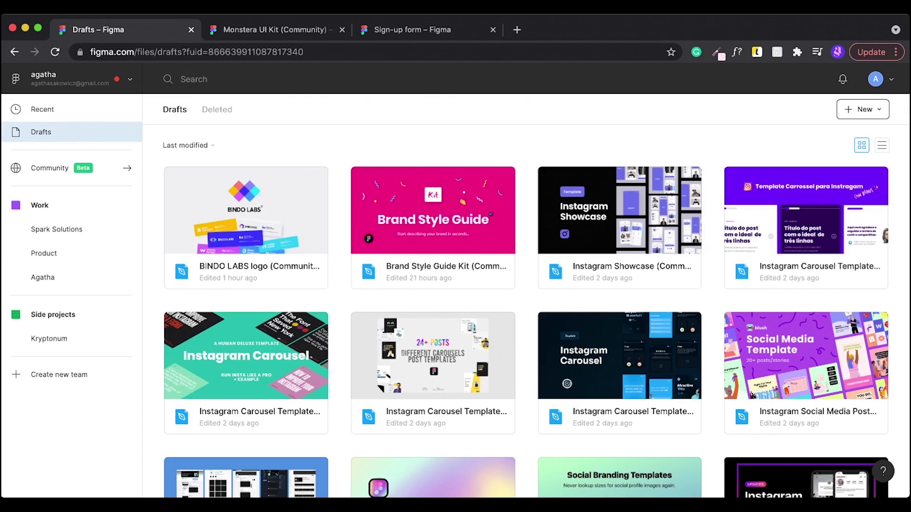
Scroll through the drafts list of community copies
{"action": "scroll", "coordinate": [526, 308], "scroll_direction": "down", "scroll_amount": 3}
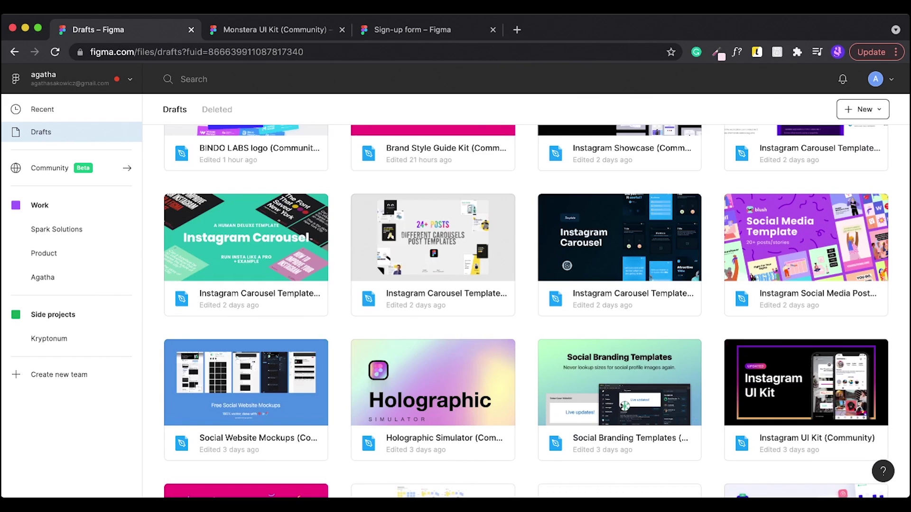
{"action": "scroll", "coordinate": [525, 309], "scroll_direction": "down", "scroll_amount": 3}
{"action": "scroll", "coordinate": [525, 308], "scroll_direction": "down", "scroll_amount": 4}
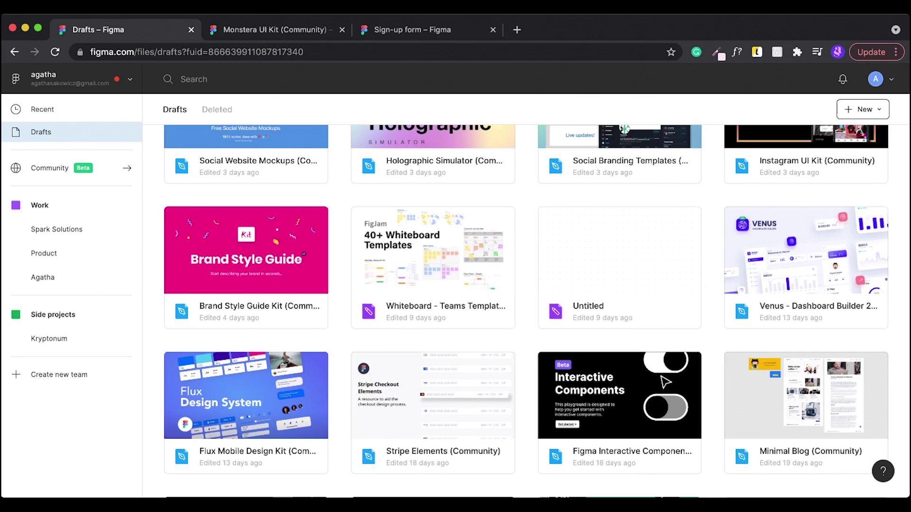
{"action": "scroll", "coordinate": [525, 308], "scroll_direction": "down", "scroll_amount": 2}
{"action": "scroll", "coordinate": [525, 308], "scroll_direction": "down", "scroll_amount": 3}
{"action": "scroll", "coordinate": [526, 308], "scroll_direction": "up", "scroll_amount": 3}
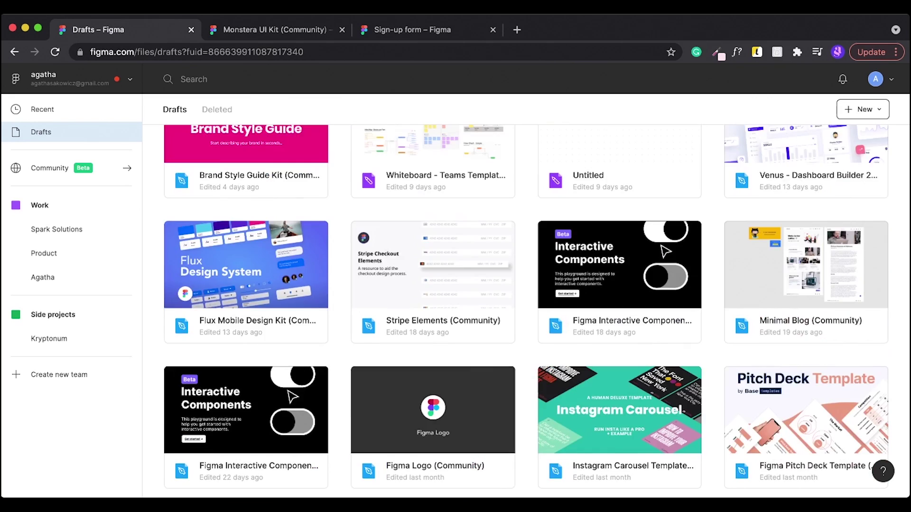
{"action": "scroll", "coordinate": [526, 309], "scroll_direction": "up", "scroll_amount": 4}
{"action": "scroll", "coordinate": [525, 309], "scroll_direction": "up", "scroll_amount": 3}
{"action": "scroll", "coordinate": [525, 308], "scroll_direction": "up", "scroll_amount": 2}
{"action": "scroll", "coordinate": [526, 308], "scroll_direction": "up", "scroll_amount": 2}
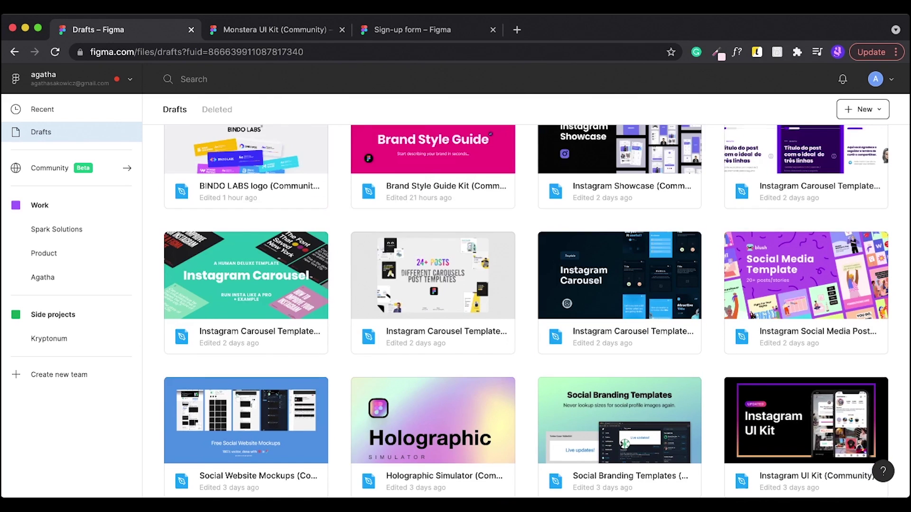
{"action": "scroll", "coordinate": [525, 308], "scroll_direction": "up", "scroll_amount": 2}
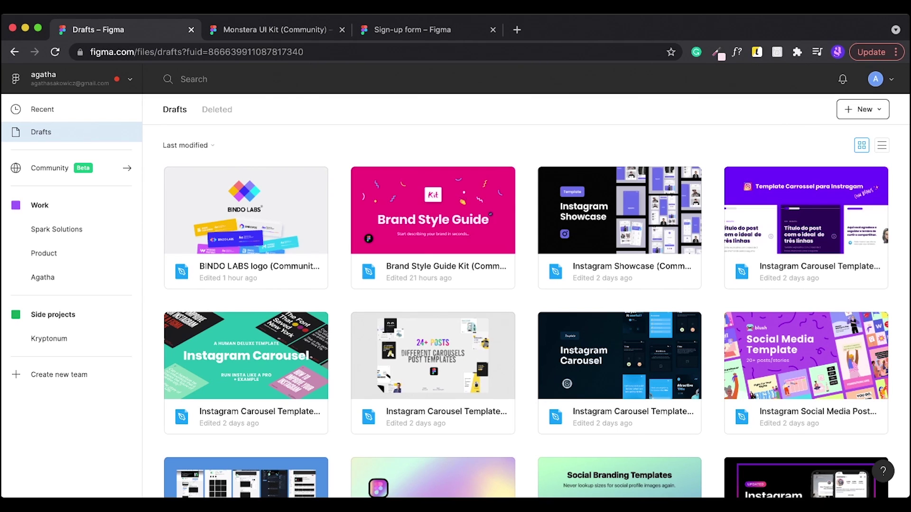
In the Sign-up form file, bring up Share's Publish to Community option
{"action": "key", "text": "super+3"}
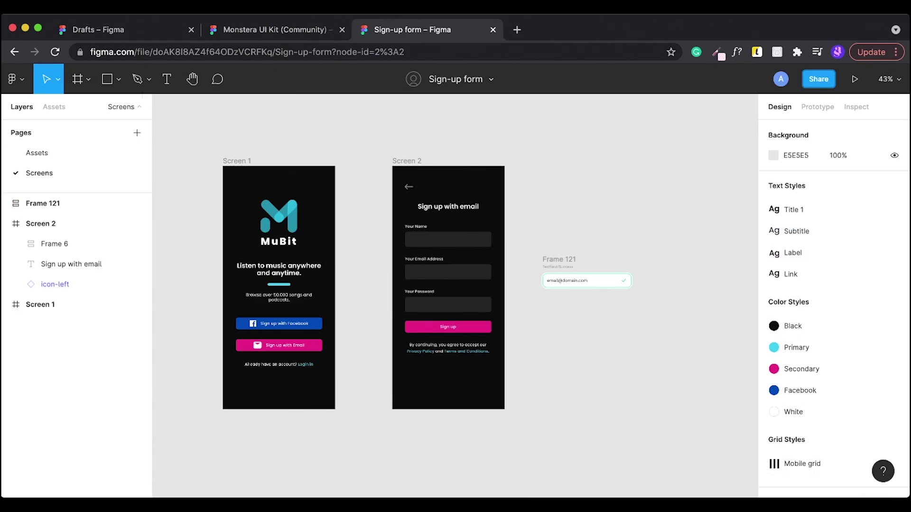
{"action": "left_click", "coordinate": [818, 78]}
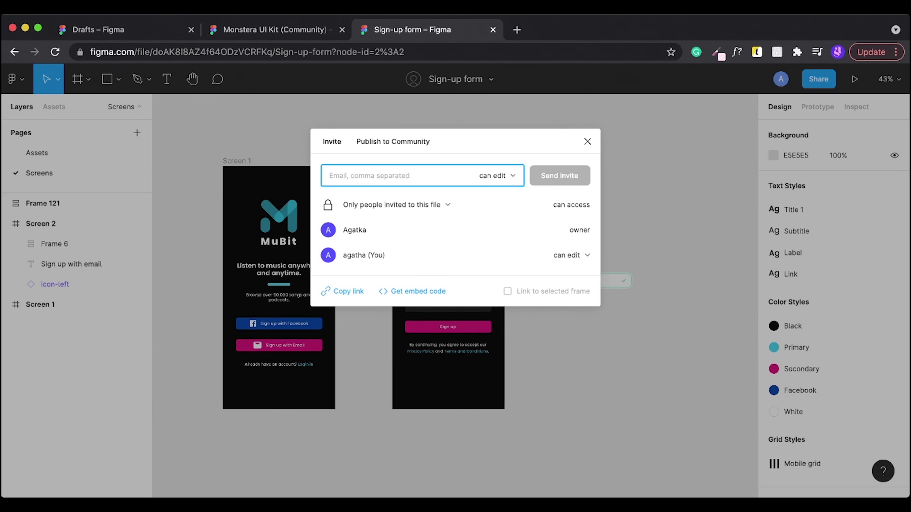
{"action": "left_click", "coordinate": [393, 141]}
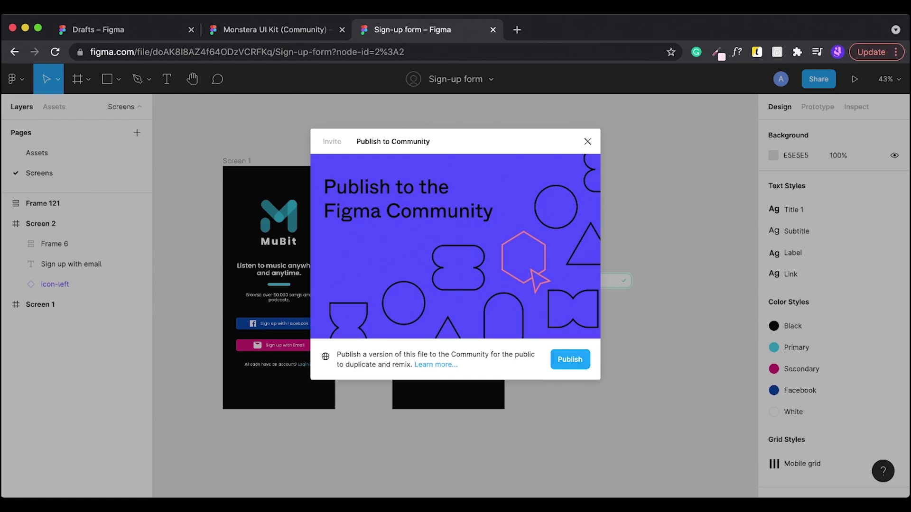
Review the Sign-up form's publish details, including the CC BY 4.0 licence, then close unpublished
{"action": "left_click", "coordinate": [570, 359]}
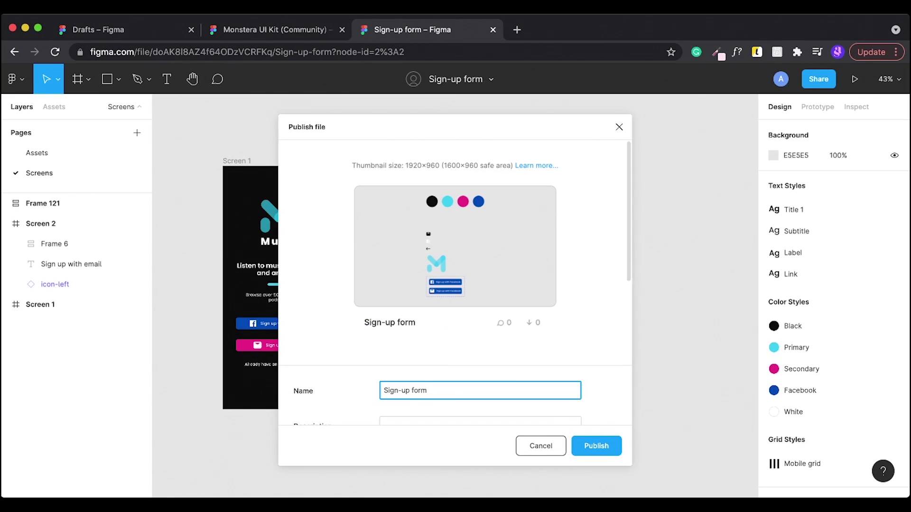
{"action": "scroll", "coordinate": [455, 284], "scroll_direction": "down", "scroll_amount": 3}
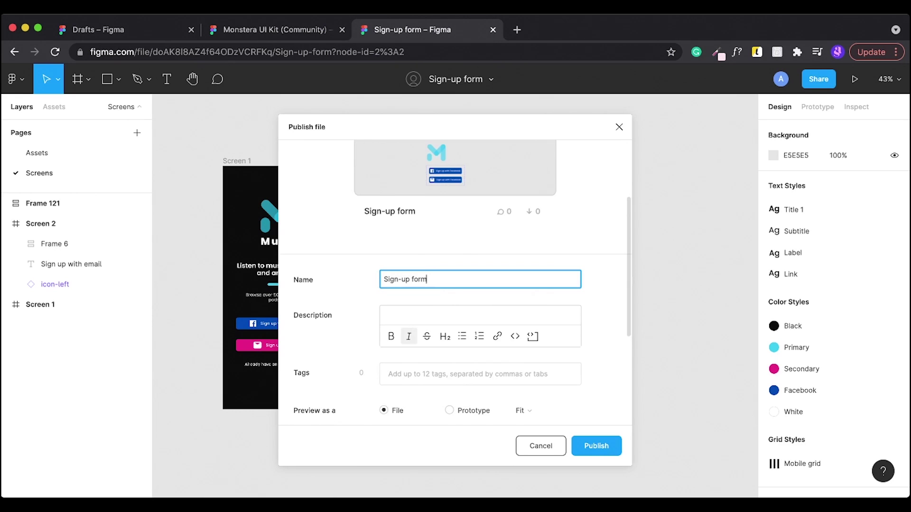
{"action": "scroll", "coordinate": [408, 336], "scroll_direction": "down", "scroll_amount": 3}
{"action": "scroll", "coordinate": [455, 285], "scroll_direction": "down", "scroll_amount": 2}
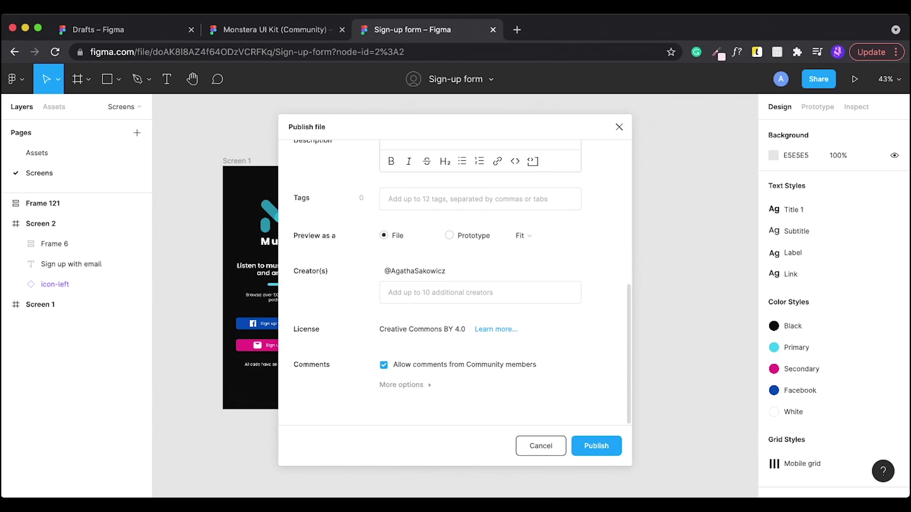
{"action": "scroll", "coordinate": [454, 284], "scroll_direction": "up", "scroll_amount": 3}
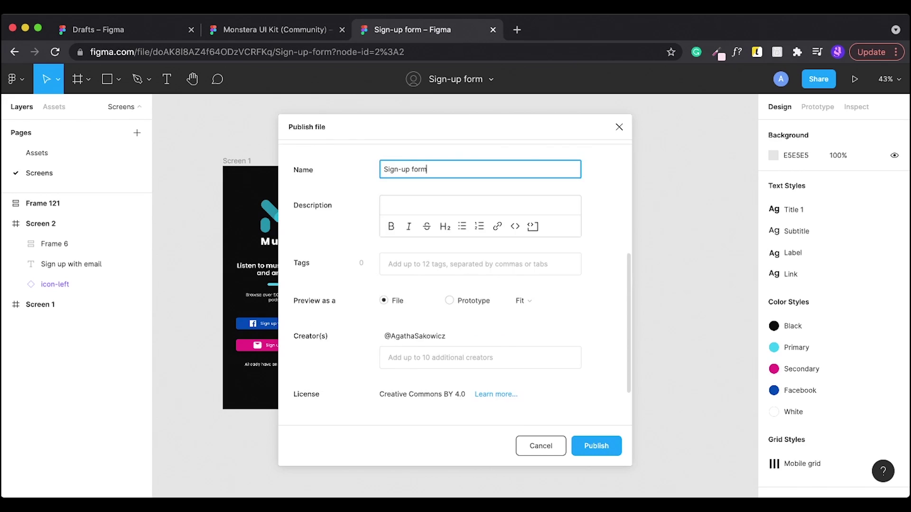
{"action": "scroll", "coordinate": [455, 284], "scroll_direction": "up", "scroll_amount": 2}
{"action": "scroll", "coordinate": [454, 285], "scroll_direction": "up", "scroll_amount": 3}
{"action": "scroll", "coordinate": [454, 284], "scroll_direction": "up", "scroll_amount": 3}
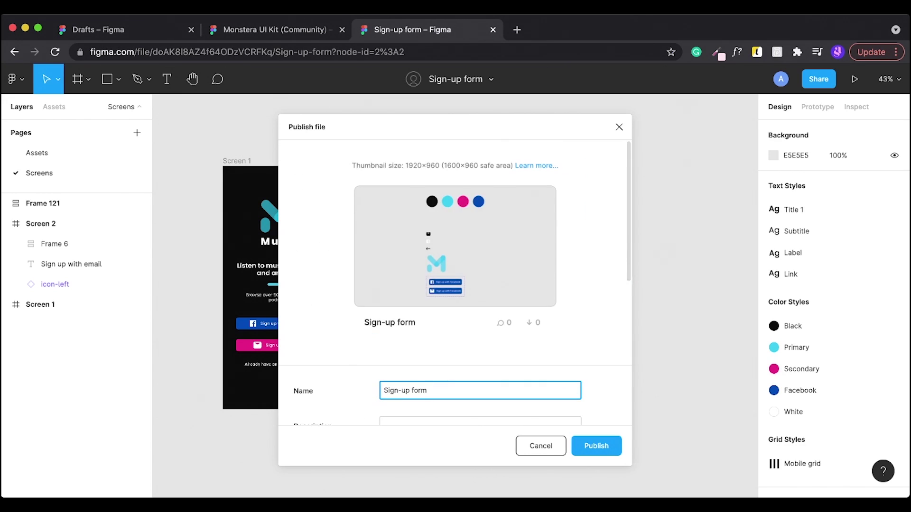
{"action": "left_click", "coordinate": [619, 127]}
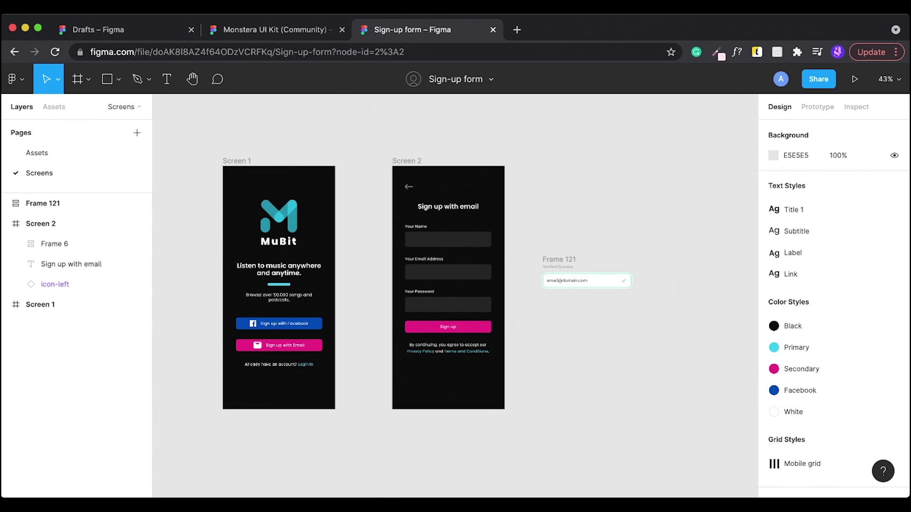
Go from Frame 121 to the Screens page showing both sign-up screens
{"action": "left_click", "coordinate": [43, 203]}
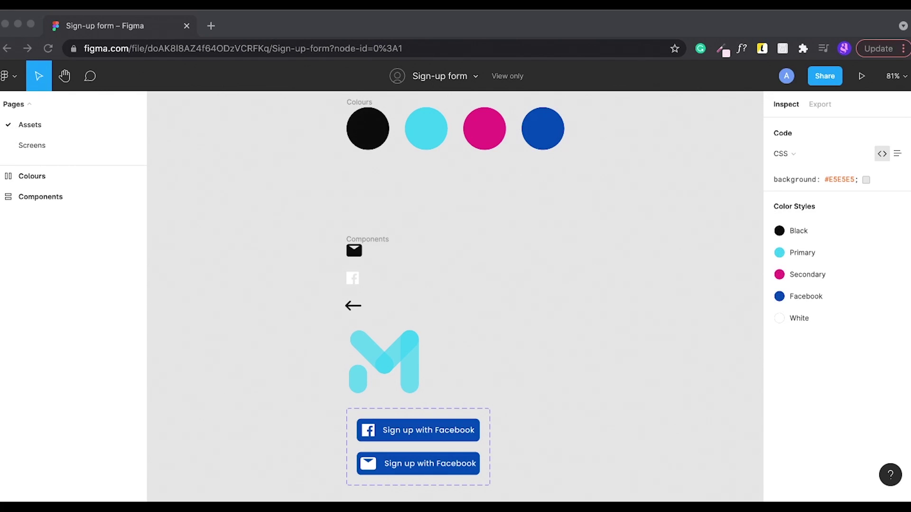
{"action": "scroll", "coordinate": [455, 294], "scroll_direction": "up", "scroll_amount": 2}
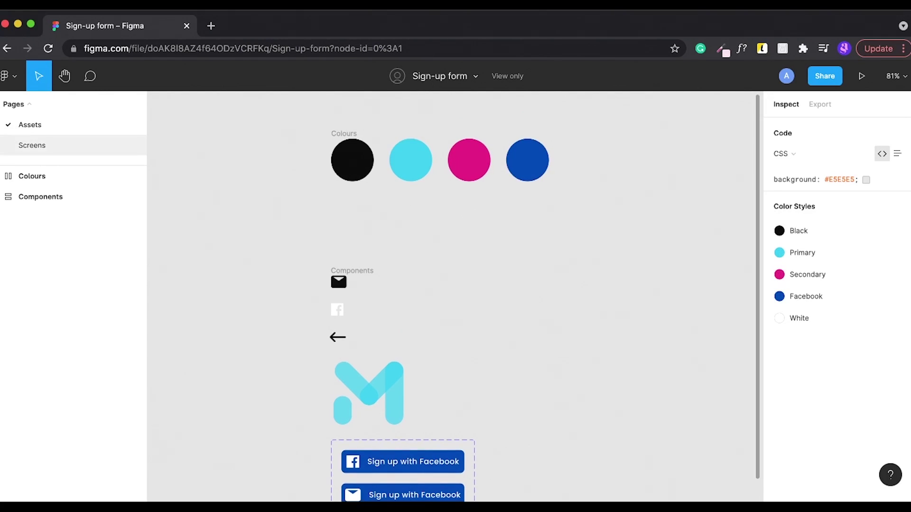
{"action": "left_click", "coordinate": [32, 145]}
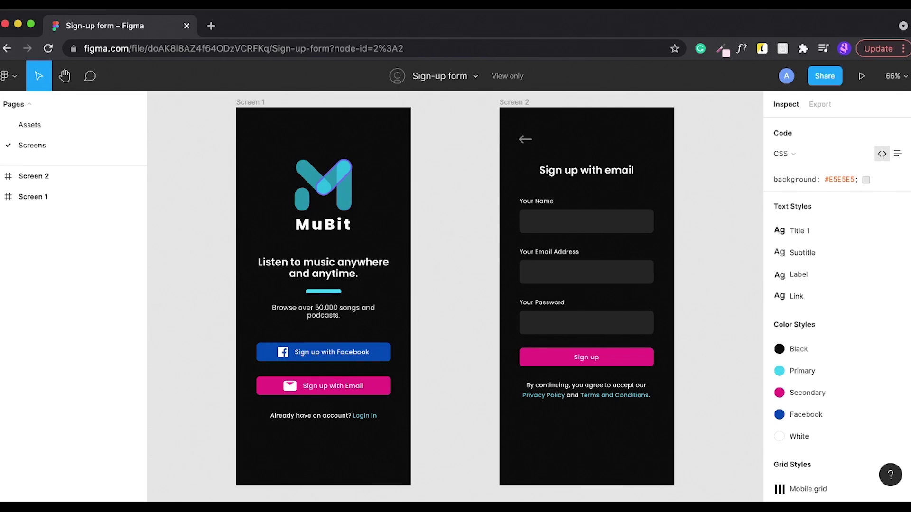
Inspect the 'Listen to music anywhere and anytime.' headline's CSS and Inside Auto Layout rules
{"action": "left_click", "coordinate": [343, 186]}
{"action": "scroll", "coordinate": [332, 284], "scroll_direction": "up", "scroll_amount": 1}
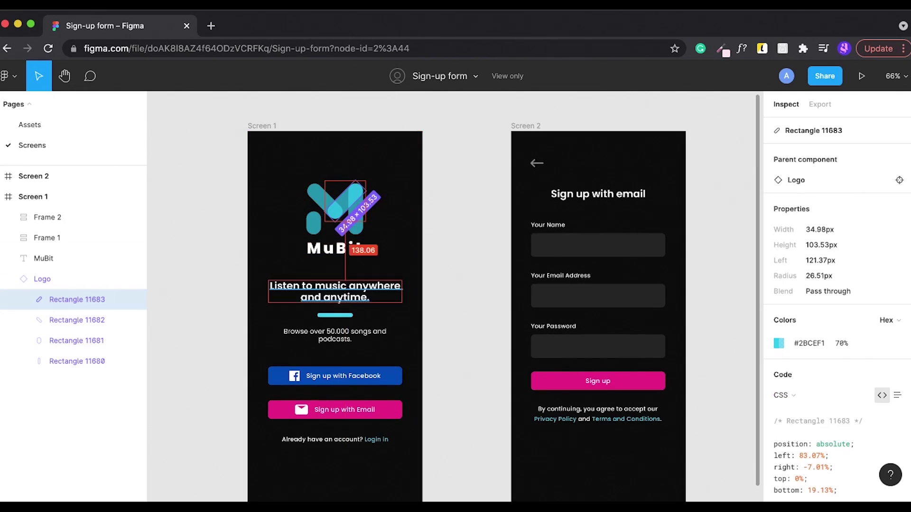
{"action": "left_click", "coordinate": [335, 291]}
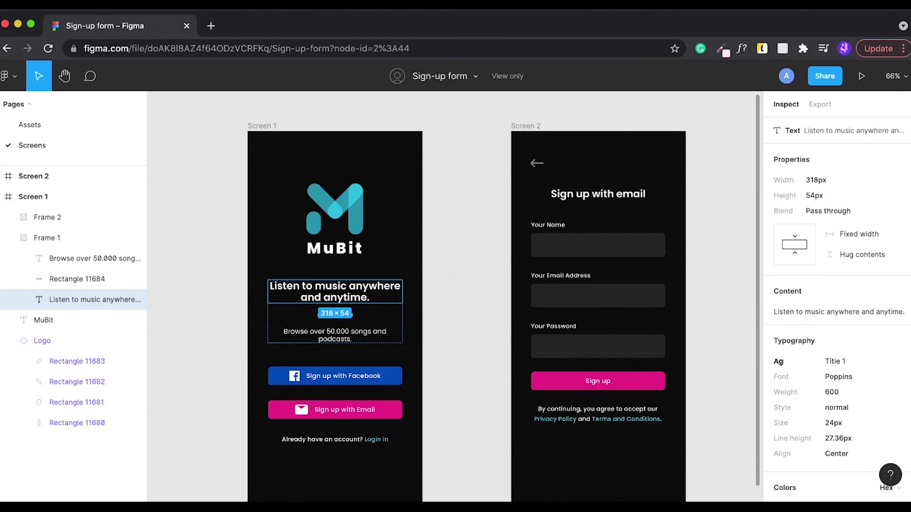
{"action": "scroll", "coordinate": [837, 298], "scroll_direction": "down", "scroll_amount": 3}
{"action": "scroll", "coordinate": [837, 299], "scroll_direction": "down", "scroll_amount": 2}
{"action": "scroll", "coordinate": [837, 299], "scroll_direction": "down", "scroll_amount": 4}
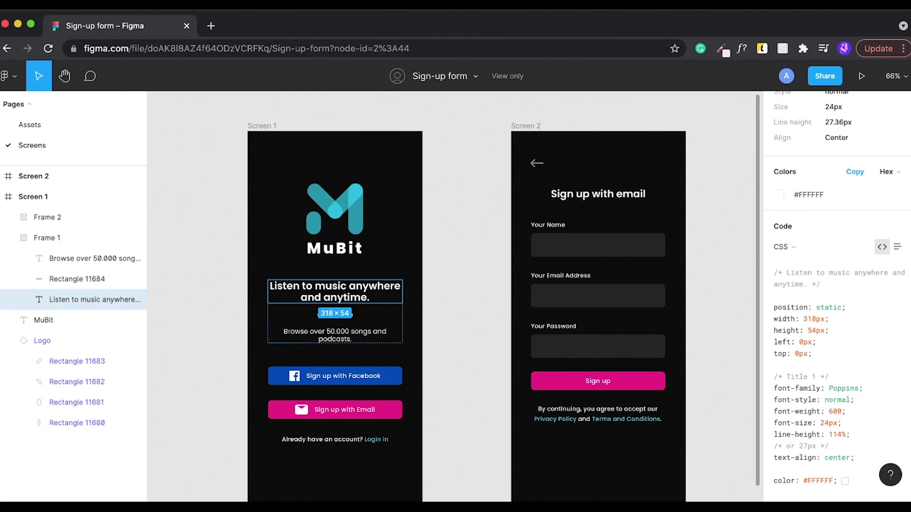
{"action": "scroll", "coordinate": [836, 299], "scroll_direction": "down", "scroll_amount": 1}
{"action": "scroll", "coordinate": [836, 299], "scroll_direction": "down", "scroll_amount": 3}
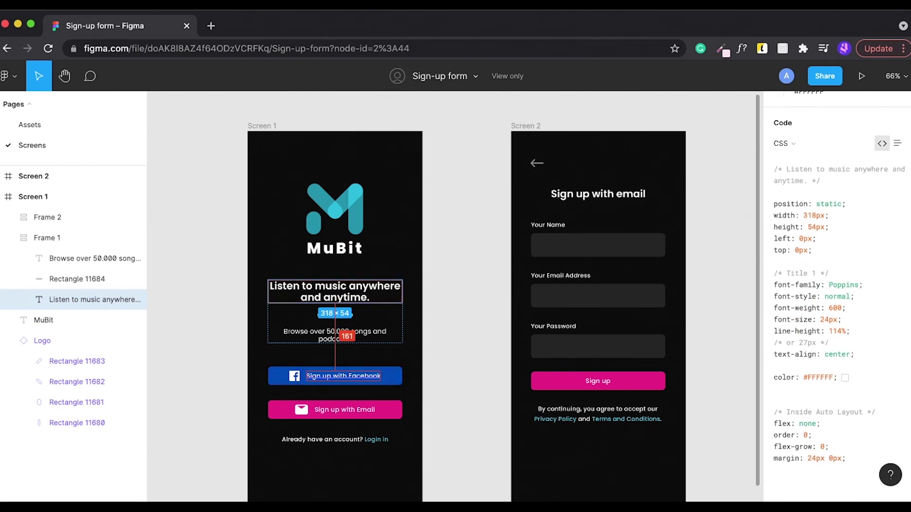
Select the Facebook sign-up button and review its specs in the Inspect panel
{"action": "left_click", "coordinate": [343, 376]}
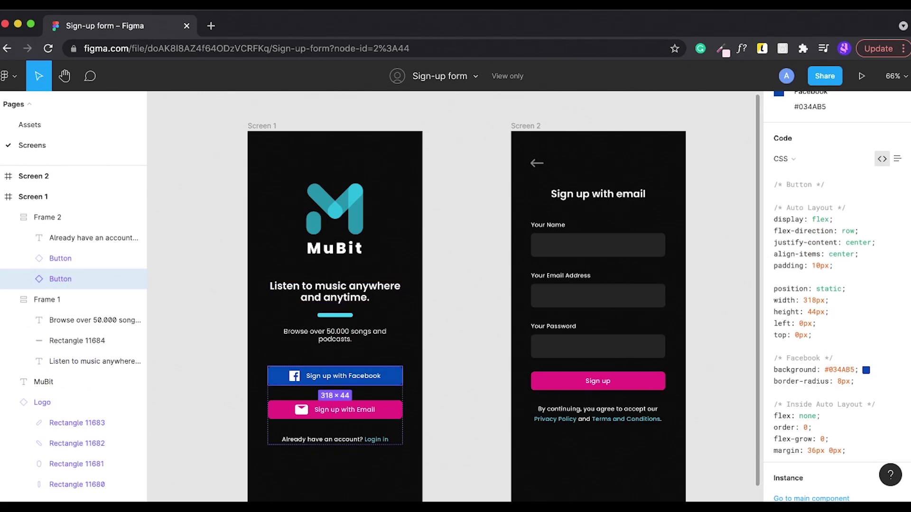
{"action": "scroll", "coordinate": [837, 298], "scroll_direction": "down", "scroll_amount": 1}
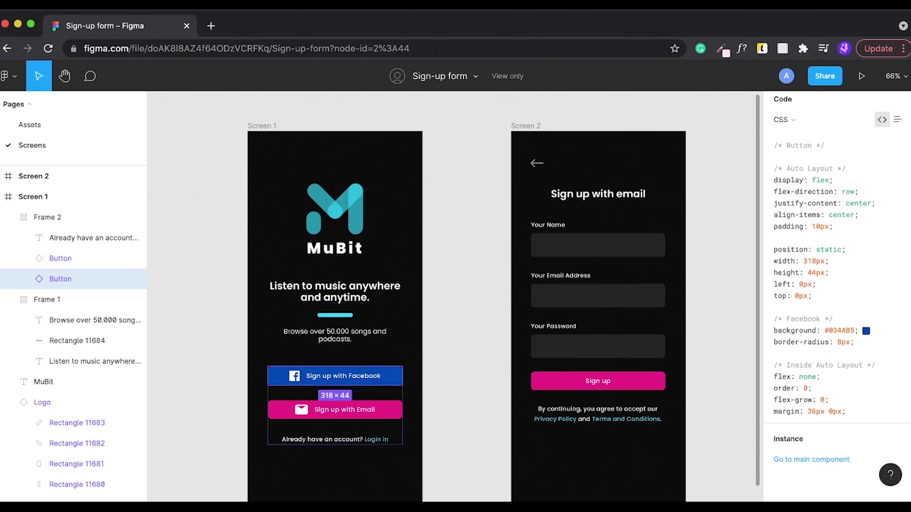
{"action": "scroll", "coordinate": [837, 219], "scroll_direction": "up", "scroll_amount": 3}
{"action": "scroll", "coordinate": [837, 219], "scroll_direction": "up", "scroll_amount": 2}
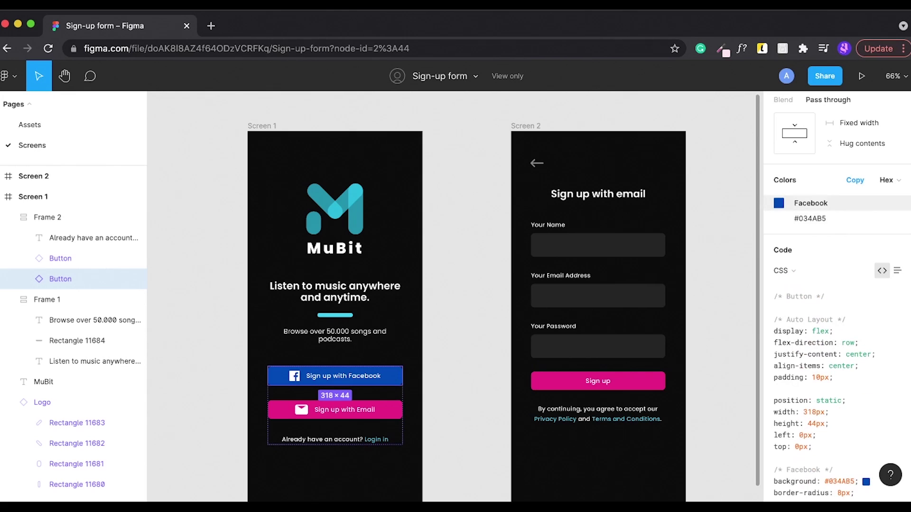
{"action": "scroll", "coordinate": [836, 222], "scroll_direction": "up", "scroll_amount": 3}
{"action": "scroll", "coordinate": [837, 222], "scroll_direction": "up", "scroll_amount": 2}
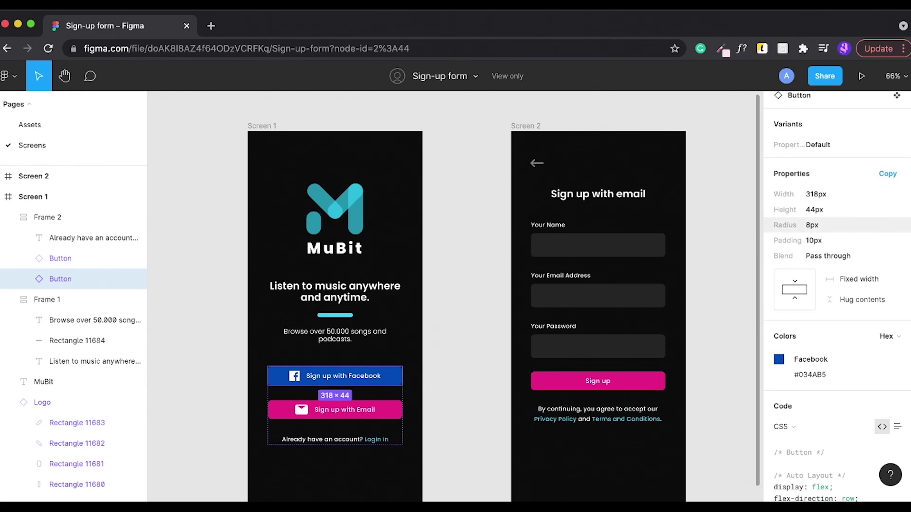
{"action": "scroll", "coordinate": [836, 240], "scroll_direction": "down", "scroll_amount": 5}
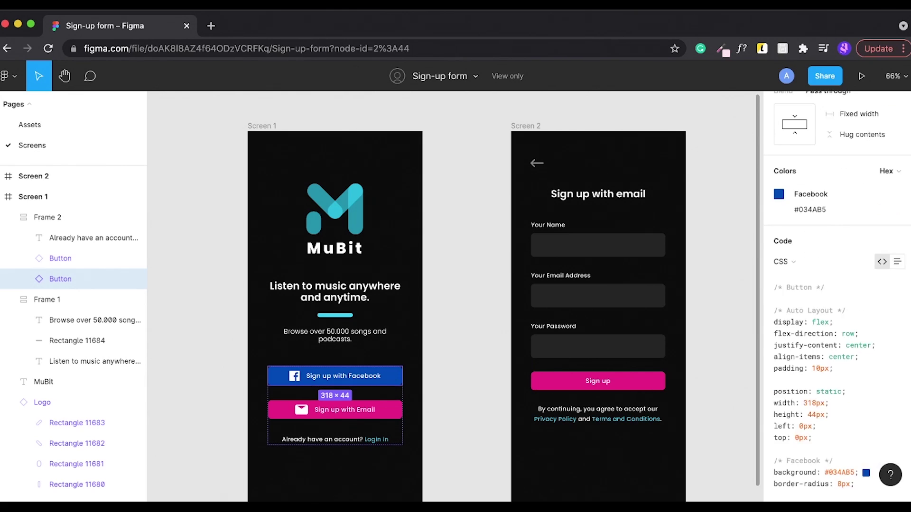
View the Facebook button's code as a list, then as iOS and Android output
{"action": "left_click", "coordinate": [897, 261]}
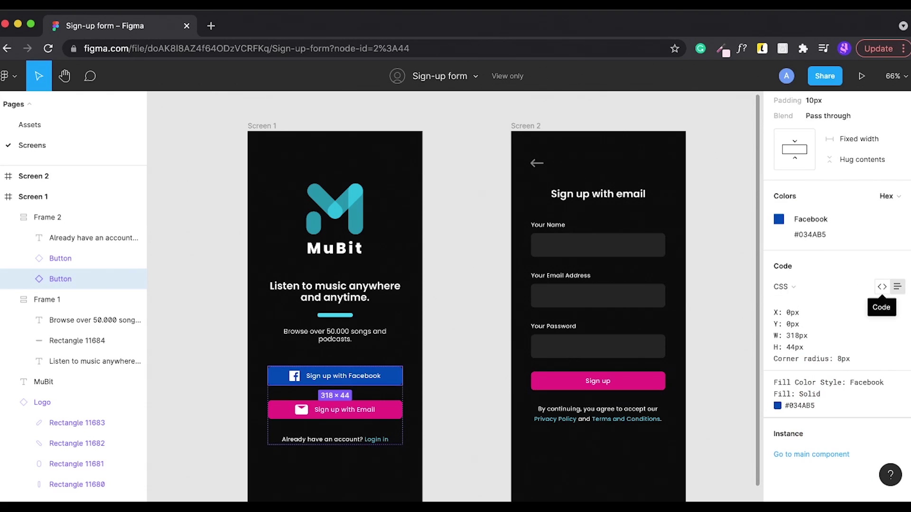
{"action": "left_click", "coordinate": [780, 287]}
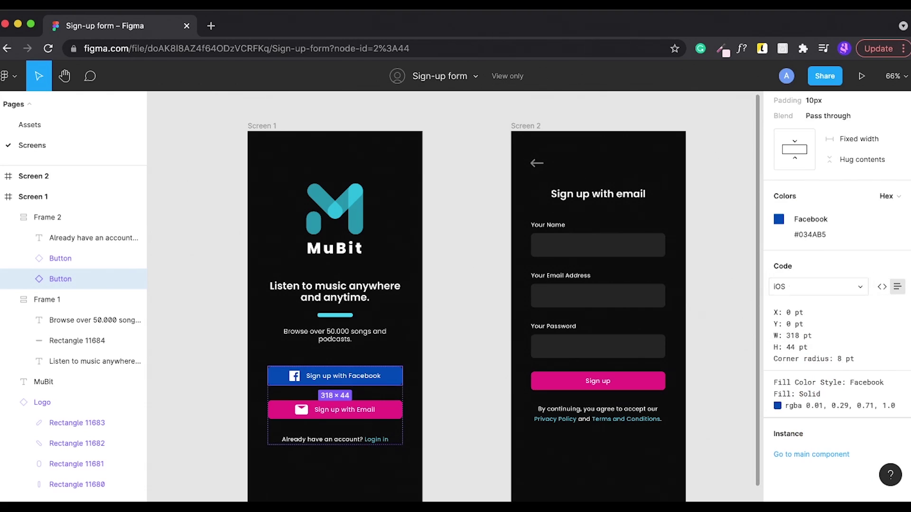
{"action": "left_click", "coordinate": [807, 287]}
{"action": "left_click", "coordinate": [790, 300]}
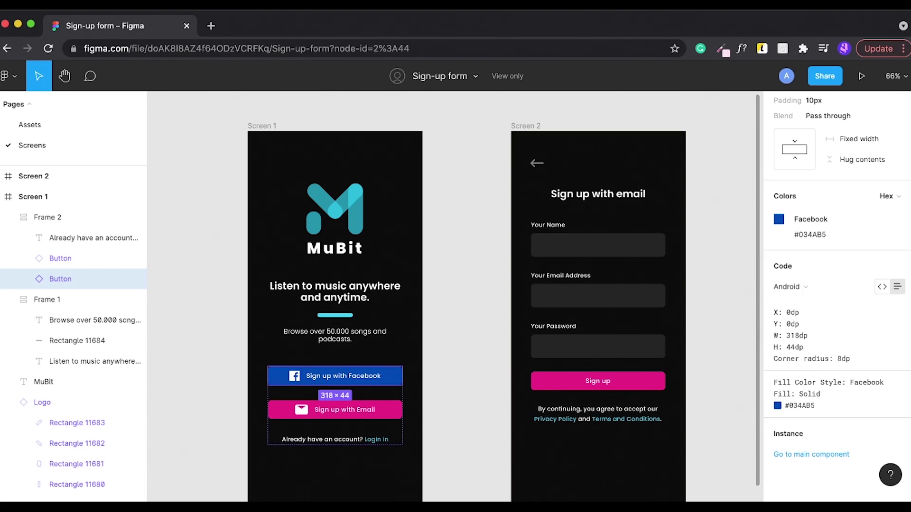
{"action": "left_click", "coordinate": [881, 286]}
{"action": "scroll", "coordinate": [835, 332], "scroll_direction": "down", "scroll_amount": 3}
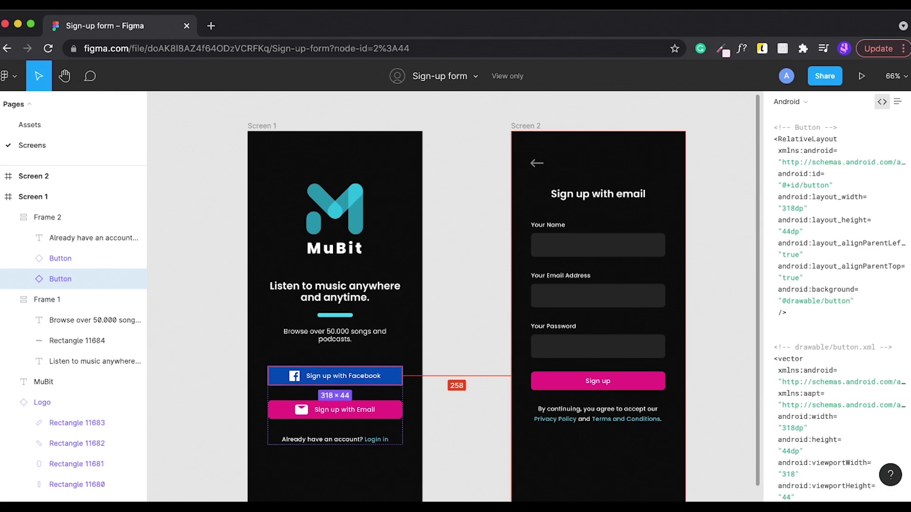
Inspect Screen 2's 'Sign up with email' heading with code set back to CSS
{"action": "left_click", "coordinate": [597, 245]}
{"action": "left_click", "coordinate": [64, 361]}
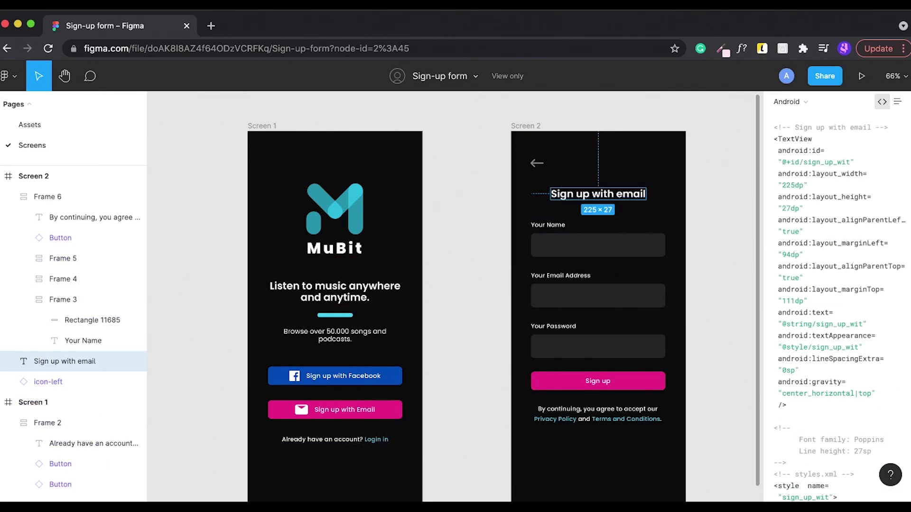
{"action": "scroll", "coordinate": [835, 294], "scroll_direction": "up", "scroll_amount": 5}
{"action": "scroll", "coordinate": [835, 294], "scroll_direction": "up", "scroll_amount": 5}
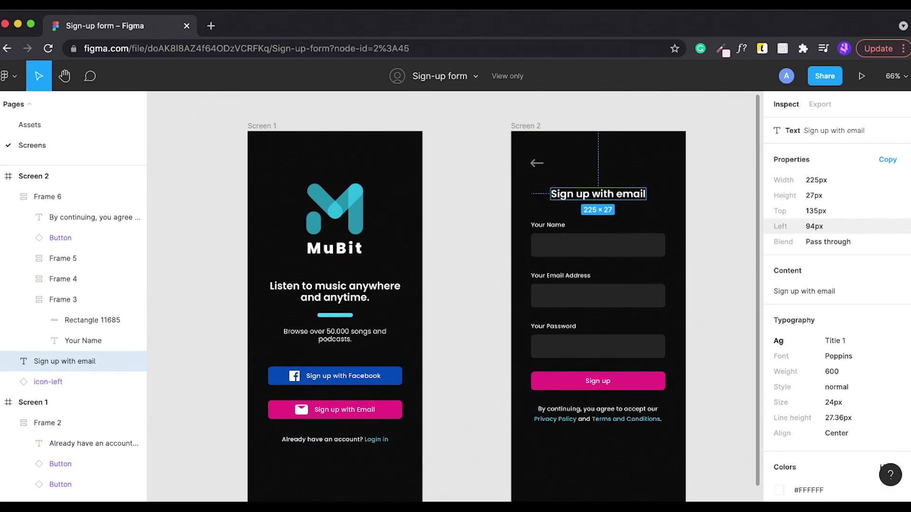
{"action": "scroll", "coordinate": [835, 294], "scroll_direction": "down", "scroll_amount": 5}
{"action": "scroll", "coordinate": [834, 294], "scroll_direction": "down", "scroll_amount": 3}
{"action": "left_click", "coordinate": [796, 197]}
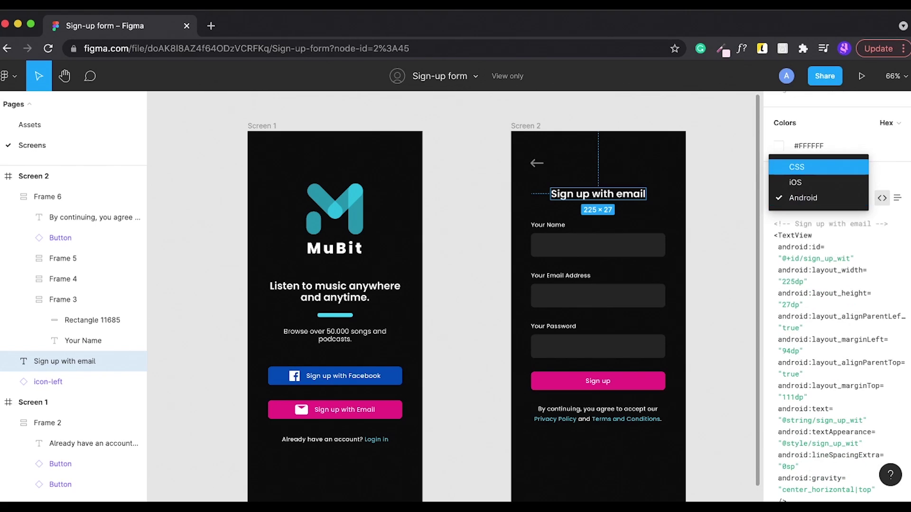
{"action": "left_click", "coordinate": [797, 167]}
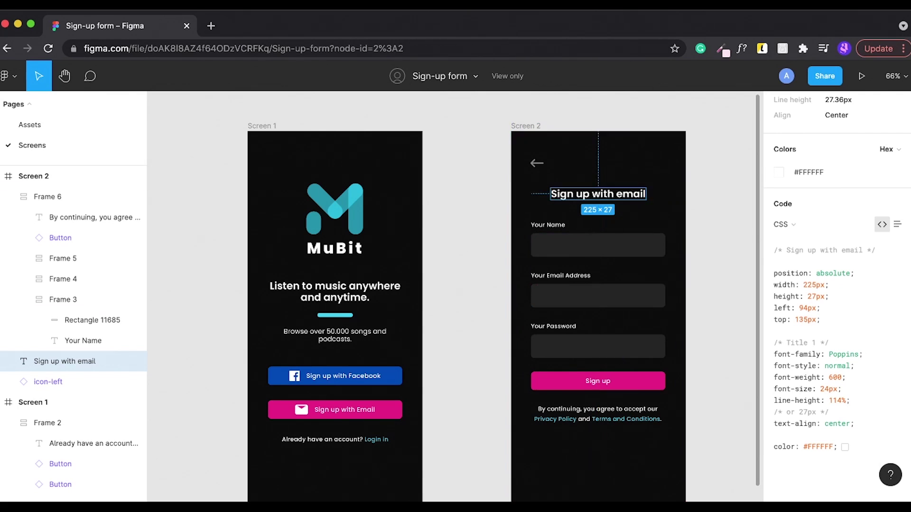
Deselect everything and review the page background code, toggling the list view on and off
{"action": "key", "text": "Escape"}
{"action": "left_click", "coordinate": [897, 154]}
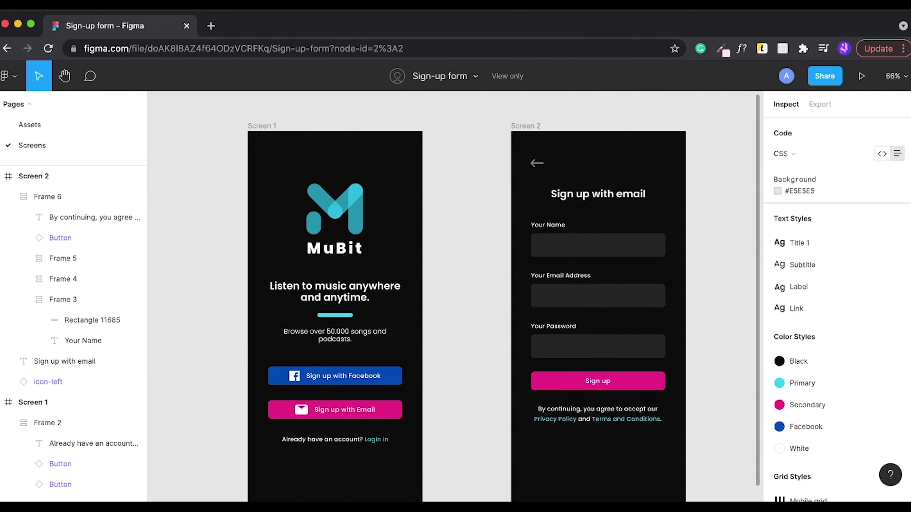
{"action": "left_click", "coordinate": [882, 153]}
{"action": "scroll", "coordinate": [835, 284], "scroll_direction": "down", "scroll_amount": 2}
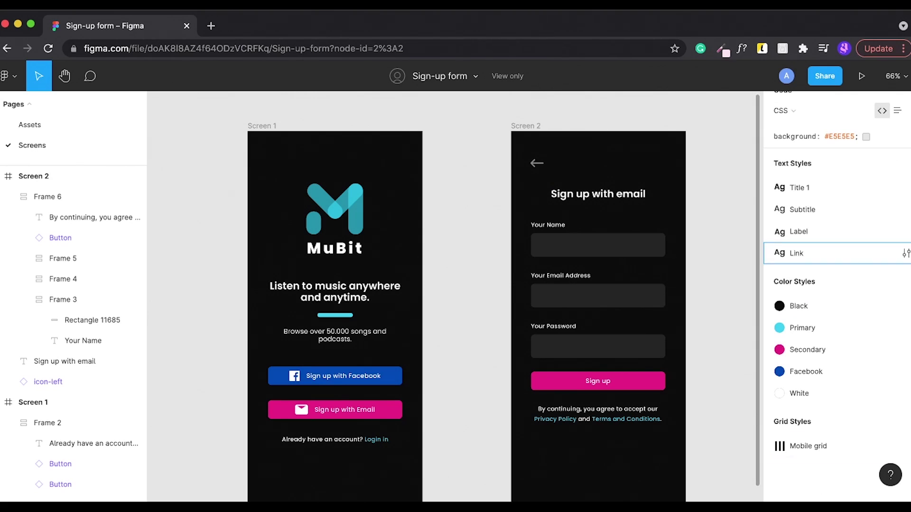
Show the Mobile grid style's code in Android, then close its details
{"action": "left_click", "coordinate": [830, 445]}
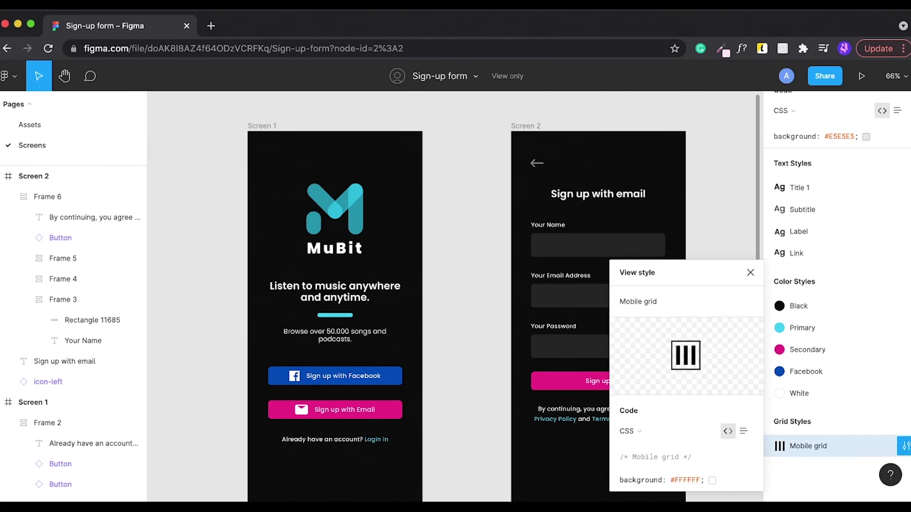
{"action": "left_click", "coordinate": [664, 431]}
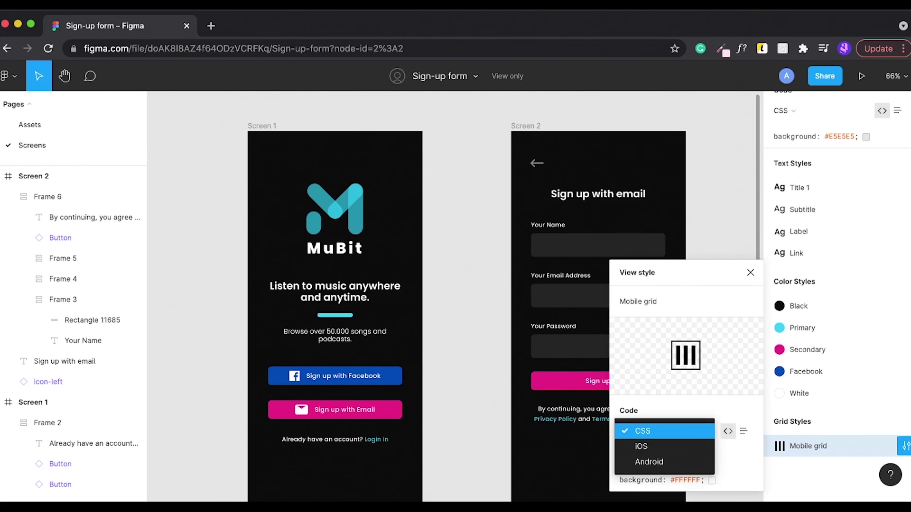
{"action": "left_click", "coordinate": [638, 461]}
{"action": "scroll", "coordinate": [683, 355], "scroll_direction": "down", "scroll_amount": 2}
{"action": "scroll", "coordinate": [683, 356], "scroll_direction": "down", "scroll_amount": 5}
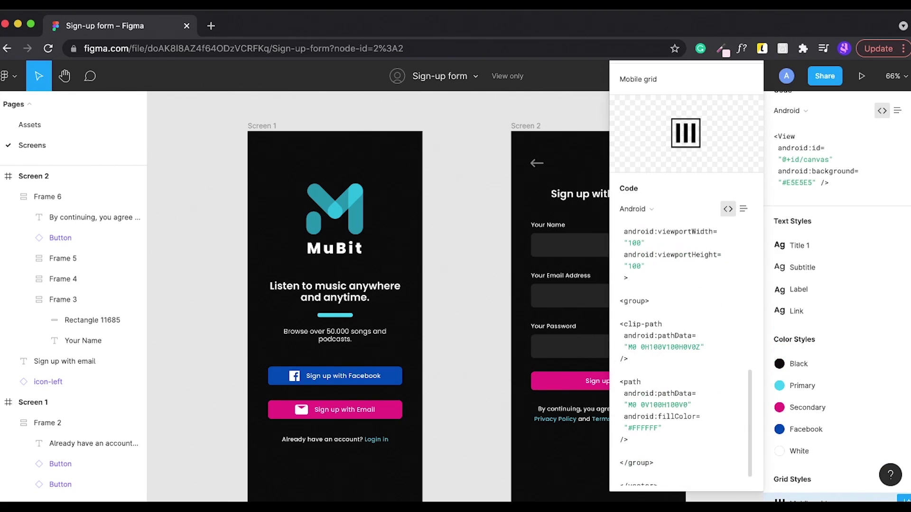
{"action": "scroll", "coordinate": [683, 355], "scroll_direction": "down", "scroll_amount": 1}
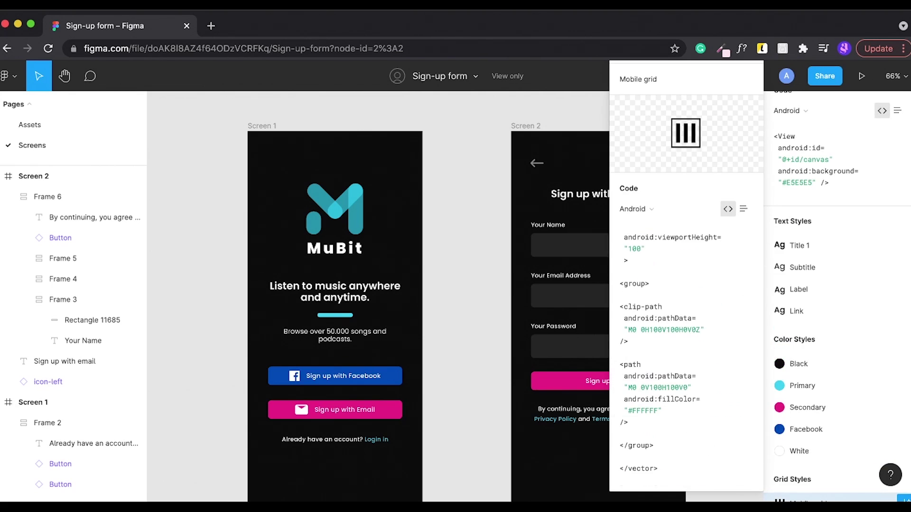
{"action": "key", "text": "Escape"}
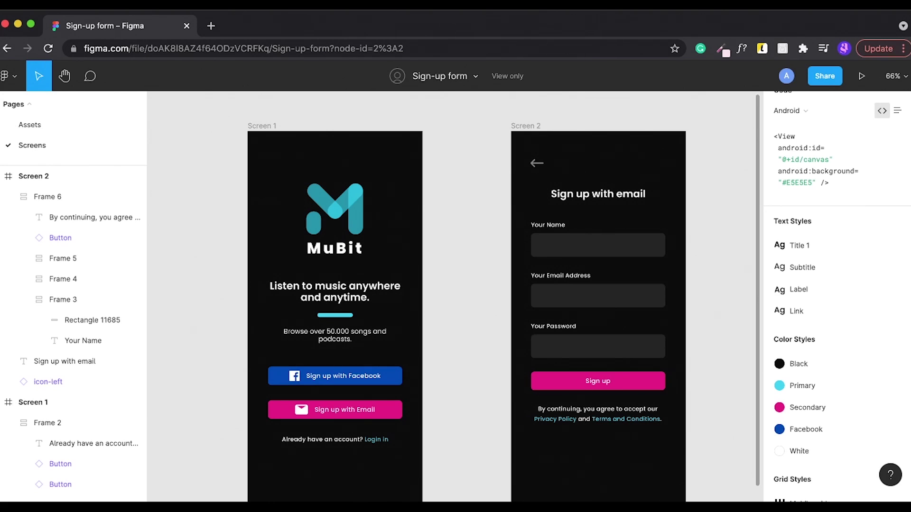
{"action": "scroll", "coordinate": [504, 165], "scroll_direction": "down", "scroll_amount": 3}
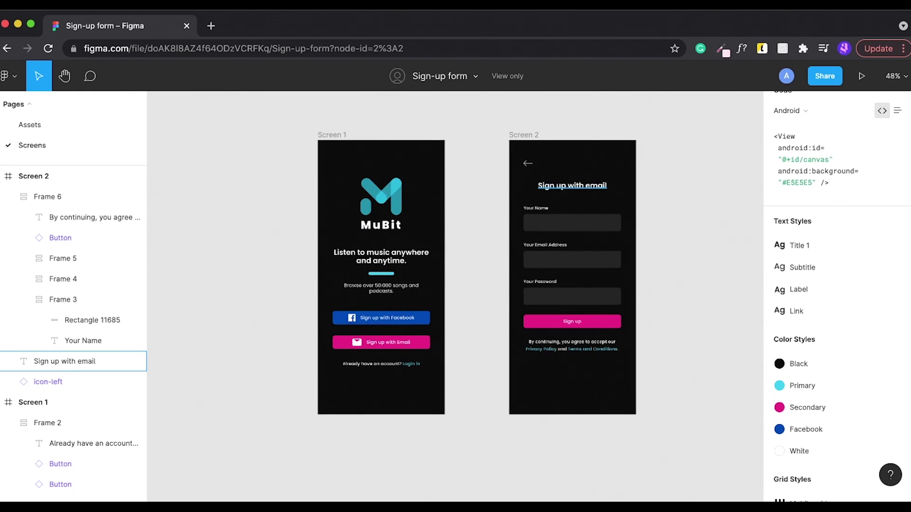
Select the 'Sign up with email' heading and check its layer options, then dismiss the menu
{"action": "left_click", "coordinate": [71, 361]}
{"action": "right_click", "coordinate": [545, 181]}
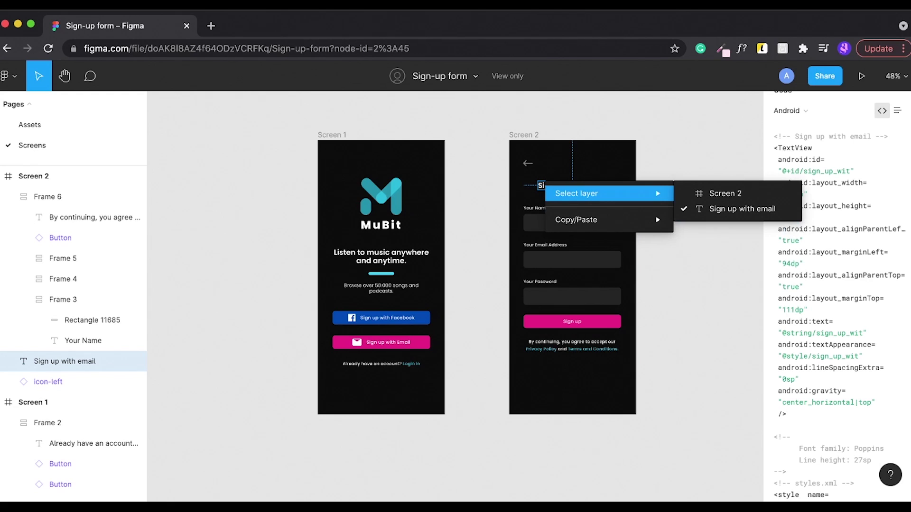
{"action": "key", "text": "Escape"}
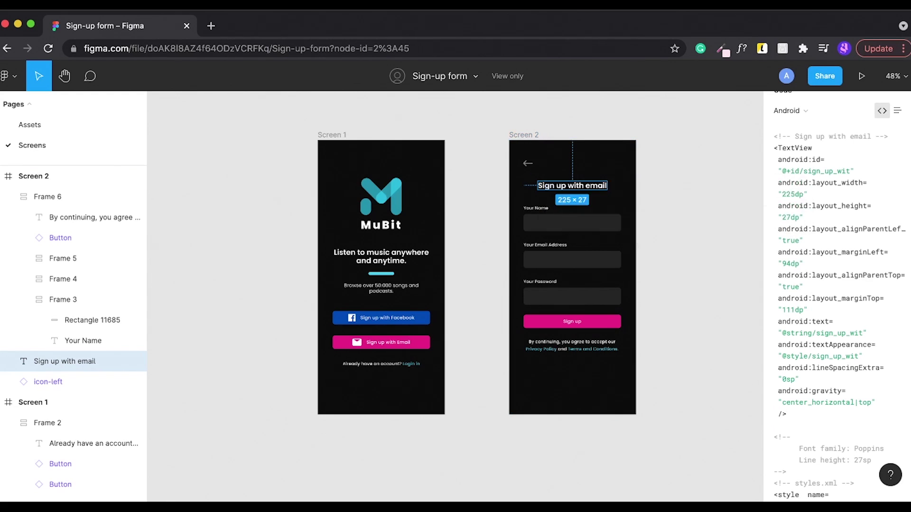